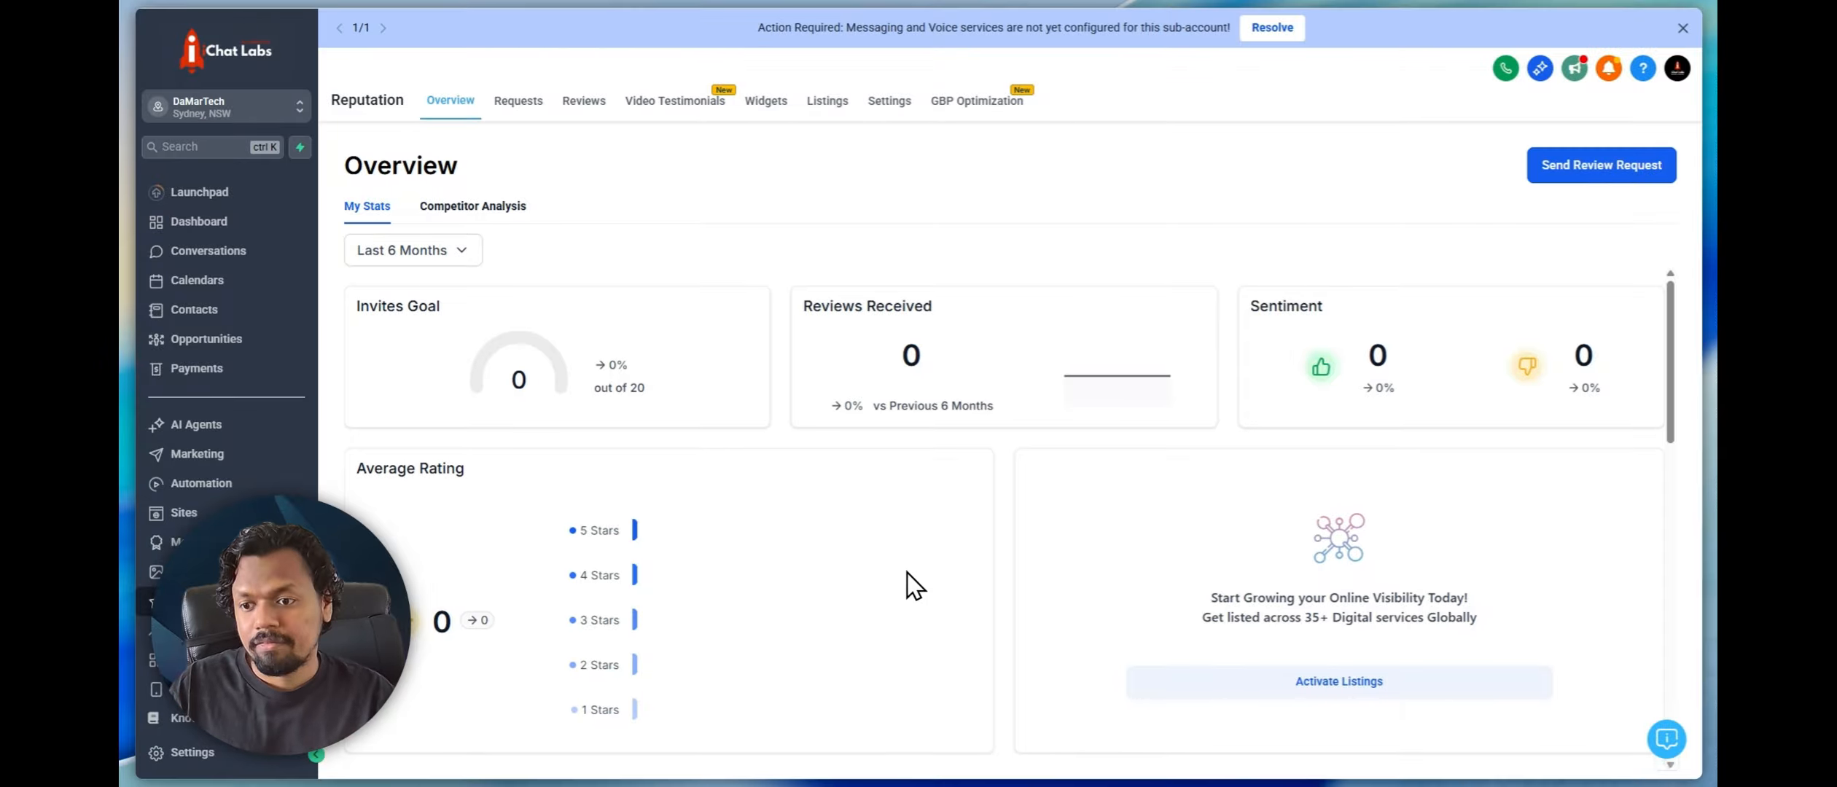
Open the video testimonials area under Reputation and start creating a new video collector
{"action": "left_click", "coordinate": [172, 601]}
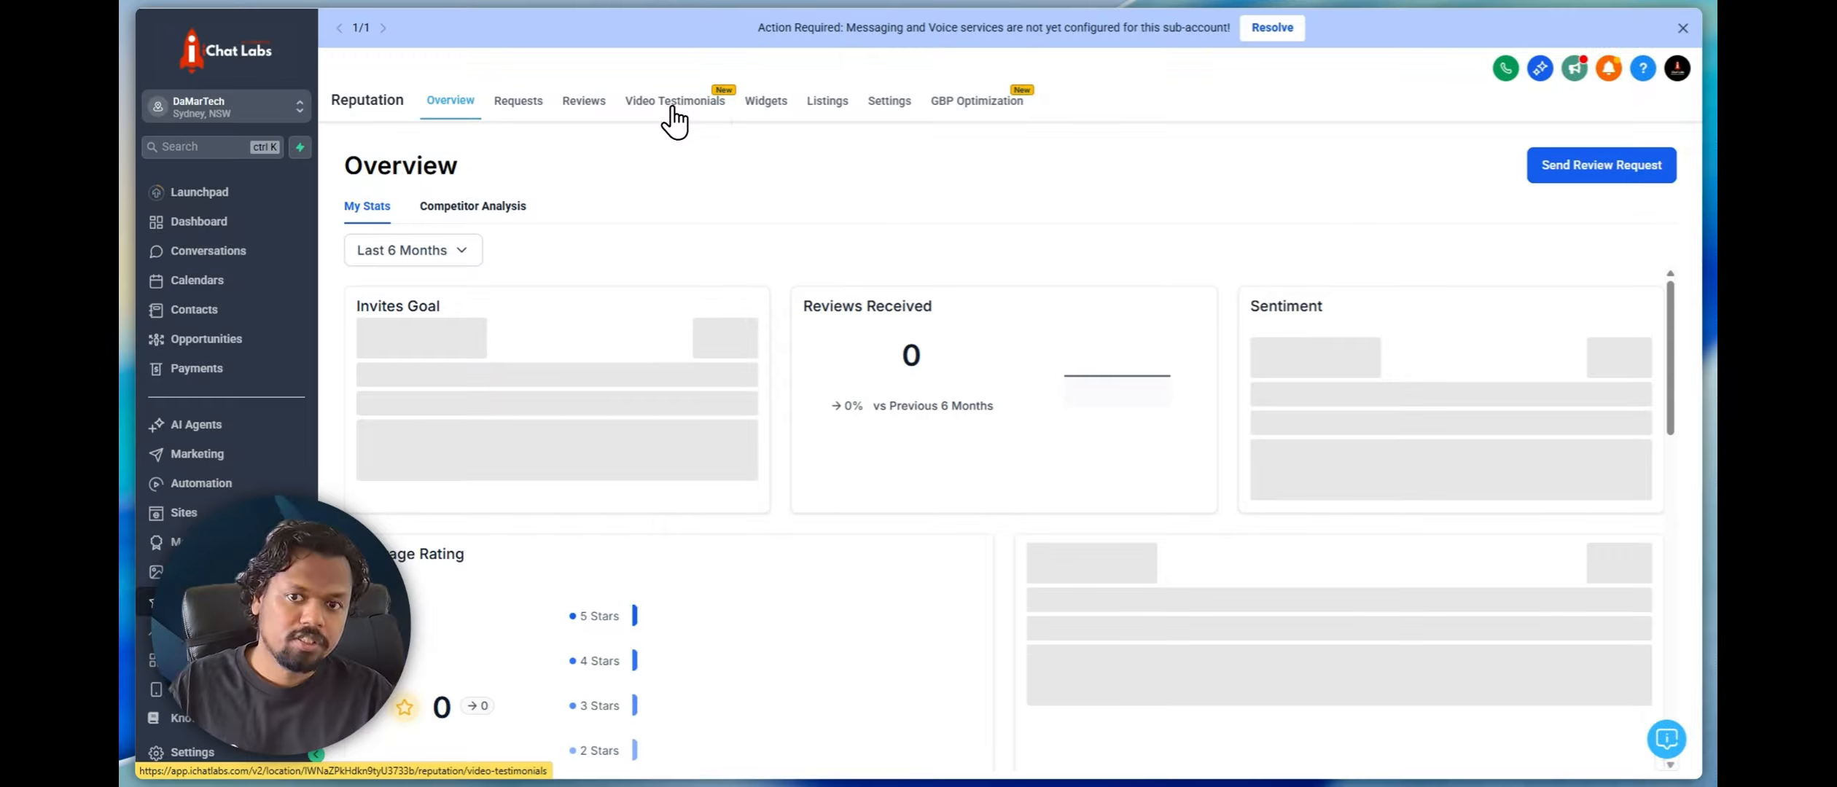
{"action": "left_click", "coordinate": [678, 106]}
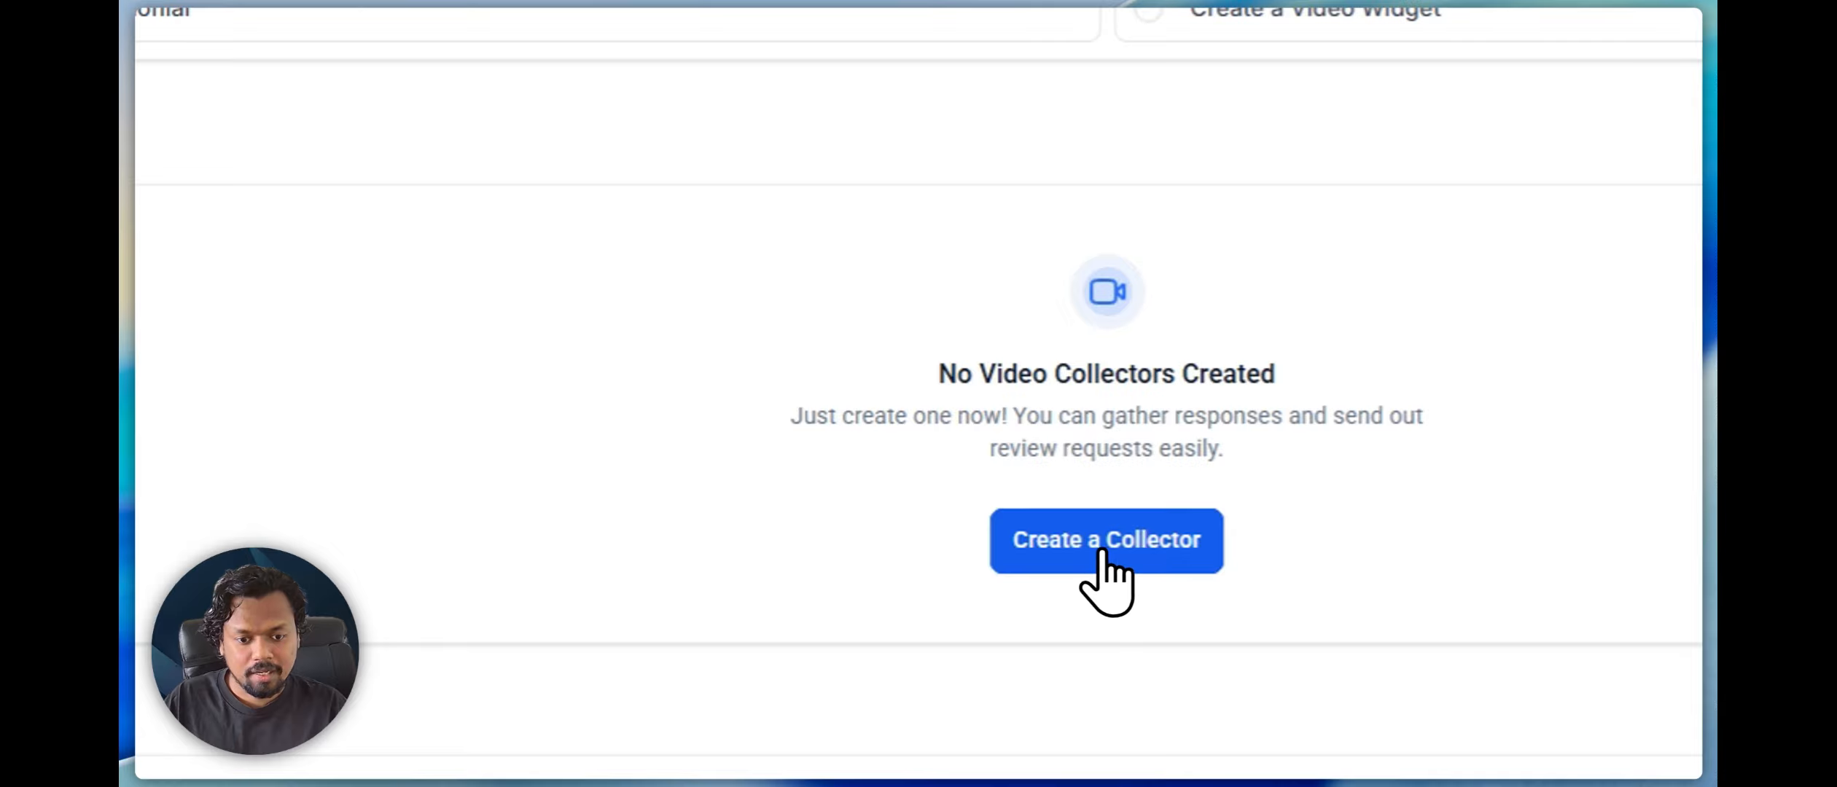
{"action": "left_click", "coordinate": [1032, 538]}
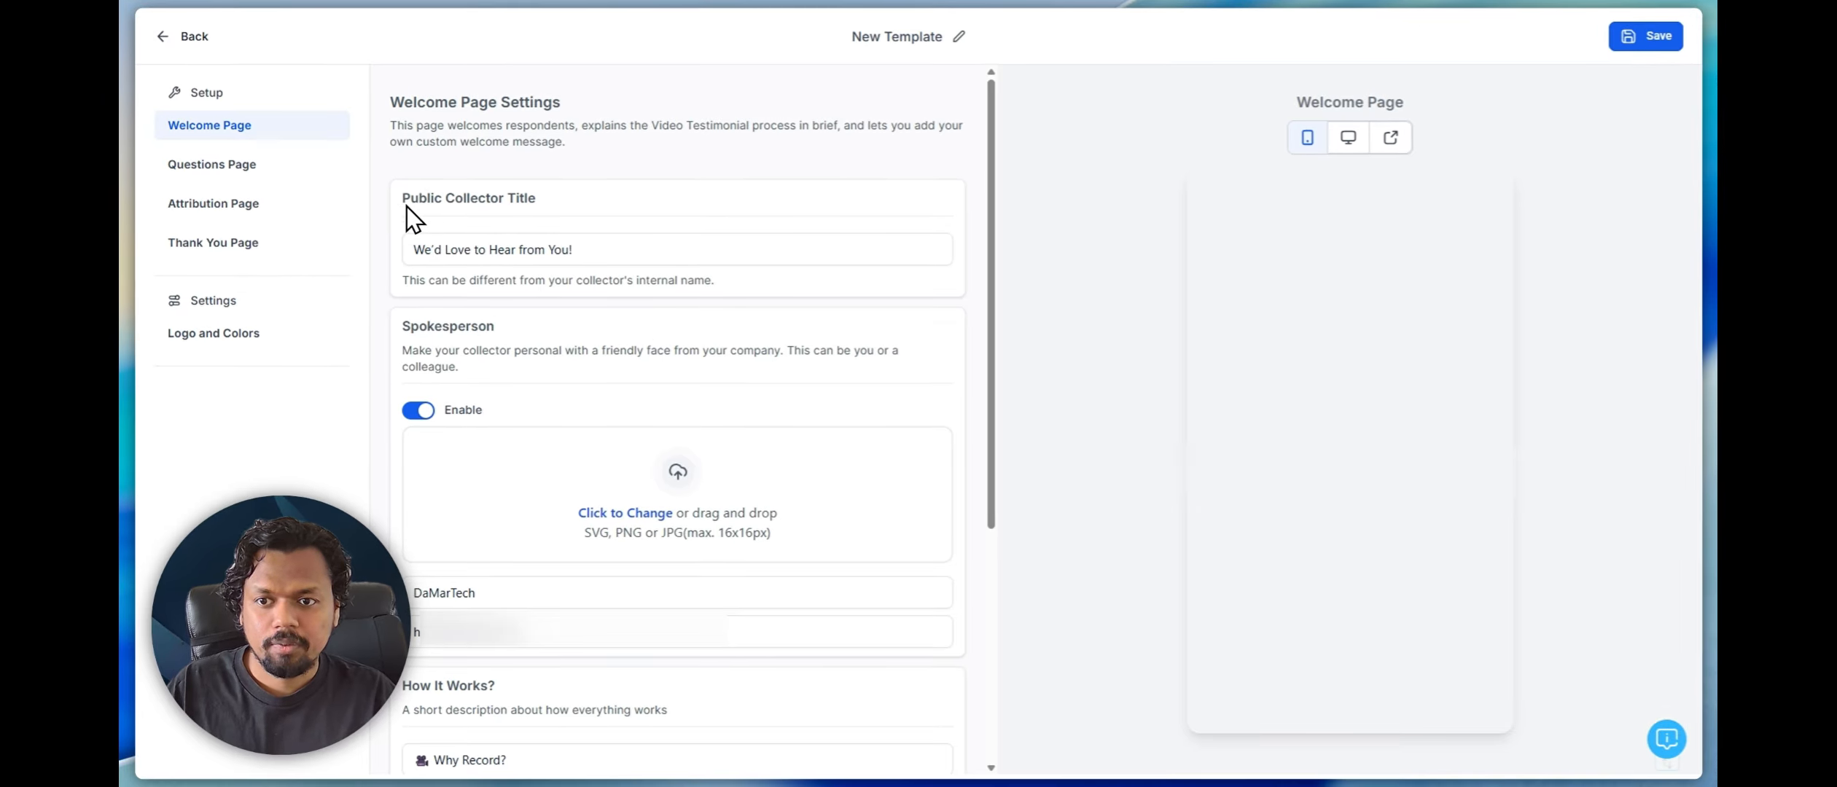
Examine the public collector title on the welcome page and where it appears in the preview
{"action": "left_click", "coordinate": [452, 249]}
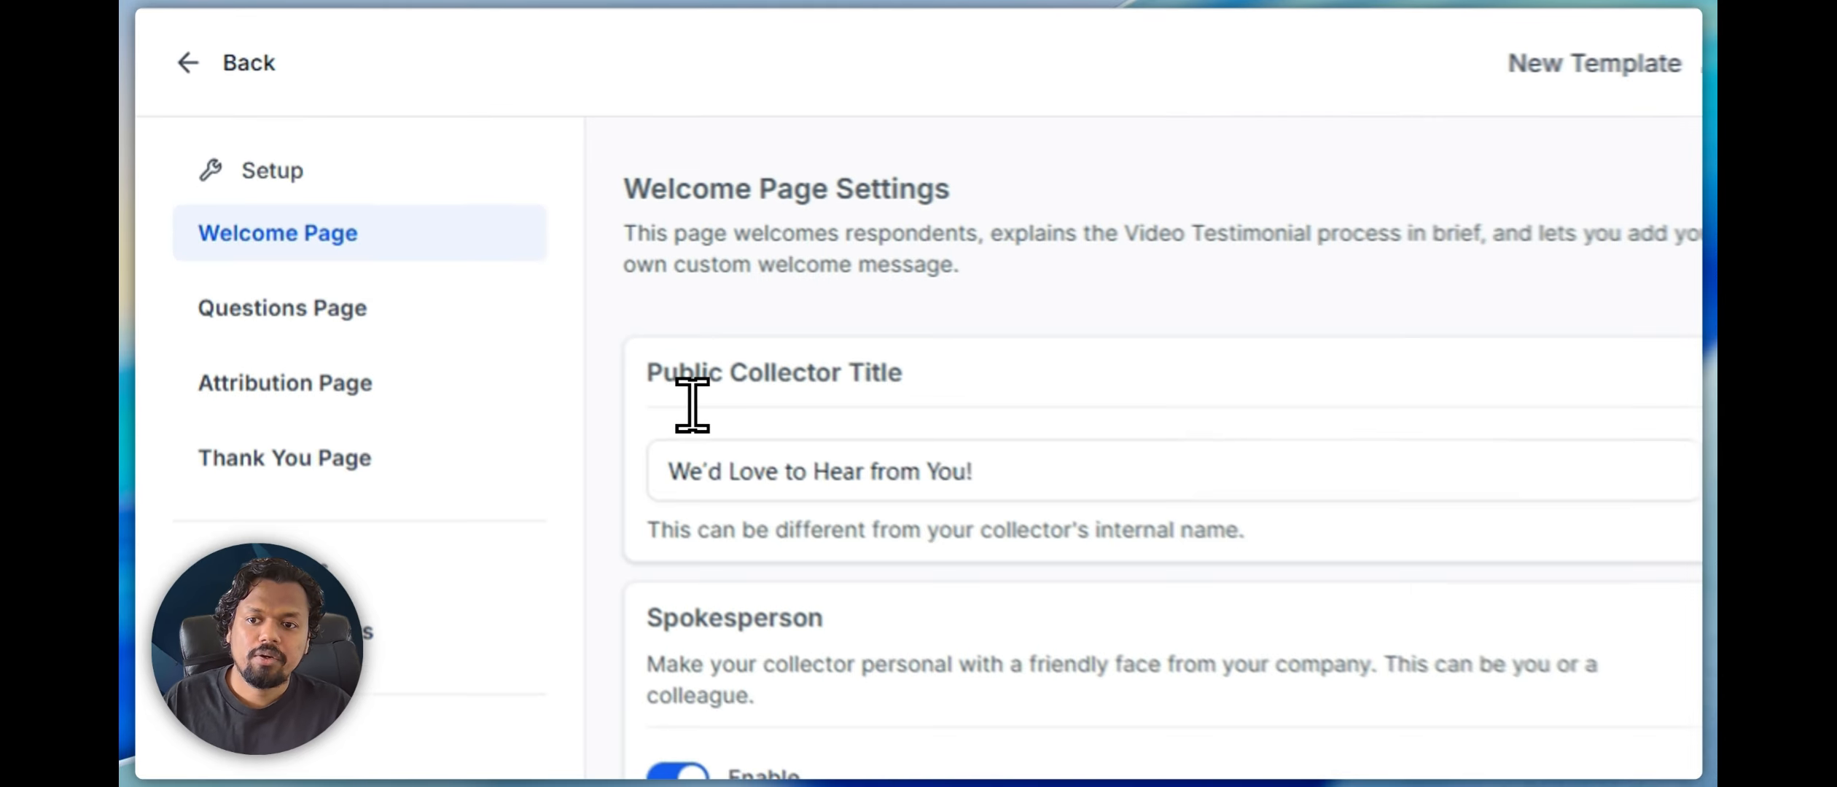
{"action": "left_click_drag", "start_coordinate": [403, 198], "coordinate": [573, 193]}
{"action": "left_click", "coordinate": [1010, 379]}
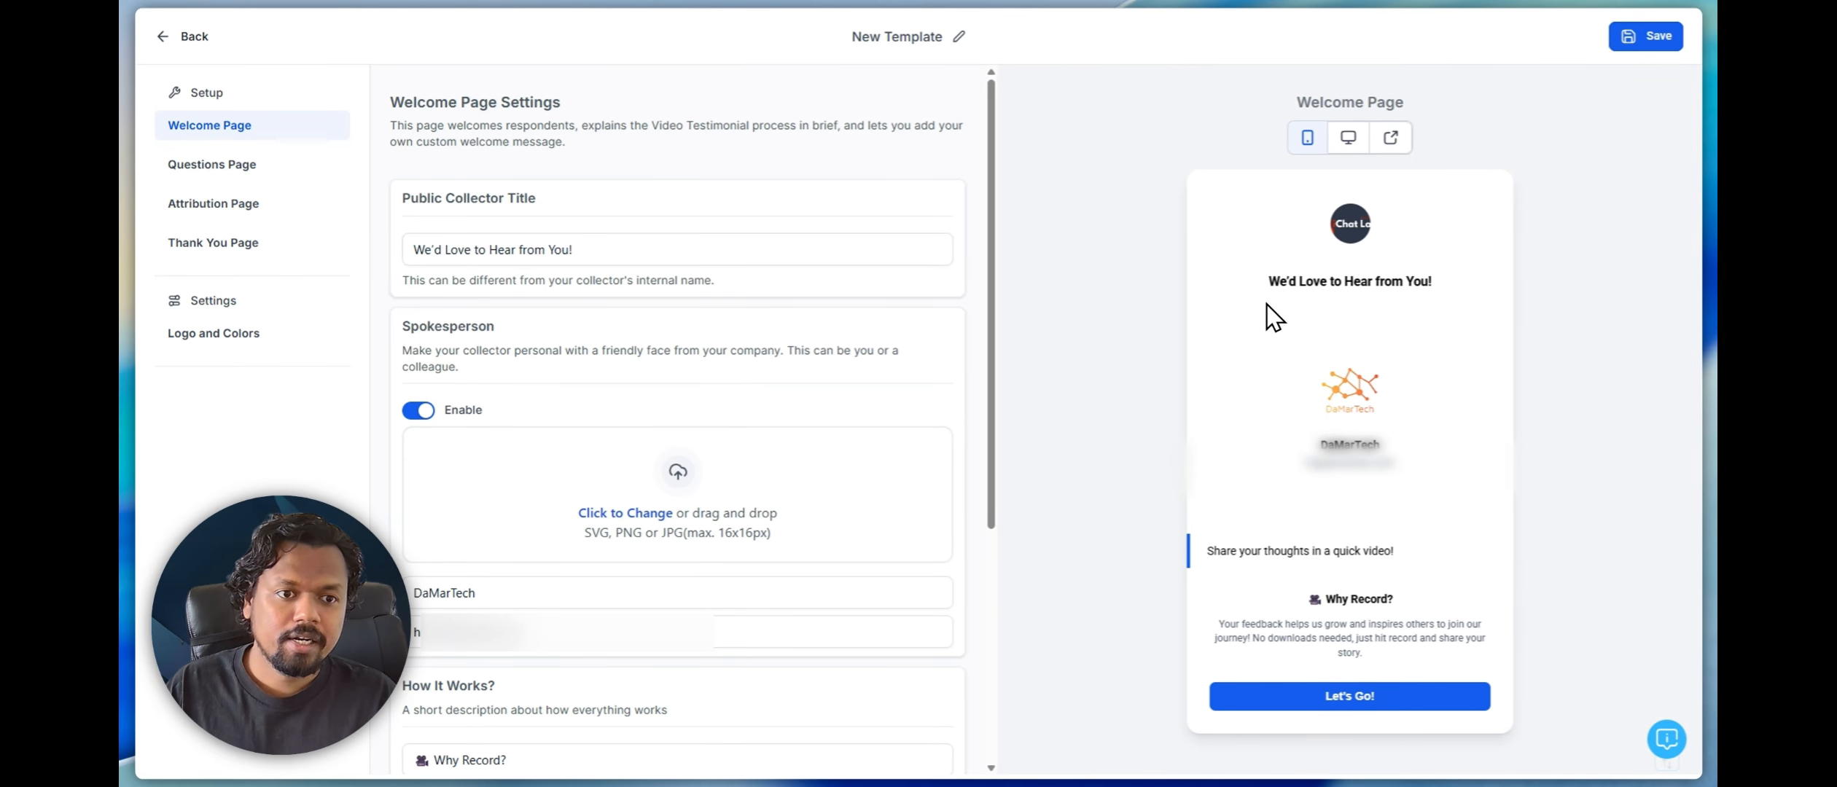
{"action": "left_click_drag", "start_coordinate": [1257, 281], "coordinate": [1431, 300]}
{"action": "left_click", "coordinate": [1456, 305]}
{"action": "left_click_drag", "start_coordinate": [652, 251], "coordinate": [427, 246]}
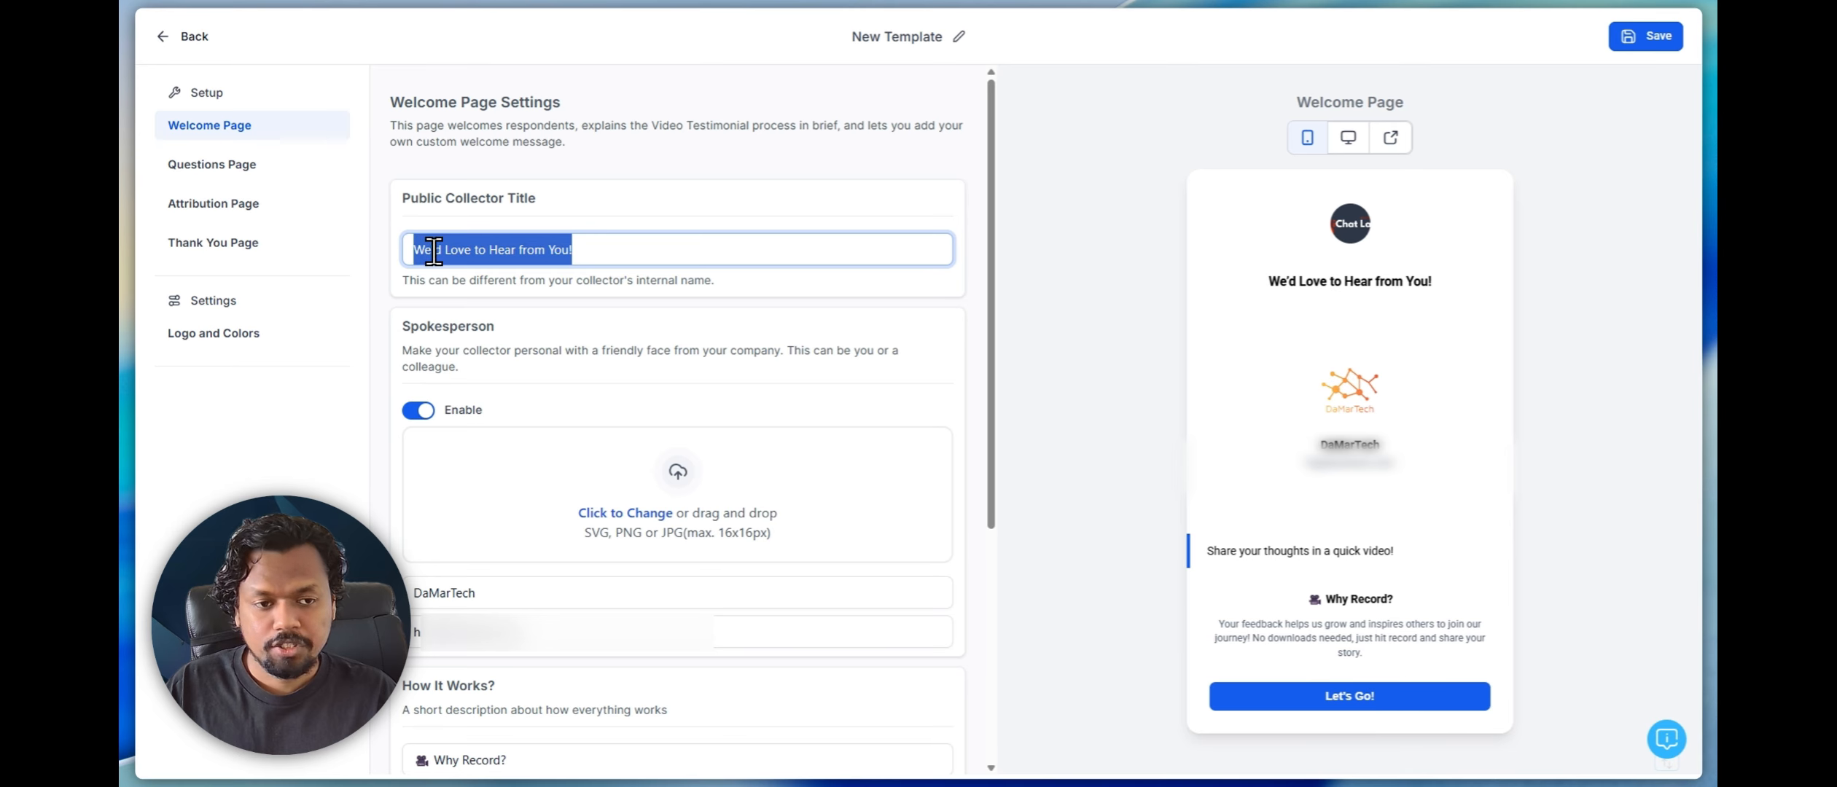
{"action": "left_click", "coordinate": [628, 260]}
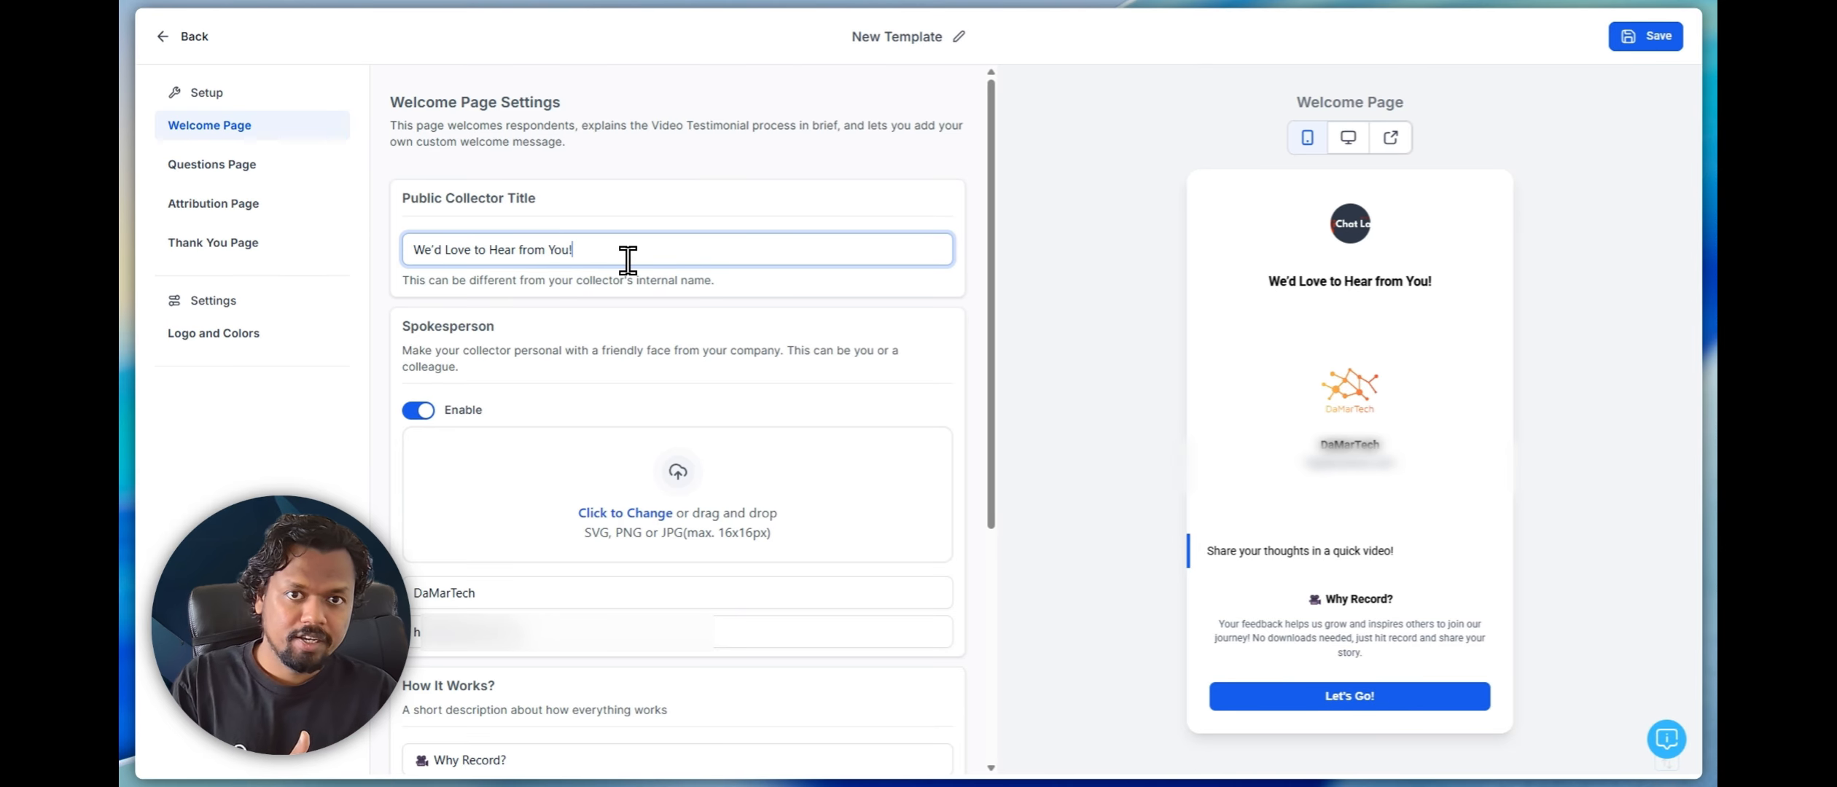
Switch the welcome page's spokesperson section off and back on
{"action": "scroll", "coordinate": [538, 257], "scroll_direction": "down", "scroll_amount": 1}
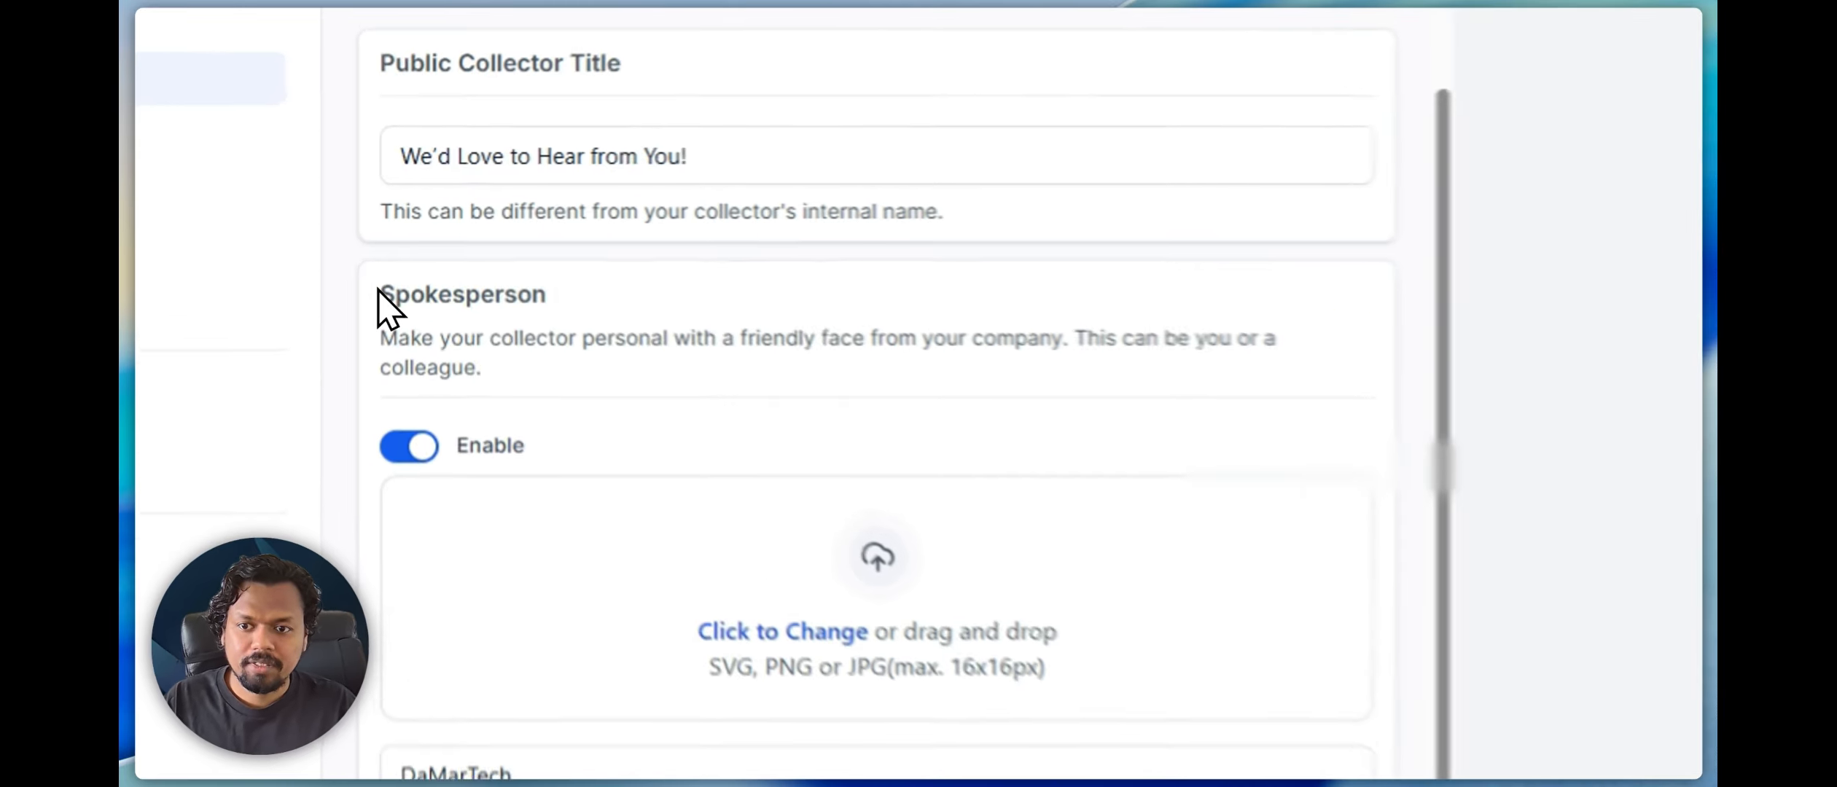
{"action": "left_click_drag", "start_coordinate": [404, 242], "coordinate": [530, 248]}
{"action": "left_click", "coordinate": [479, 273]}
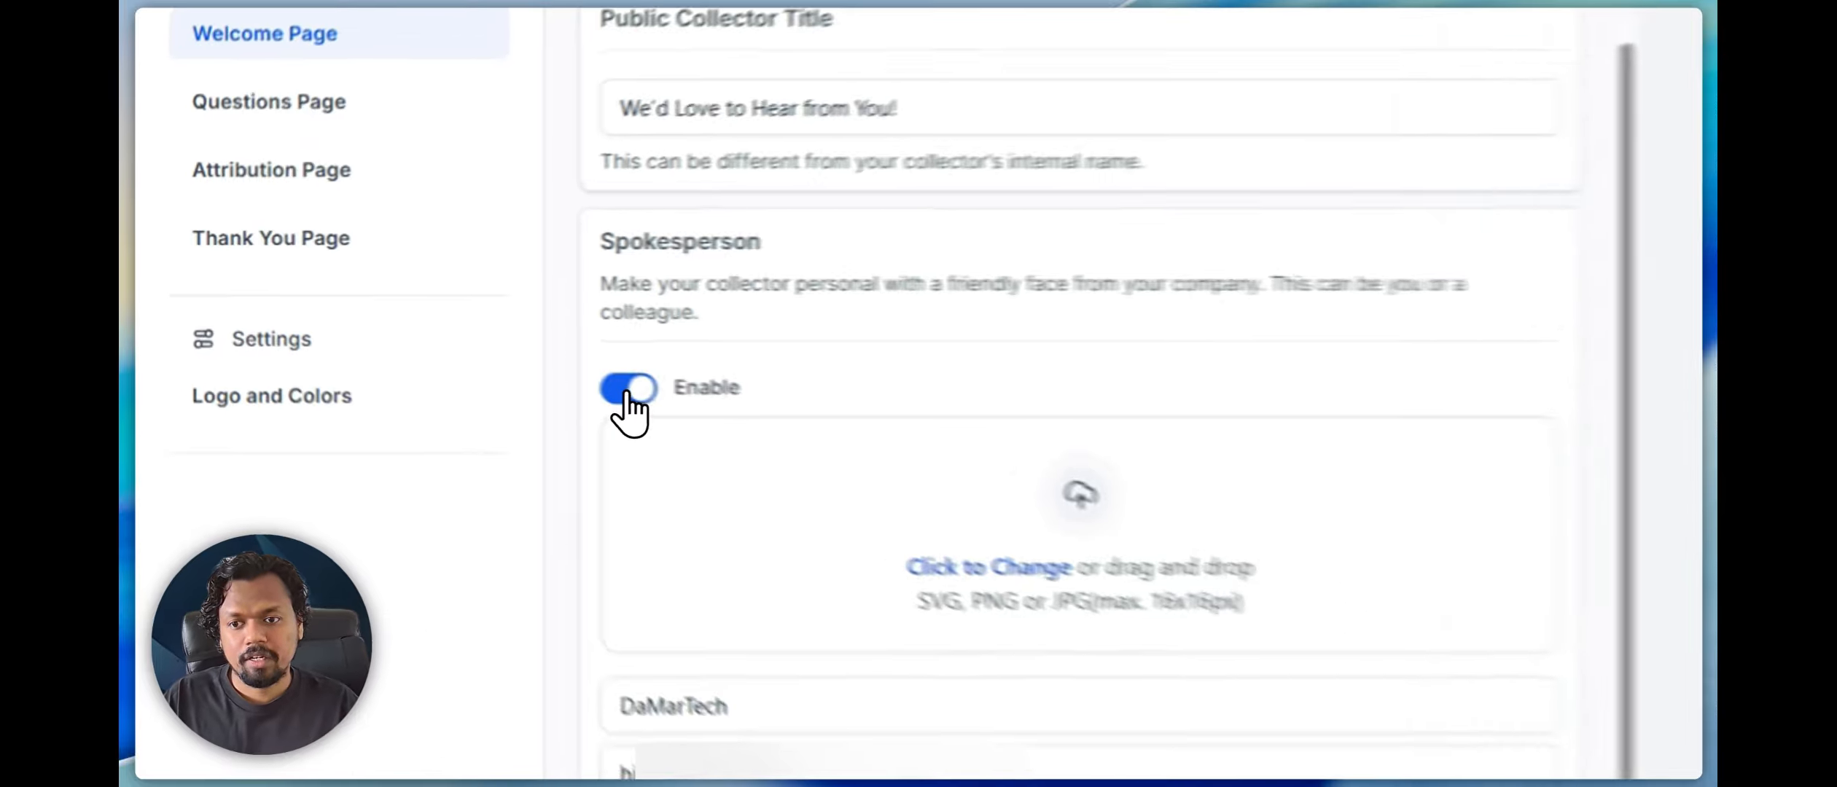
{"action": "left_click", "coordinate": [415, 331]}
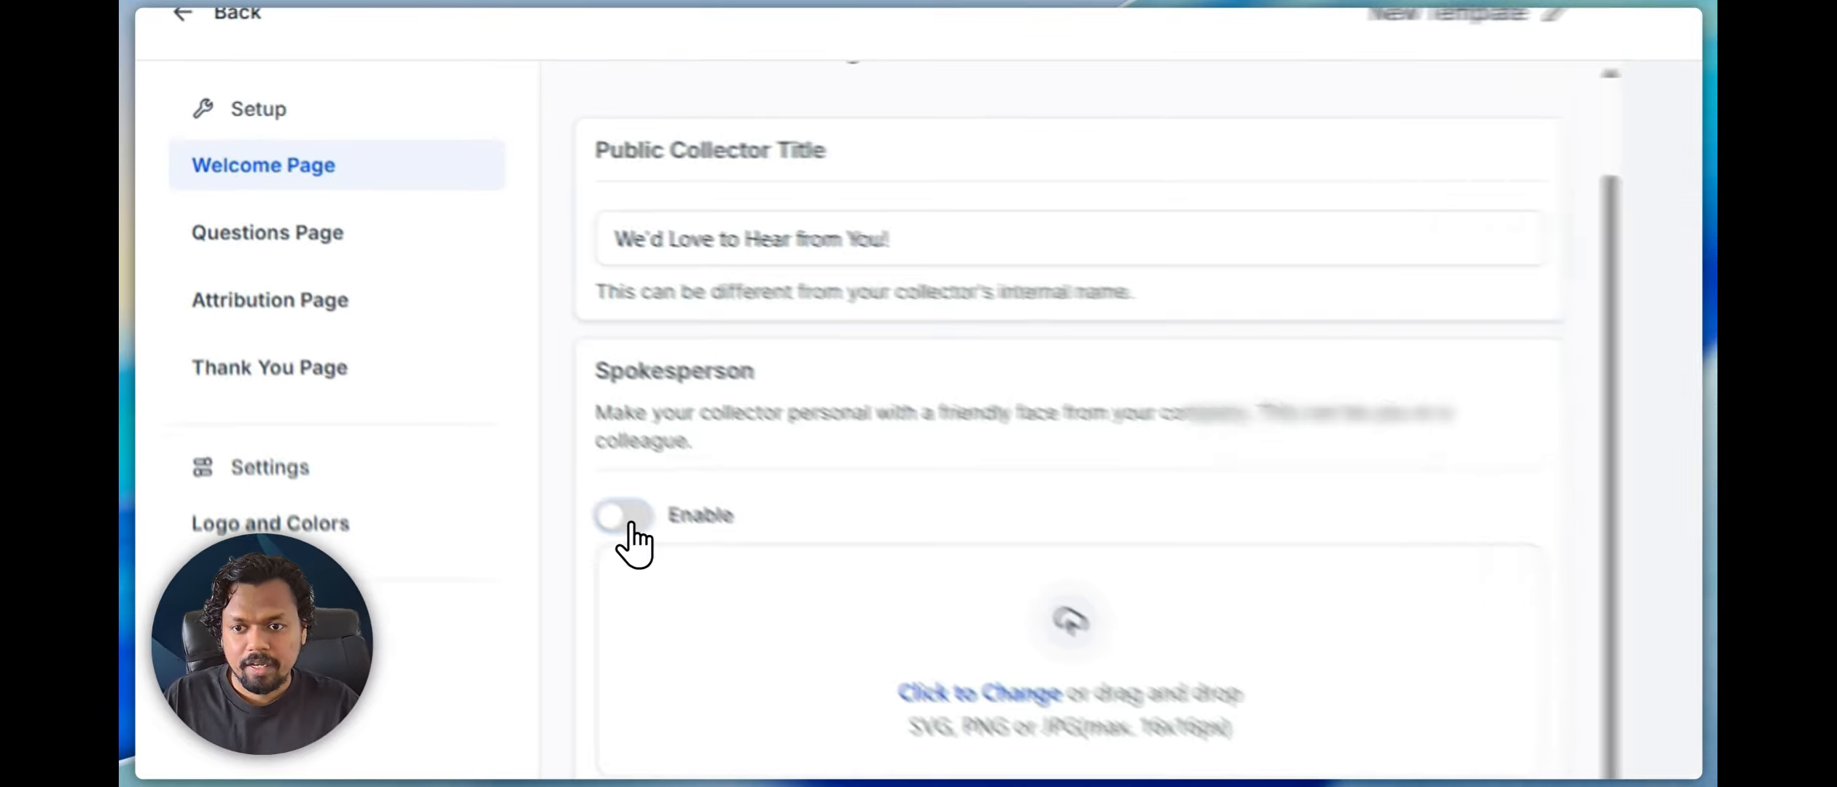
{"action": "left_click", "coordinate": [422, 332]}
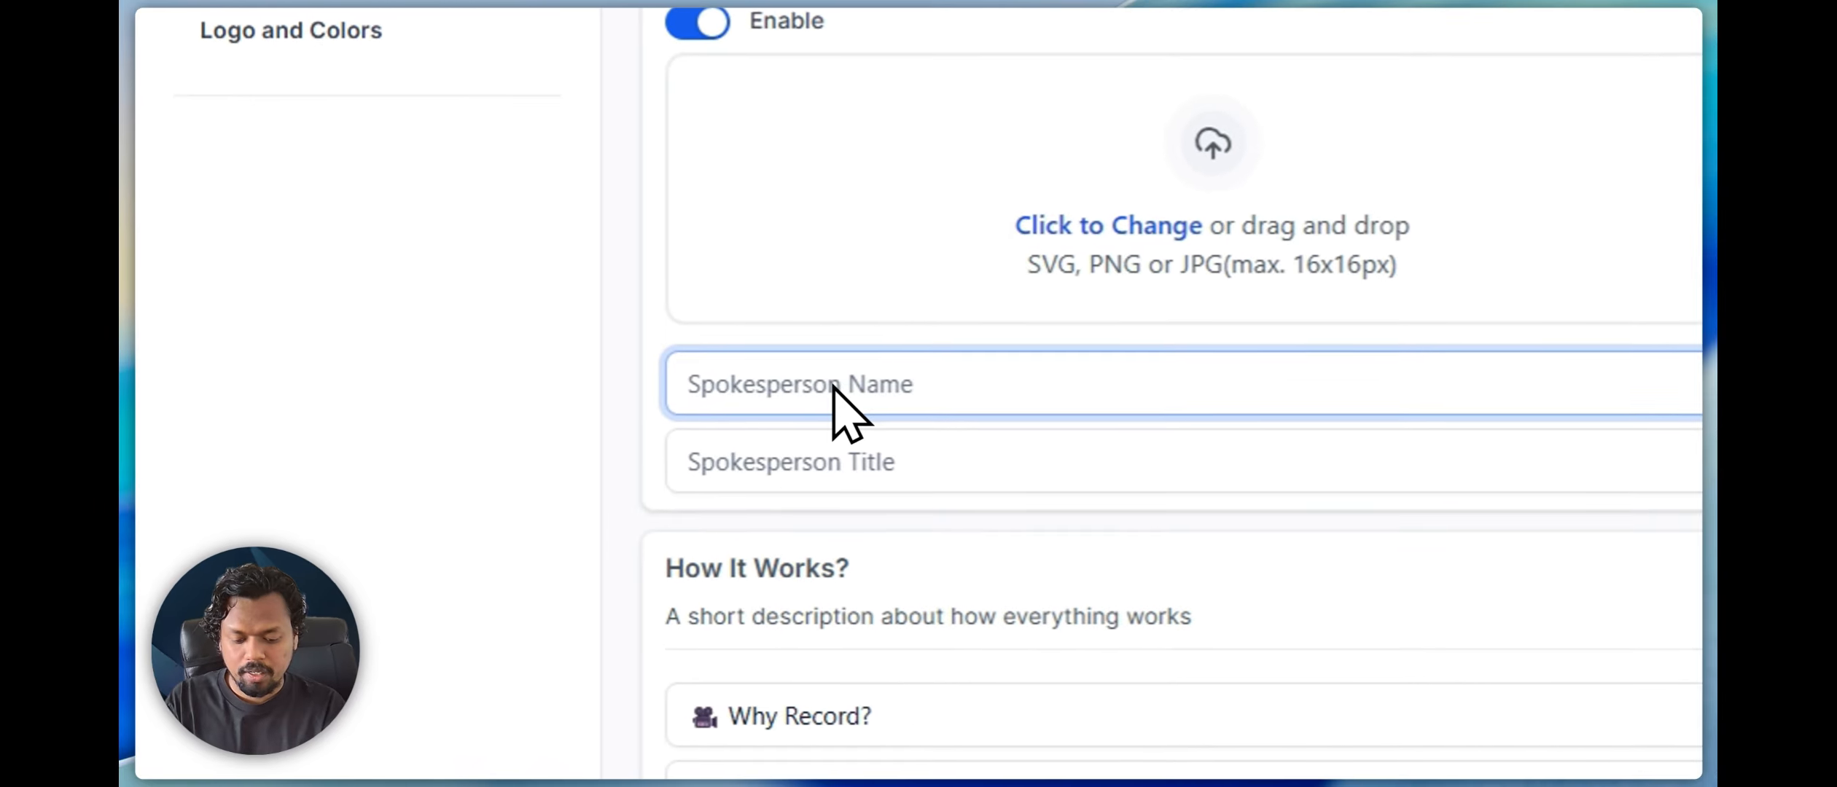
Enter the spokesperson's name and set the spokesperson title to "Founder, DaMarTech"
{"action": "type", "text": "Jithin "}
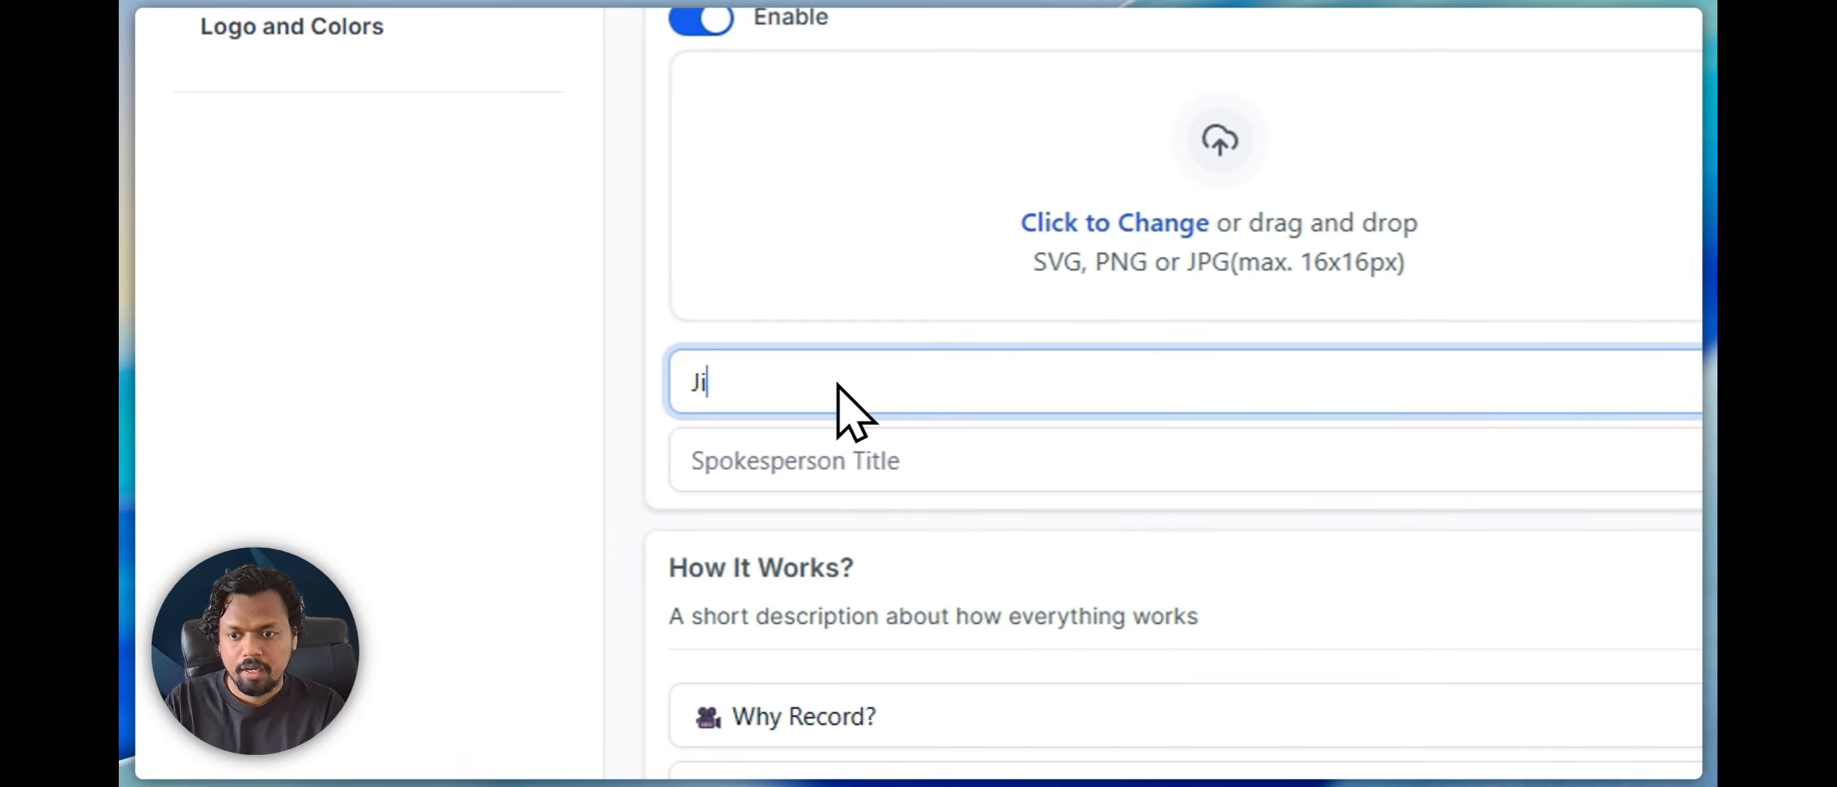
{"action": "type", "text": "S"}
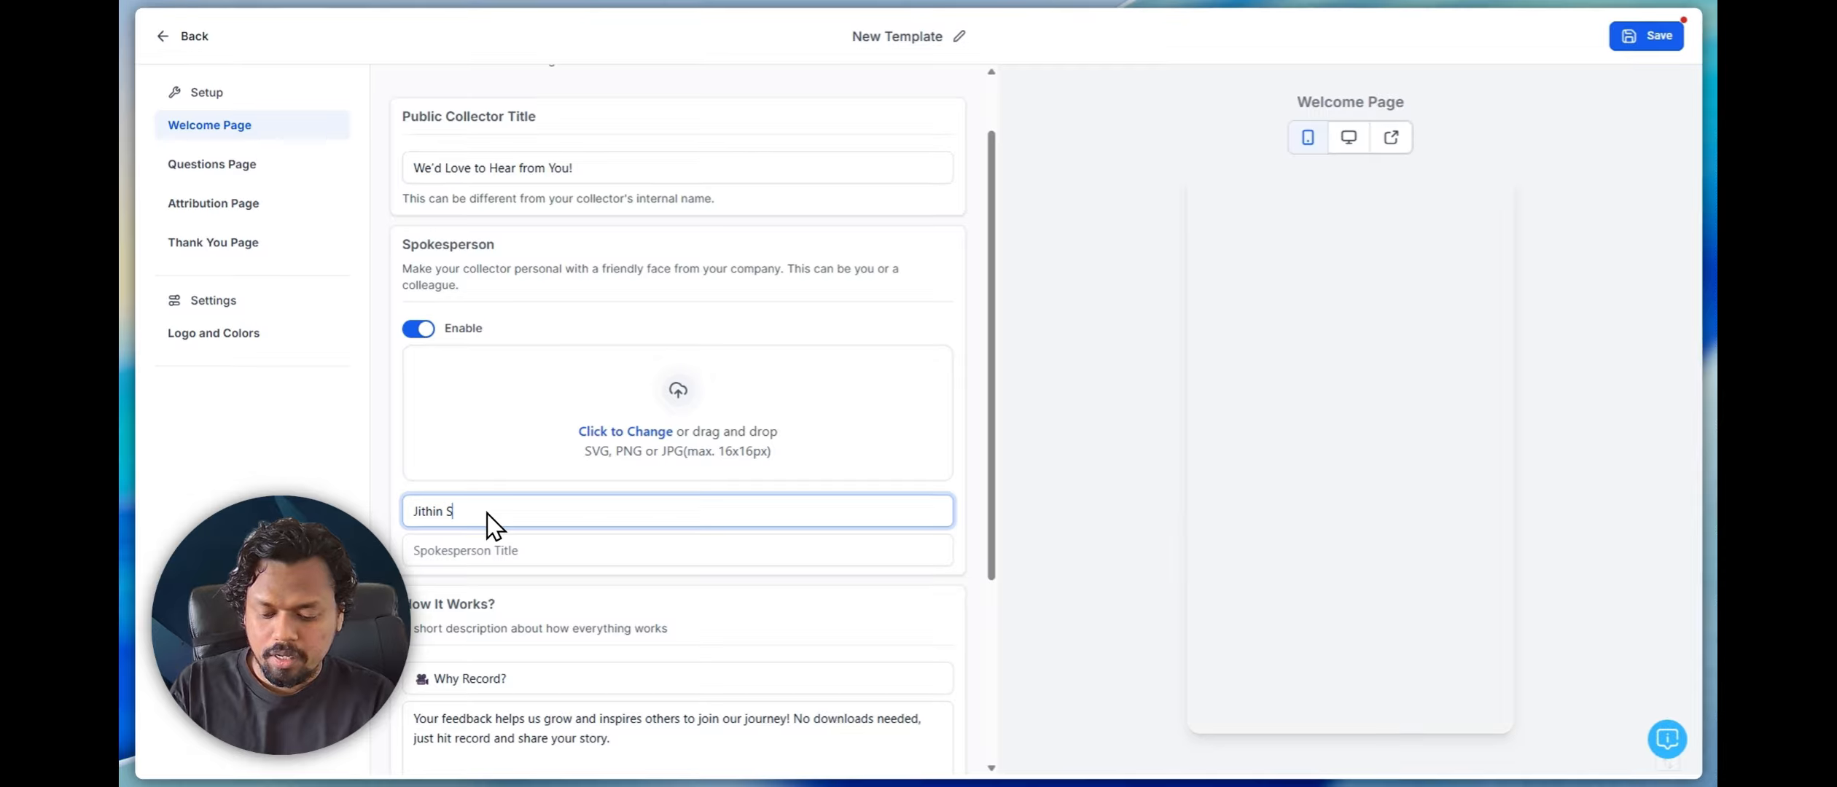
{"action": "key", "text": "Tab"}
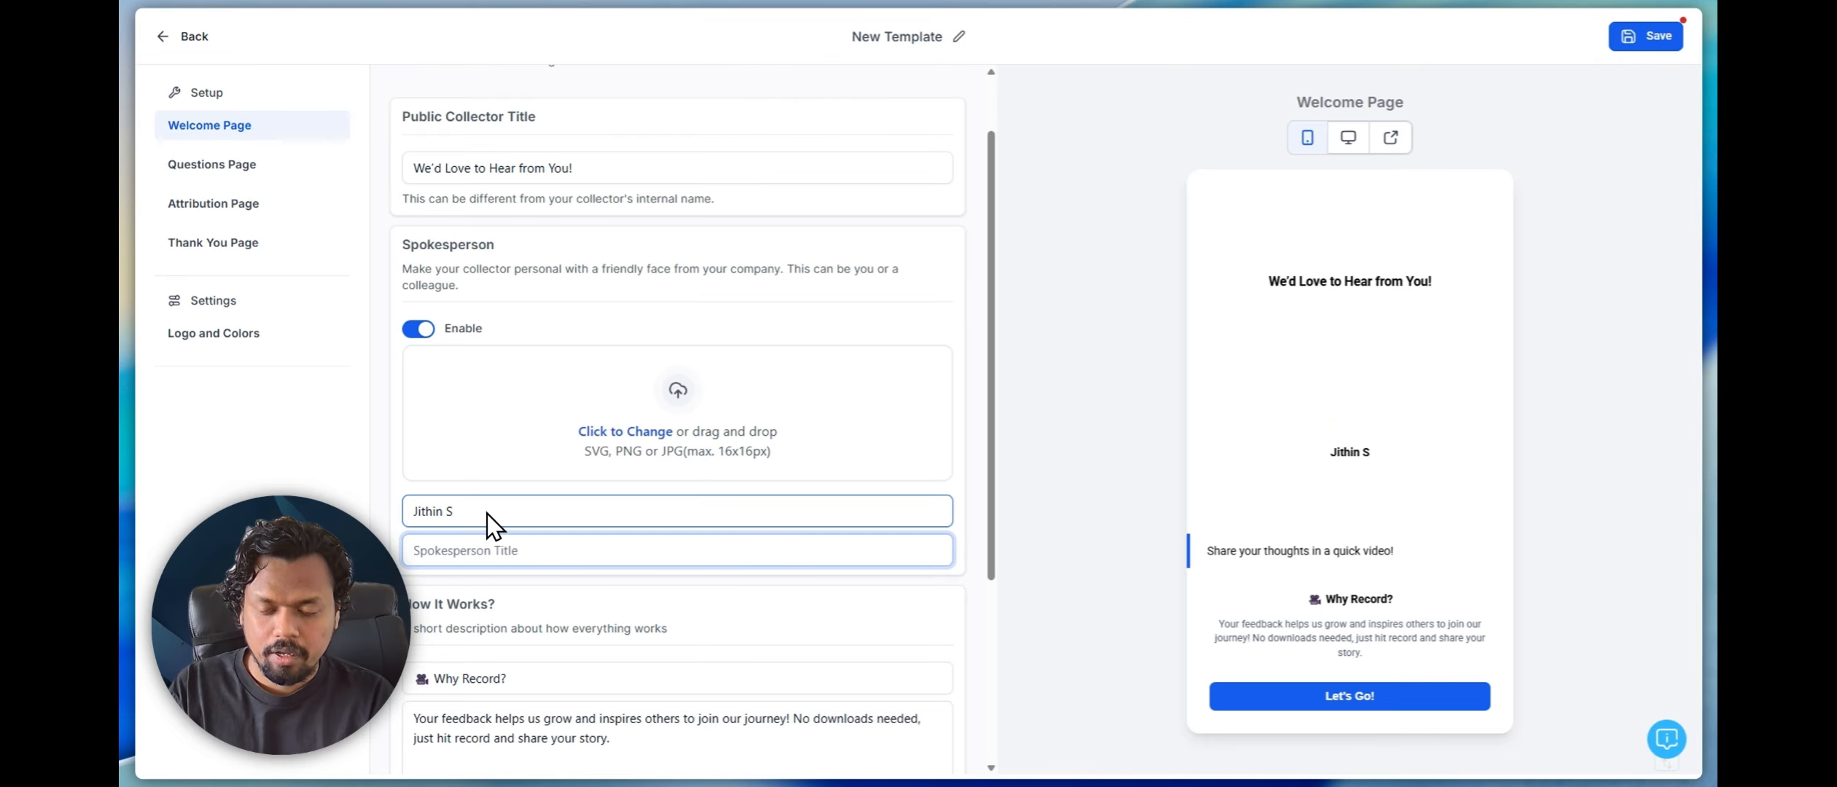
{"action": "type", "text": "Founder, "}
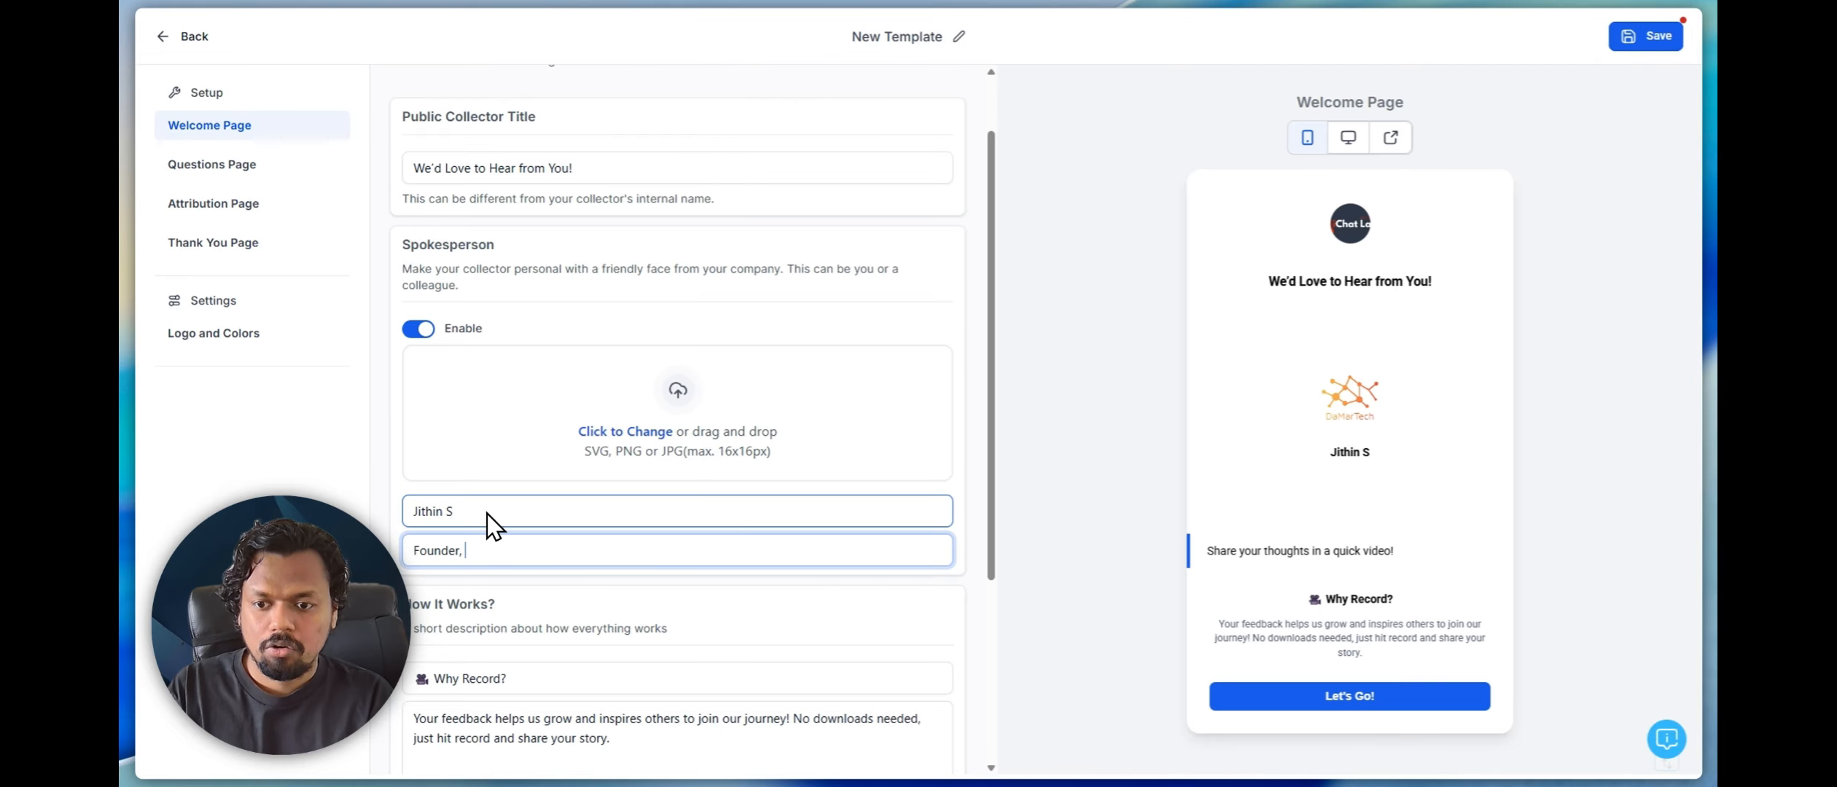
{"action": "type", "text": "DaMar"}
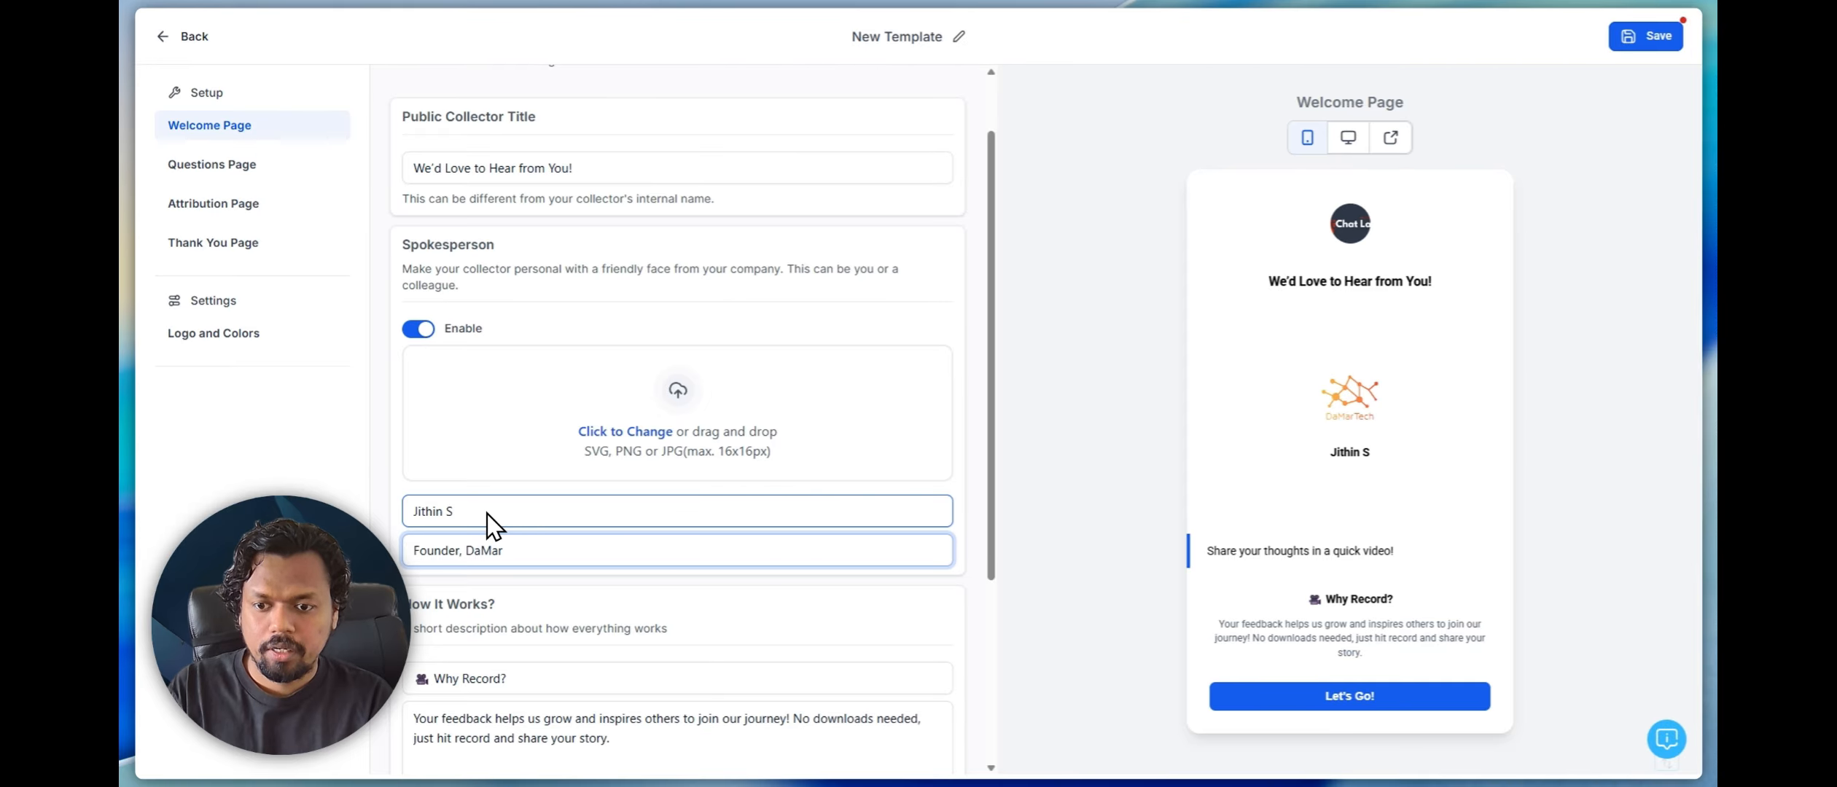
{"action": "type", "text": "Tech"}
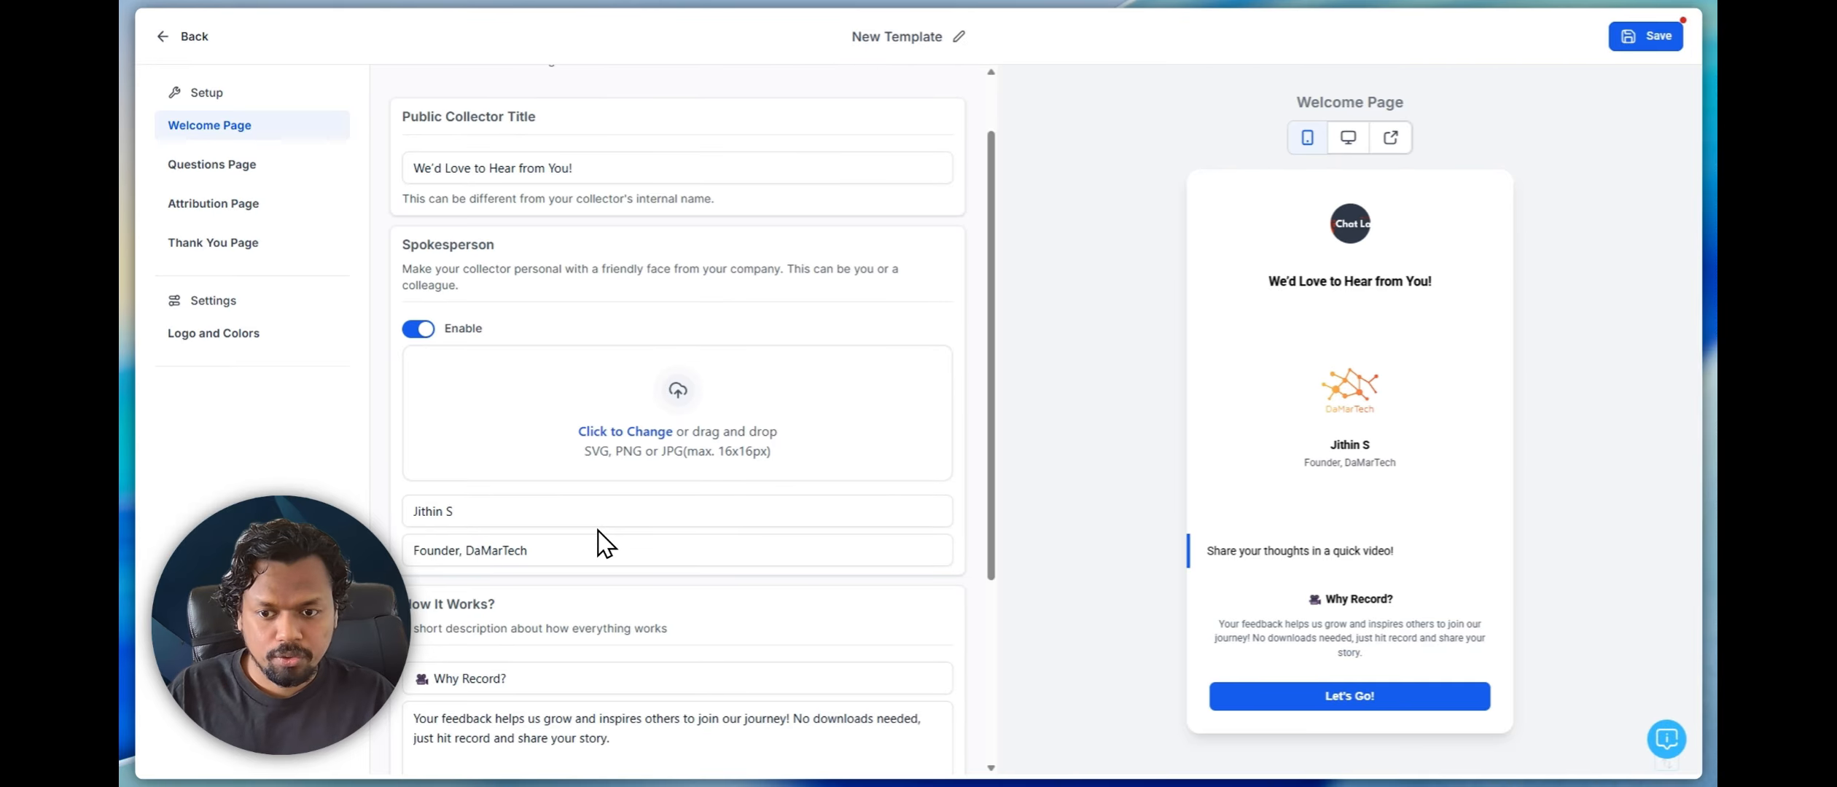
Examine the How It Works heading and description and compare them with the welcome page preview
{"action": "scroll", "coordinate": [539, 459], "scroll_direction": "down", "scroll_amount": 3}
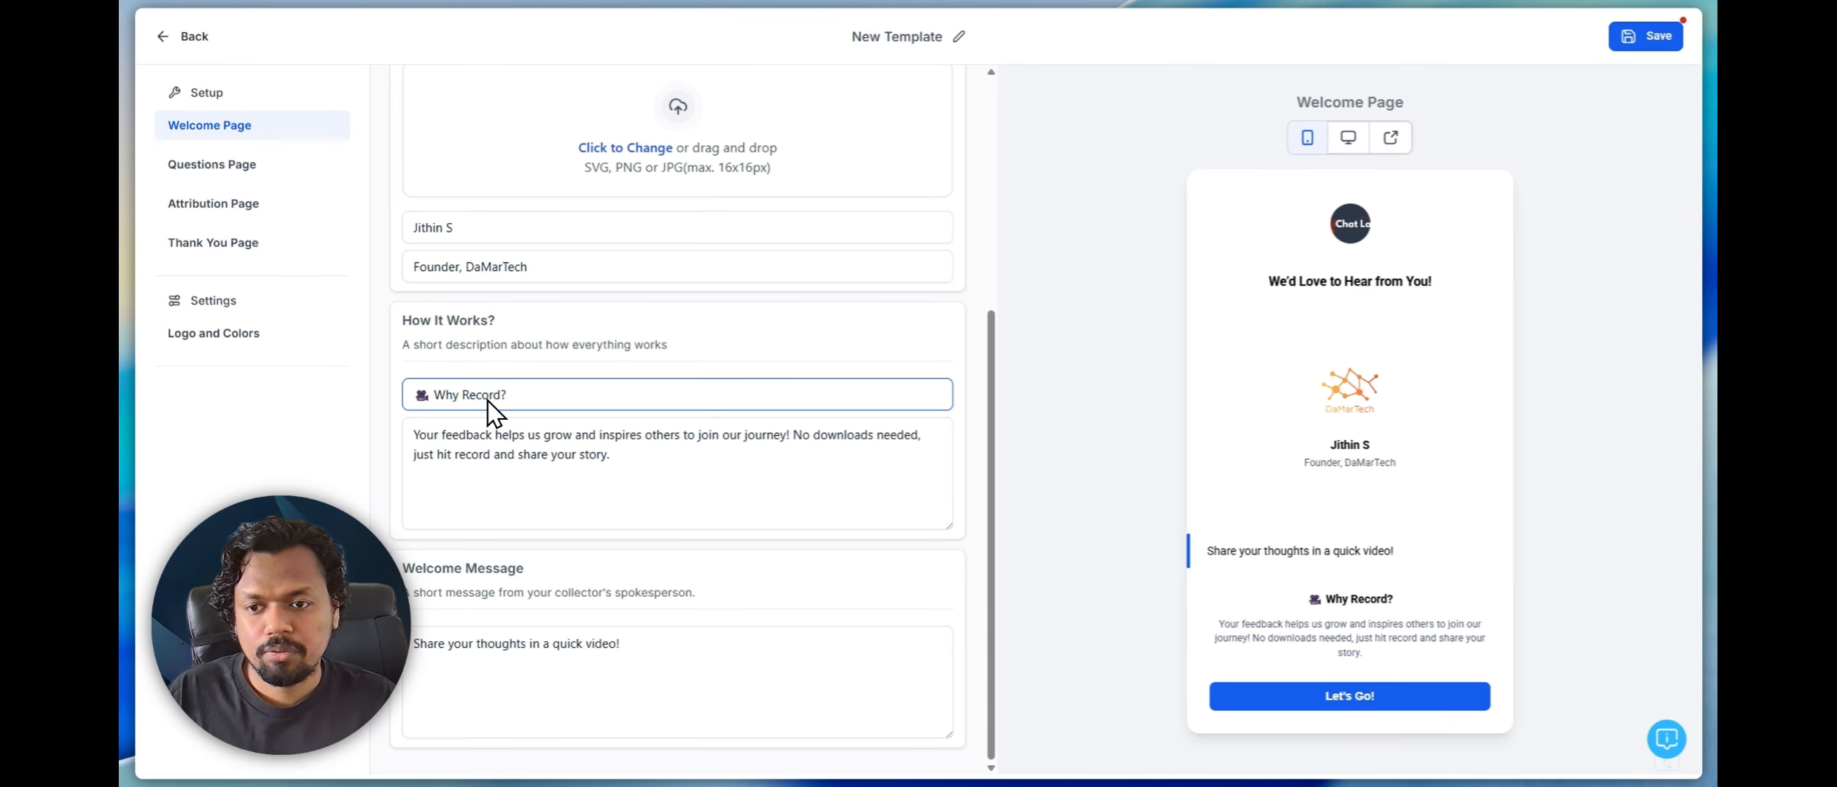
{"action": "left_click_drag", "start_coordinate": [401, 321], "coordinate": [519, 325]}
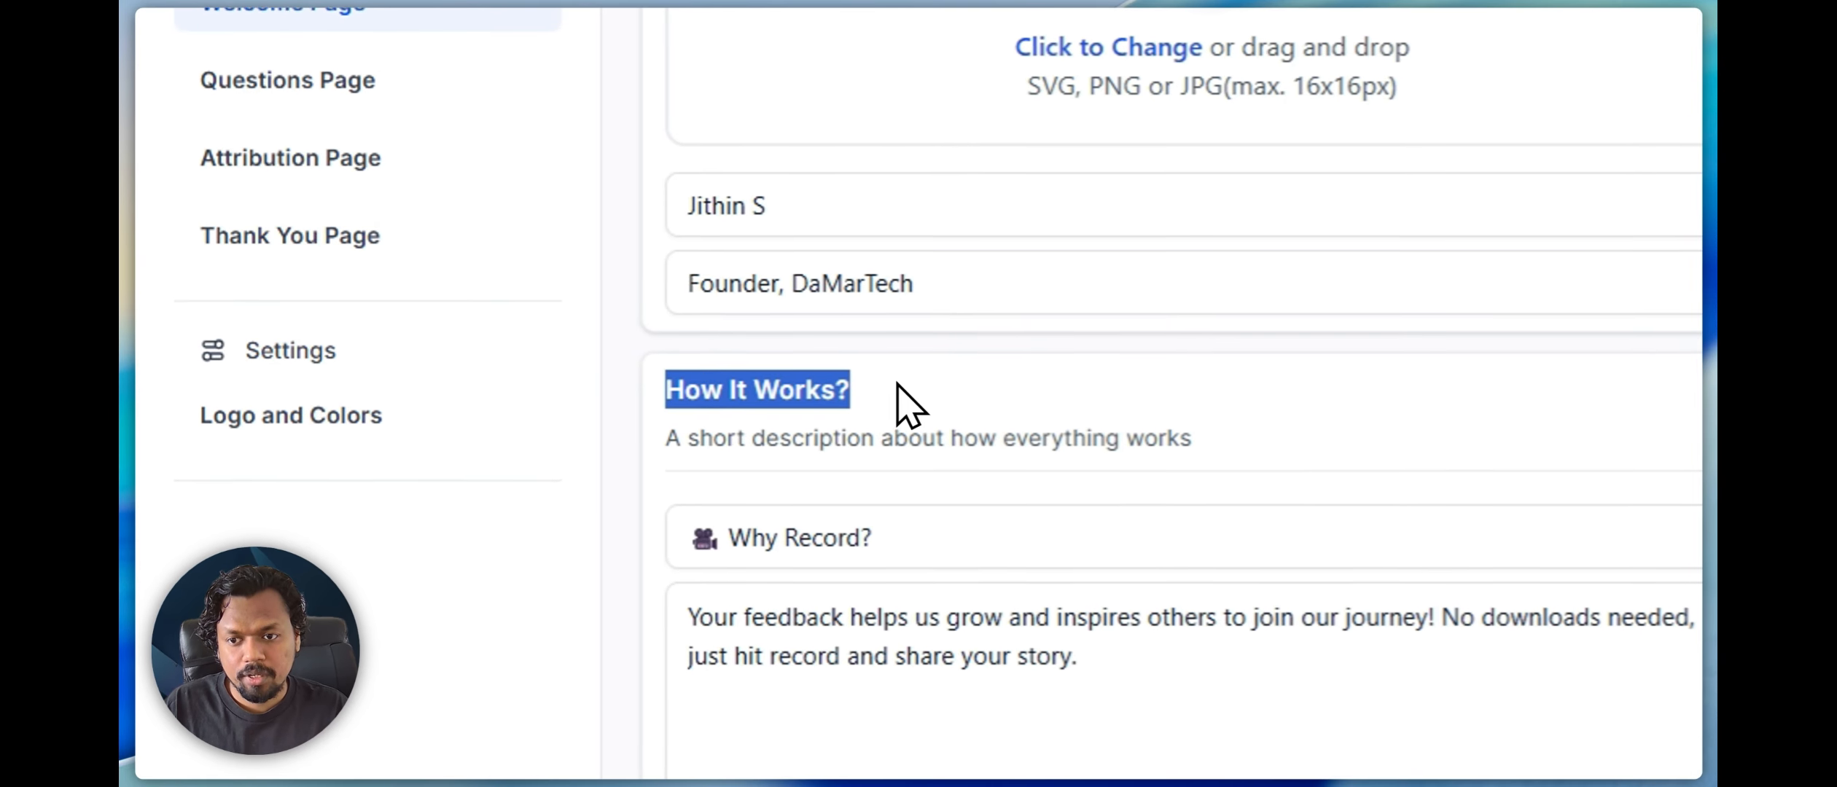
{"action": "left_click", "coordinate": [520, 321]}
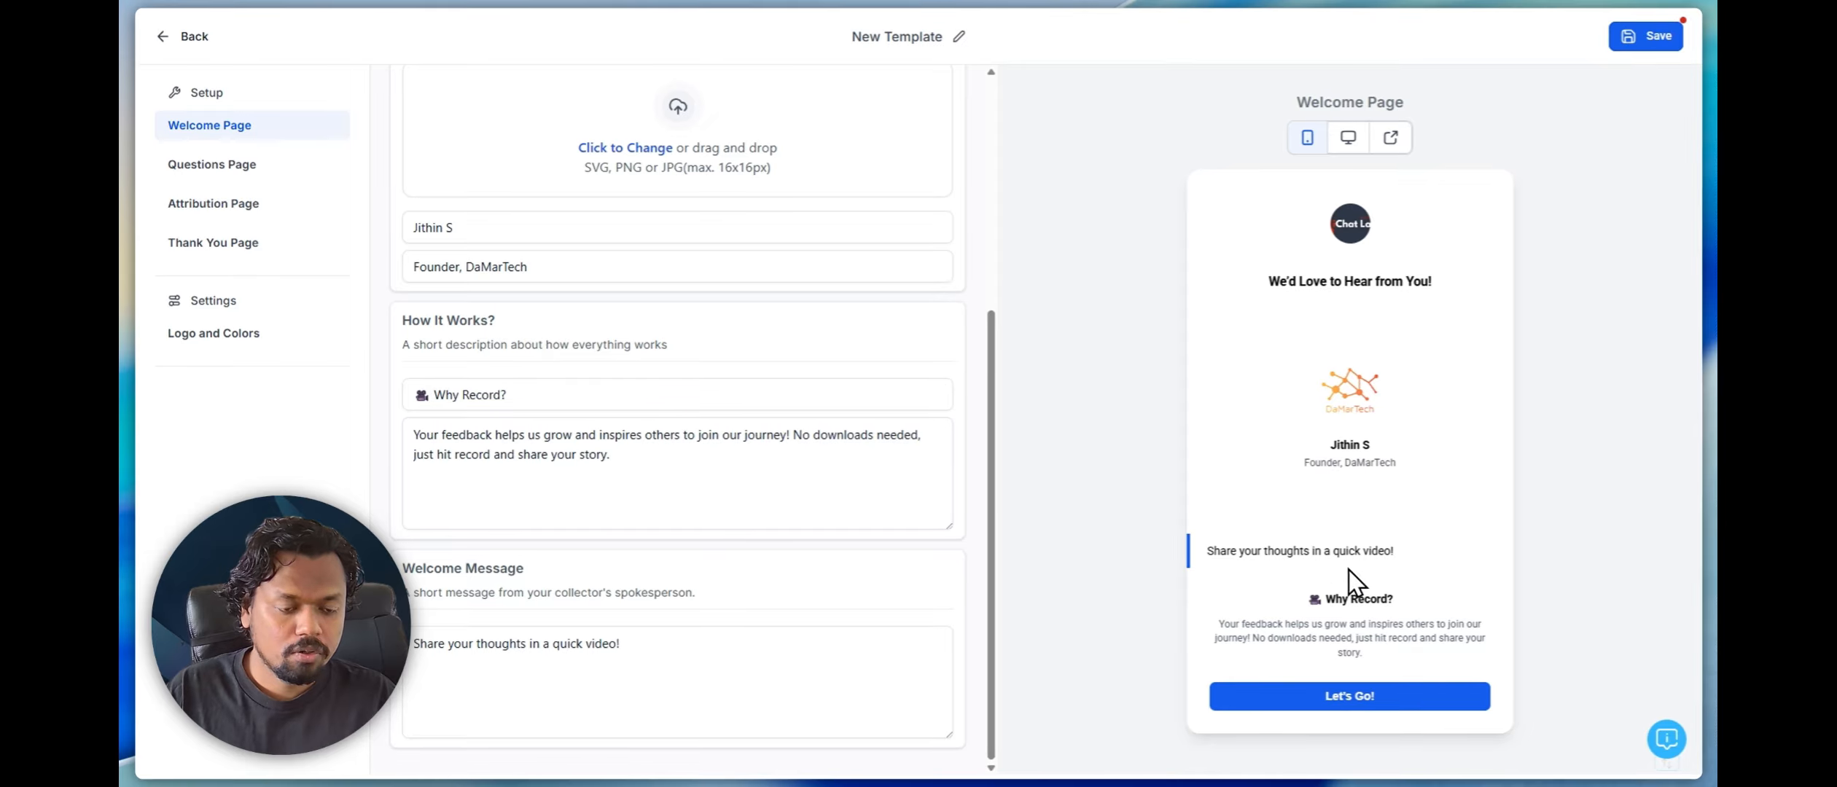
{"action": "left_click_drag", "start_coordinate": [1303, 599], "coordinate": [1405, 606]}
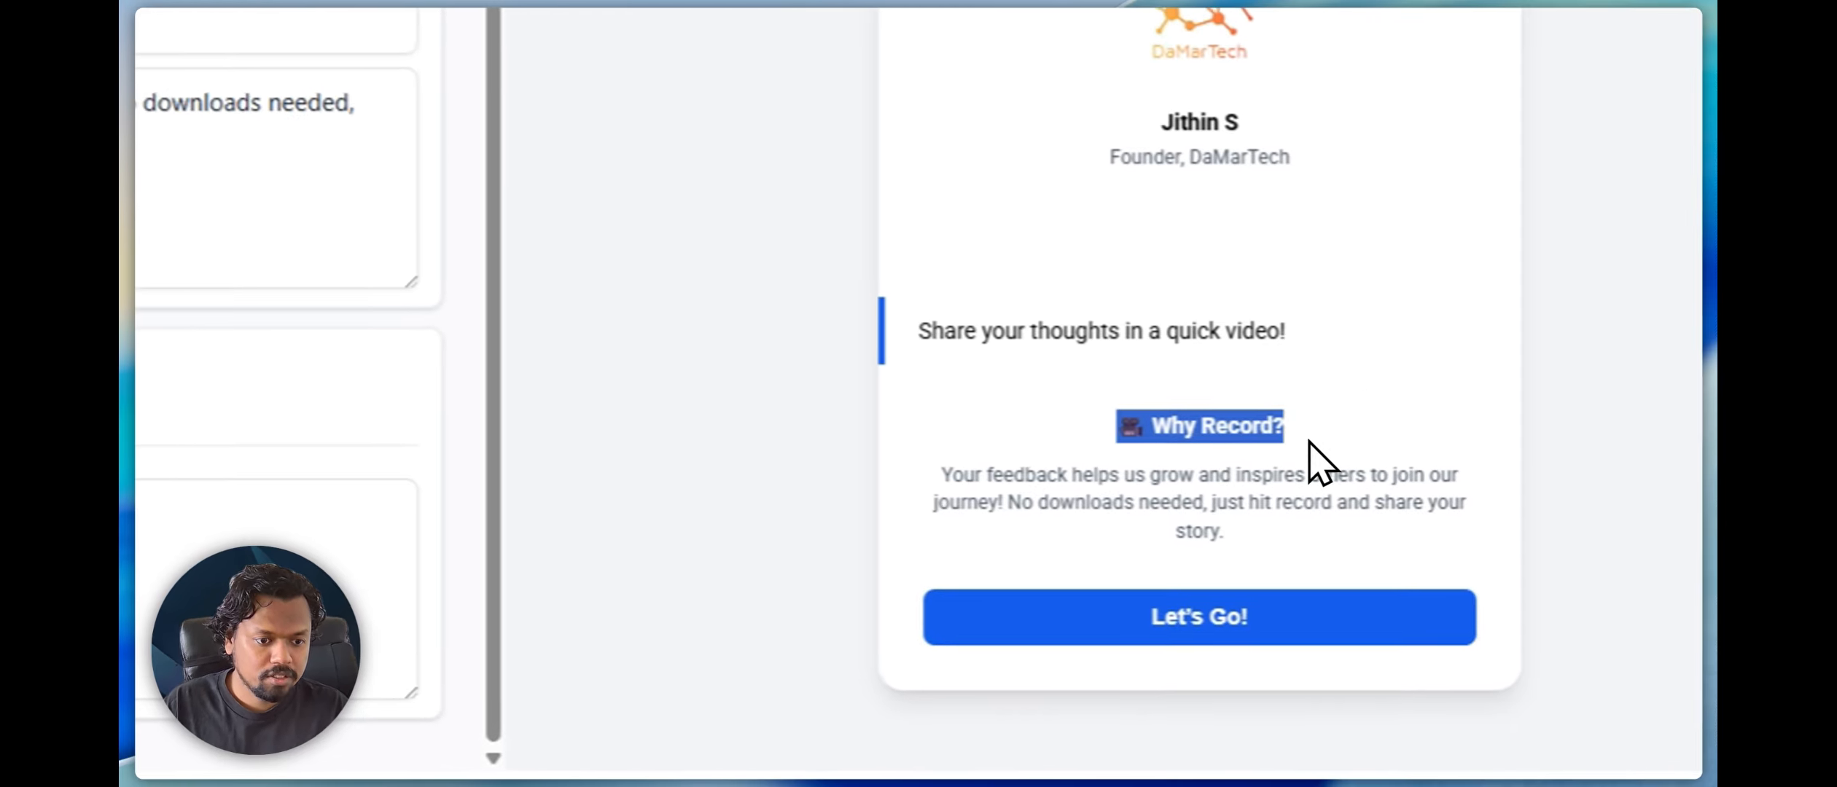
{"action": "left_click_drag", "start_coordinate": [1308, 442], "coordinate": [1341, 521]}
{"action": "left_click", "coordinate": [1284, 429]}
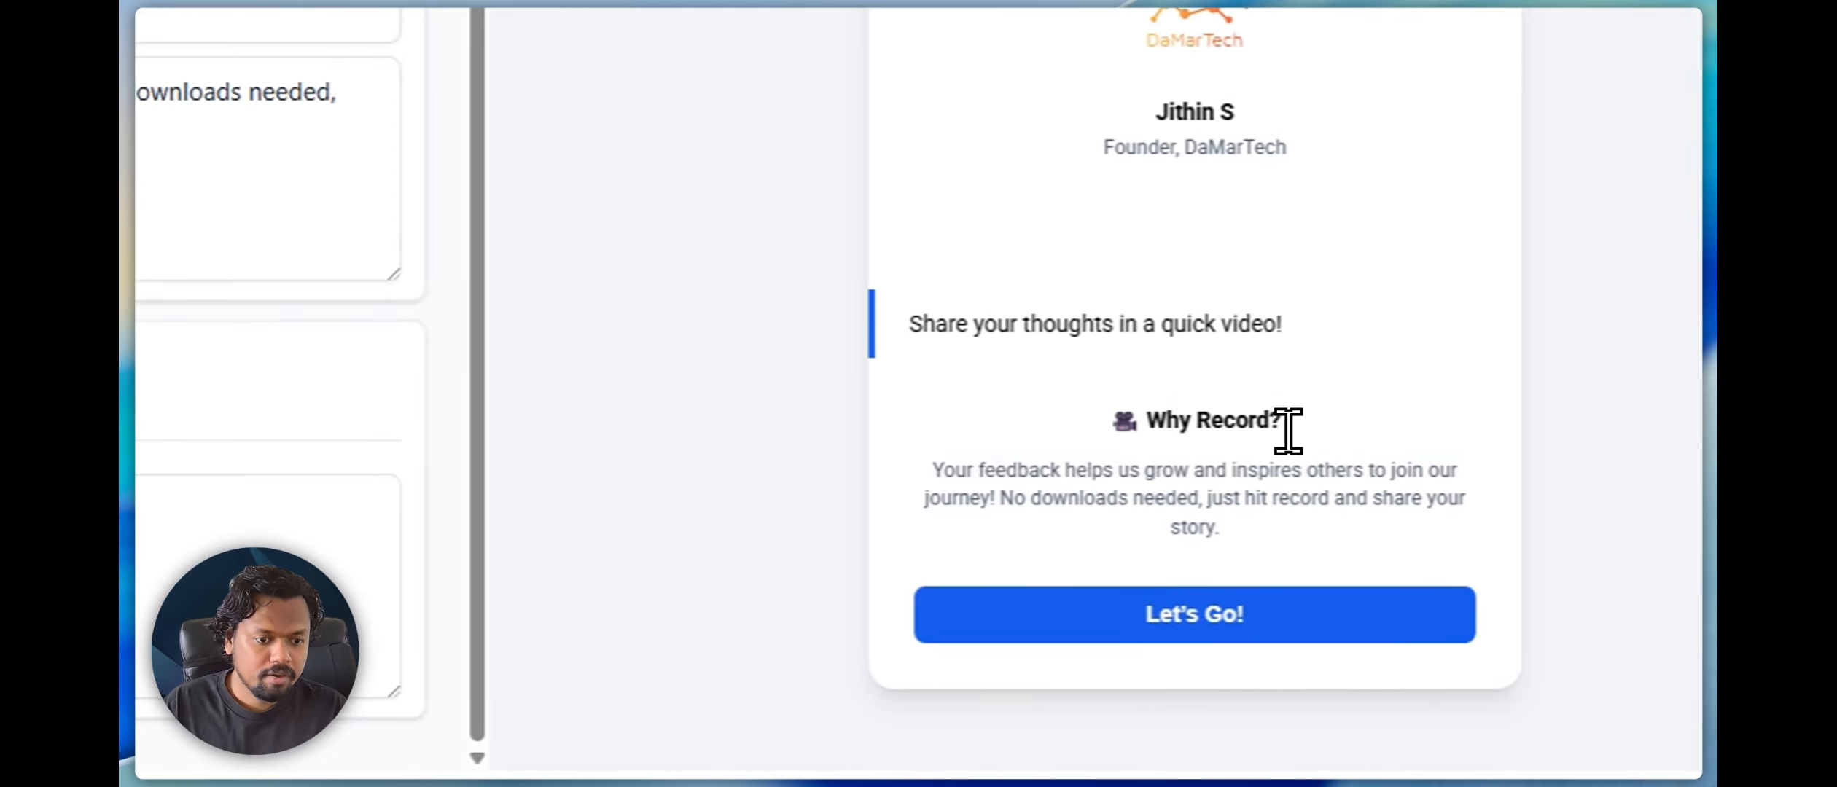
{"action": "left_click_drag", "start_coordinate": [941, 470], "coordinate": [1300, 519]}
{"action": "left_click", "coordinate": [150, 235]}
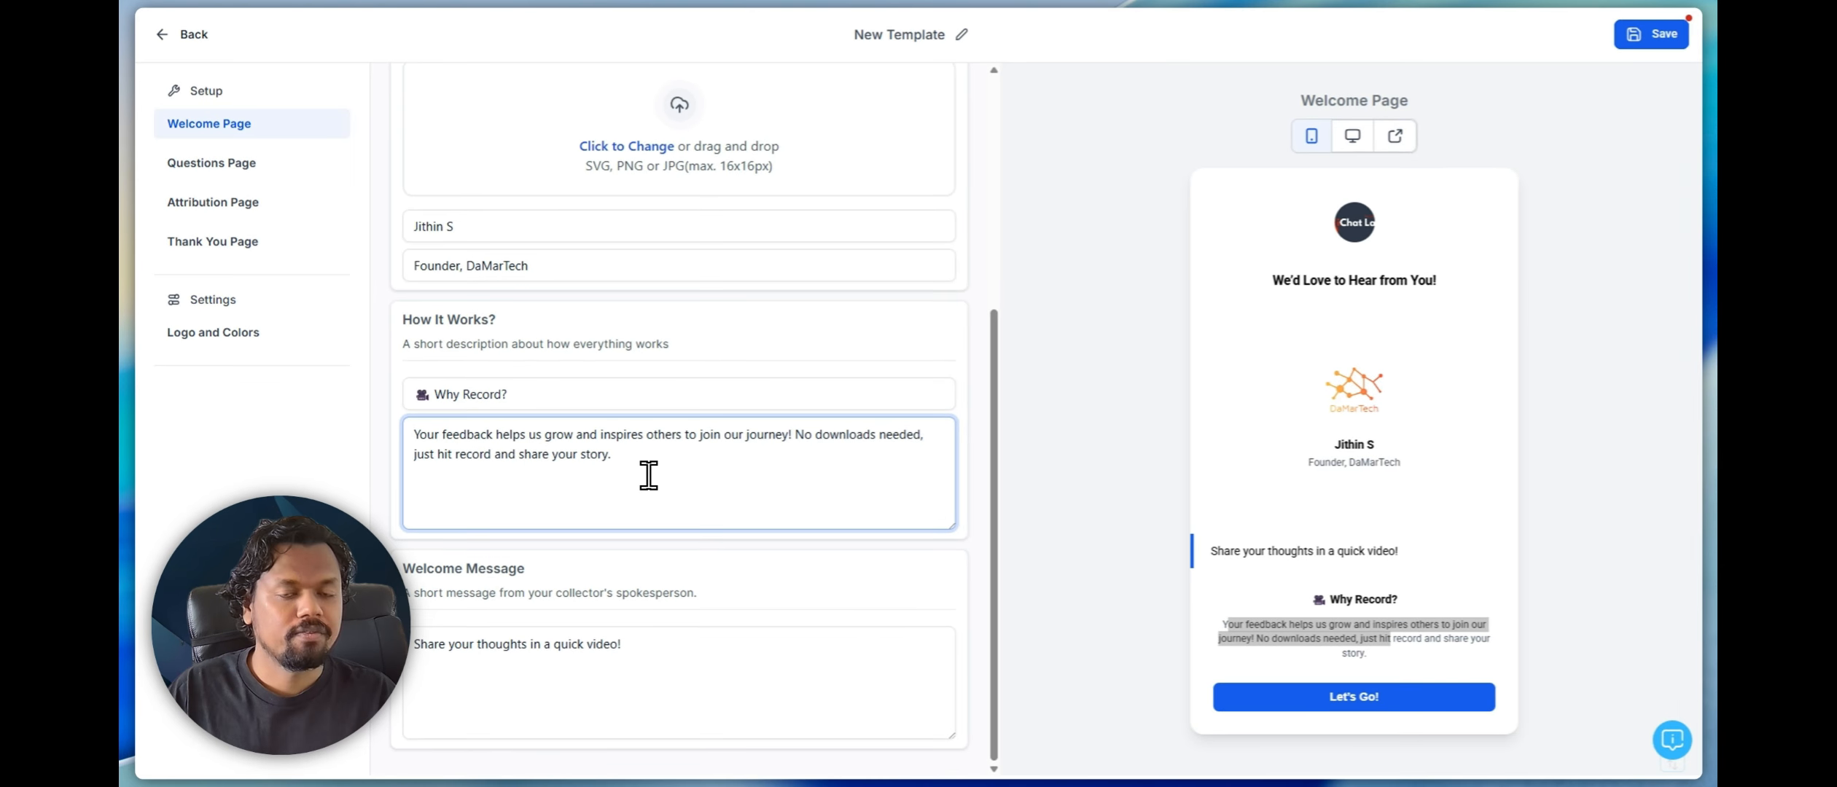
{"action": "left_click_drag", "start_coordinate": [627, 472], "coordinate": [430, 411]}
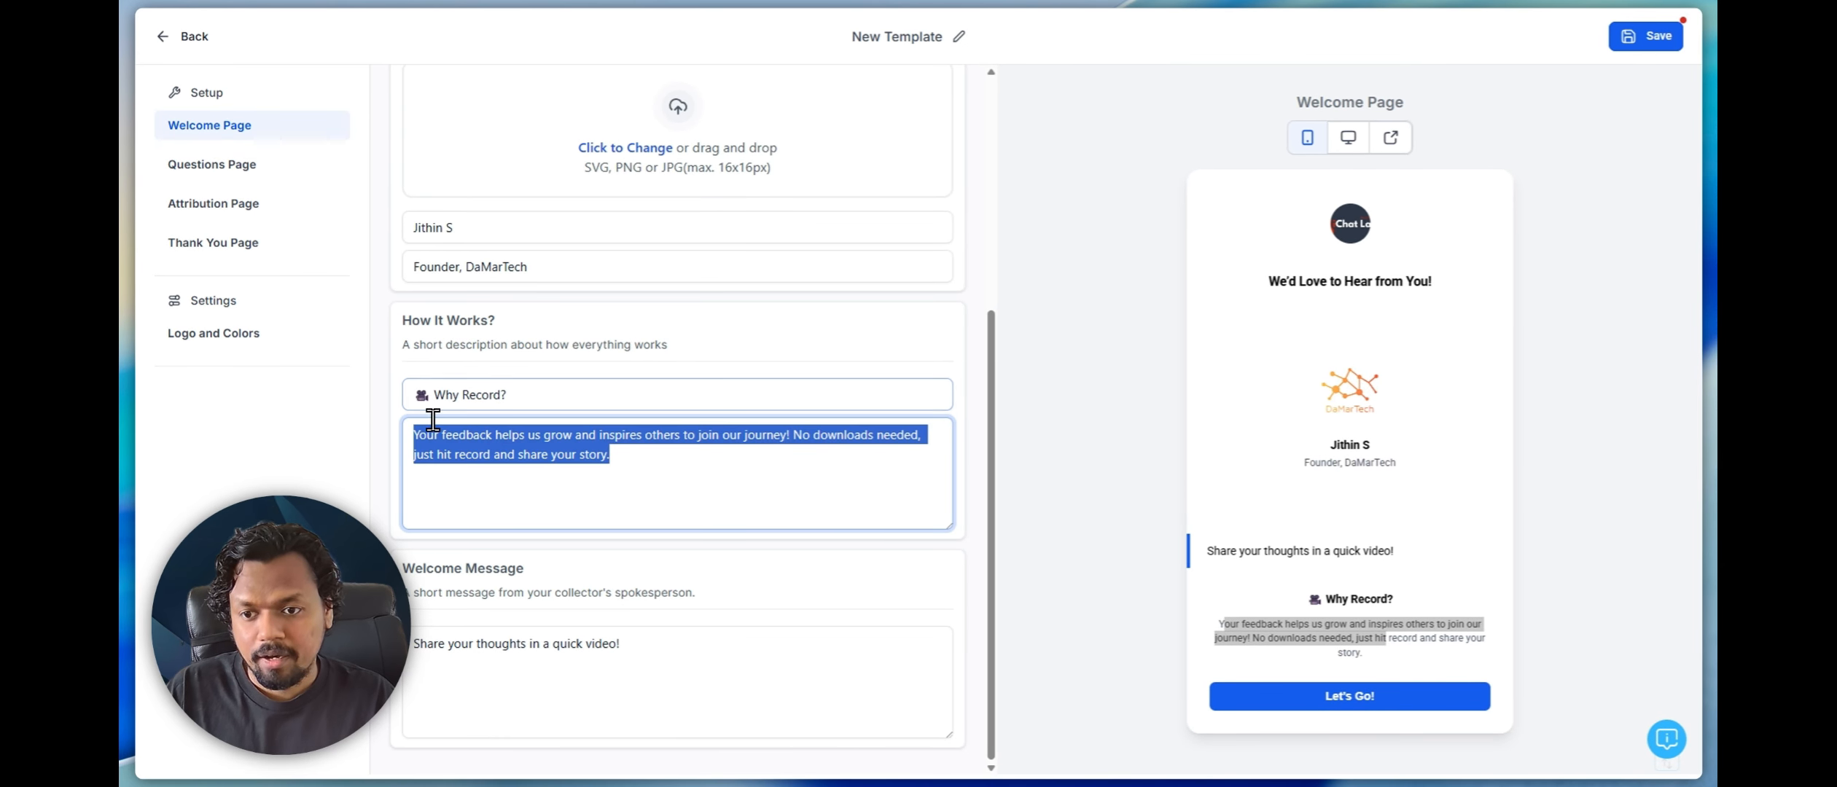
Examine the spokesperson's welcome message and its placement in the welcome page preview
{"action": "left_click", "coordinate": [509, 644]}
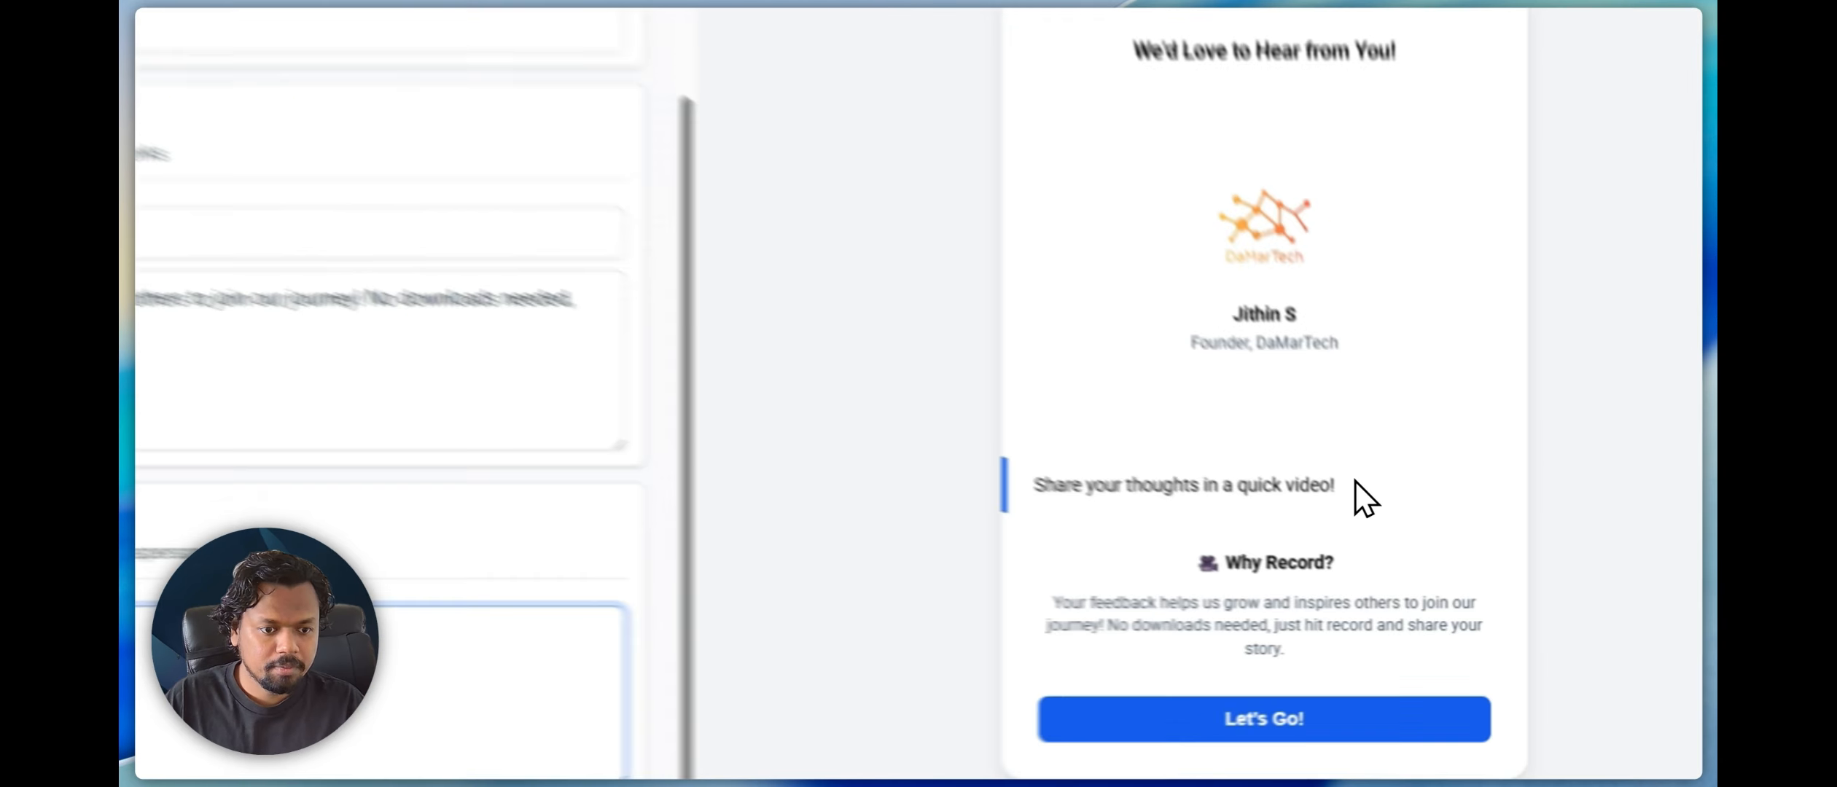
{"action": "left_click_drag", "start_coordinate": [1410, 552], "coordinate": [1199, 550]}
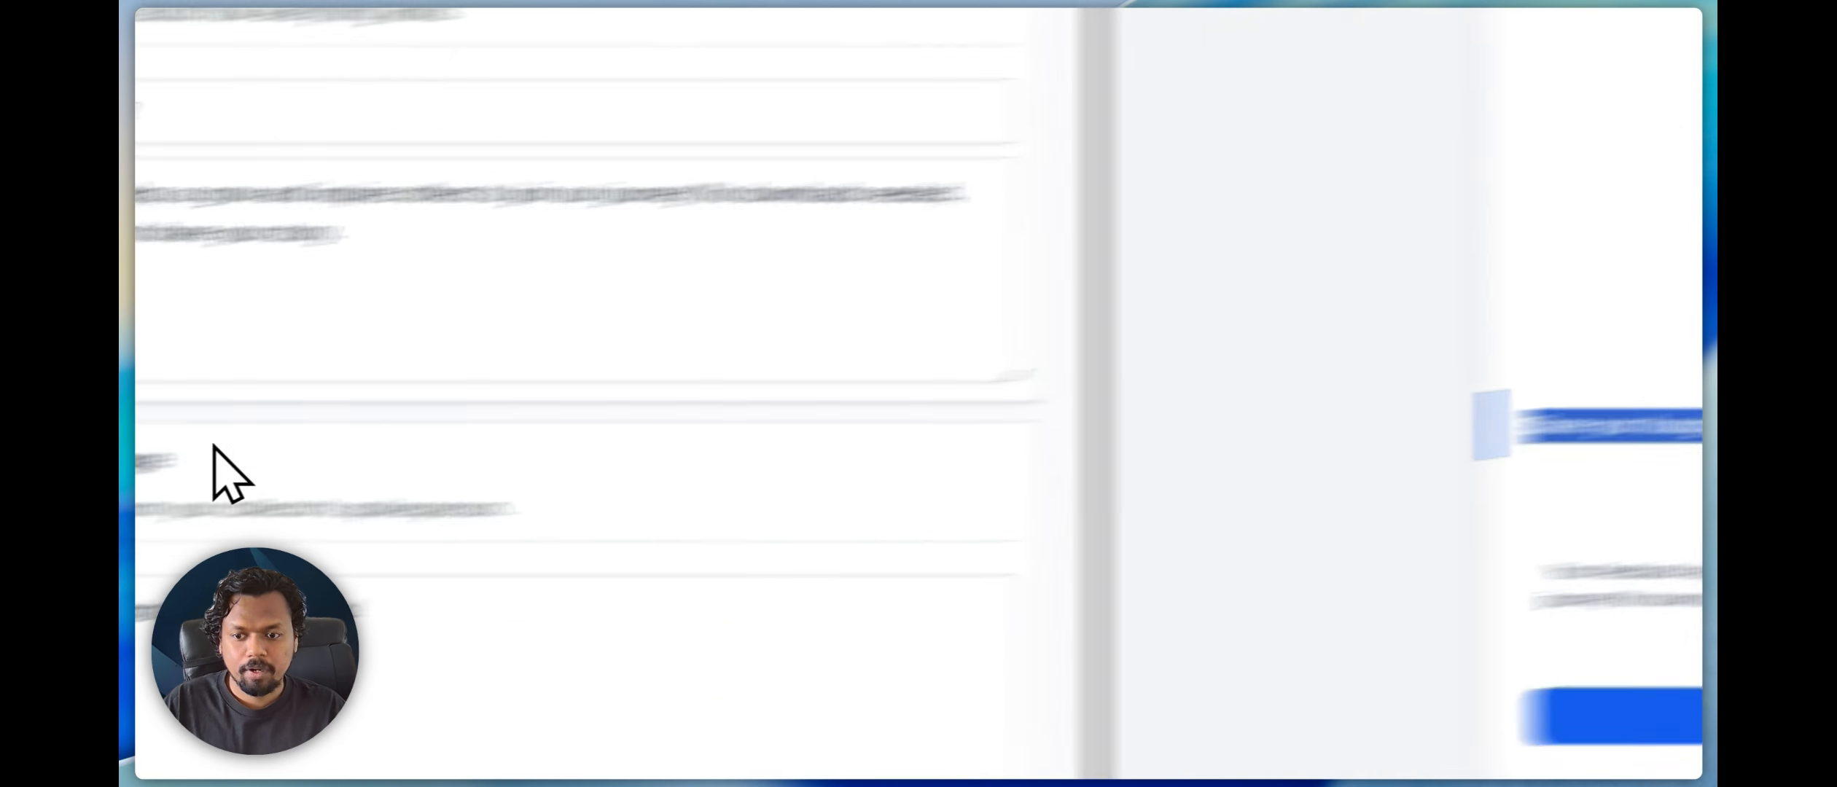
{"action": "left_click_drag", "start_coordinate": [868, 363], "coordinate": [592, 386]}
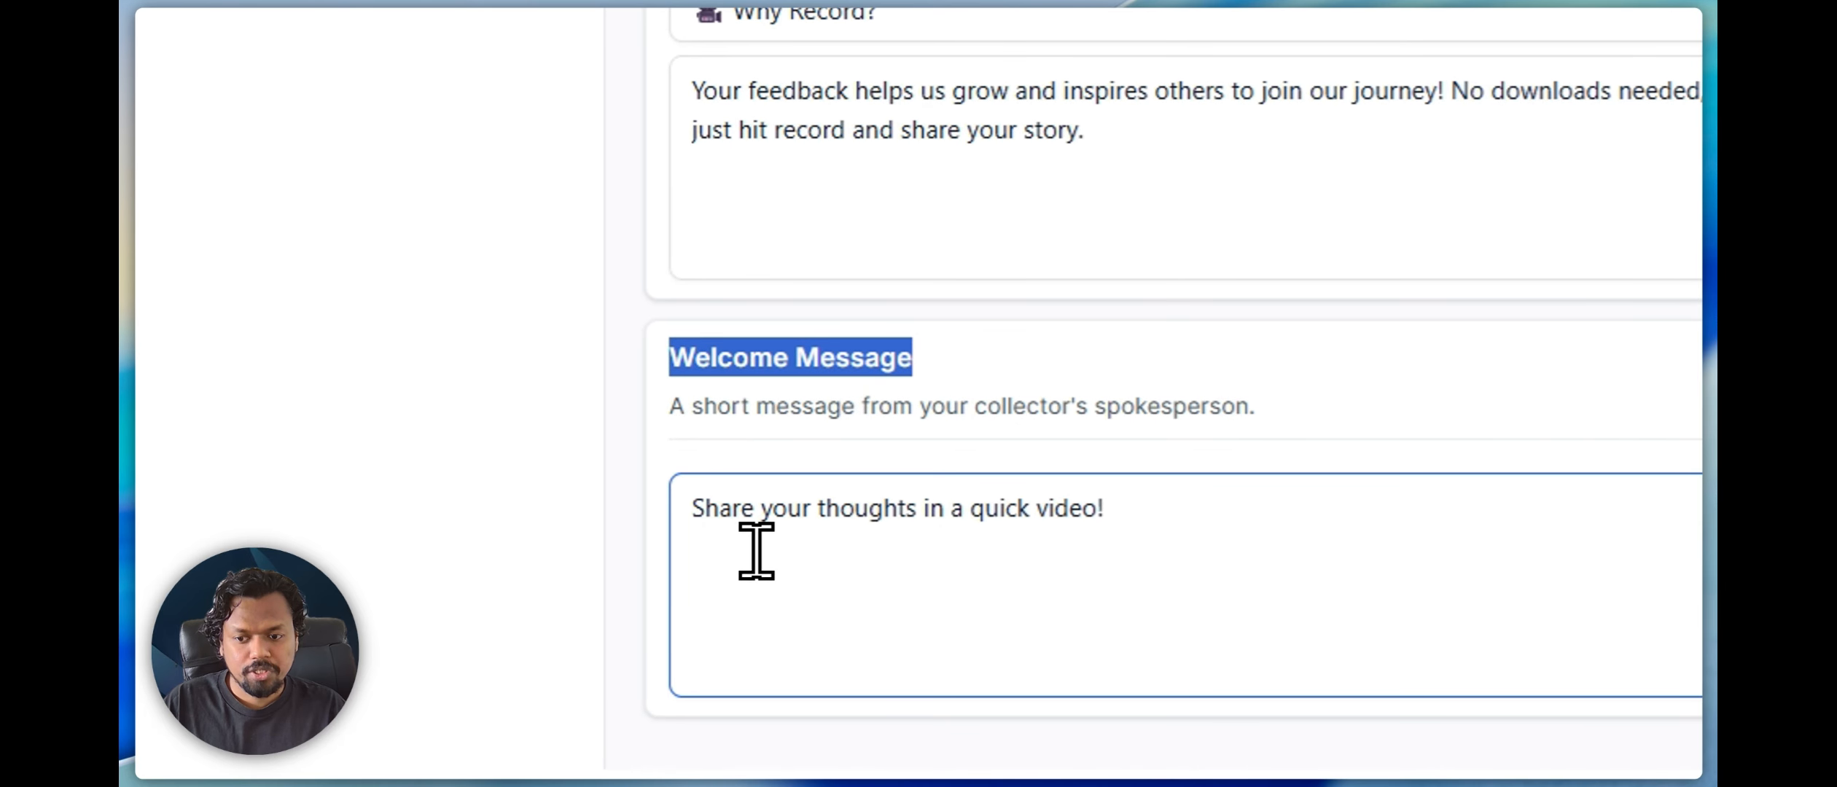
{"action": "left_click", "coordinate": [734, 532]}
{"action": "left_click_drag", "start_coordinate": [734, 533], "coordinate": [1170, 535]}
{"action": "left_click", "coordinate": [1173, 535]}
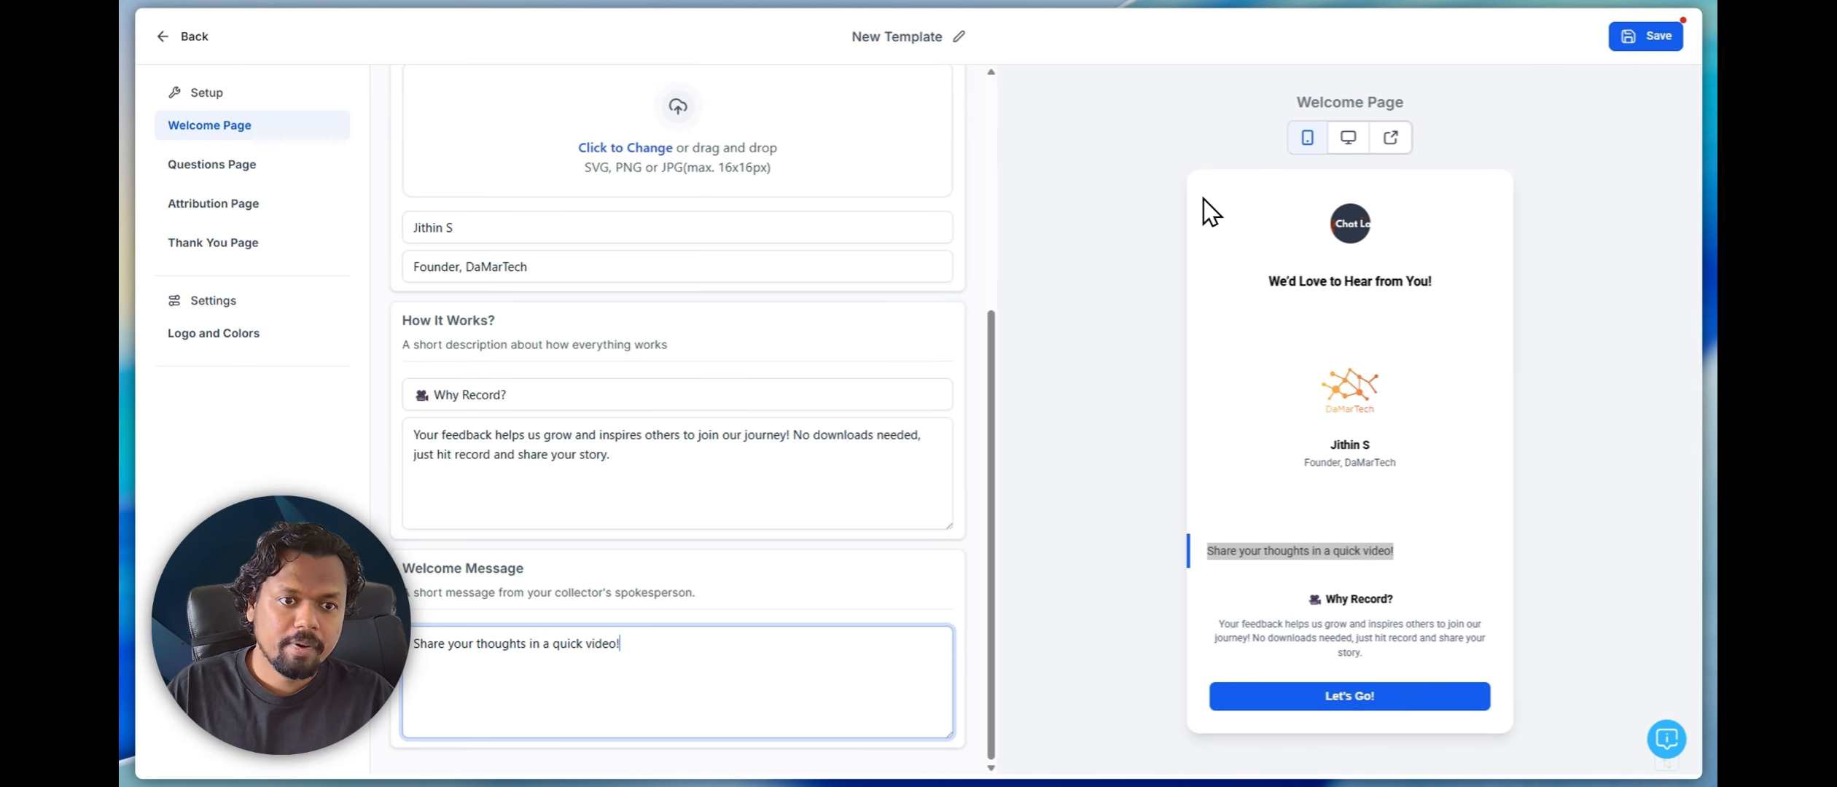
{"action": "left_click", "coordinate": [1622, 681]}
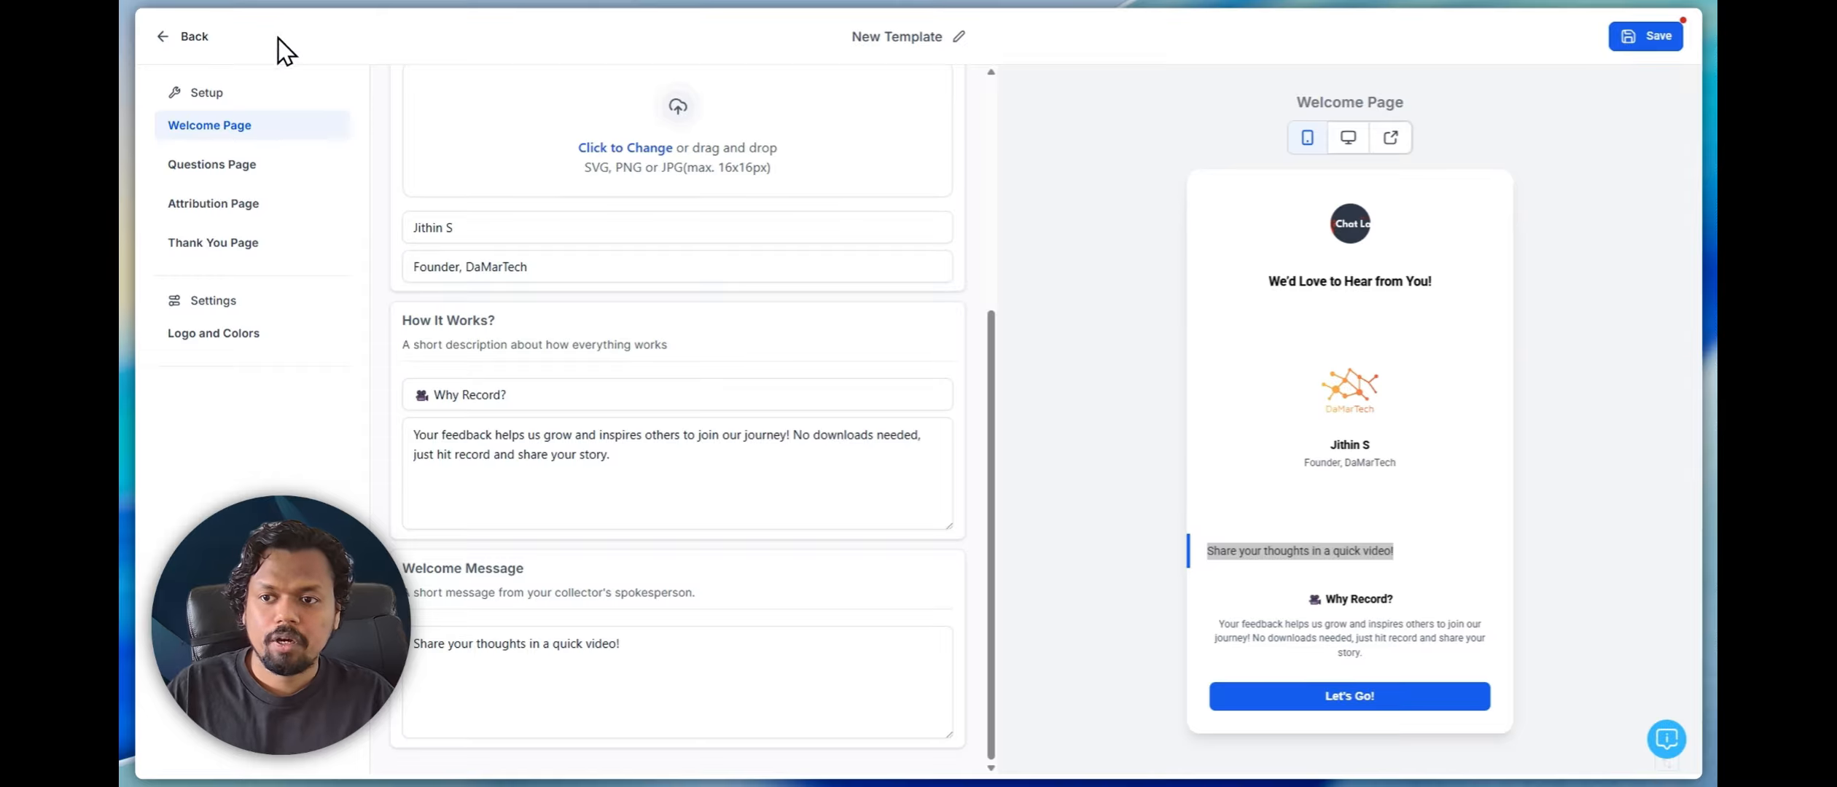
Open the questions page settings and review the first and second questions
{"action": "left_click", "coordinate": [223, 172]}
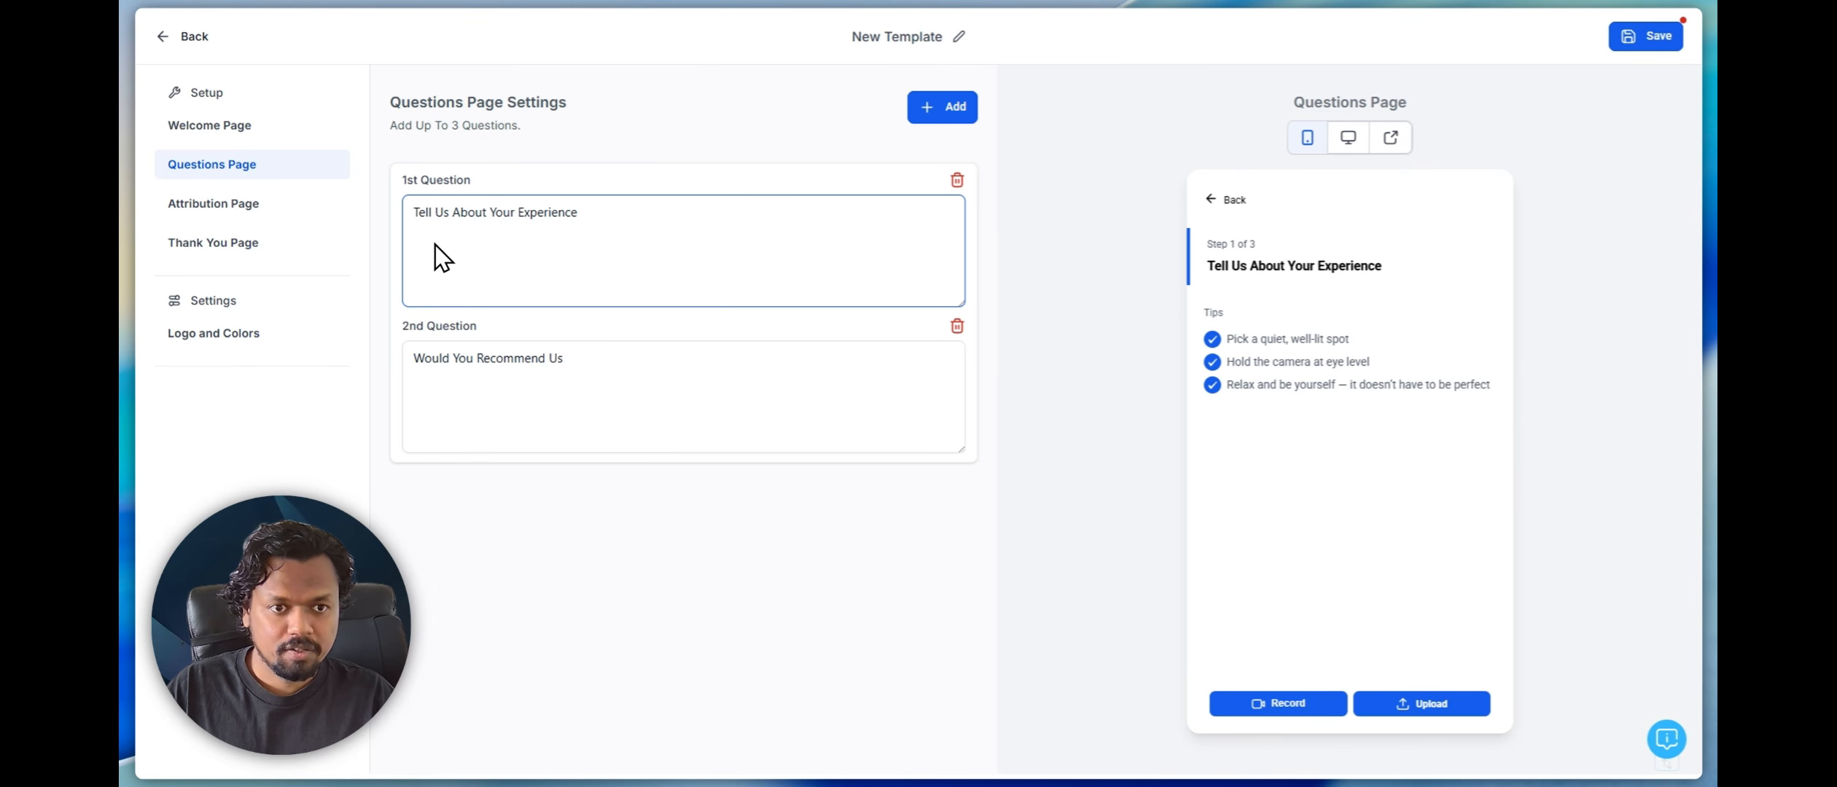
{"action": "left_click", "coordinate": [243, 127]}
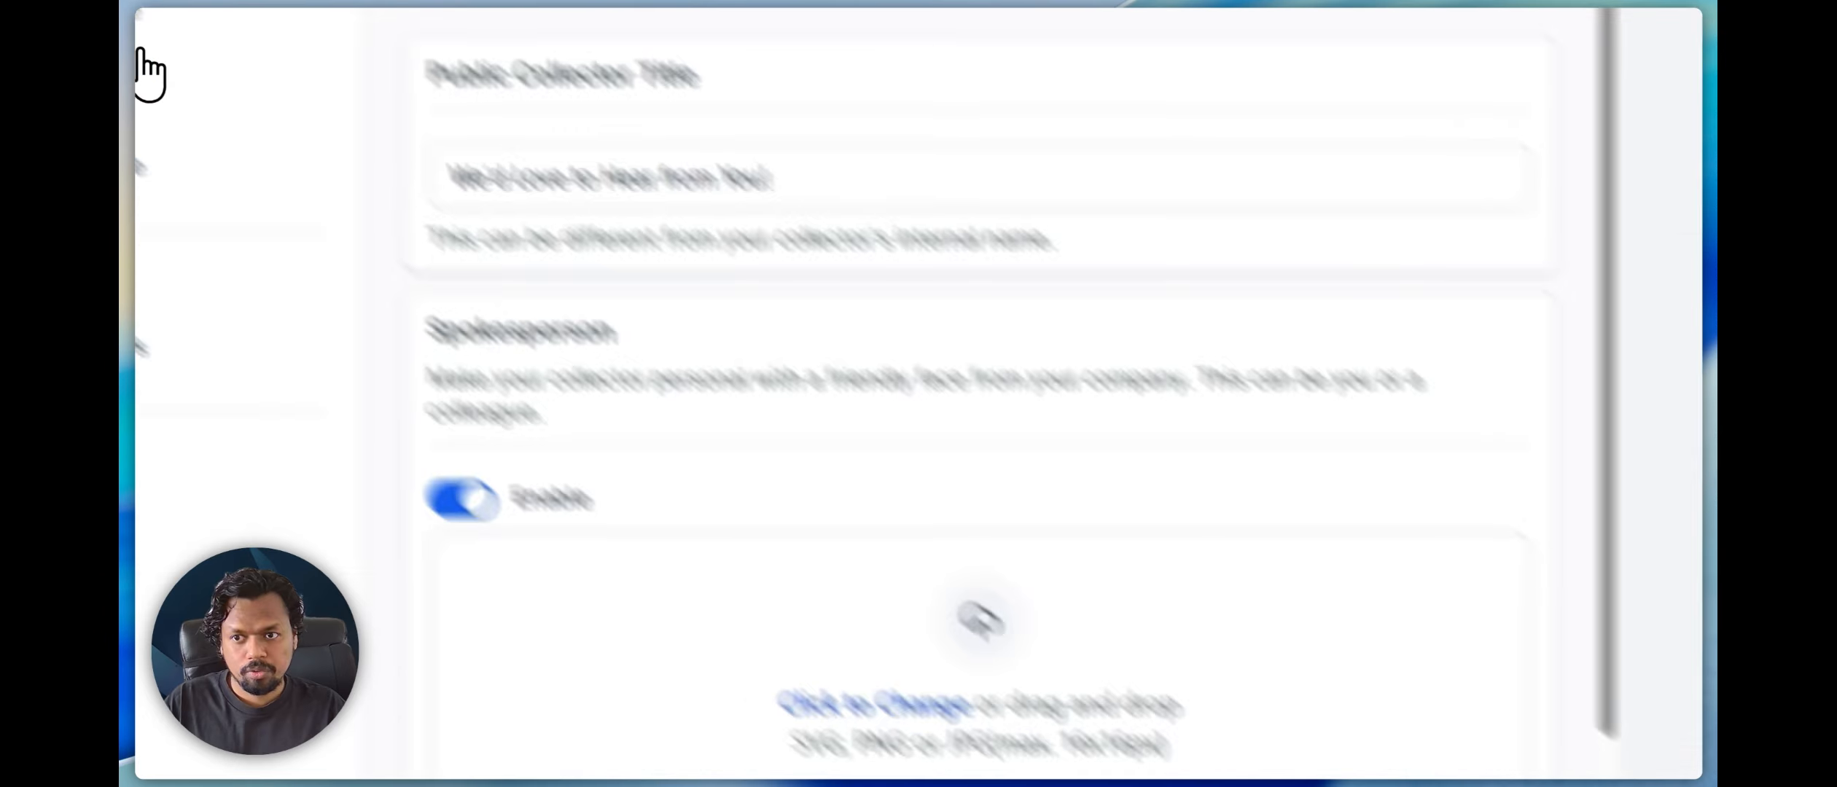
{"action": "left_click", "coordinate": [306, 204]}
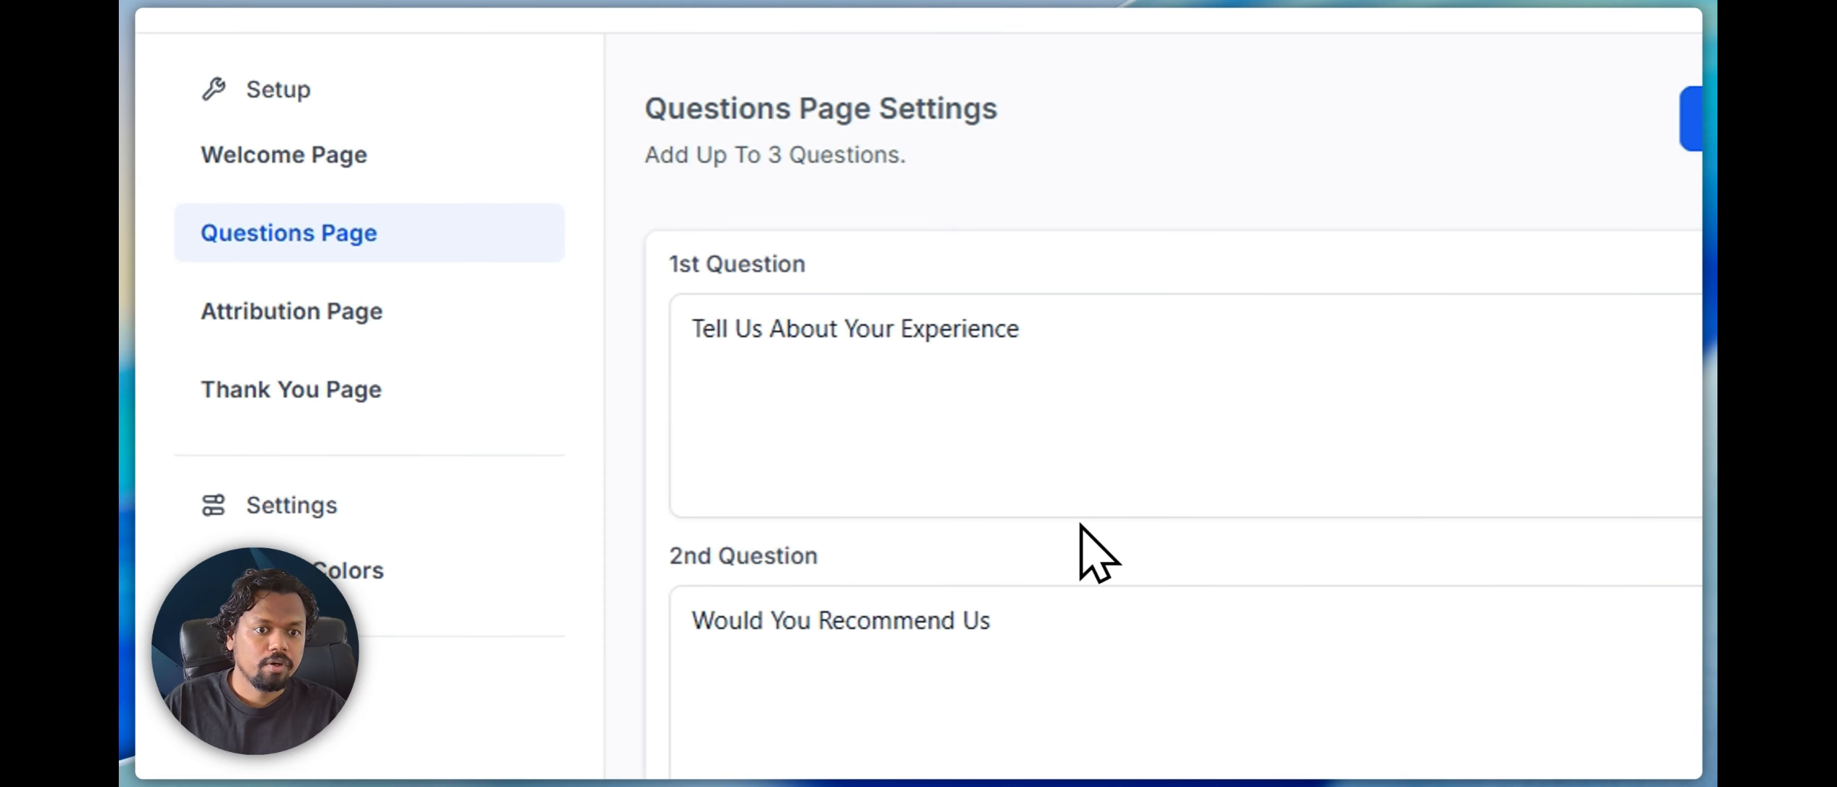
{"action": "left_click", "coordinate": [842, 378]}
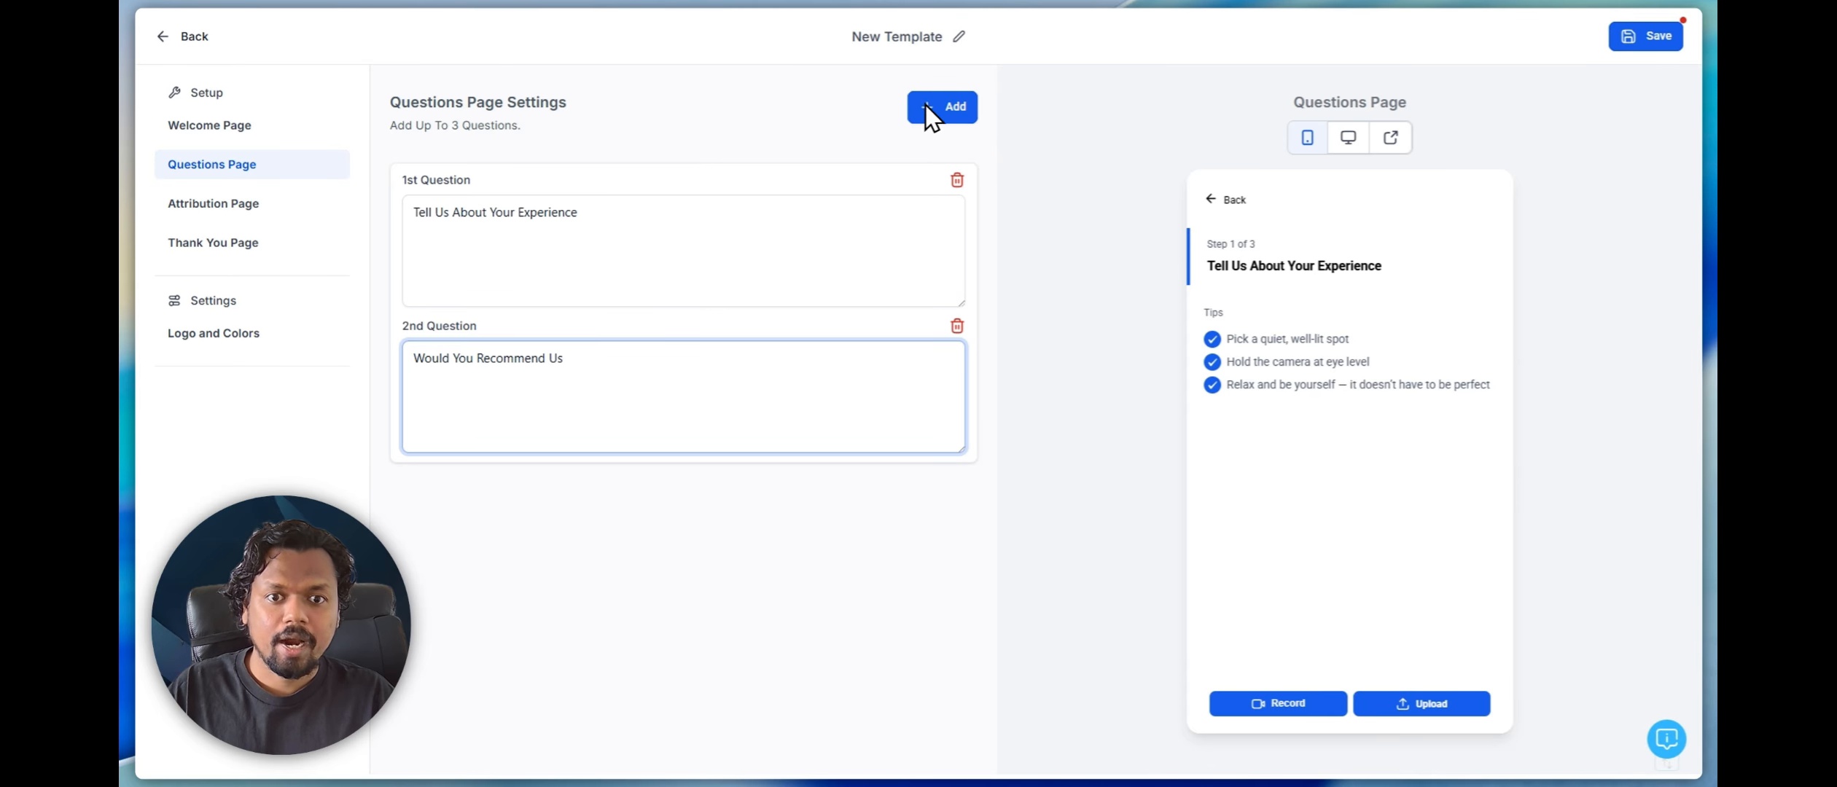
Add a third question to the questions page, then delete it
{"action": "left_click_drag", "start_coordinate": [412, 125], "coordinate": [742, 117]}
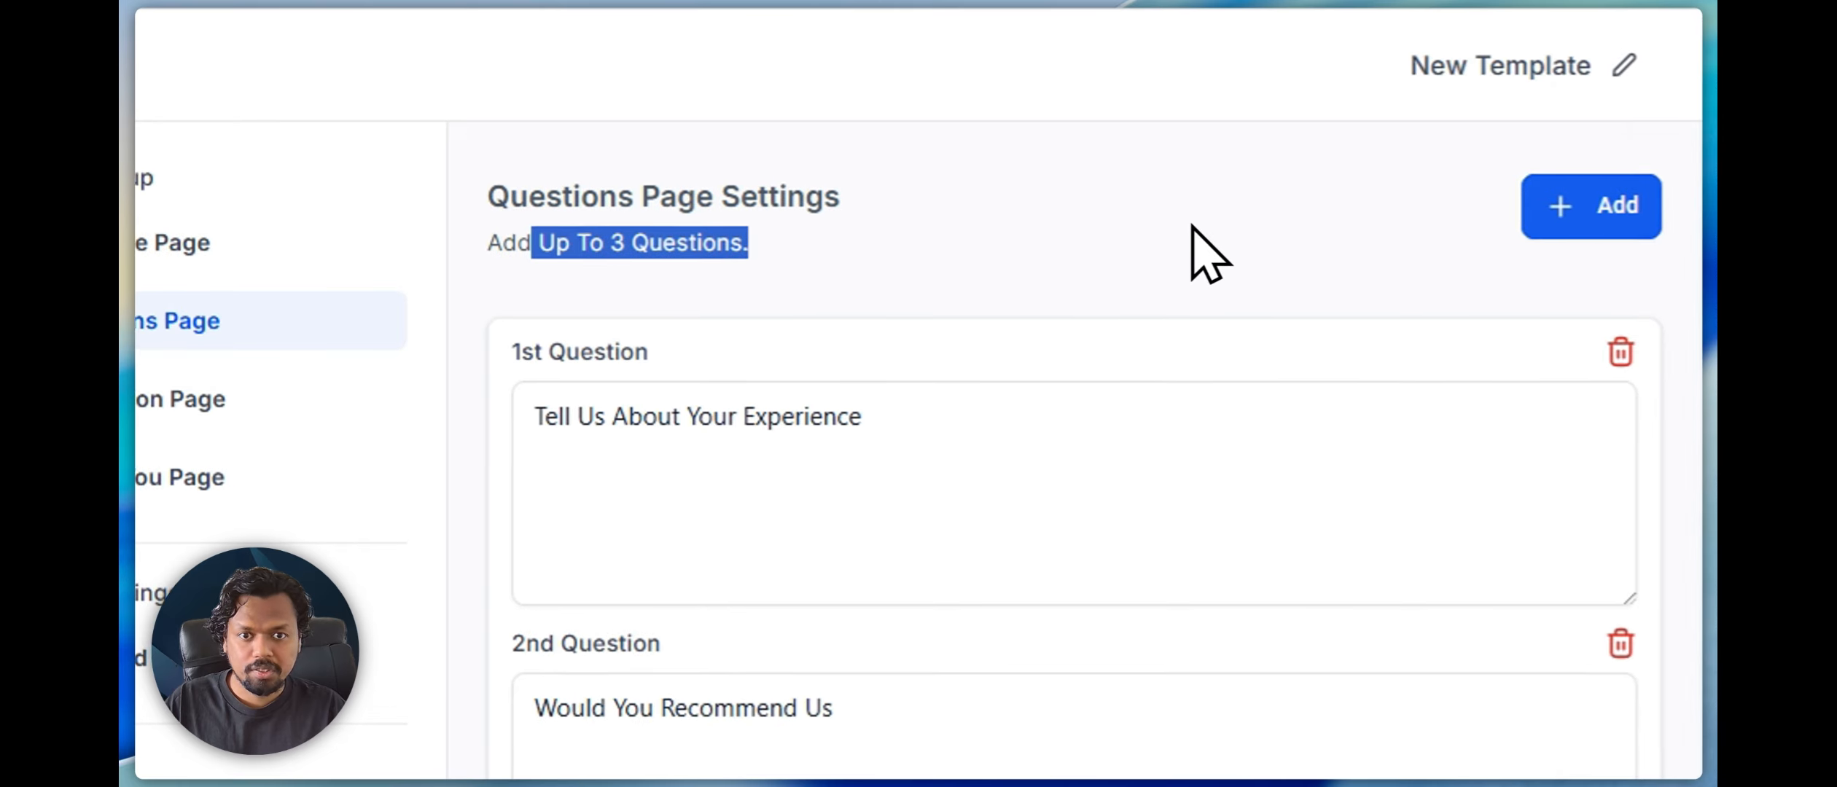
{"action": "left_click", "coordinate": [1597, 208]}
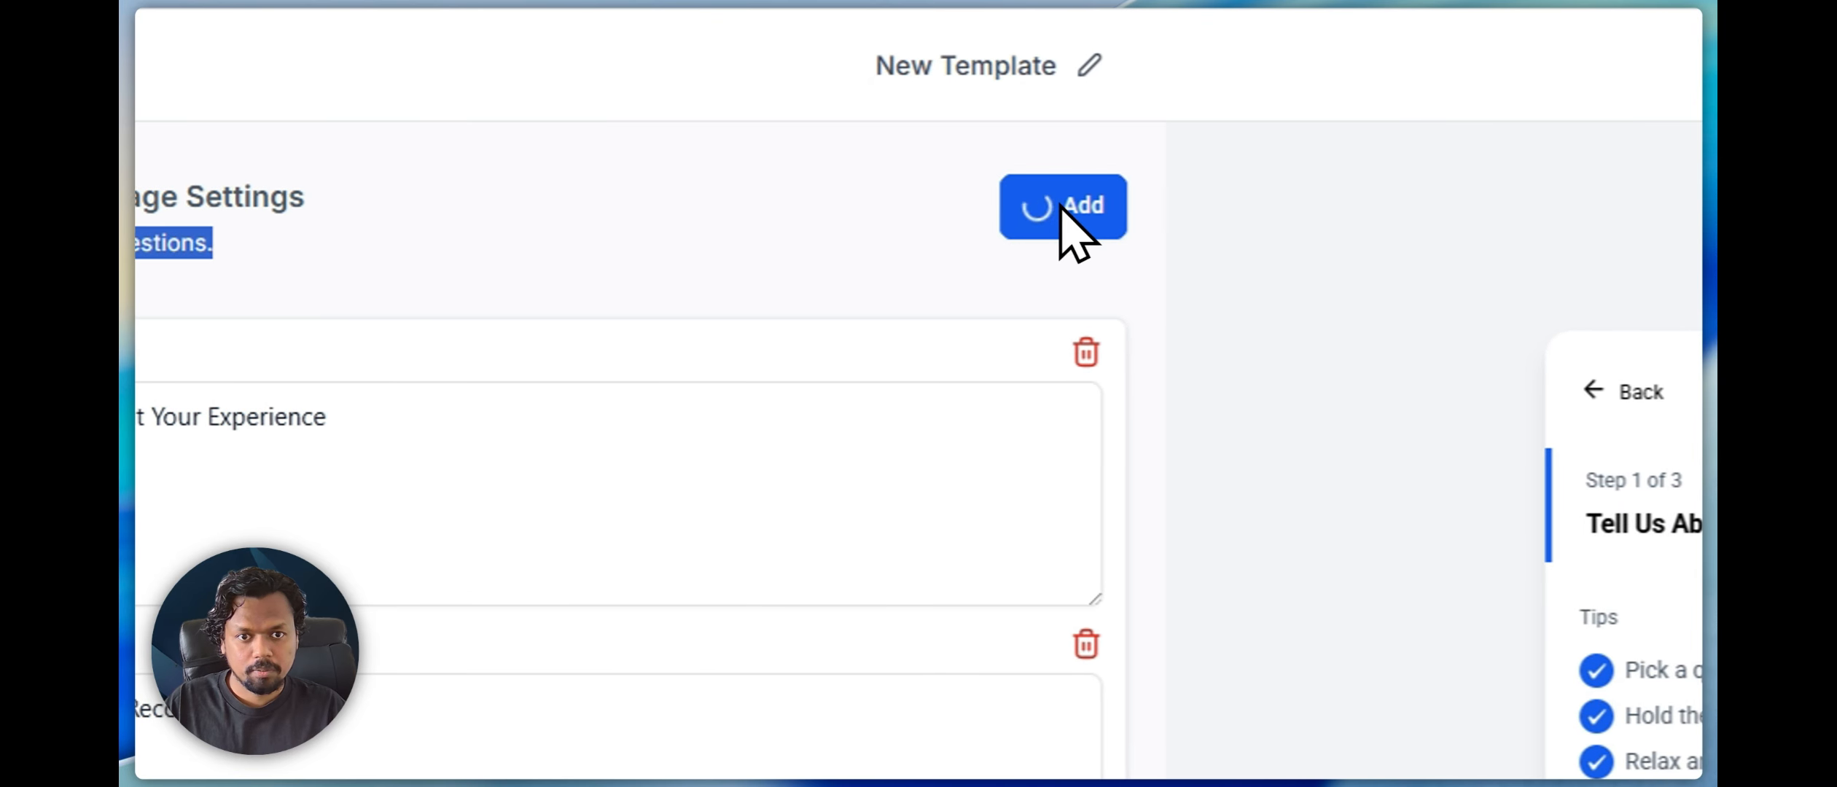
{"action": "left_click", "coordinate": [455, 515]}
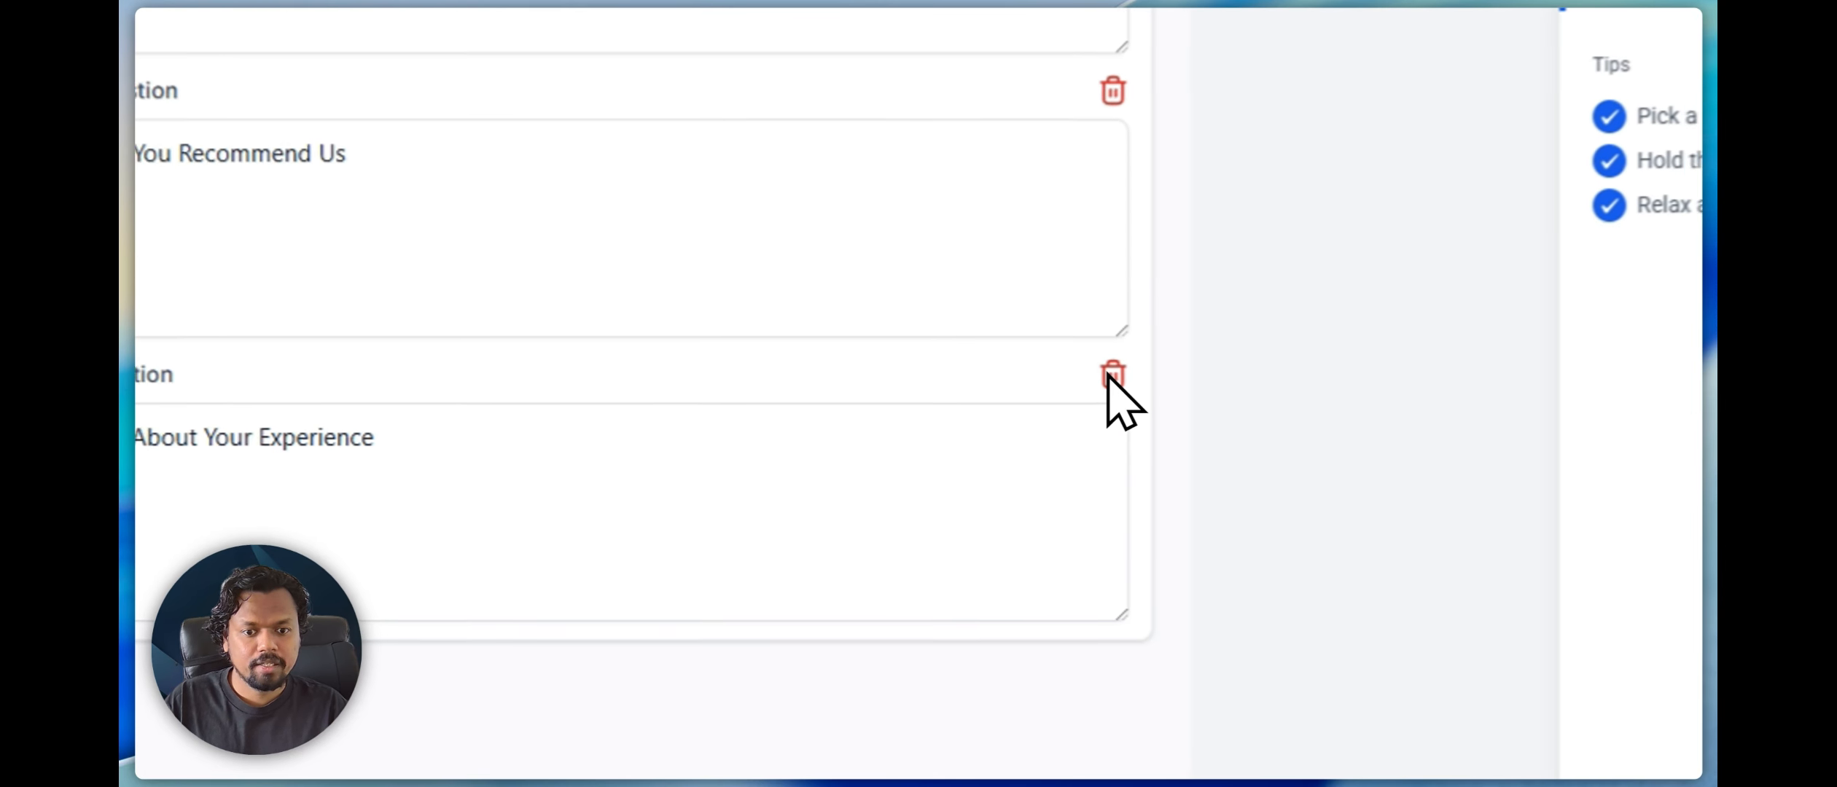
{"action": "left_click", "coordinate": [957, 472]}
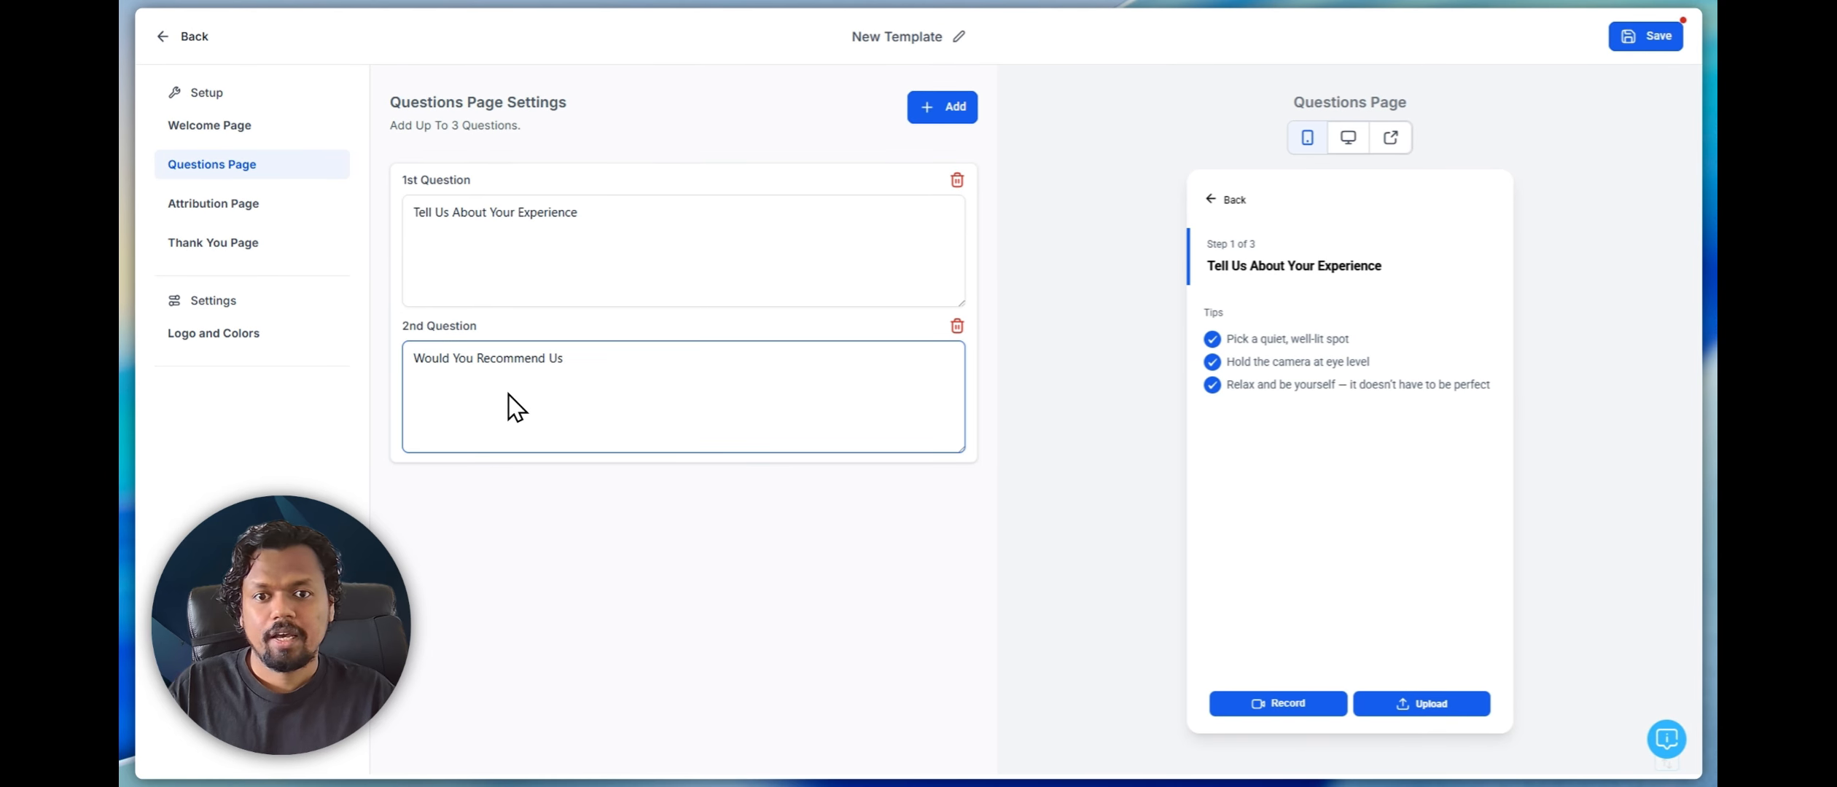
Open the attribution page settings and examine its headline text
{"action": "left_click", "coordinate": [204, 207]}
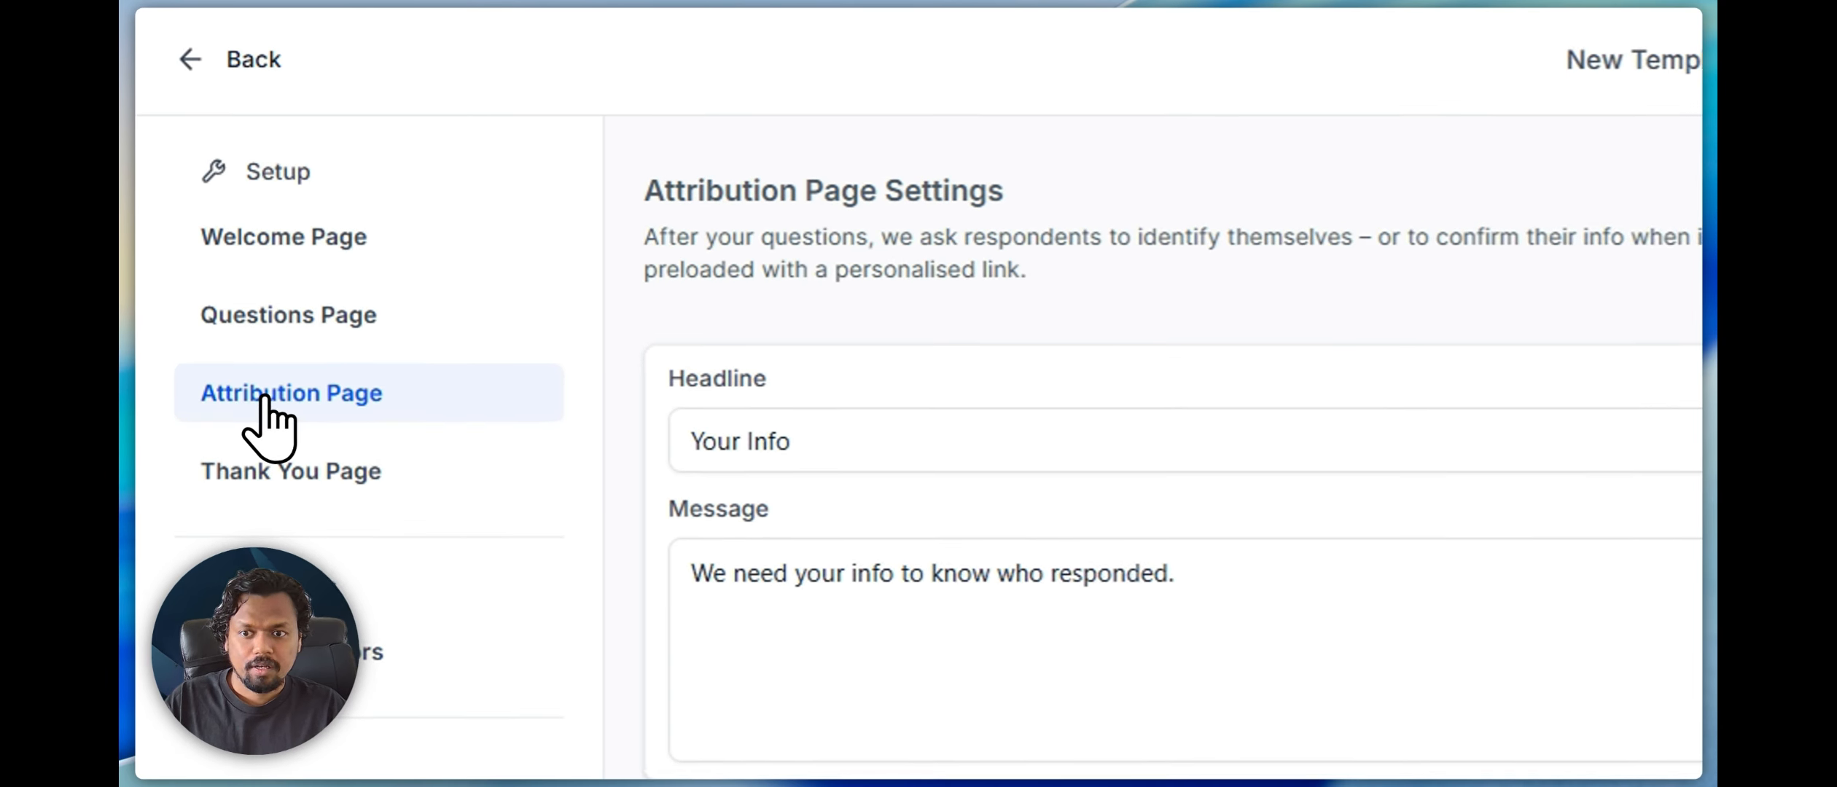
{"action": "left_click", "coordinate": [788, 440]}
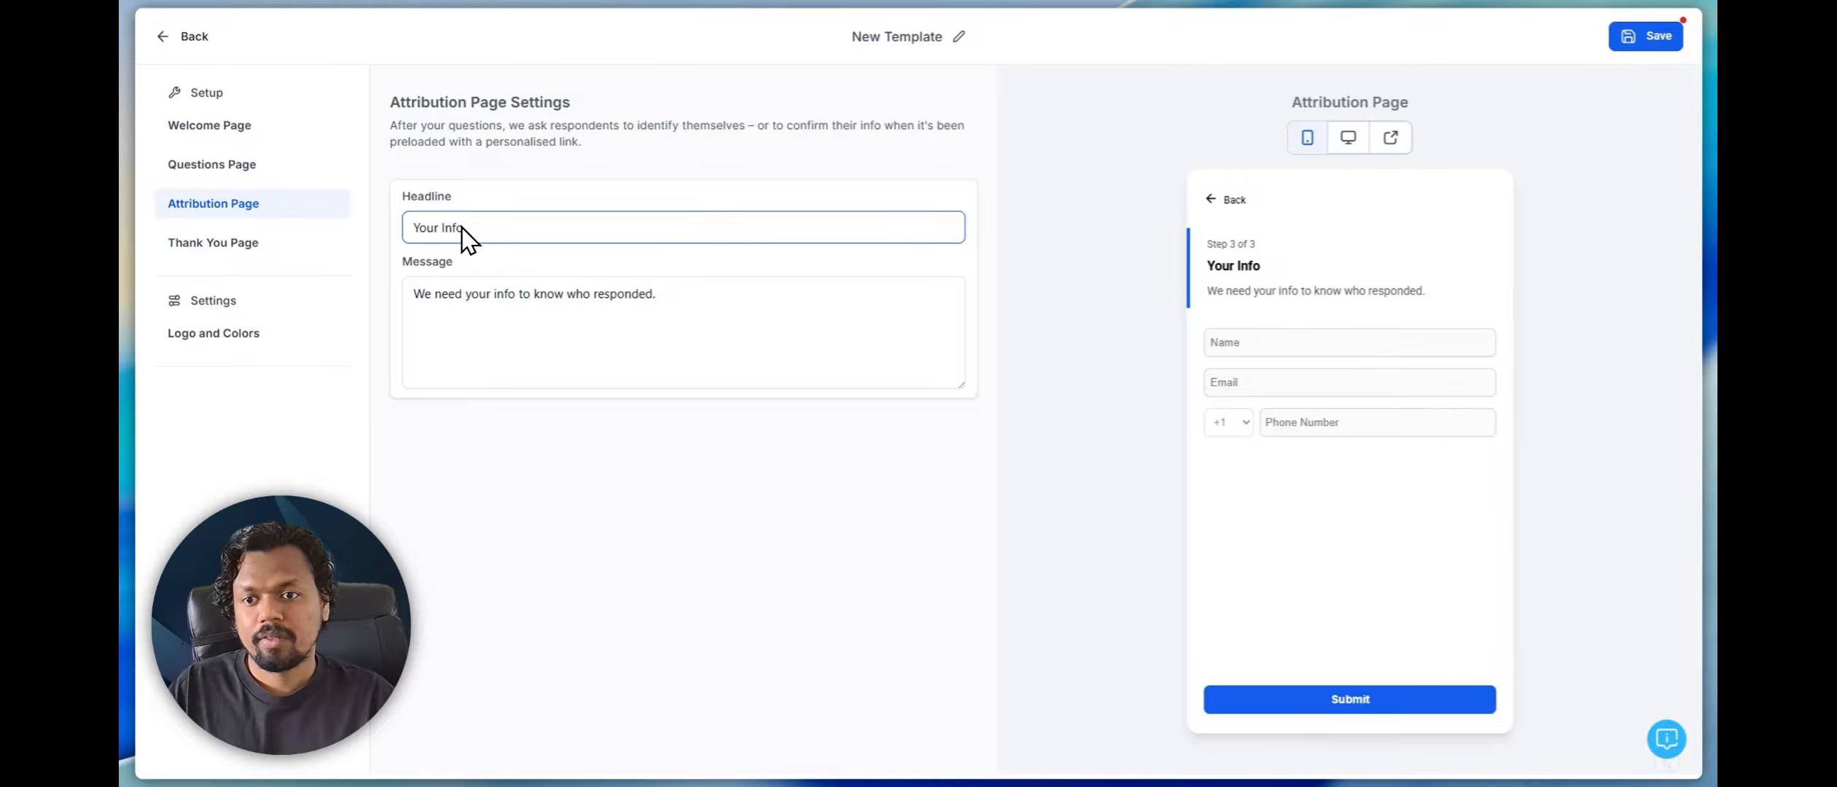
{"action": "left_click_drag", "start_coordinate": [517, 229], "coordinate": [386, 233]}
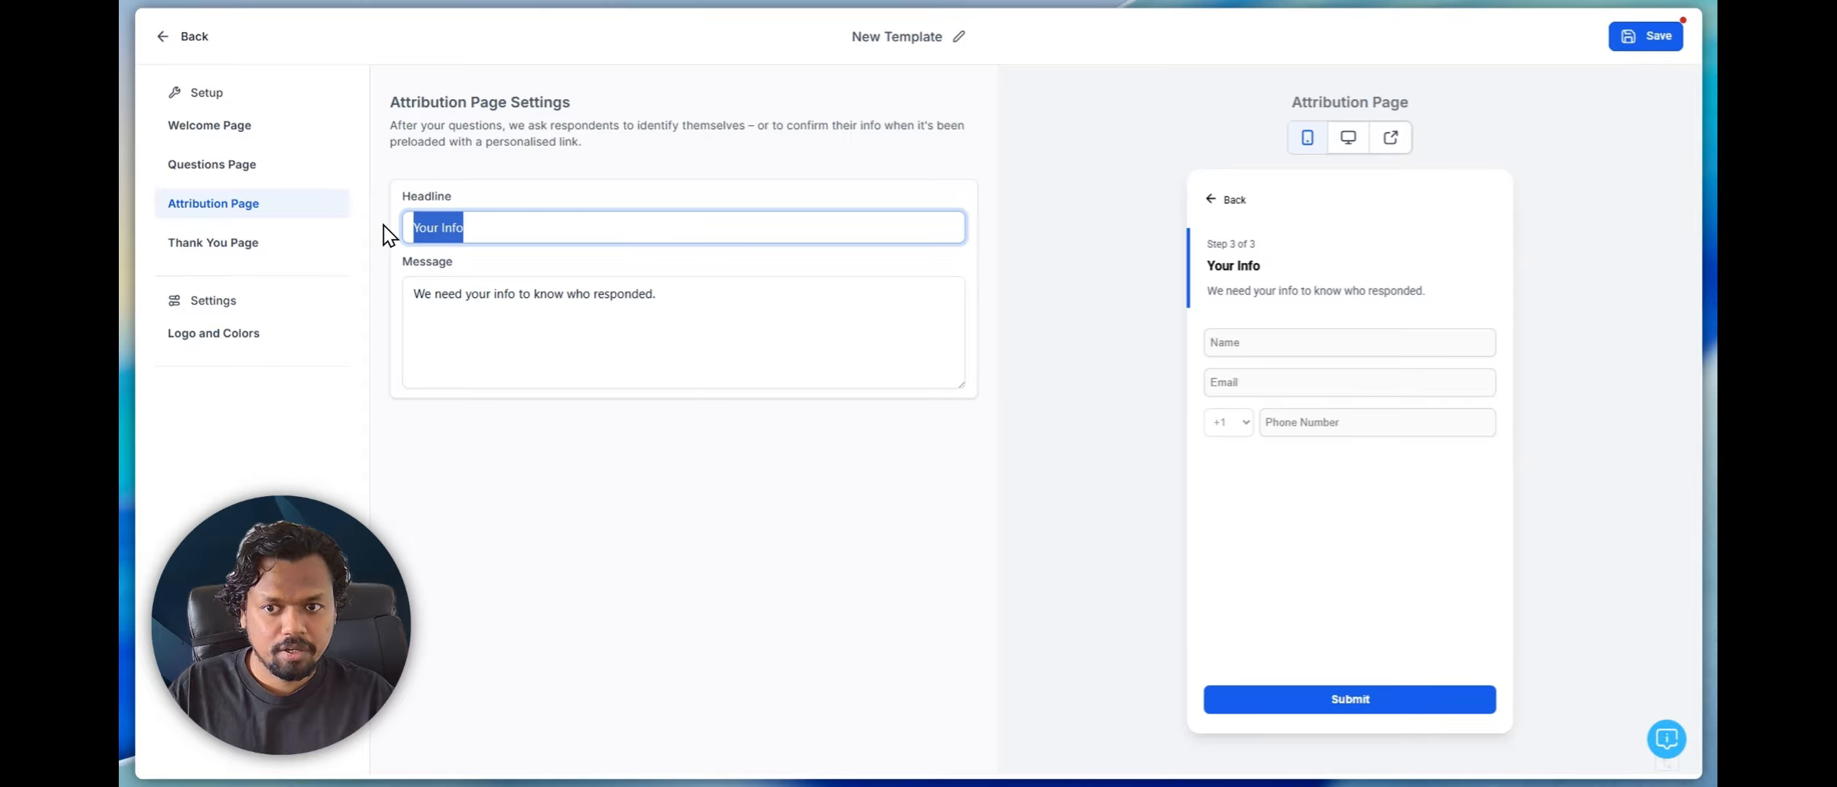
Review the message text on the attribution page
{"action": "left_click", "coordinate": [499, 229]}
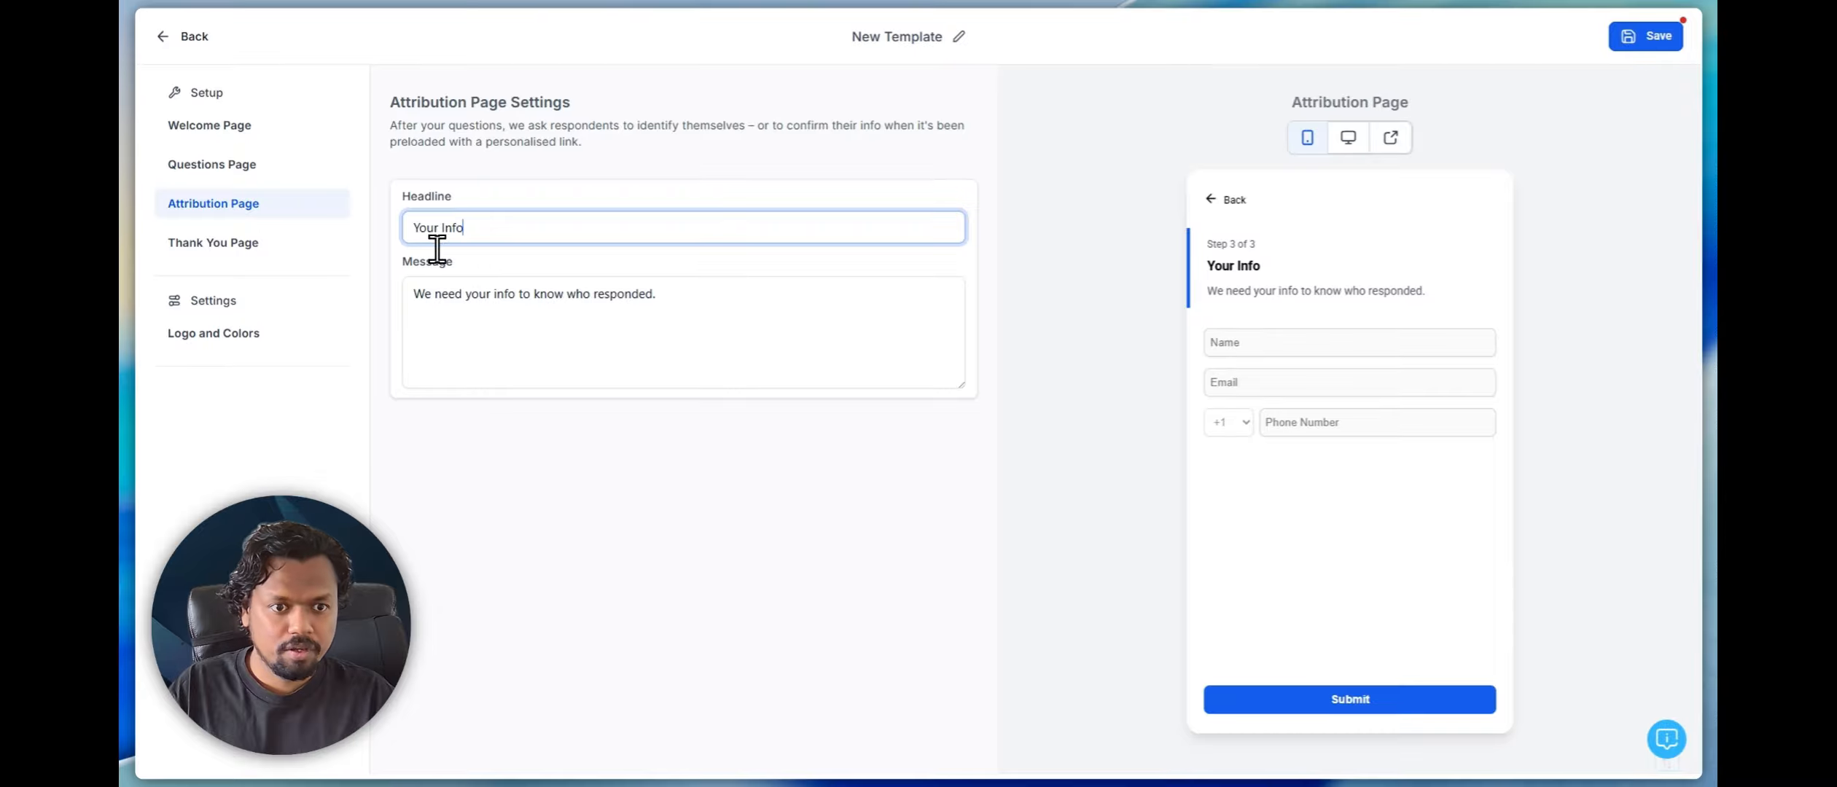
{"action": "left_click", "coordinate": [623, 291]}
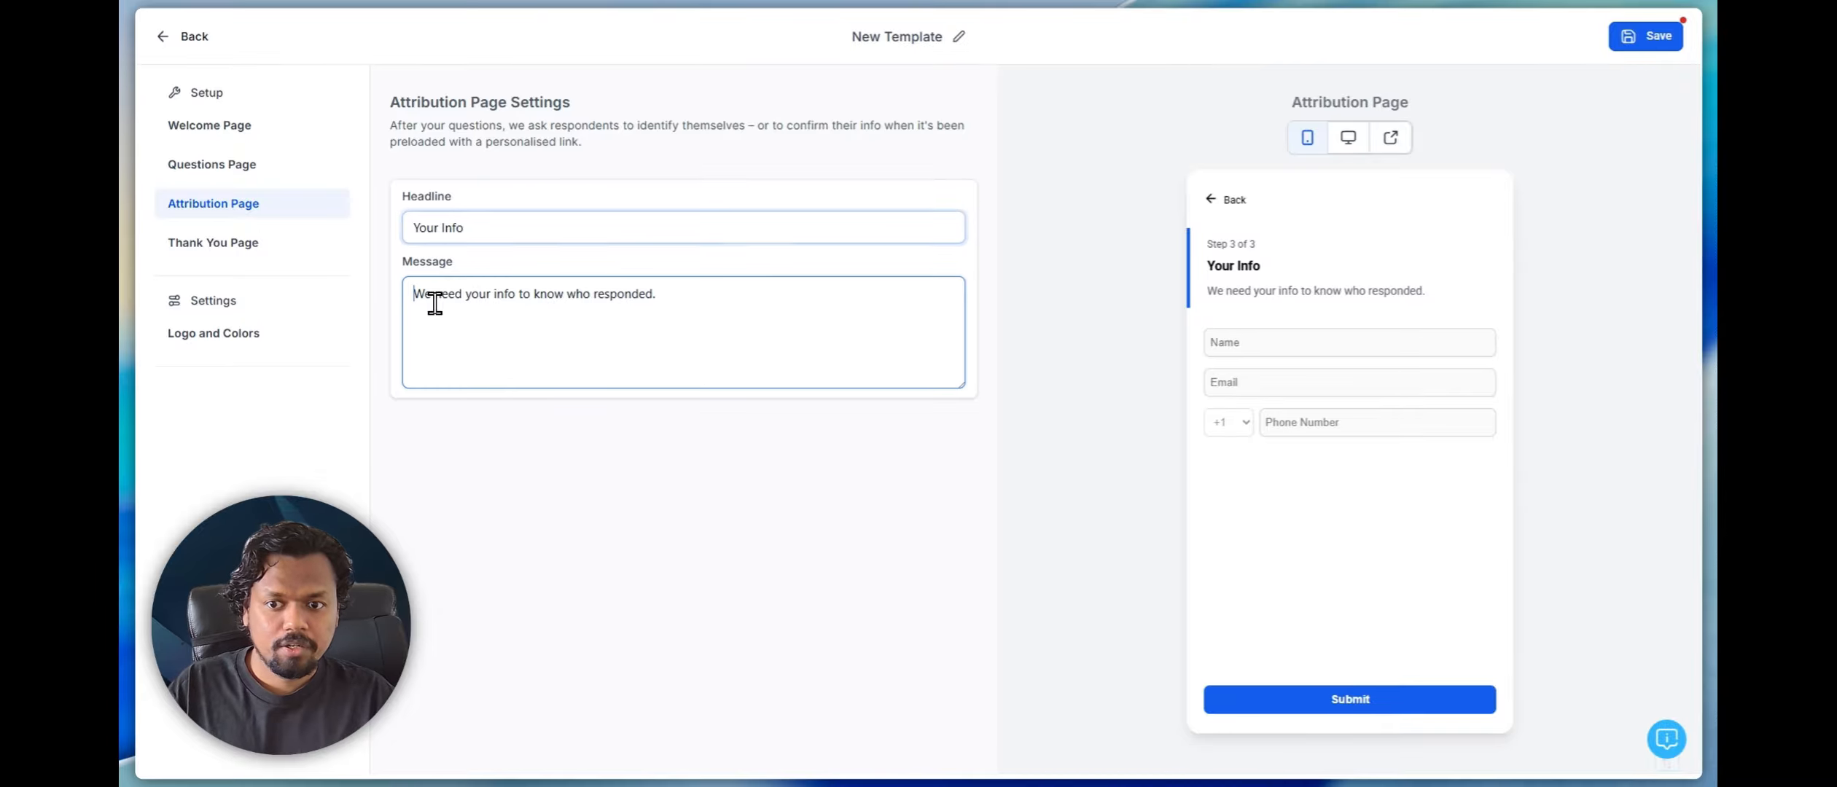
{"action": "left_click_drag", "start_coordinate": [435, 303], "coordinate": [681, 315]}
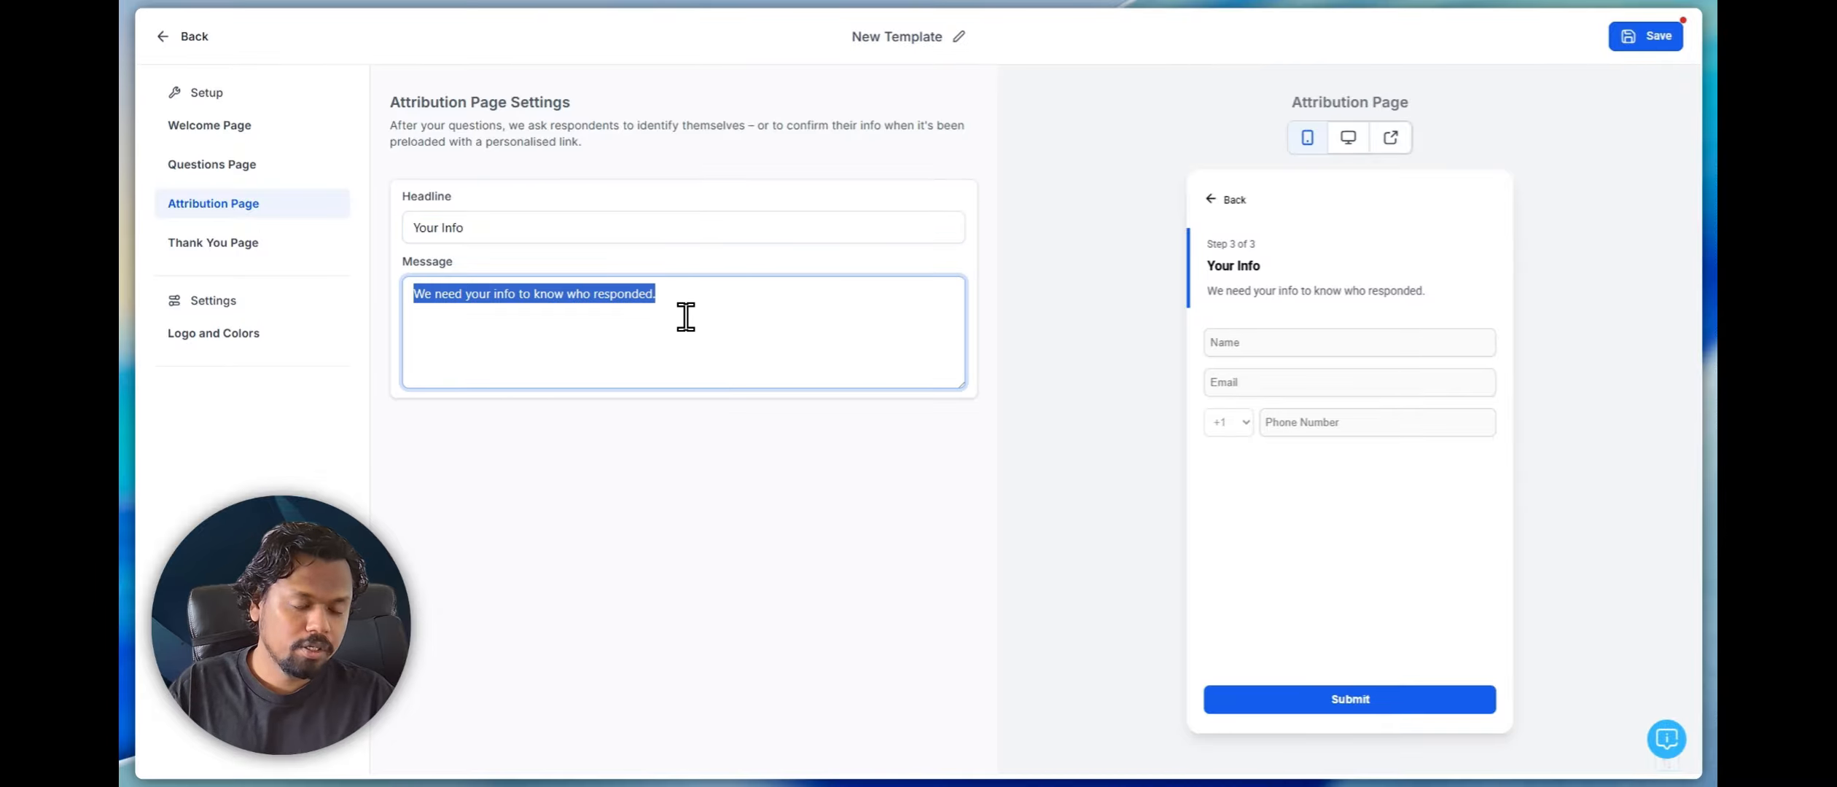
{"action": "left_click", "coordinate": [796, 370]}
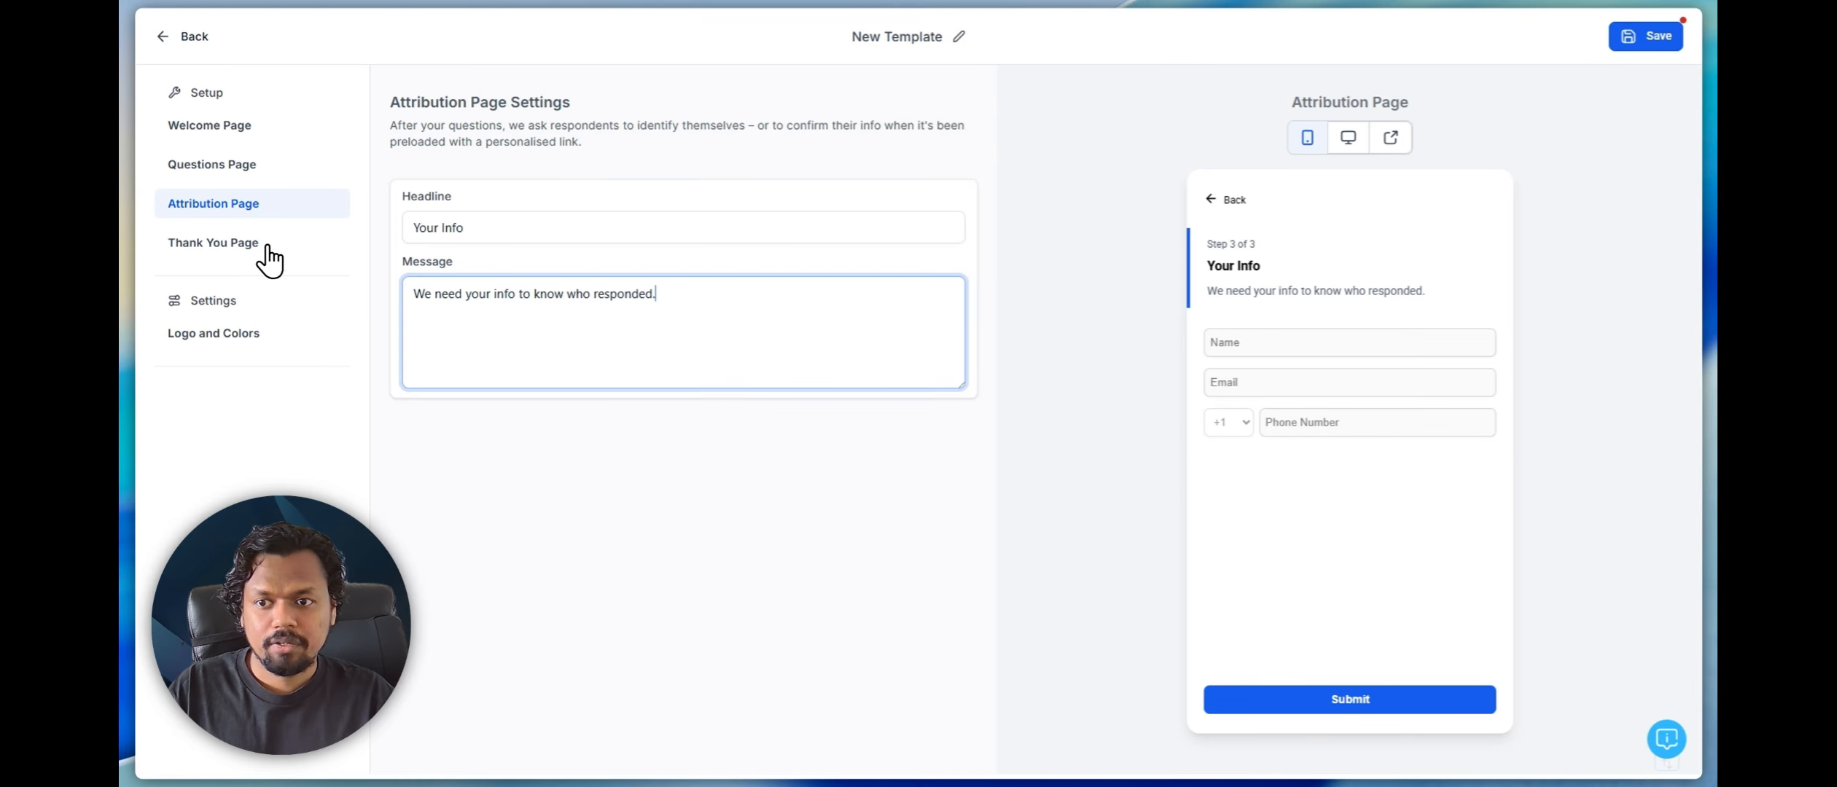
Open the thank-you page settings and review the headline, message and spokesperson email
{"action": "left_click", "coordinate": [231, 249]}
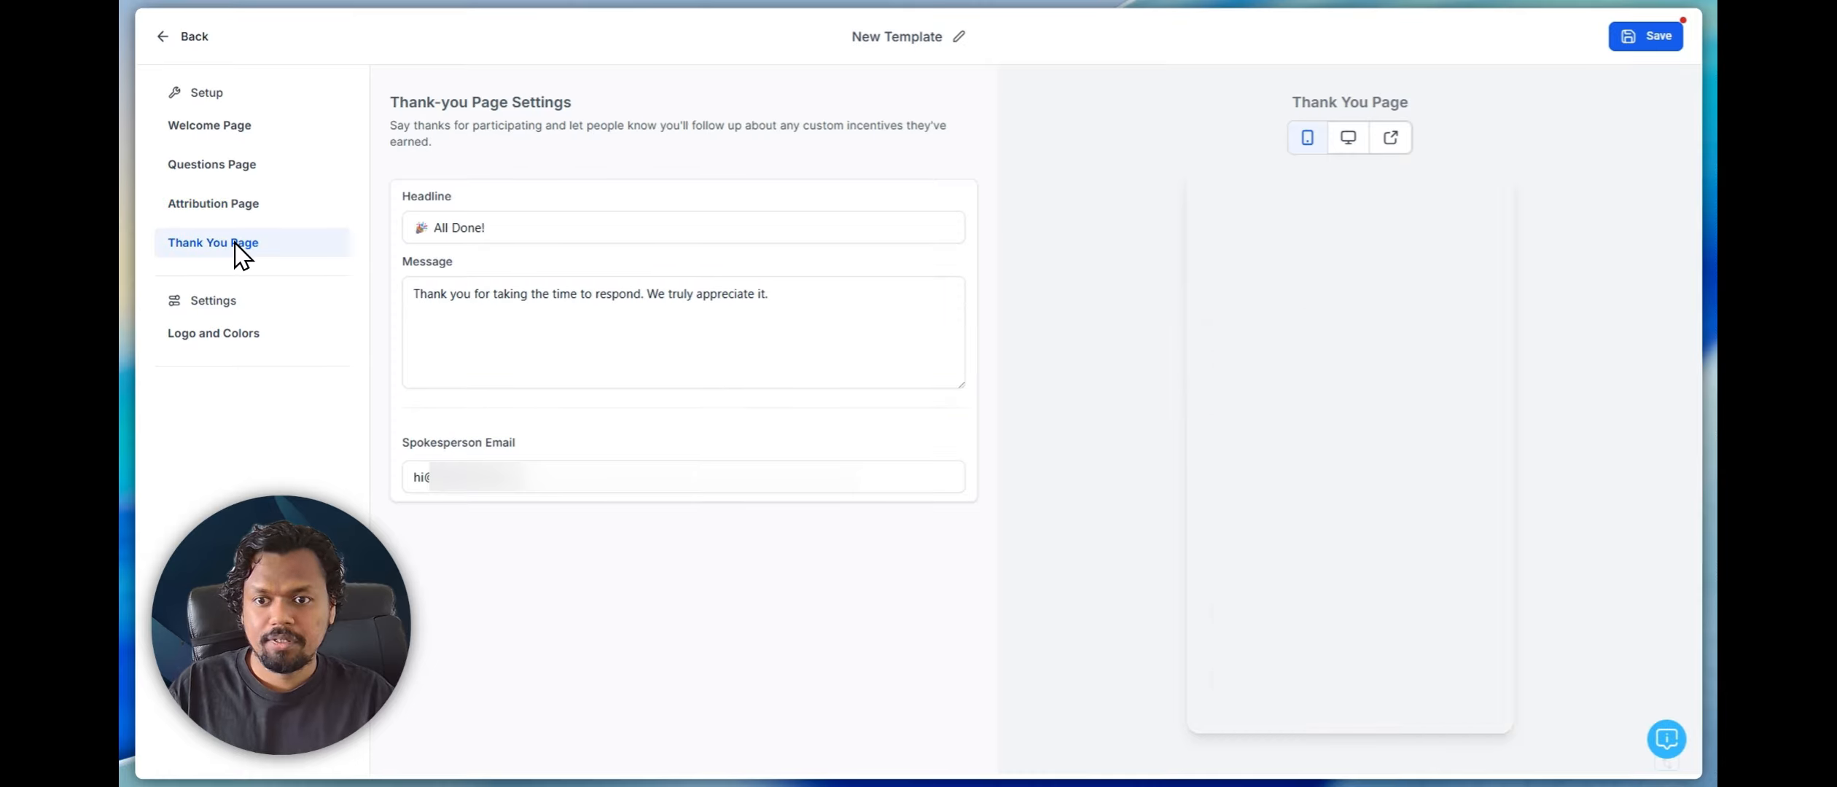
{"action": "left_click", "coordinate": [516, 241]}
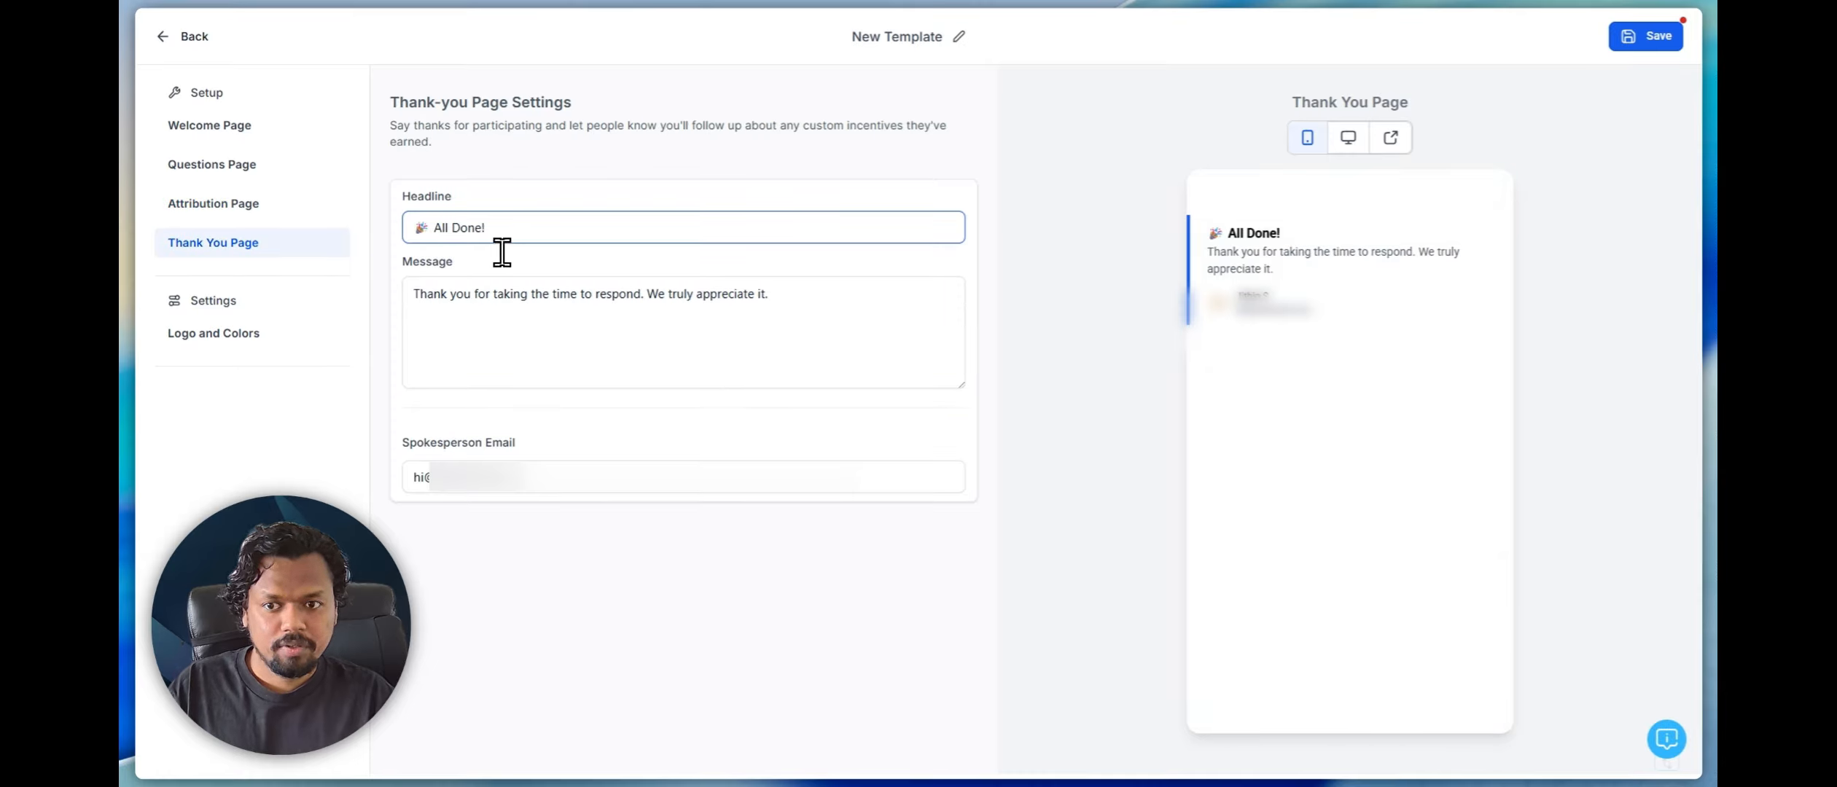
{"action": "left_click_drag", "start_coordinate": [532, 237], "coordinate": [386, 232]}
{"action": "left_click_drag", "start_coordinate": [427, 294], "coordinate": [785, 332]}
{"action": "left_click", "coordinate": [678, 348]}
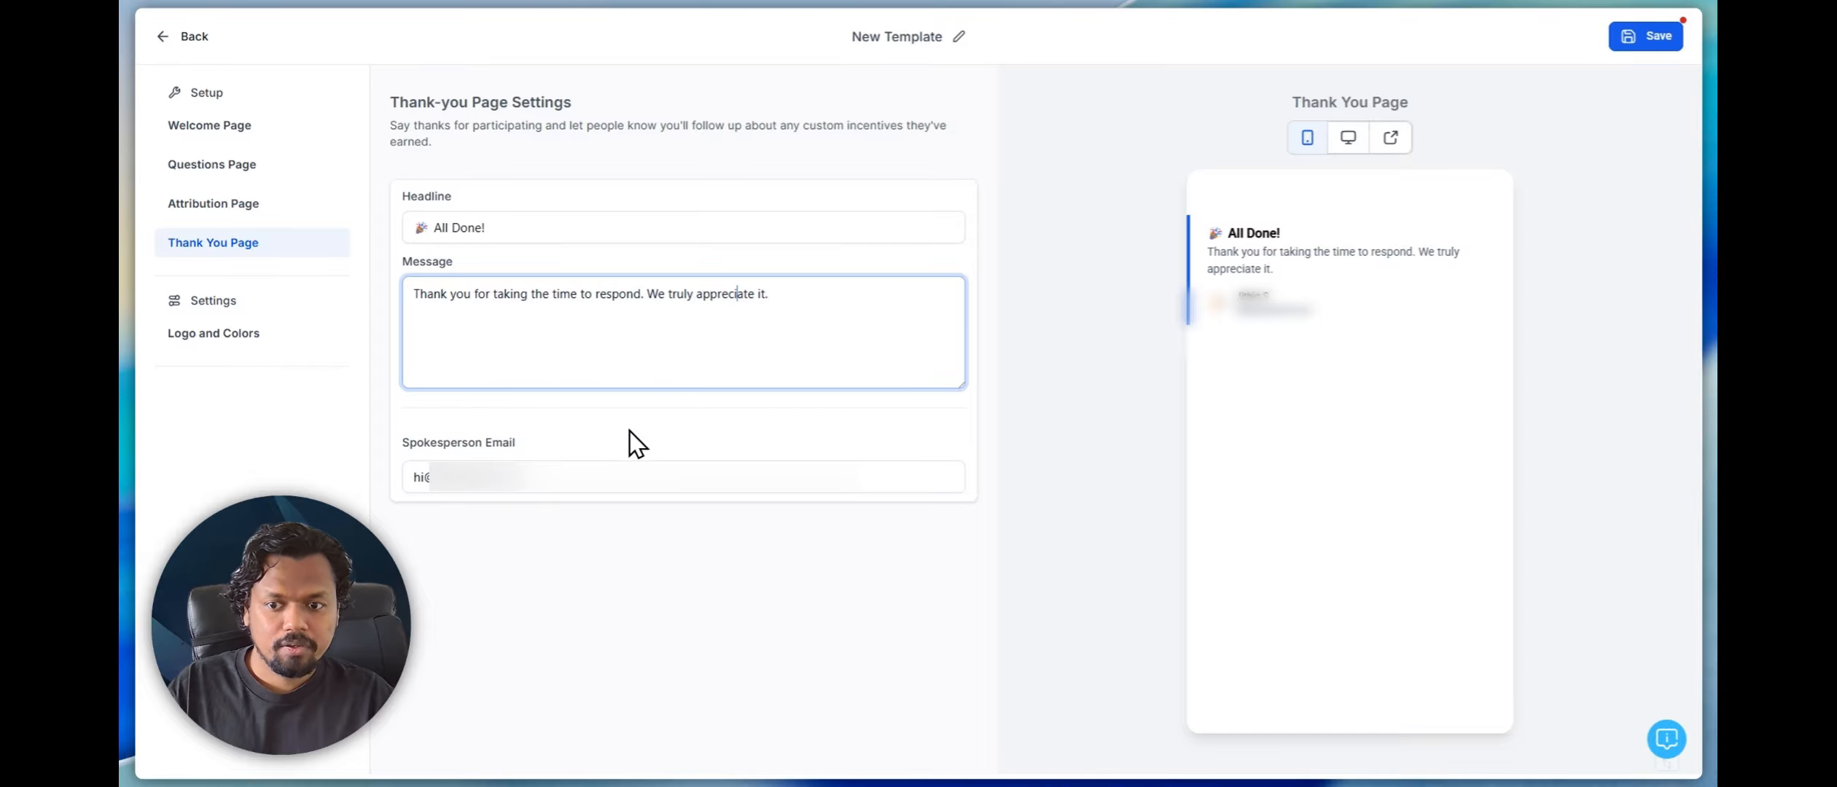
{"action": "left_click_drag", "start_coordinate": [562, 489], "coordinate": [406, 467]}
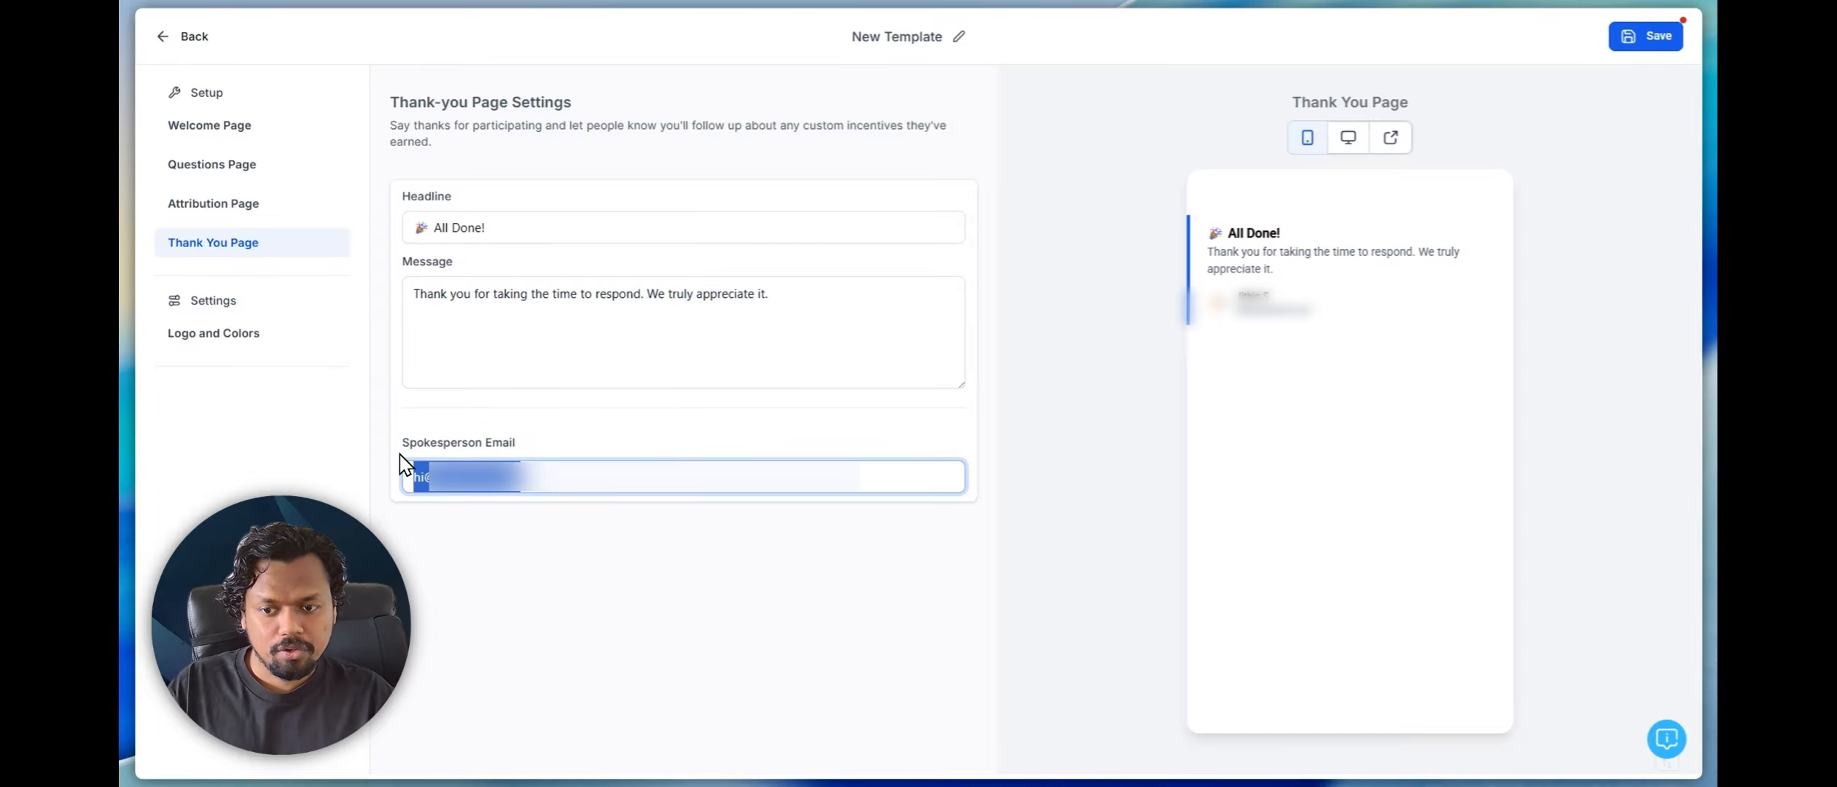
{"action": "left_click", "coordinate": [450, 435]}
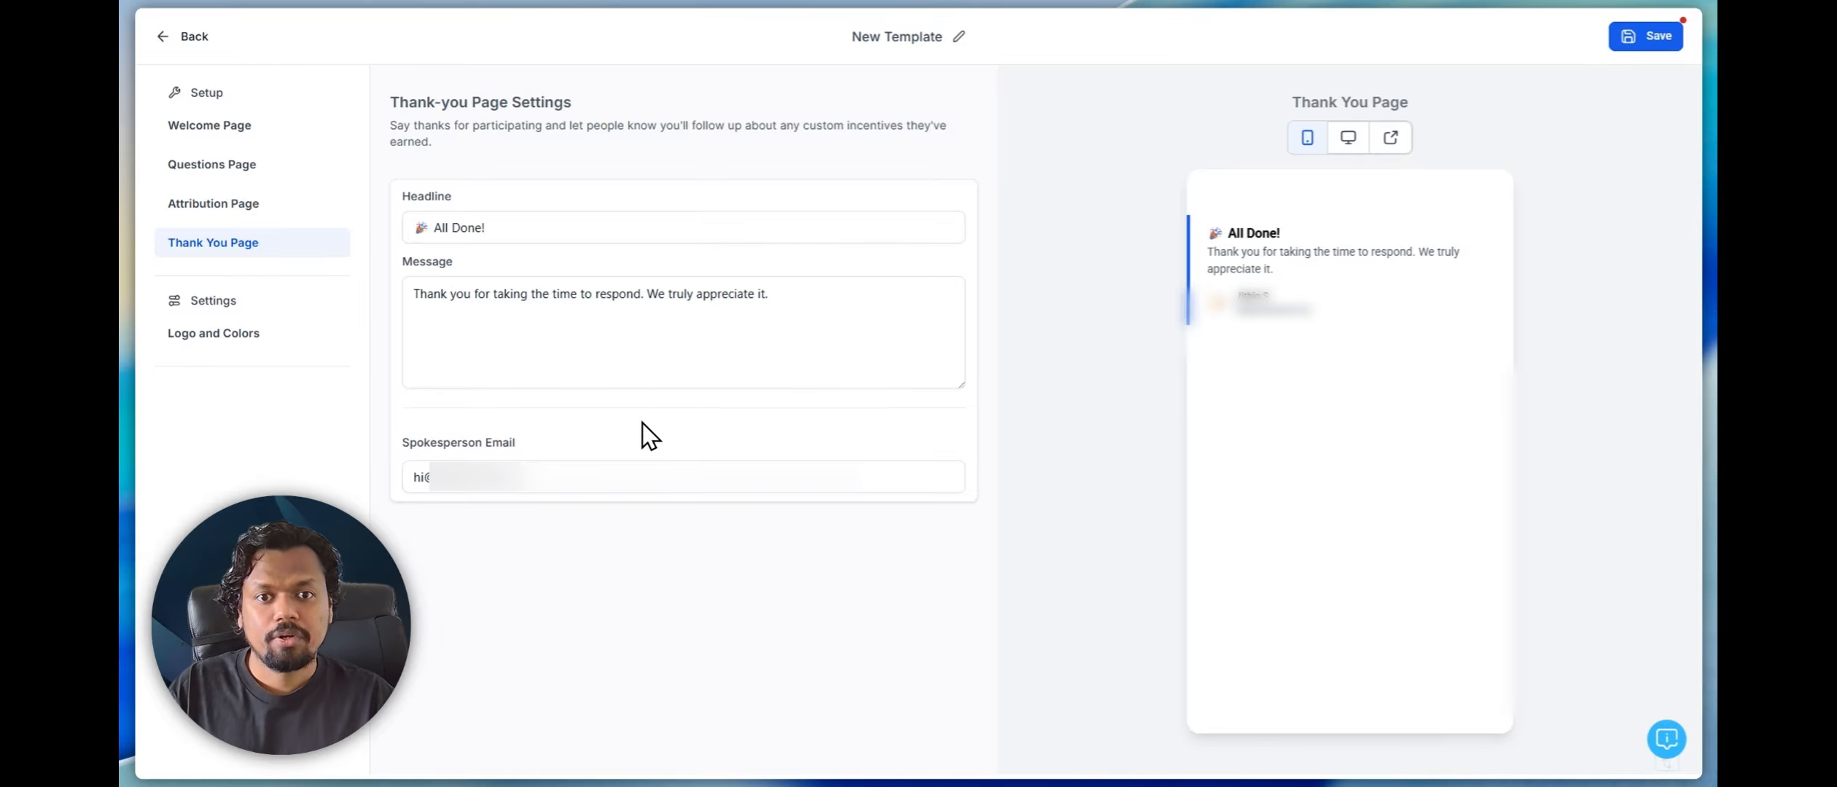
Rename the template as General Consultation Template
{"action": "left_click", "coordinate": [960, 37]}
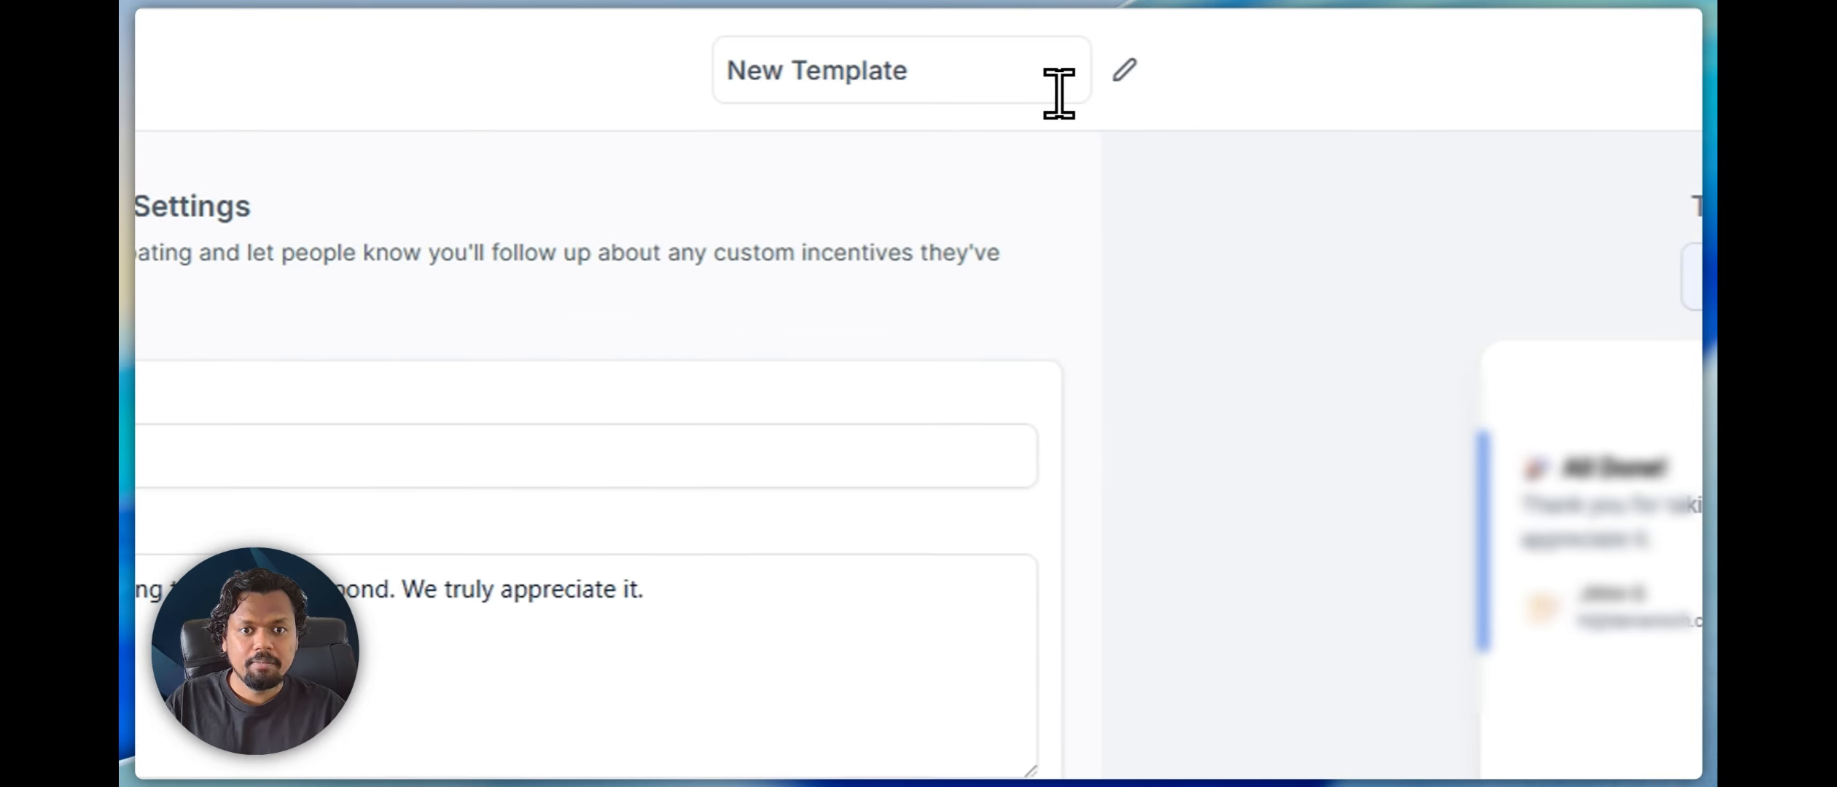
{"action": "left_click", "coordinate": [1059, 93]}
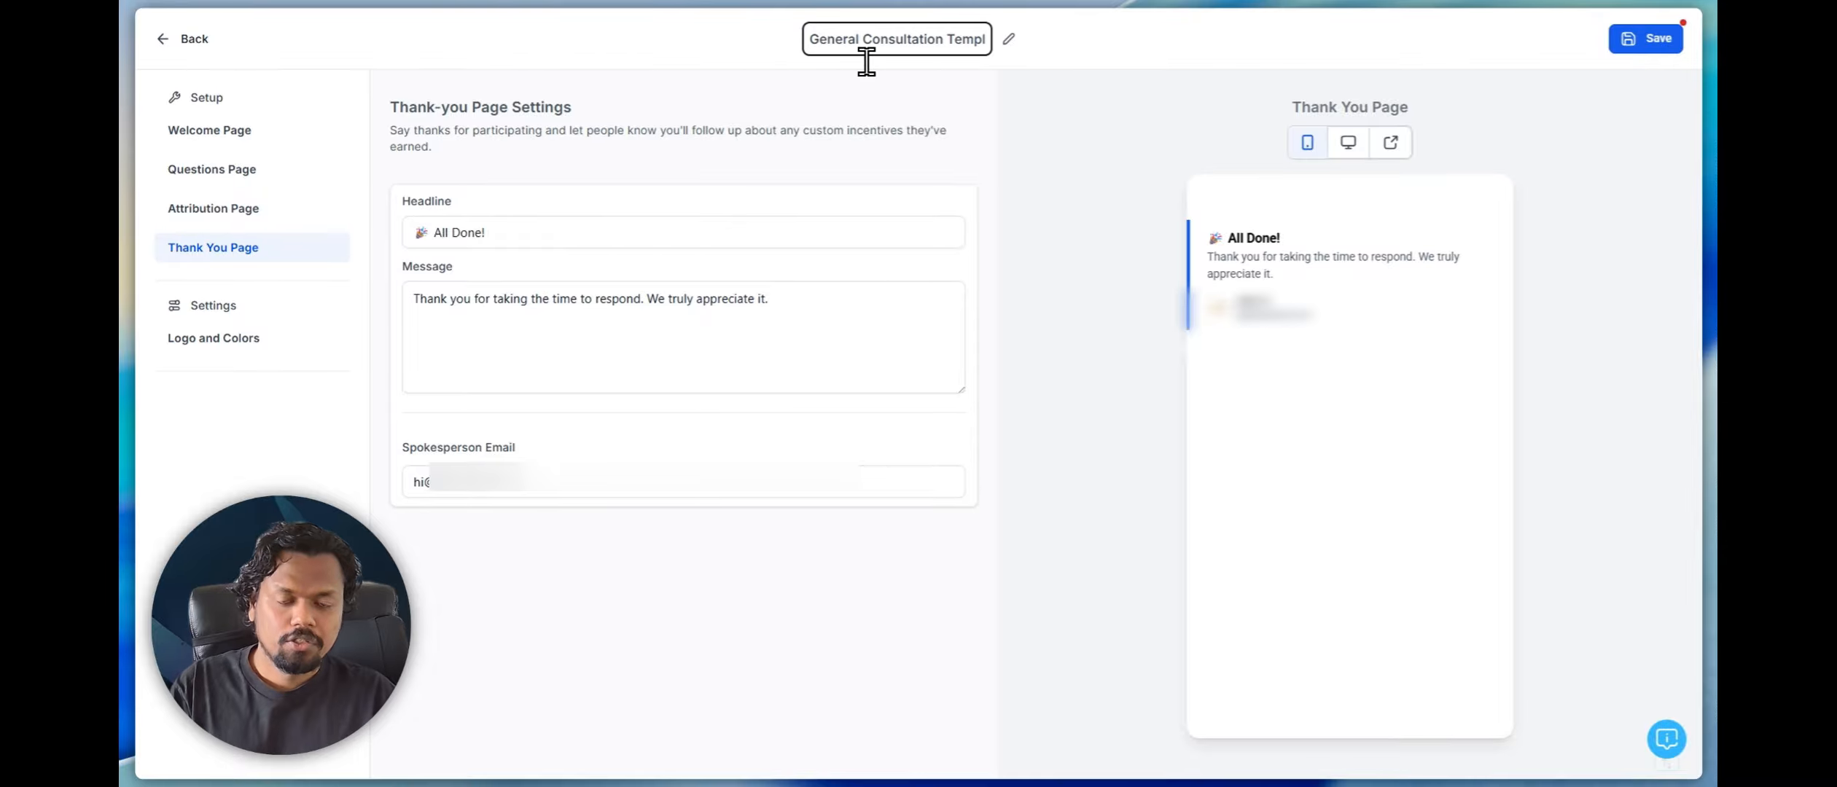
{"action": "left_click", "coordinate": [860, 49]}
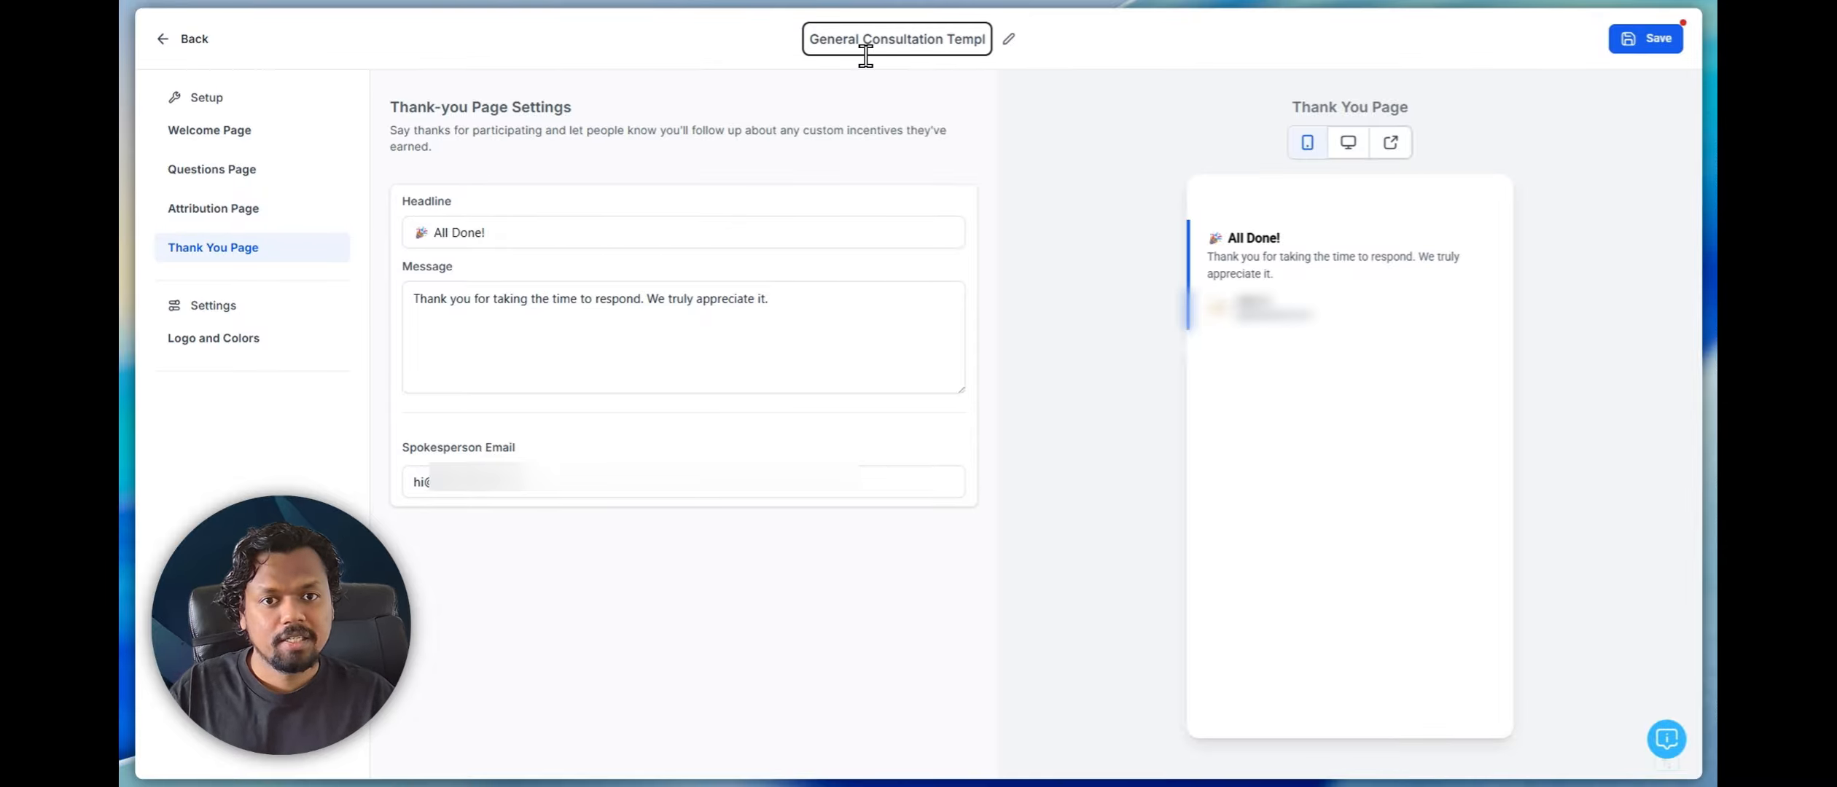
{"action": "left_click", "coordinate": [967, 59]}
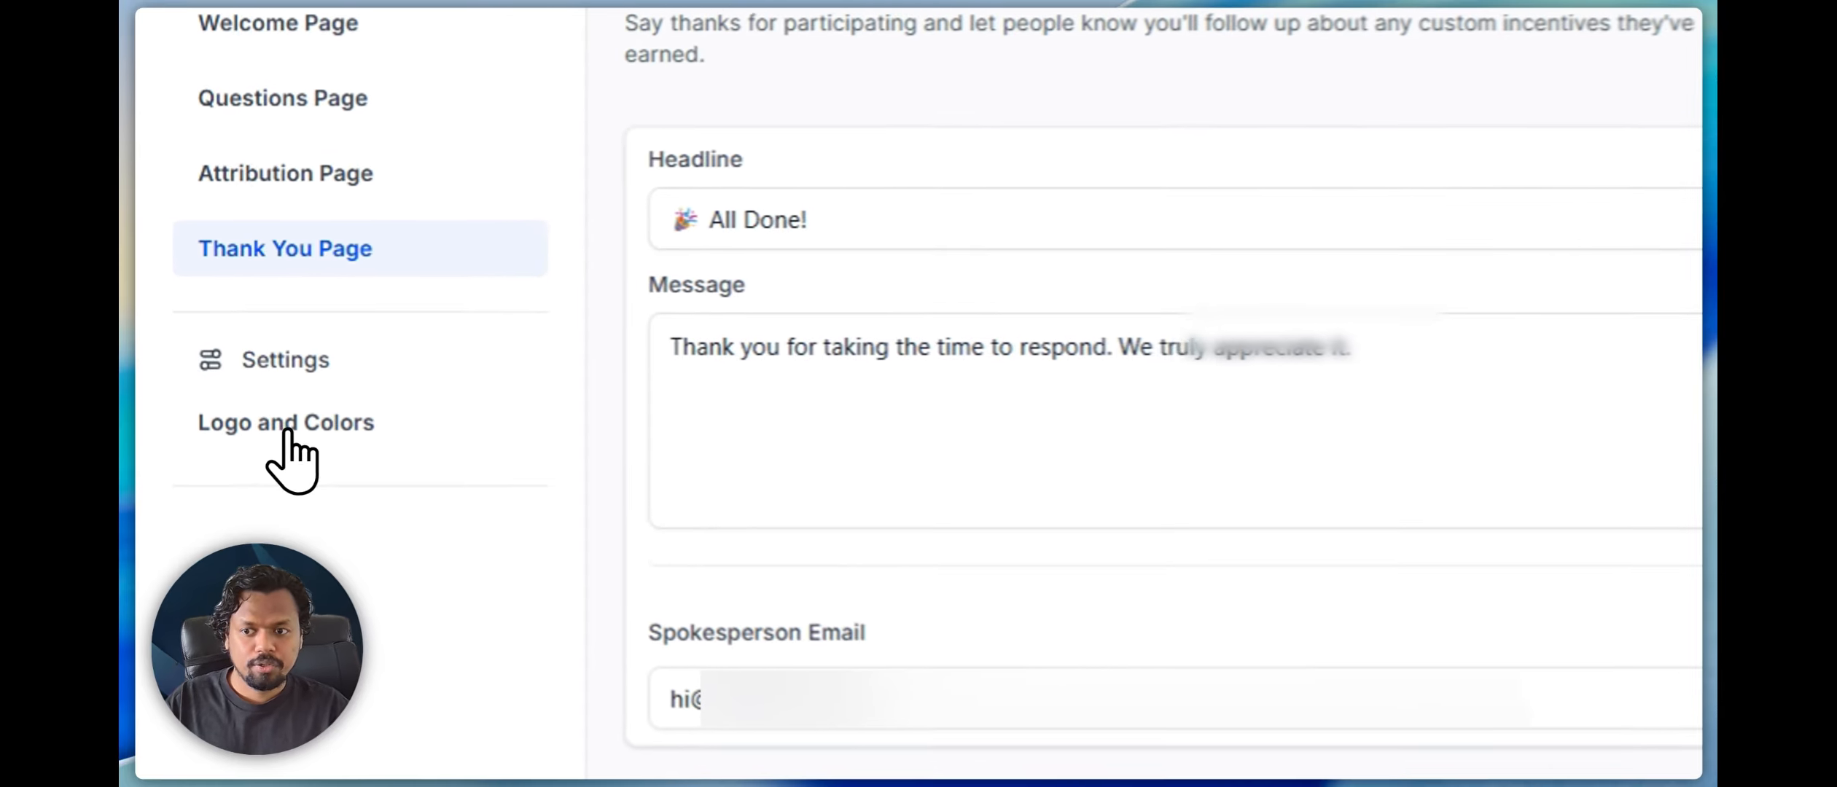
In the logo and colors settings, change the accent color to the grey #717478FF
{"action": "left_click", "coordinate": [215, 332]}
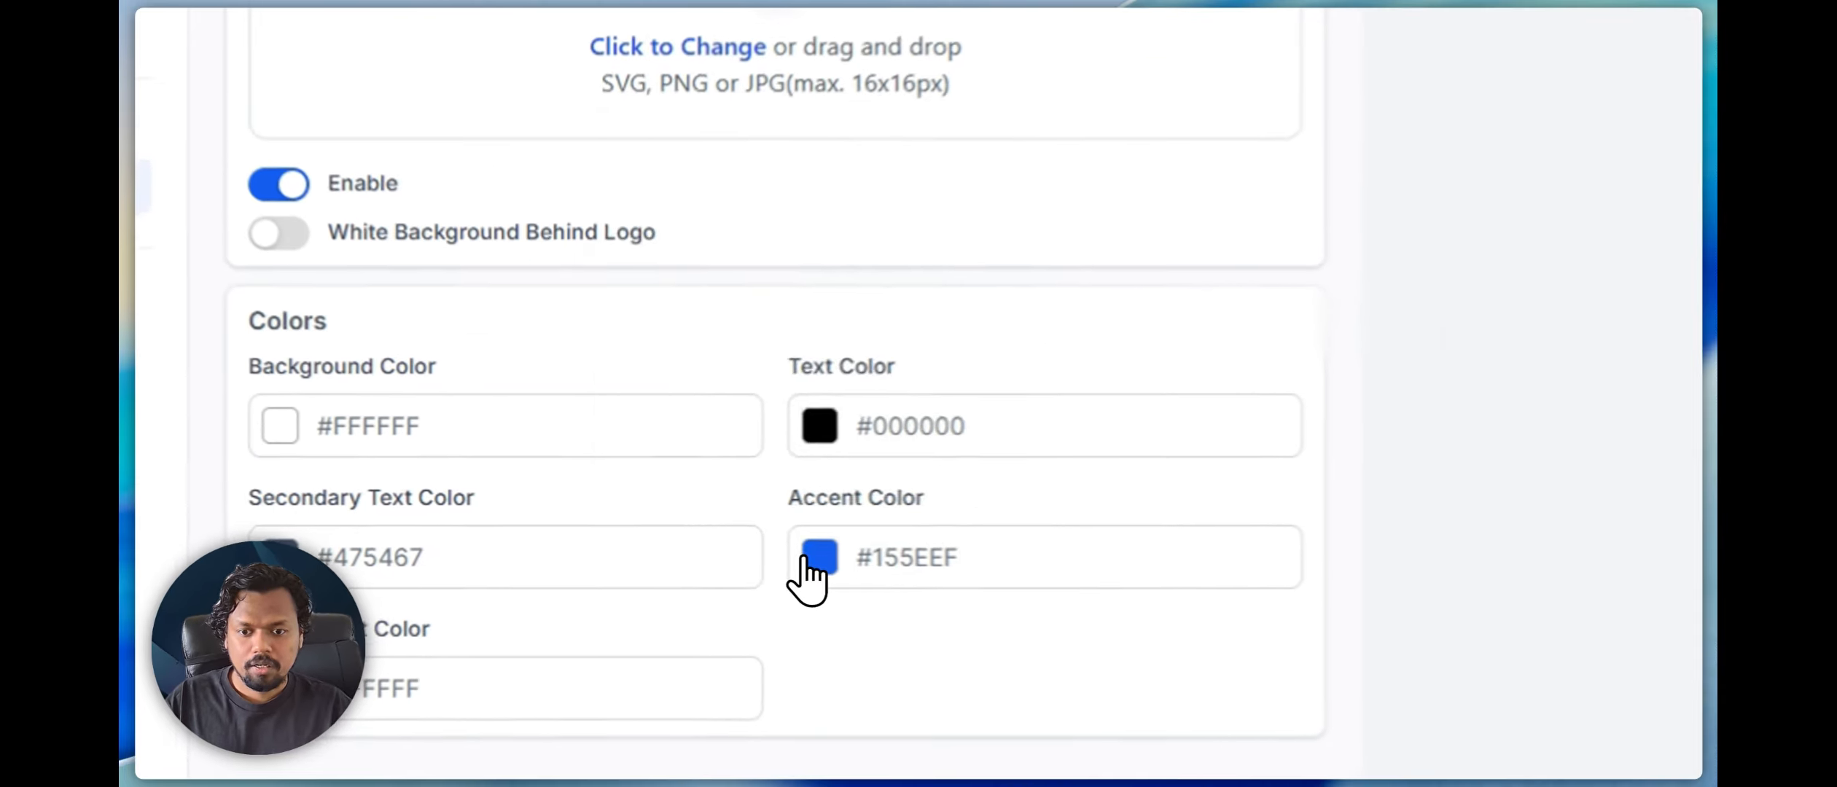
{"action": "left_click", "coordinate": [804, 561]}
{"action": "left_click_drag", "start_coordinate": [747, 304], "coordinate": [655, 269]}
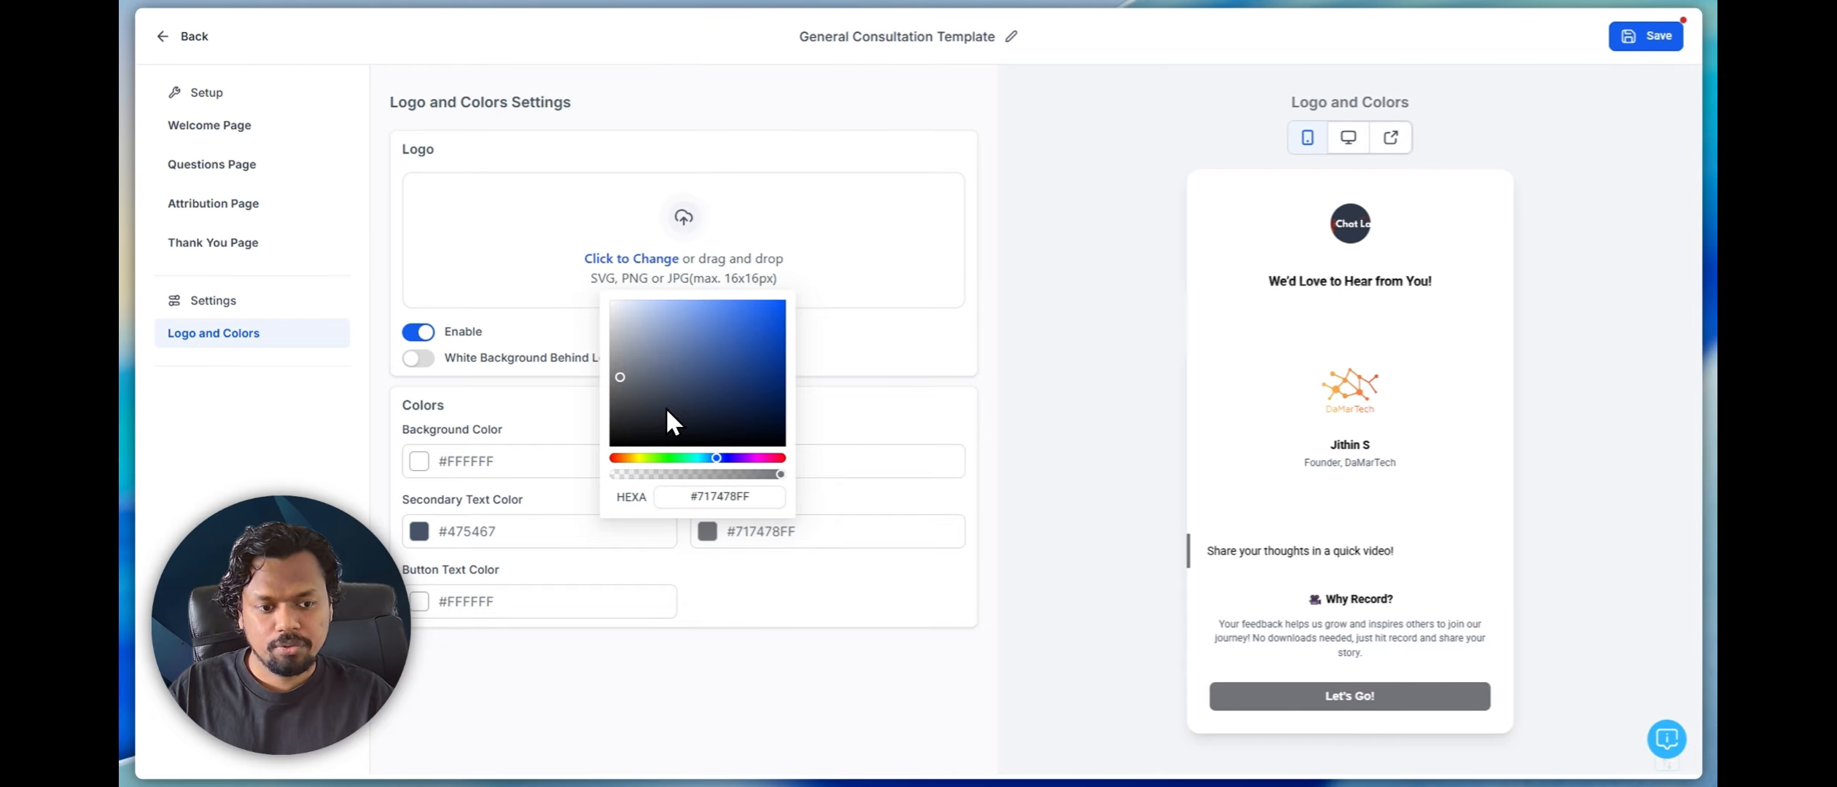
{"action": "left_click", "coordinate": [848, 503]}
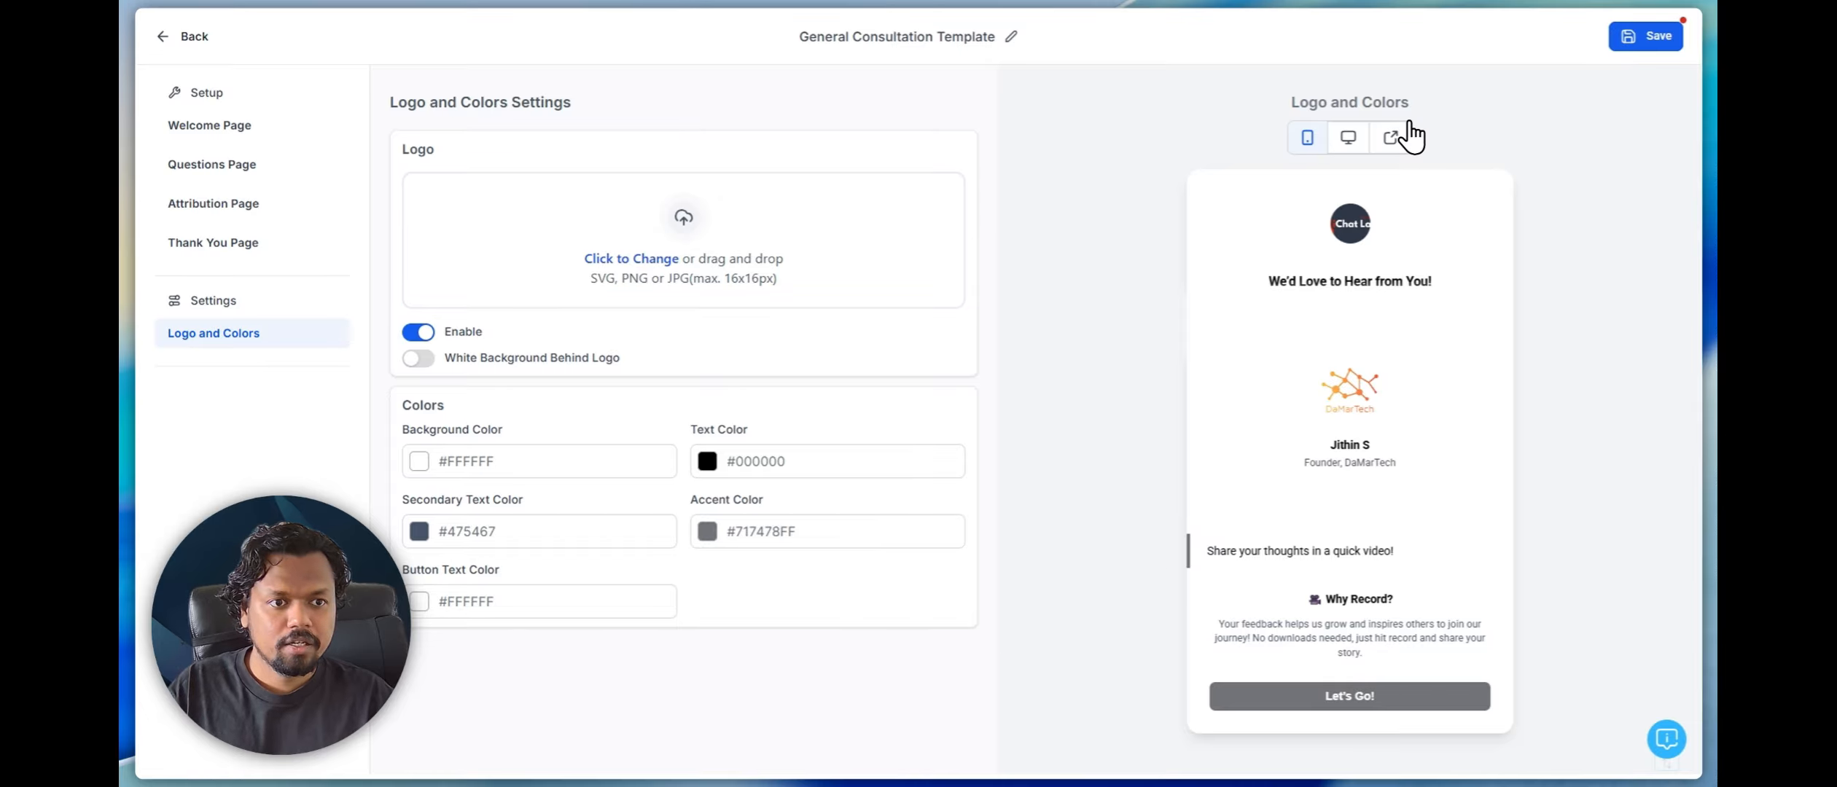
Save the template changes and preview the collector from its welcome page to the first question
{"action": "left_click", "coordinate": [1390, 137]}
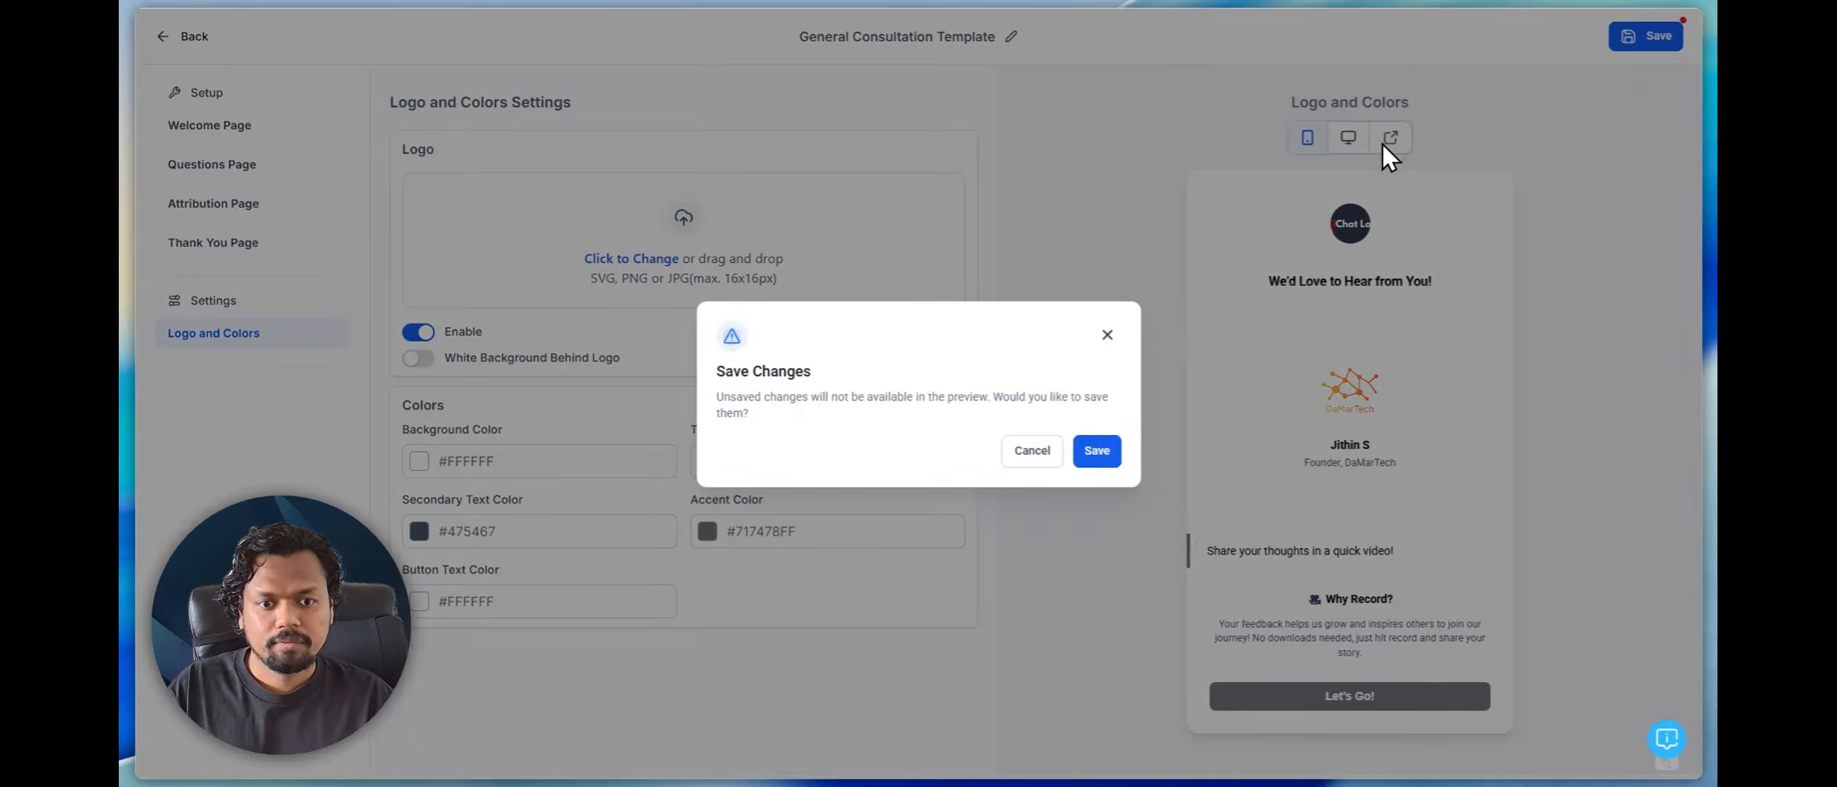
{"action": "left_click", "coordinate": [1099, 446]}
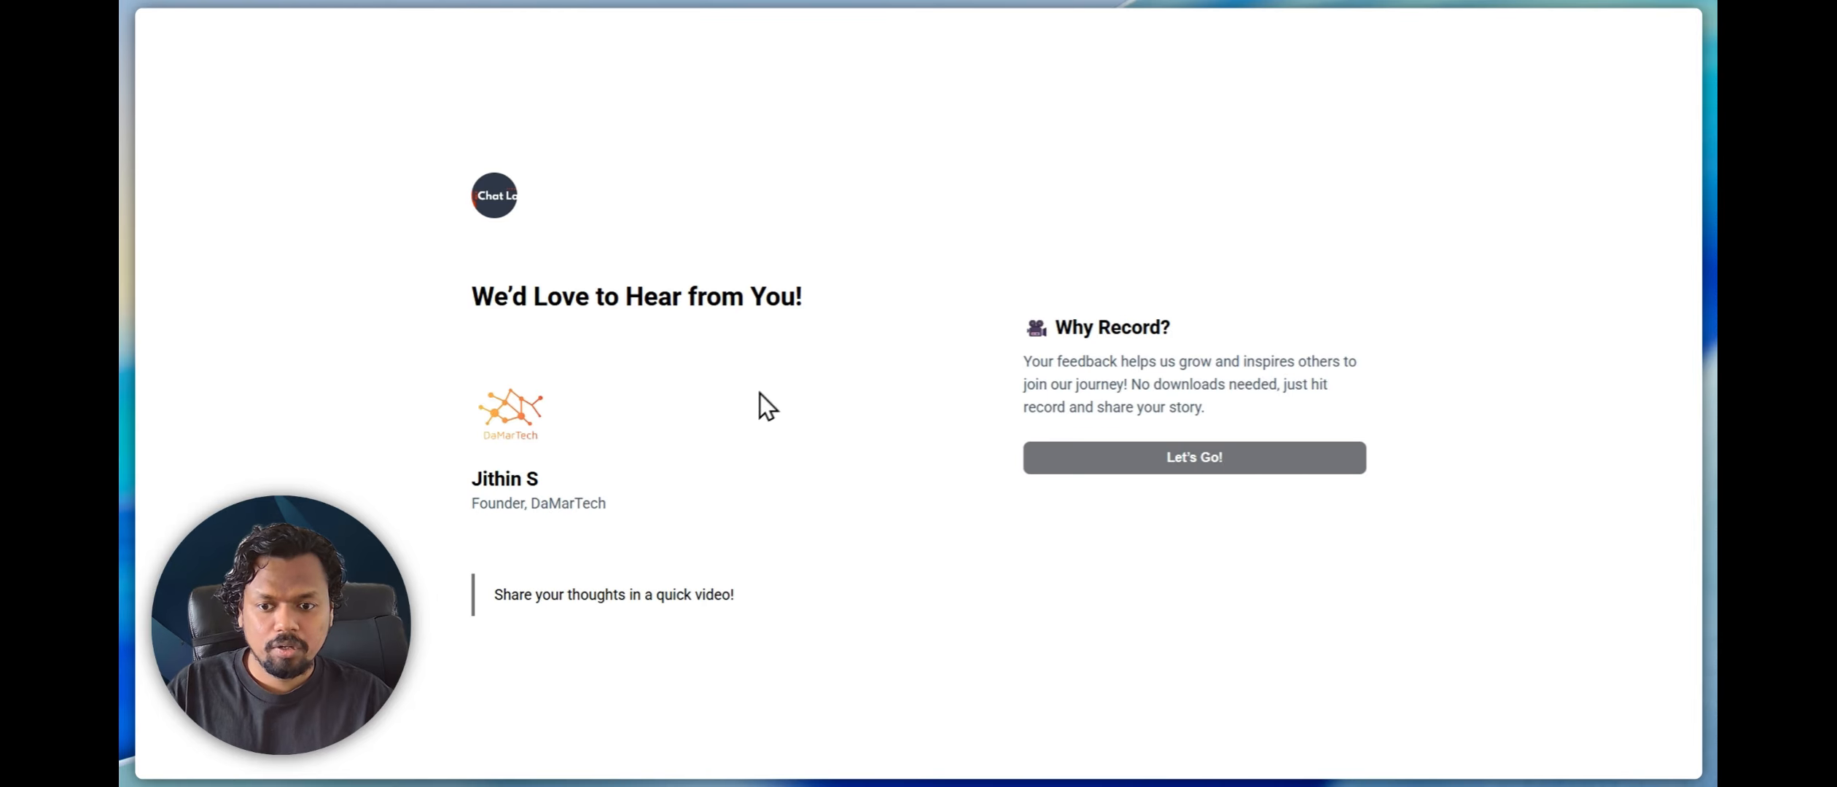
{"action": "left_click", "coordinate": [1088, 472]}
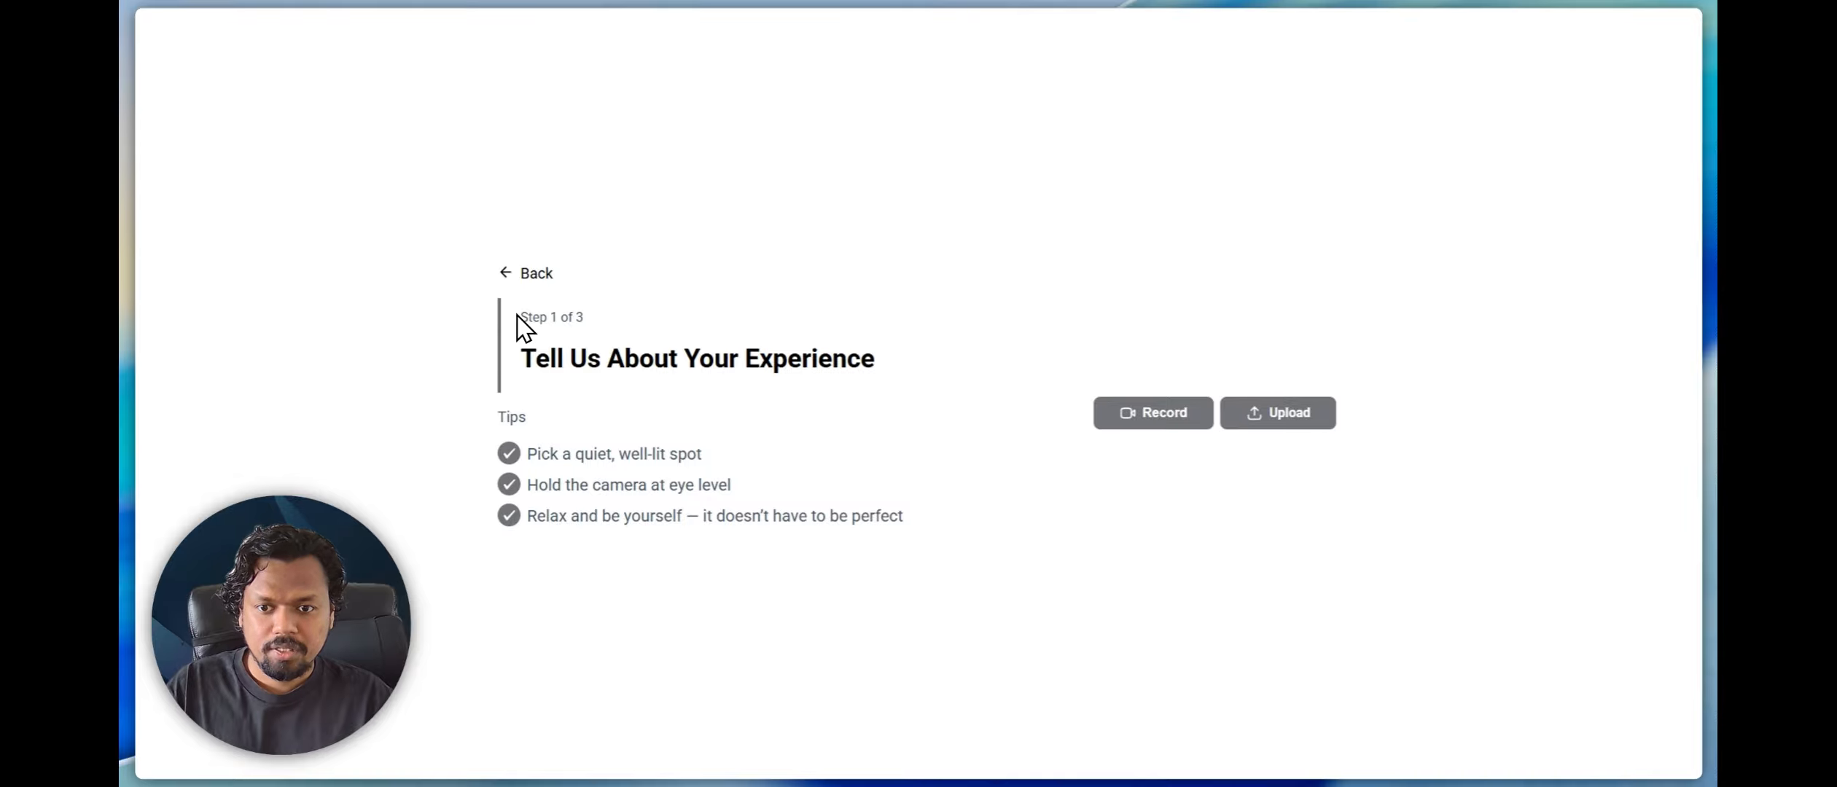
{"action": "left_click_drag", "start_coordinate": [513, 341], "coordinate": [918, 398]}
{"action": "left_click", "coordinate": [962, 431]}
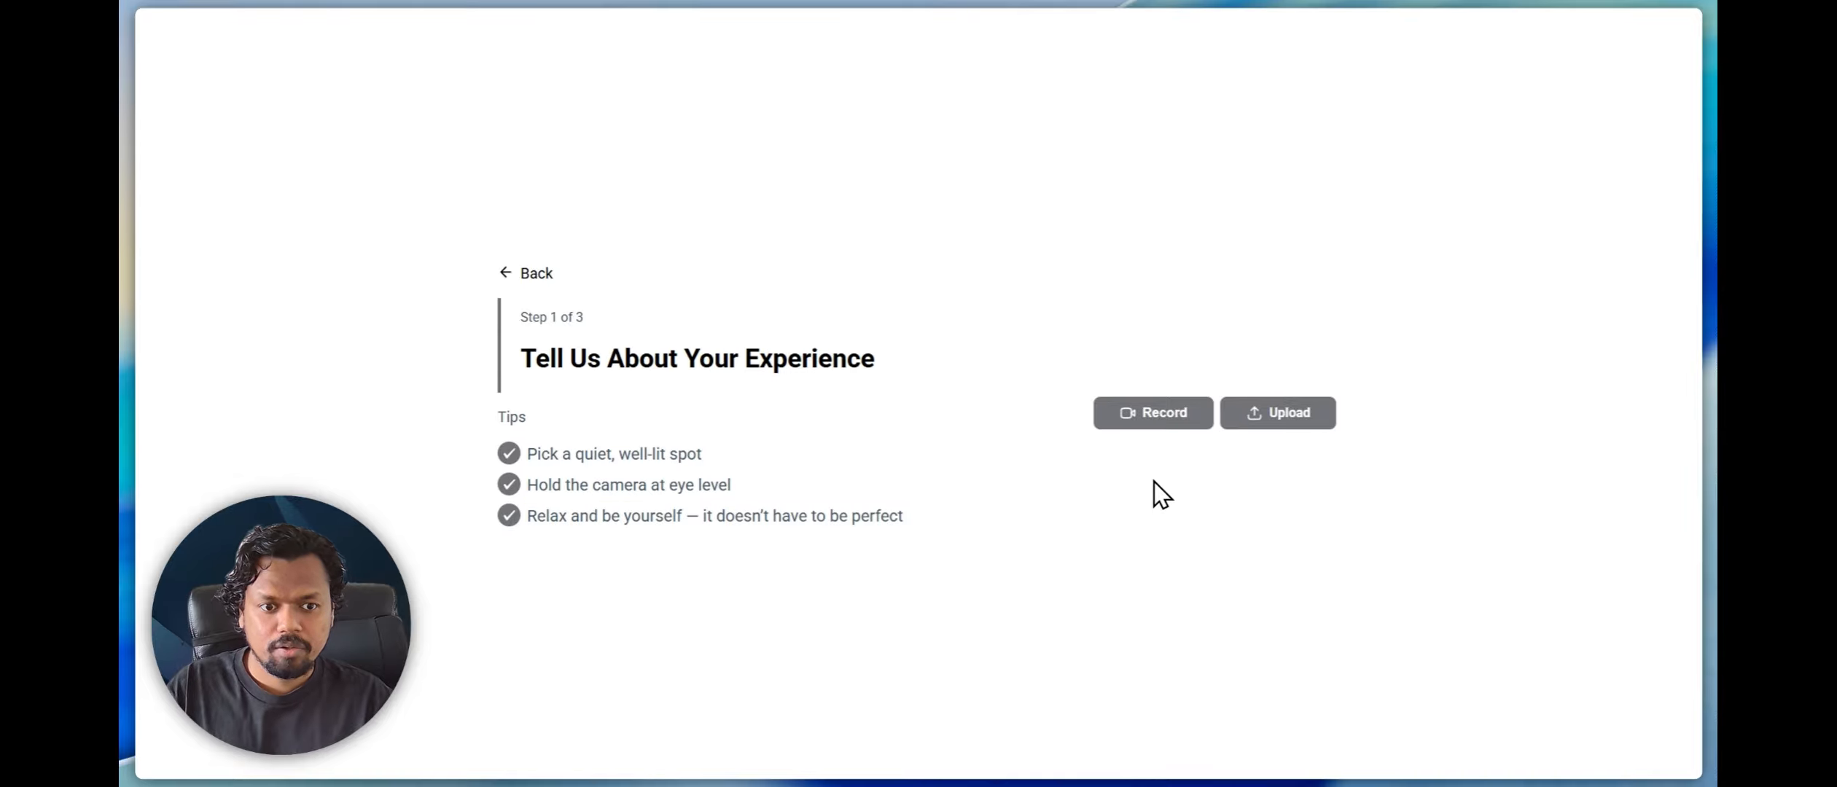
Start a video recording for the first question in the preview, allowing the requested access while visiting the site
{"action": "left_click", "coordinate": [1153, 420]}
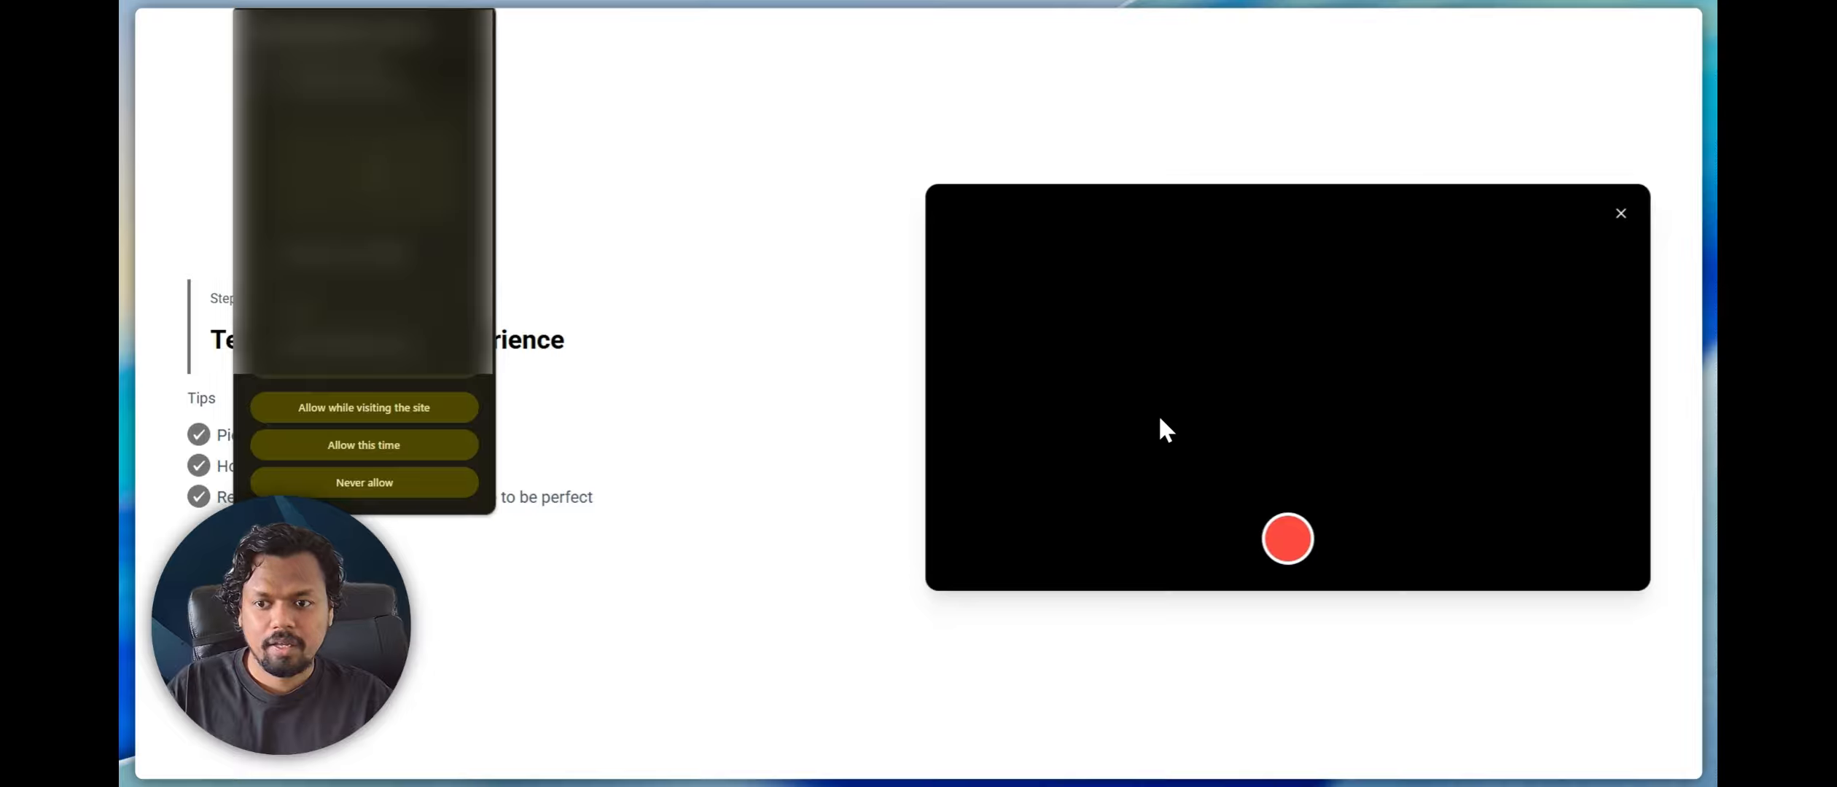
{"action": "left_click", "coordinate": [369, 408]}
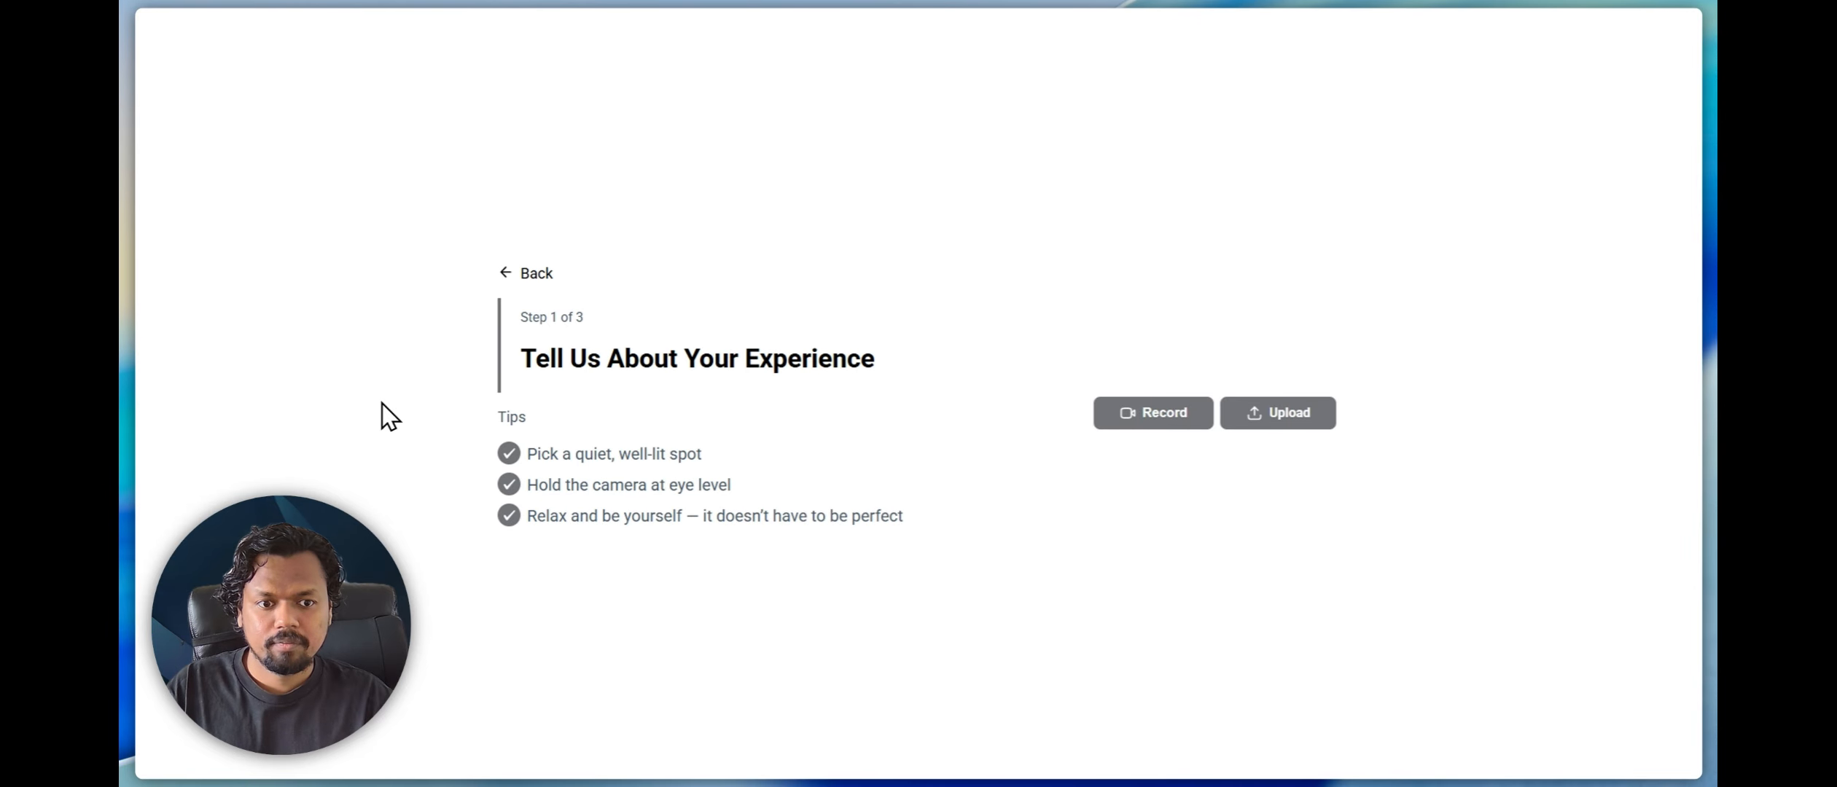
{"action": "left_click", "coordinate": [1156, 421]}
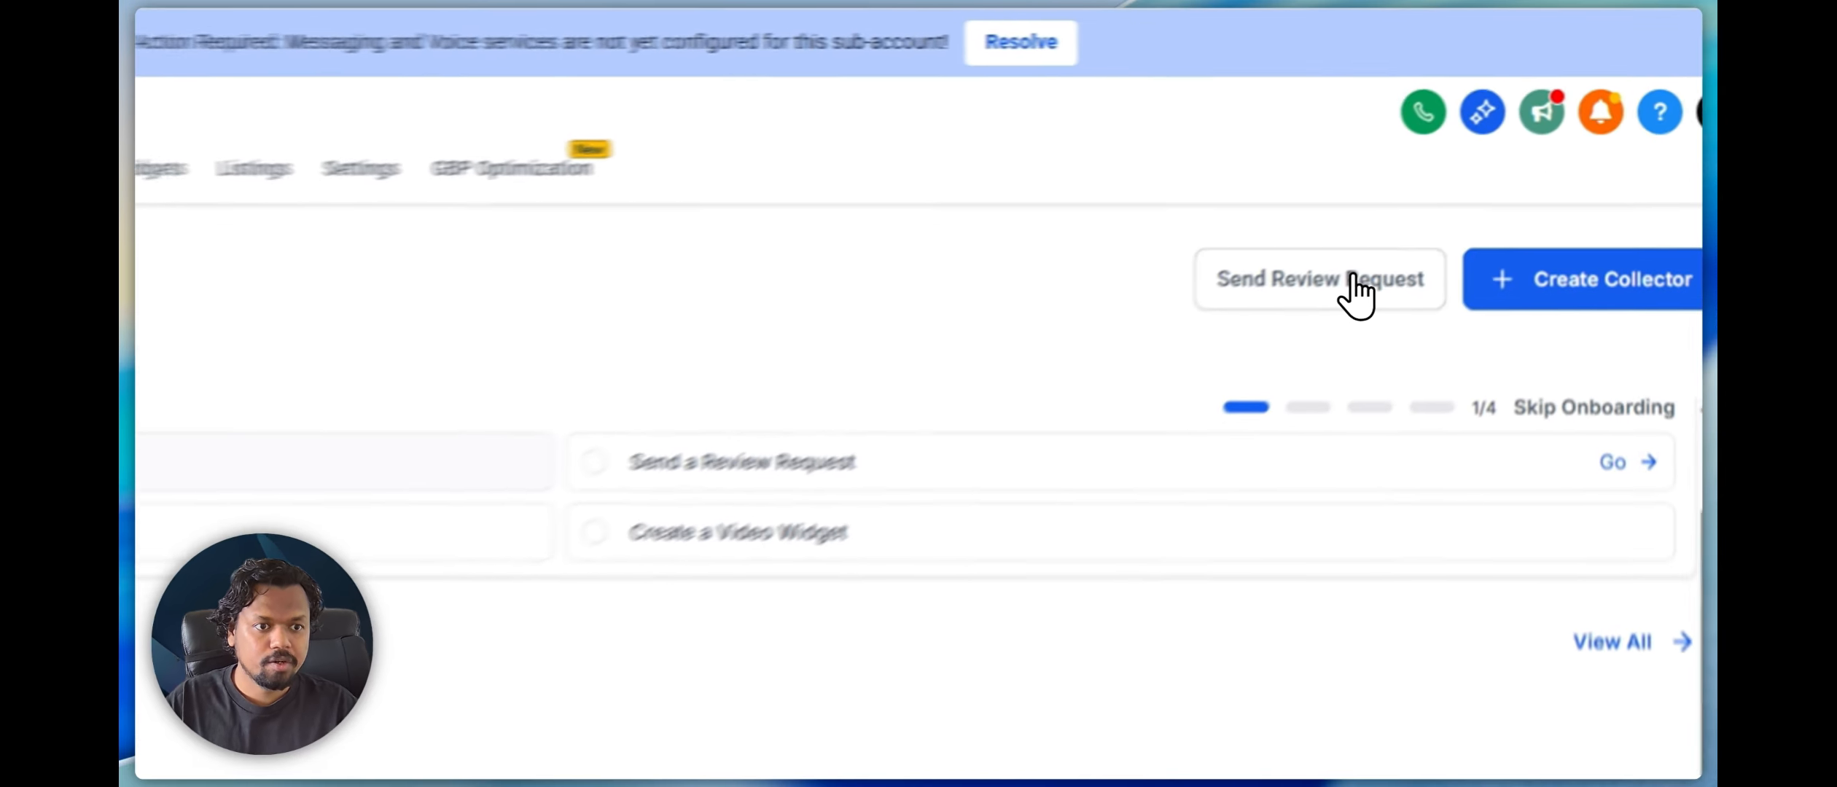
Open a new review request from Video Testimonials and examine its Email, SMS and WhatsApp sending options
{"action": "left_click", "coordinate": [1462, 164]}
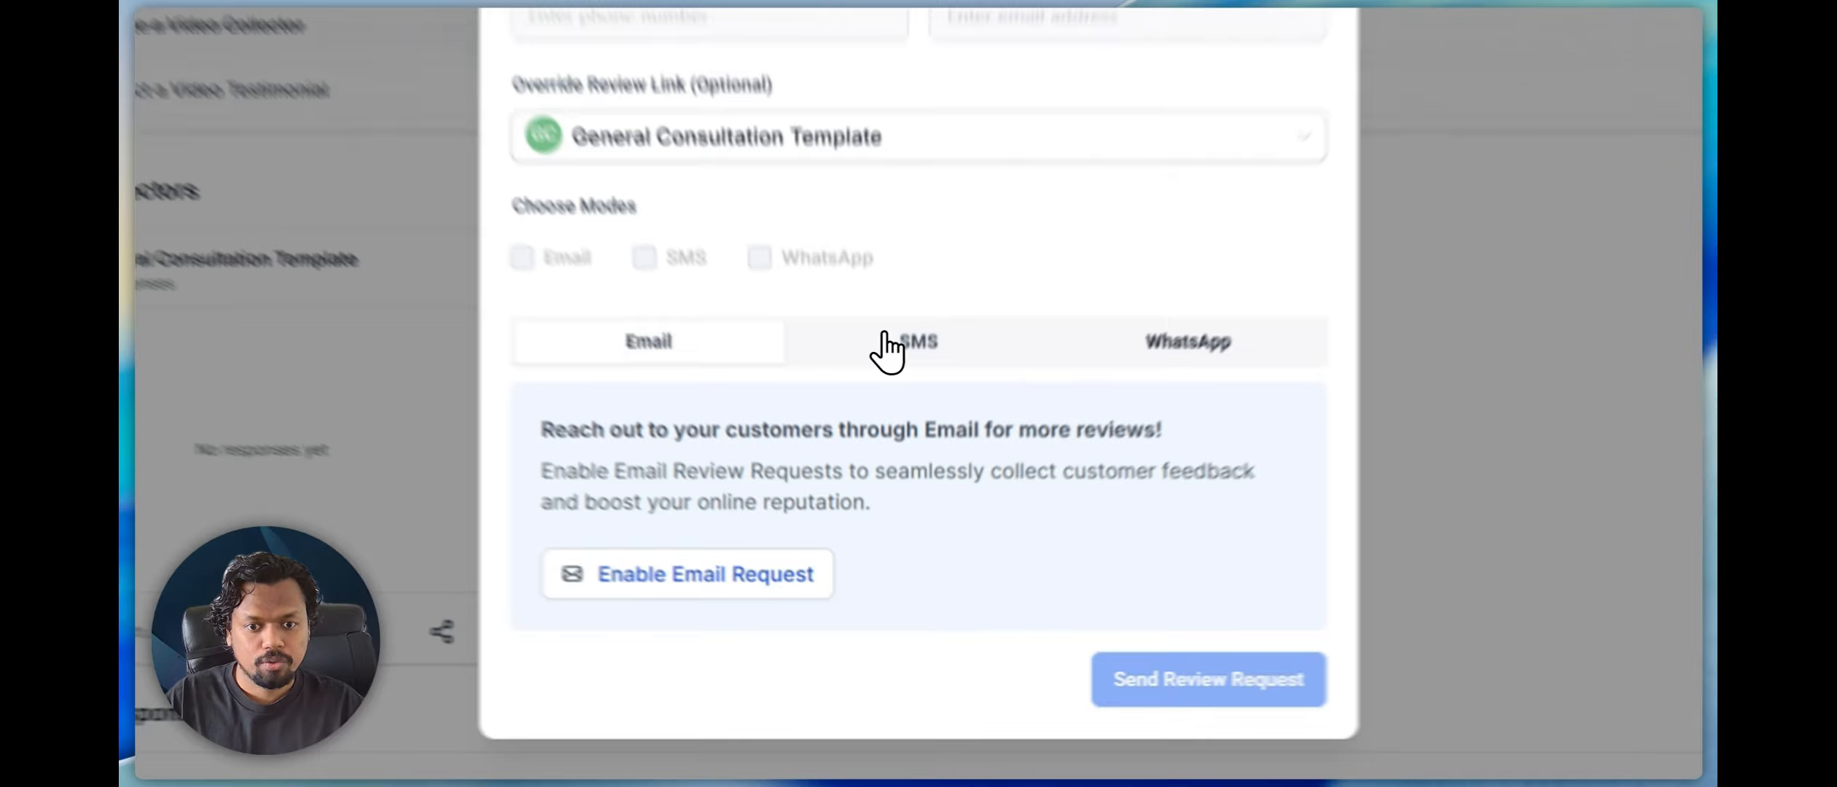
{"action": "left_click", "coordinate": [898, 467]}
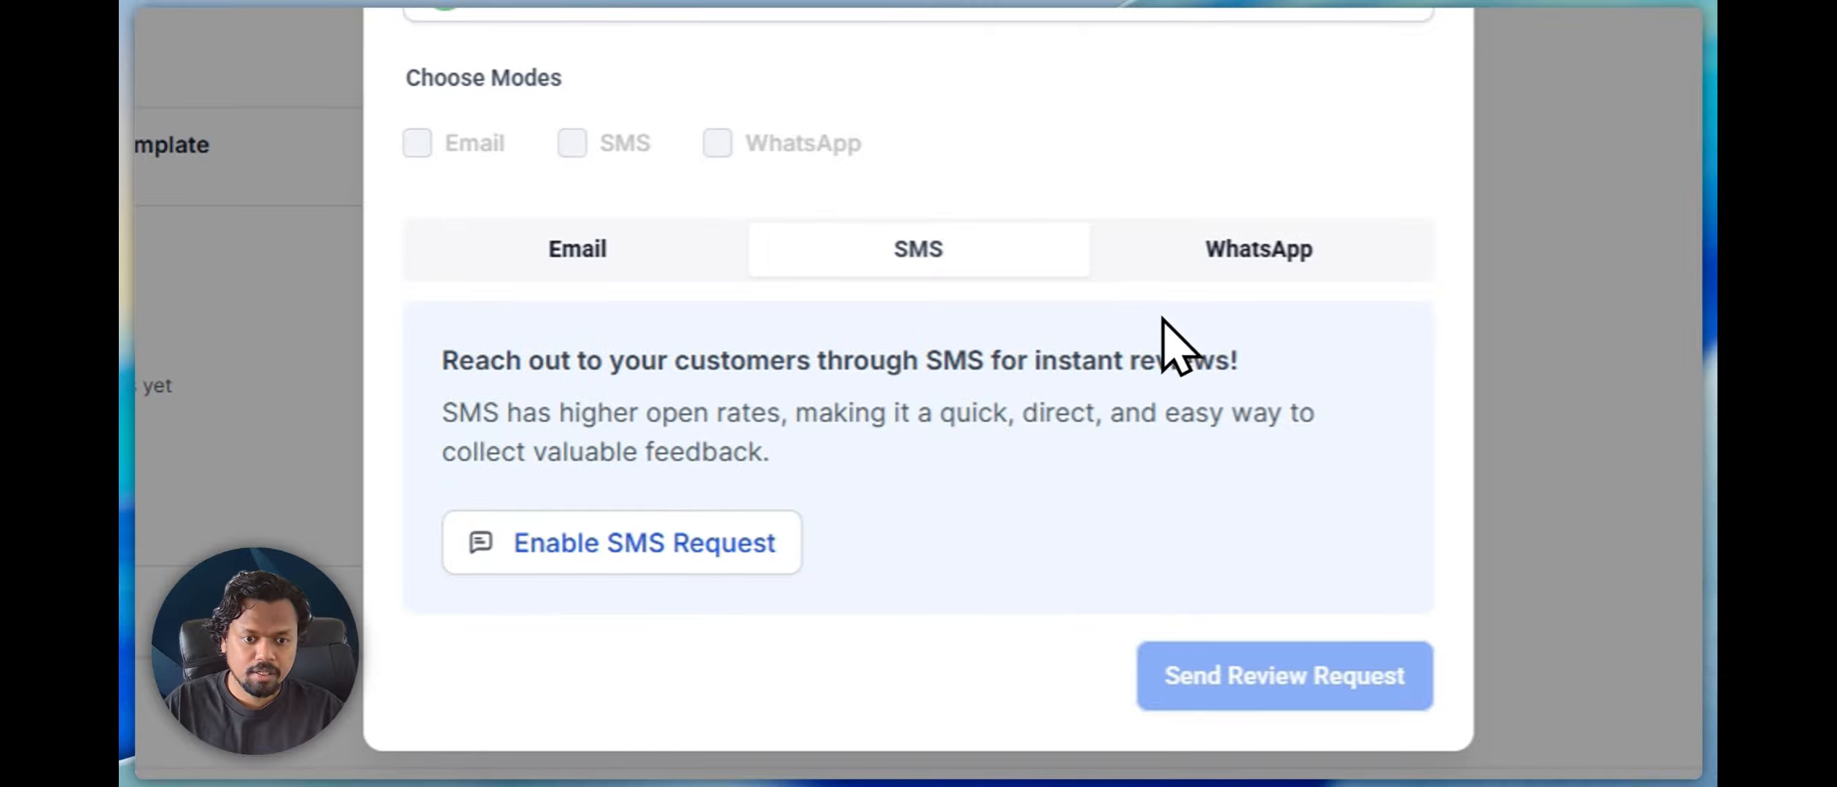
{"action": "left_click", "coordinate": [1254, 247]}
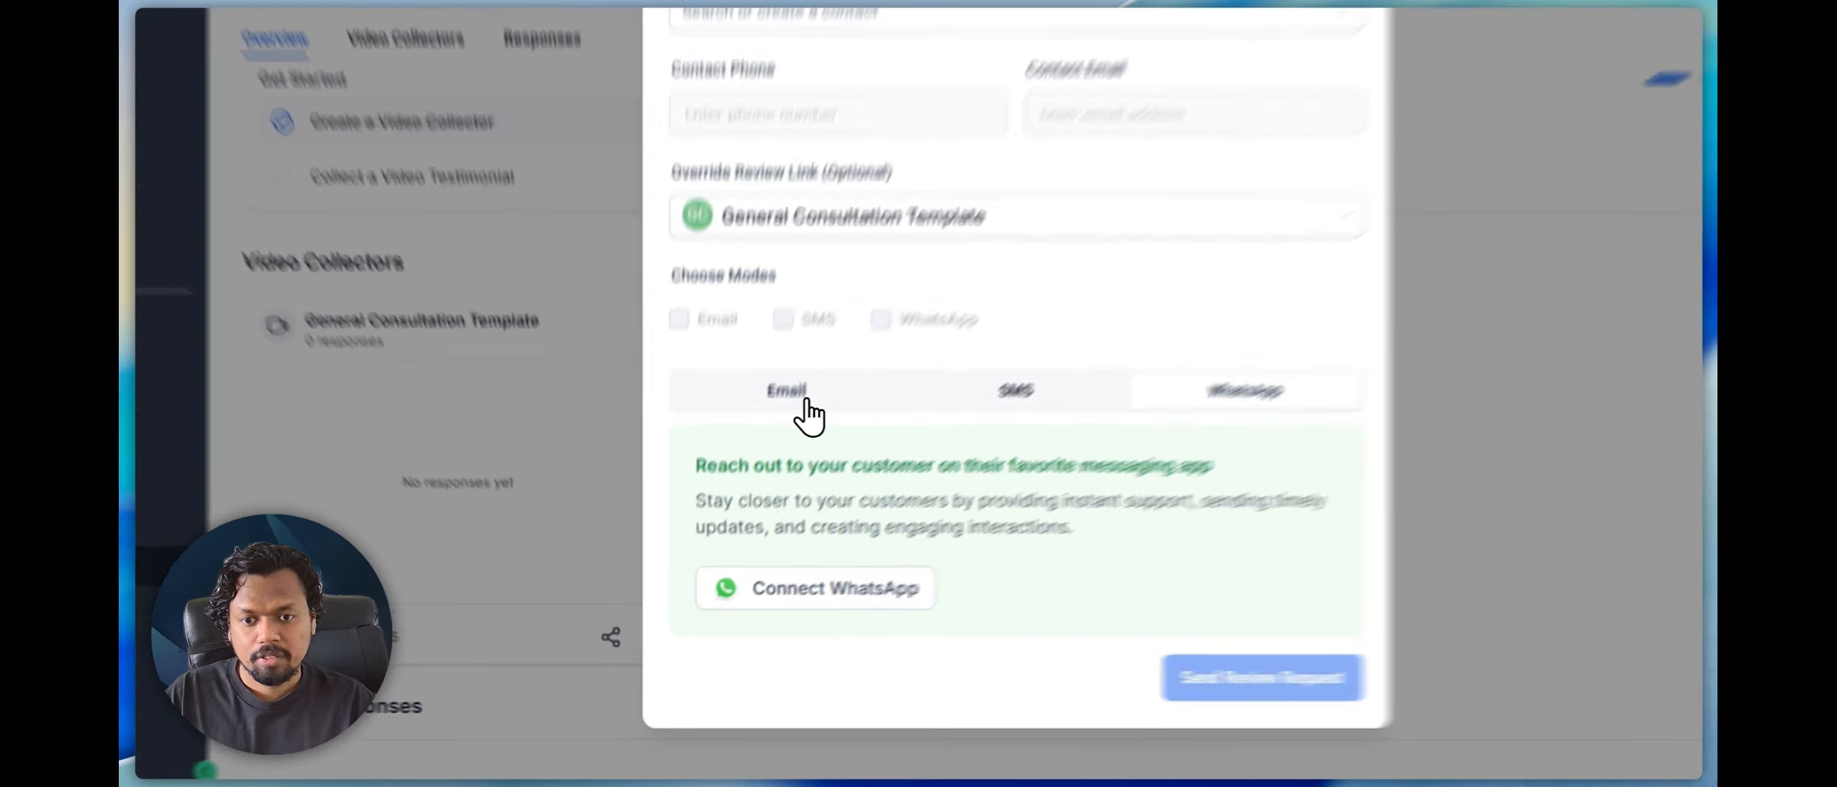
{"action": "left_click", "coordinate": [755, 473]}
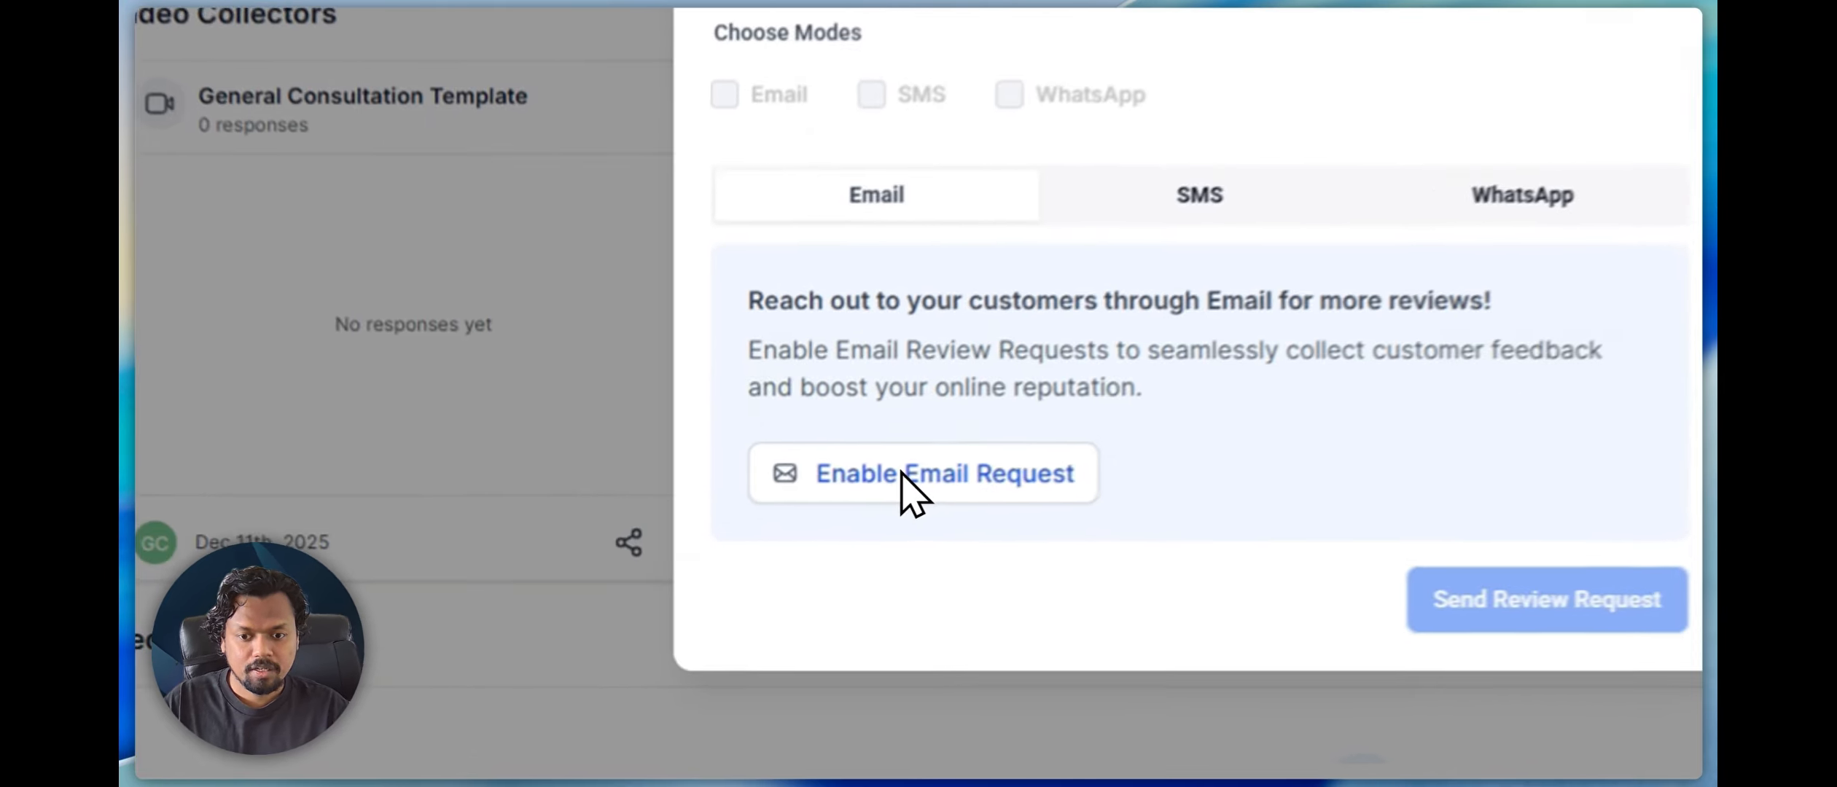
Enable email review requests and SMS review requests in the reputation settings
{"action": "left_click", "coordinate": [759, 621]}
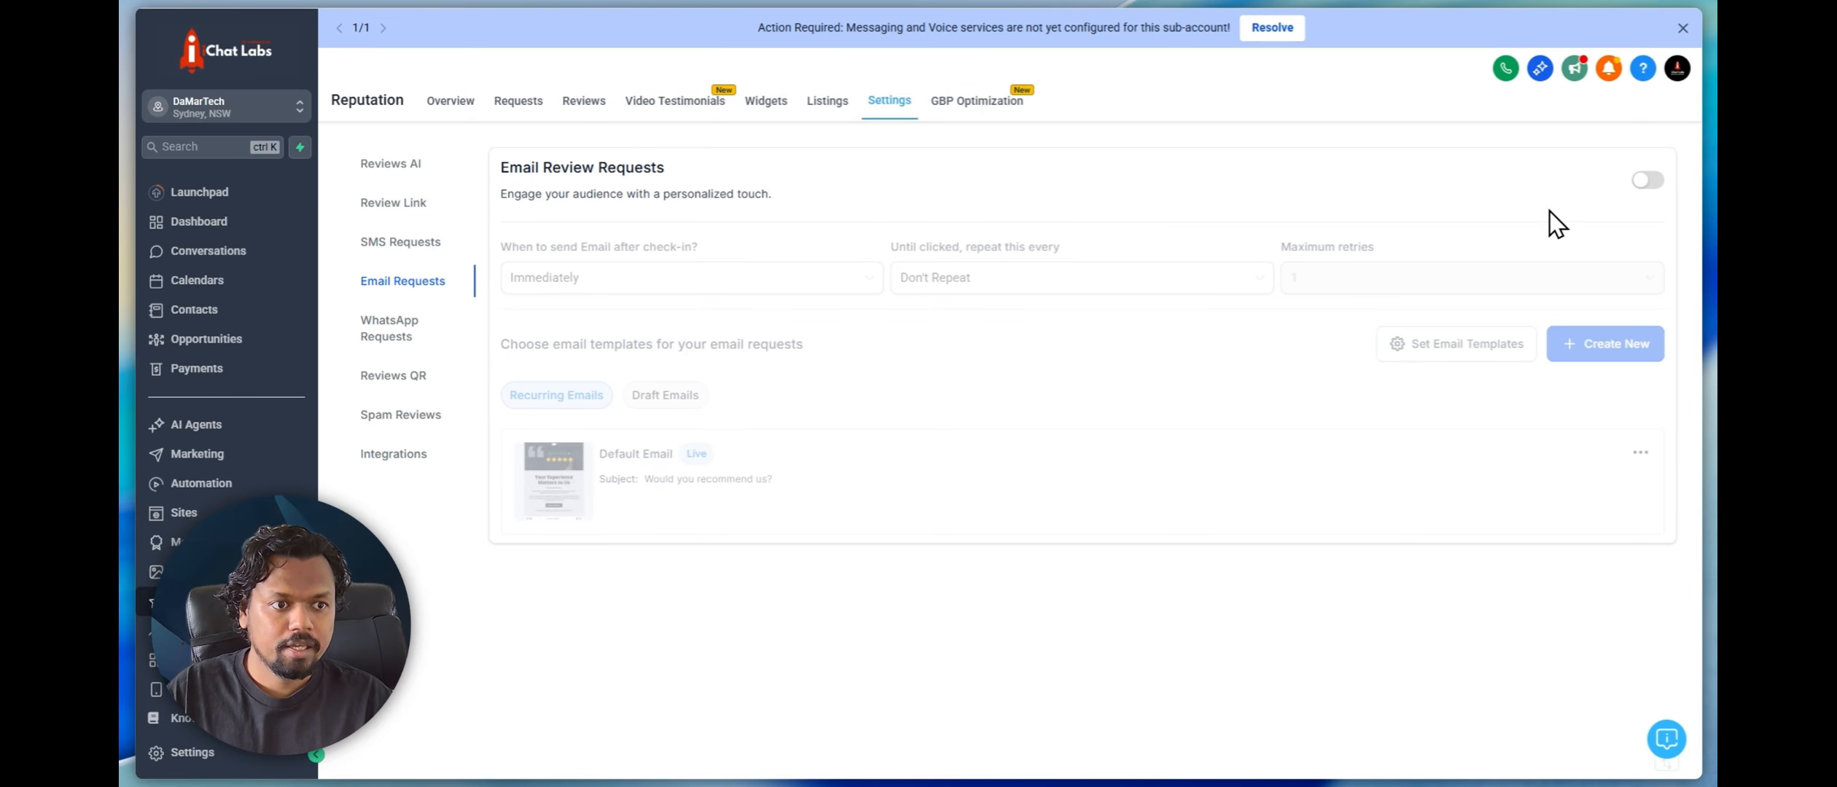
{"action": "left_click", "coordinate": [1644, 182]}
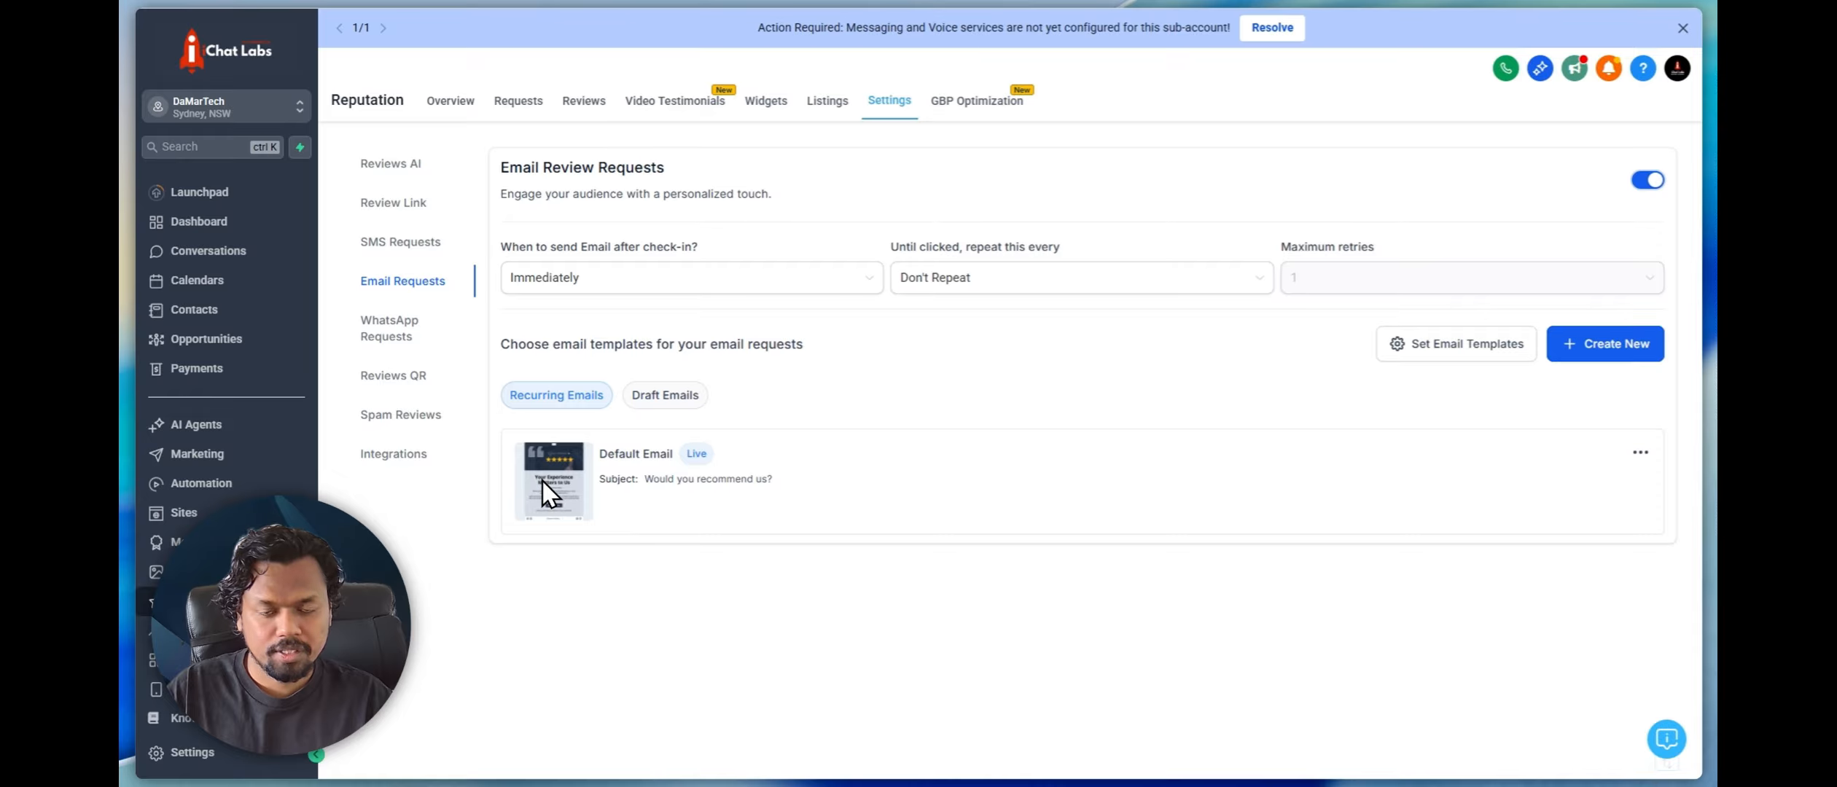
{"action": "left_click", "coordinate": [404, 245]}
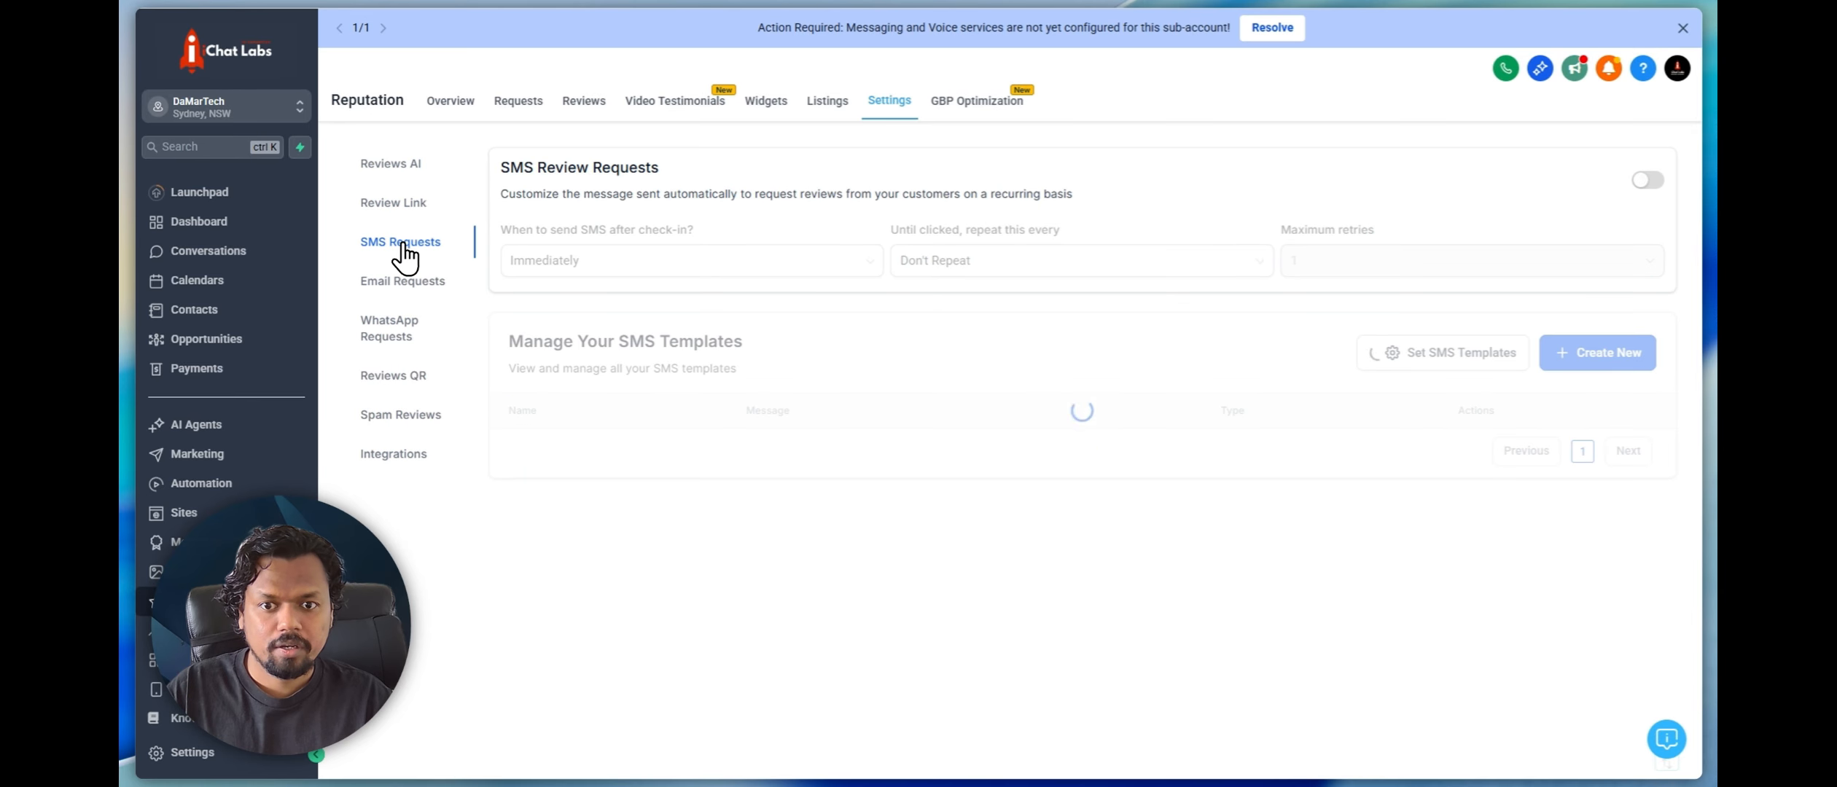
{"action": "left_click", "coordinate": [1649, 182]}
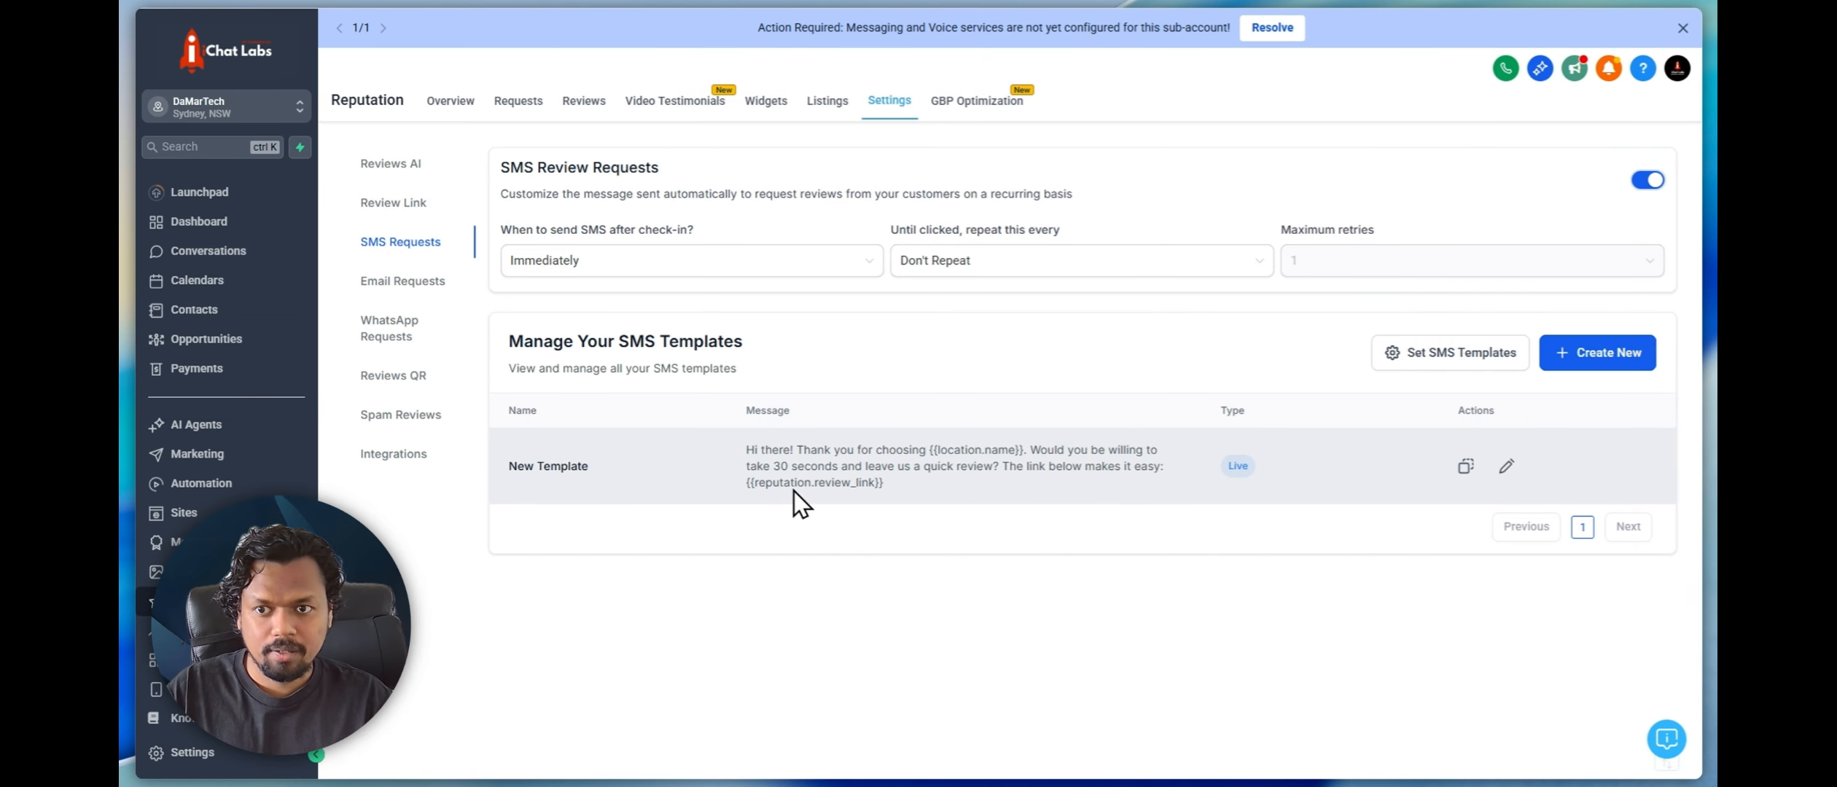
Start another review request from Video Testimonials and open its default email template for editing
{"action": "left_click", "coordinate": [678, 106]}
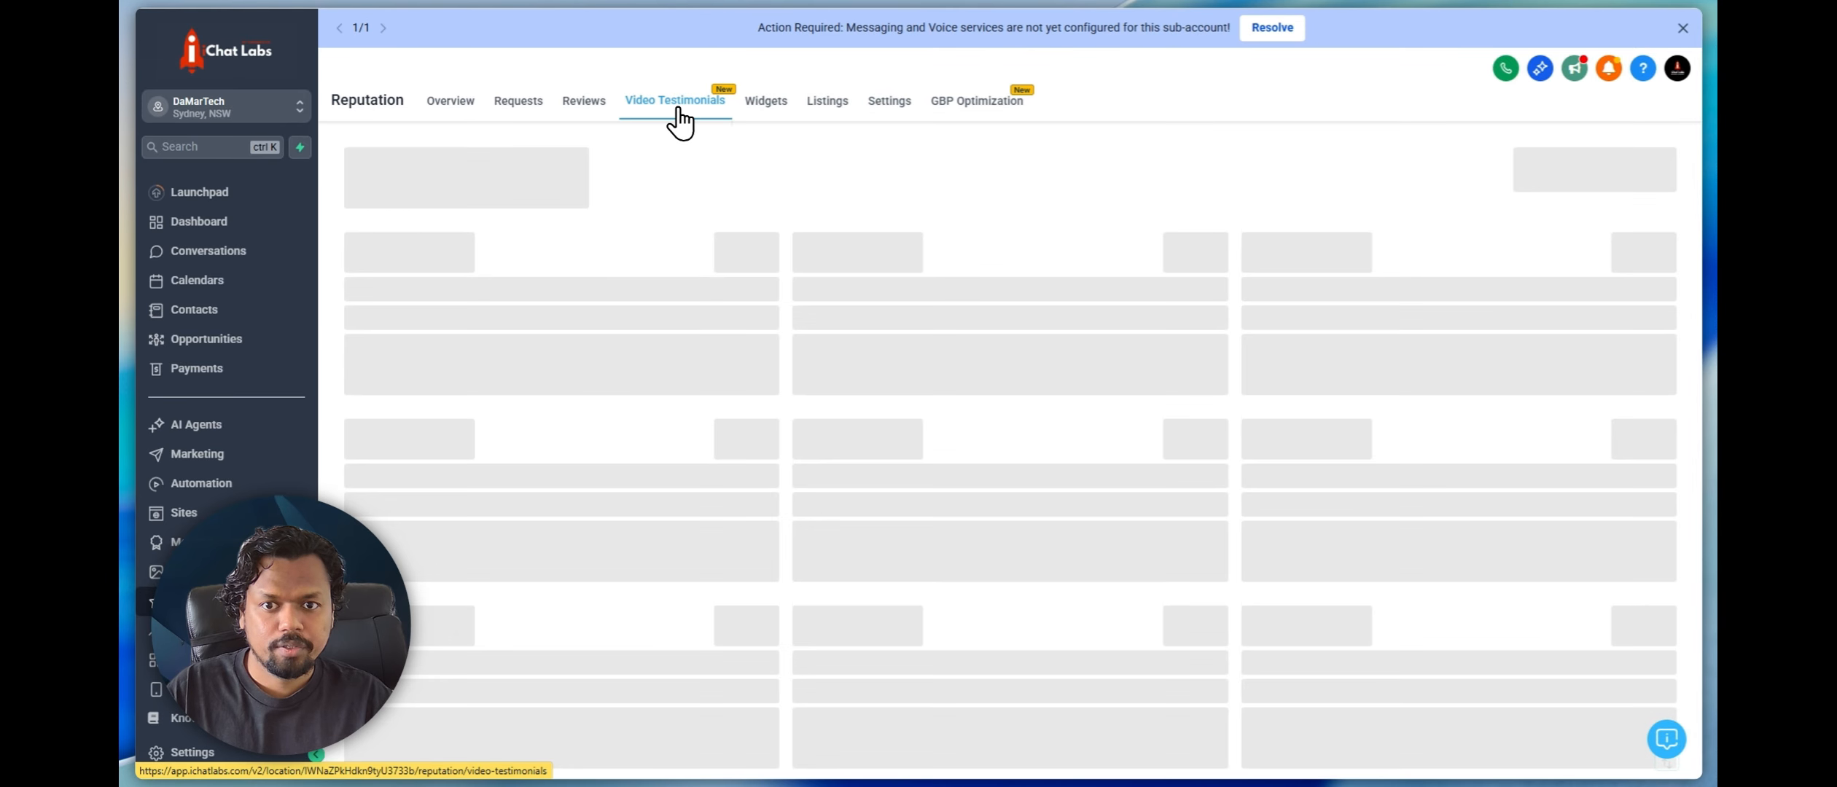
{"action": "left_click", "coordinate": [1444, 175]}
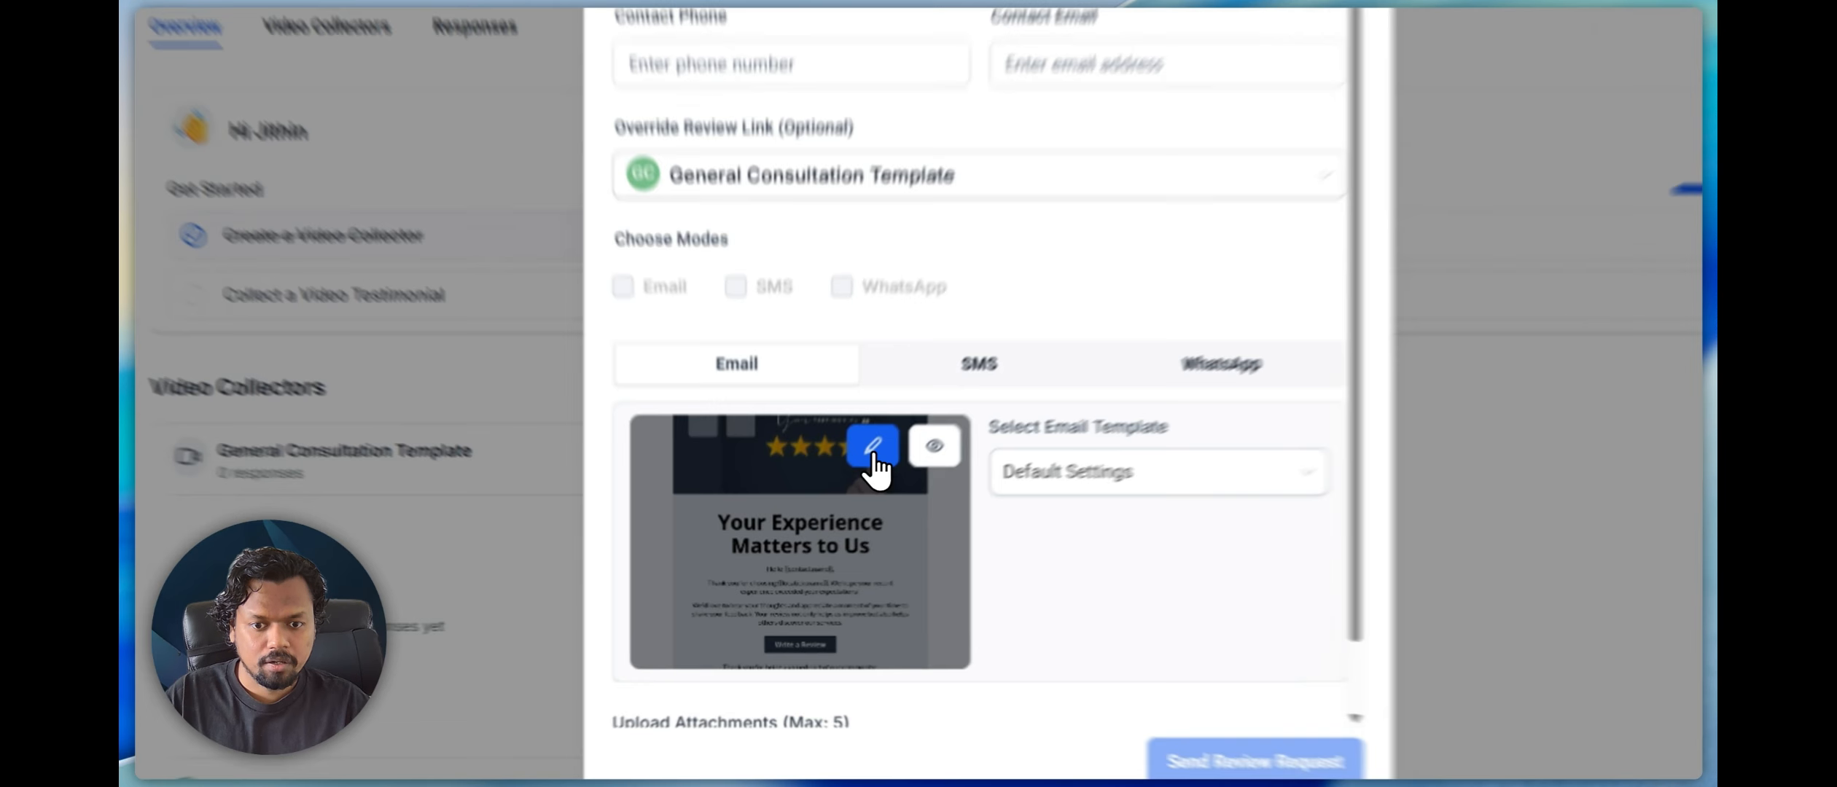
{"action": "left_click", "coordinate": [839, 498]}
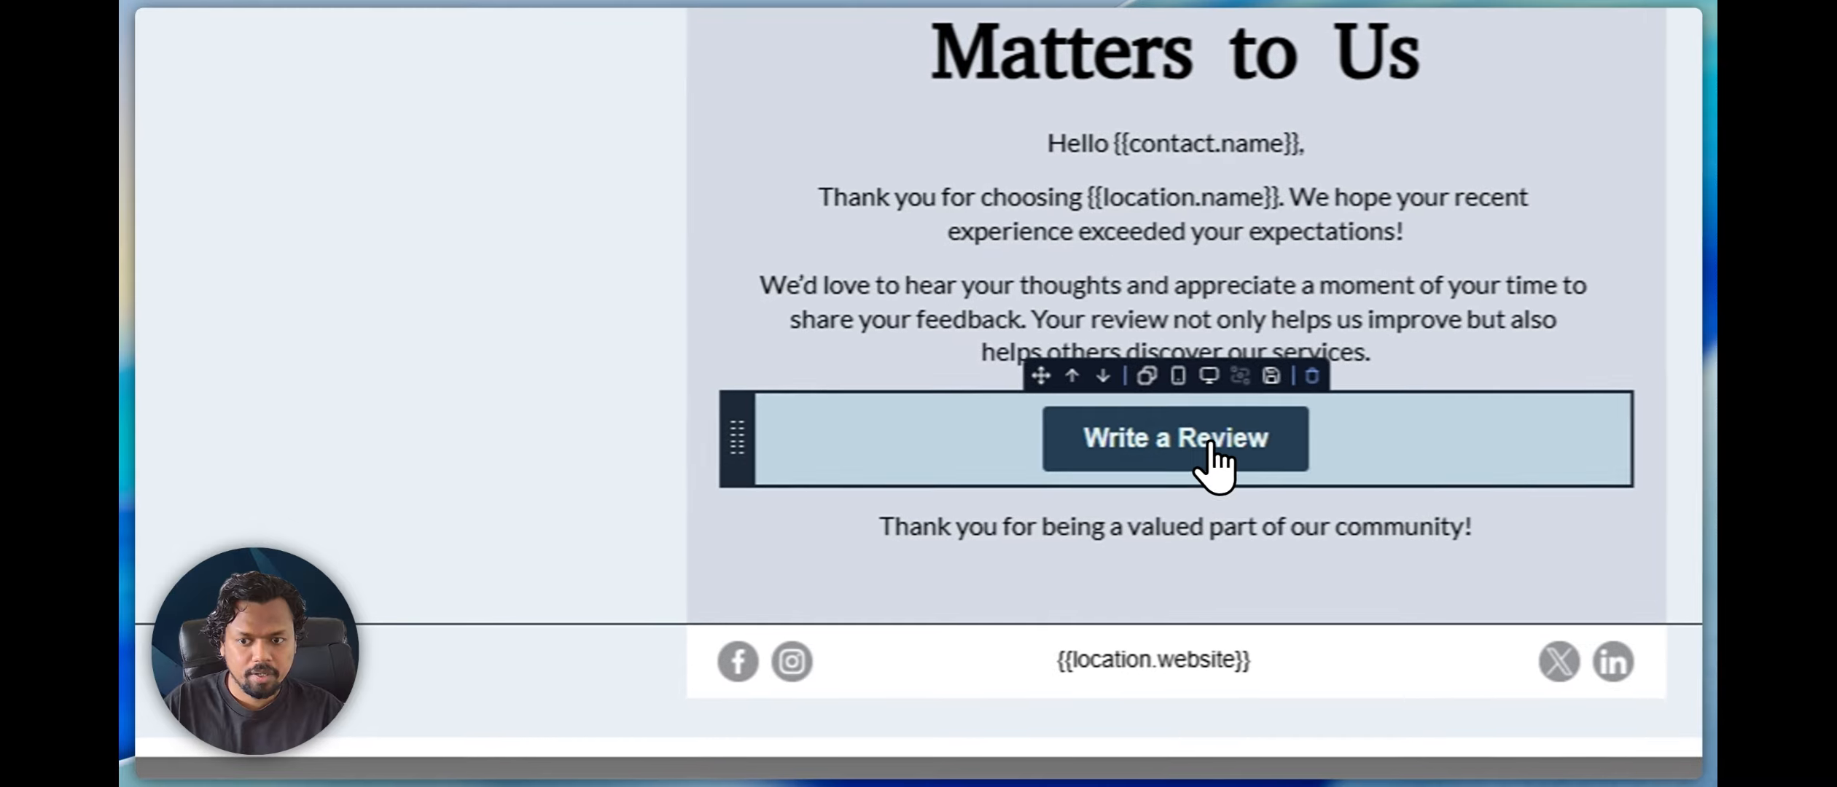
Open the settings of the email's Write a Review button and examine its link URL
{"action": "left_click", "coordinate": [1210, 443]}
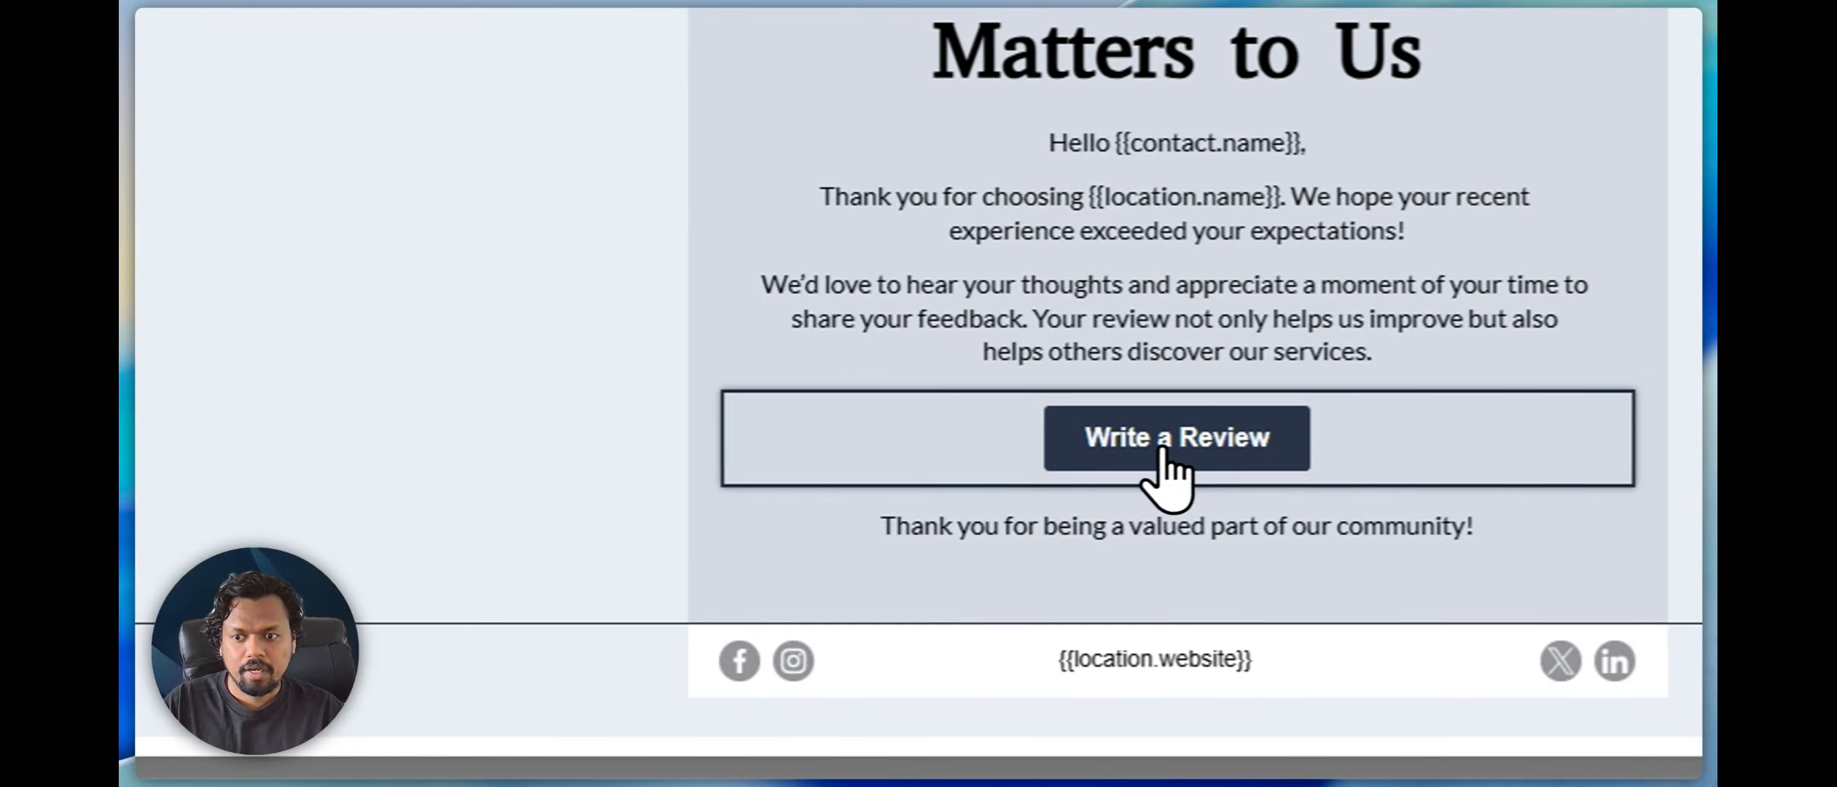
{"action": "left_click", "coordinate": [554, 312]}
{"action": "left_click_drag", "start_coordinate": [608, 386], "coordinate": [295, 382]}
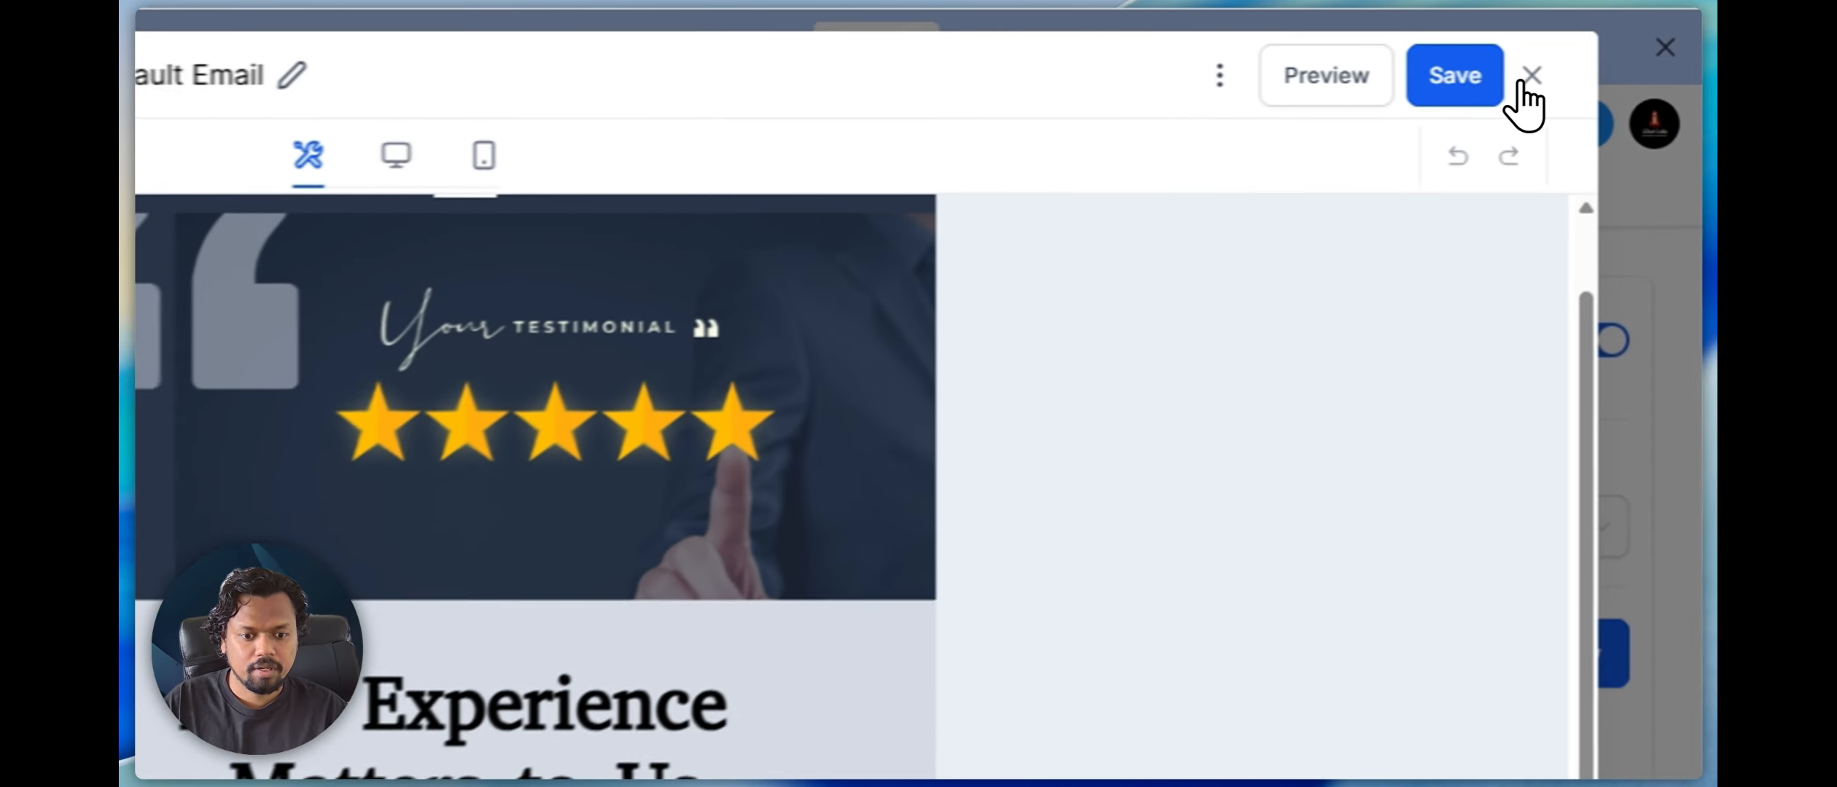
Leave the email template editor and send a review request by email for the General Consultation Template collector
{"action": "left_click", "coordinate": [1611, 45]}
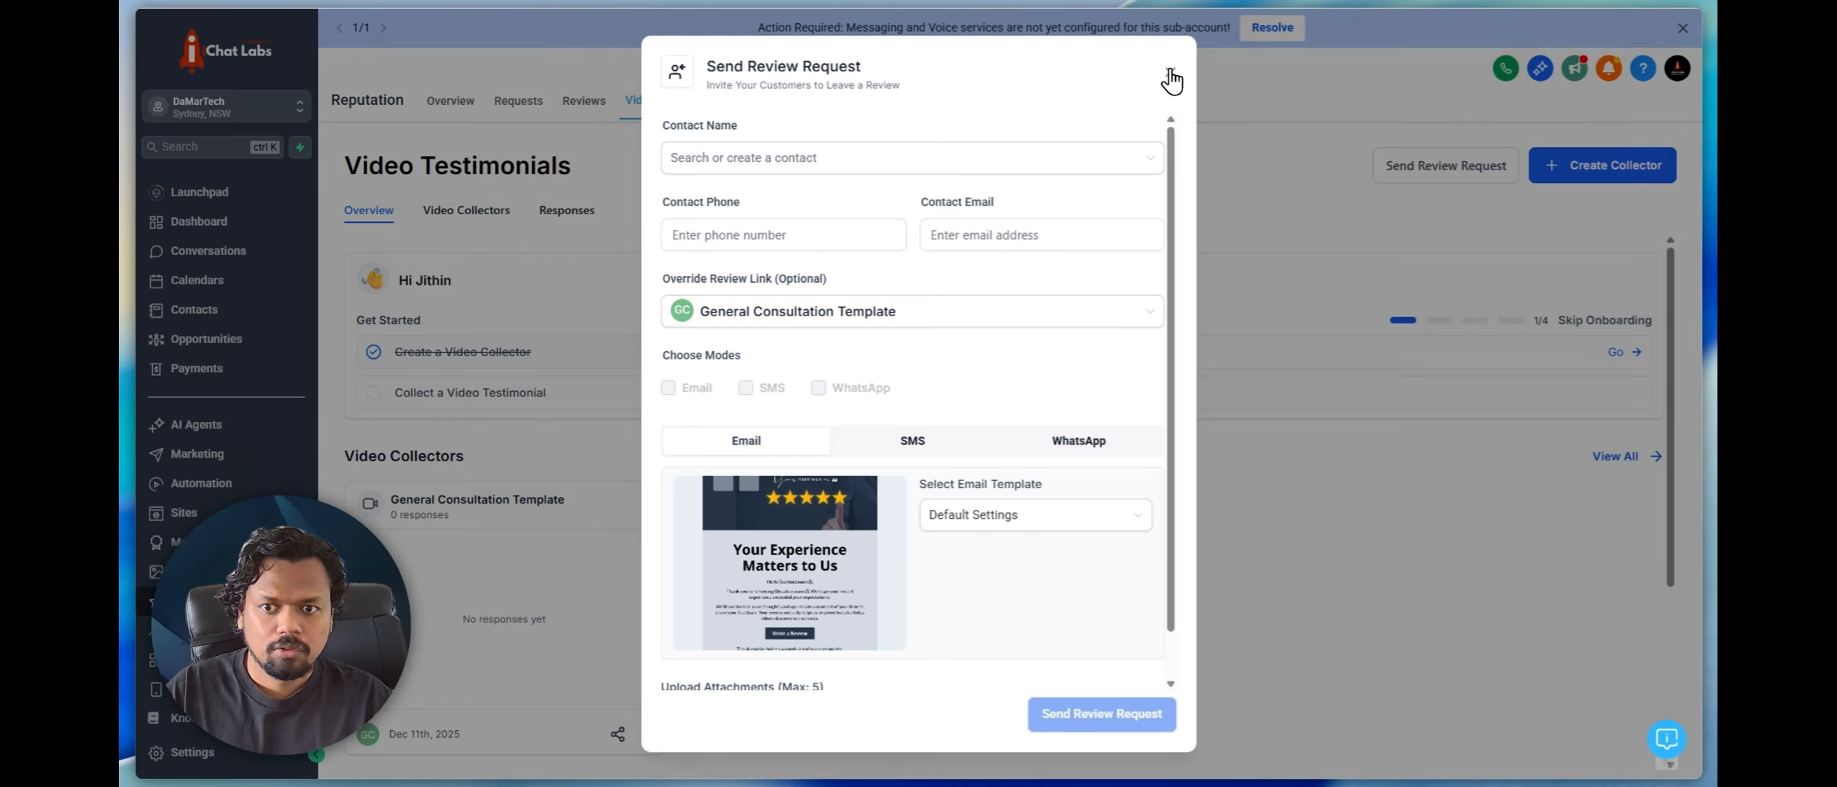
{"action": "left_click", "coordinate": [1172, 80]}
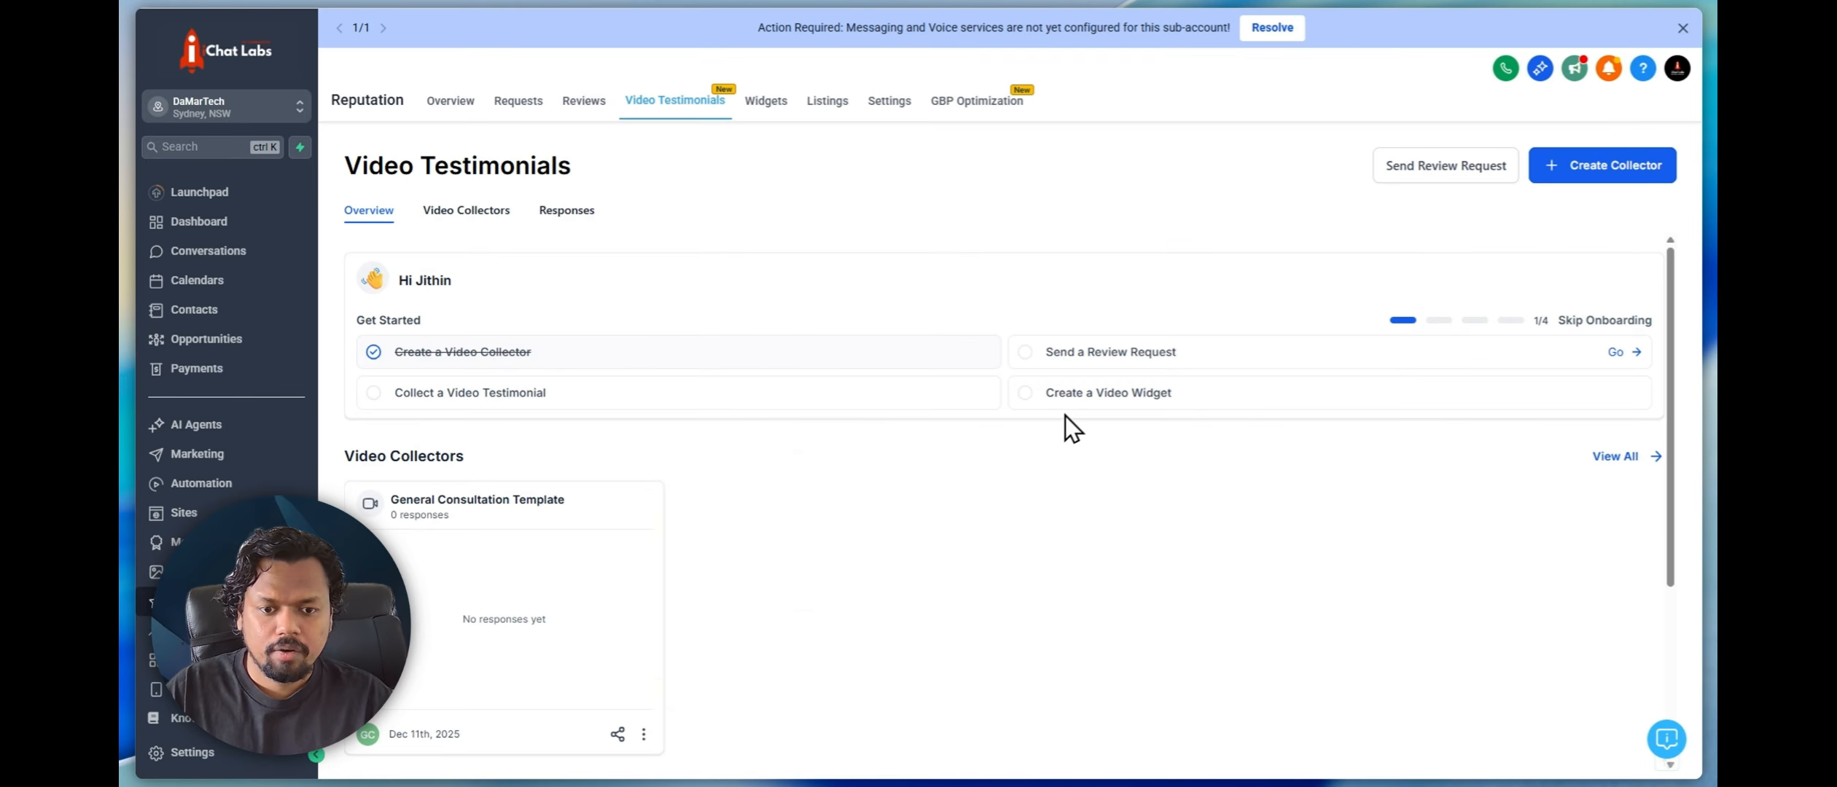
{"action": "left_click", "coordinate": [615, 733]}
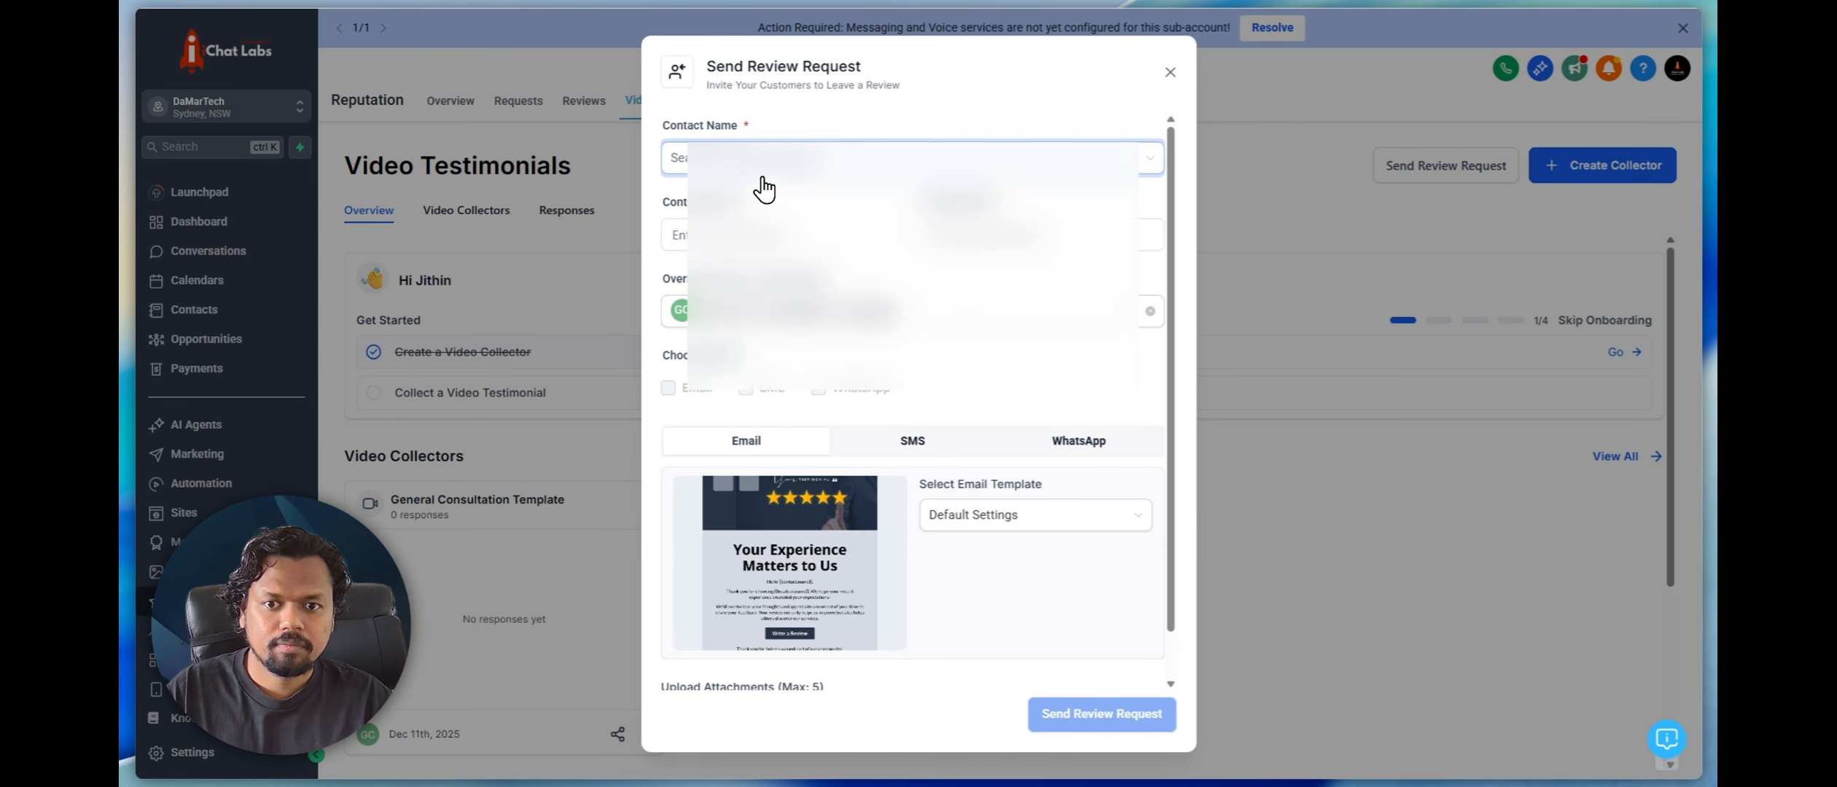
{"action": "scroll", "coordinate": [926, 369], "scroll_direction": "down", "scroll_amount": 1}
{"action": "scroll", "coordinate": [833, 433], "scroll_direction": "up", "scroll_amount": 1}
{"action": "left_click", "coordinate": [668, 388]}
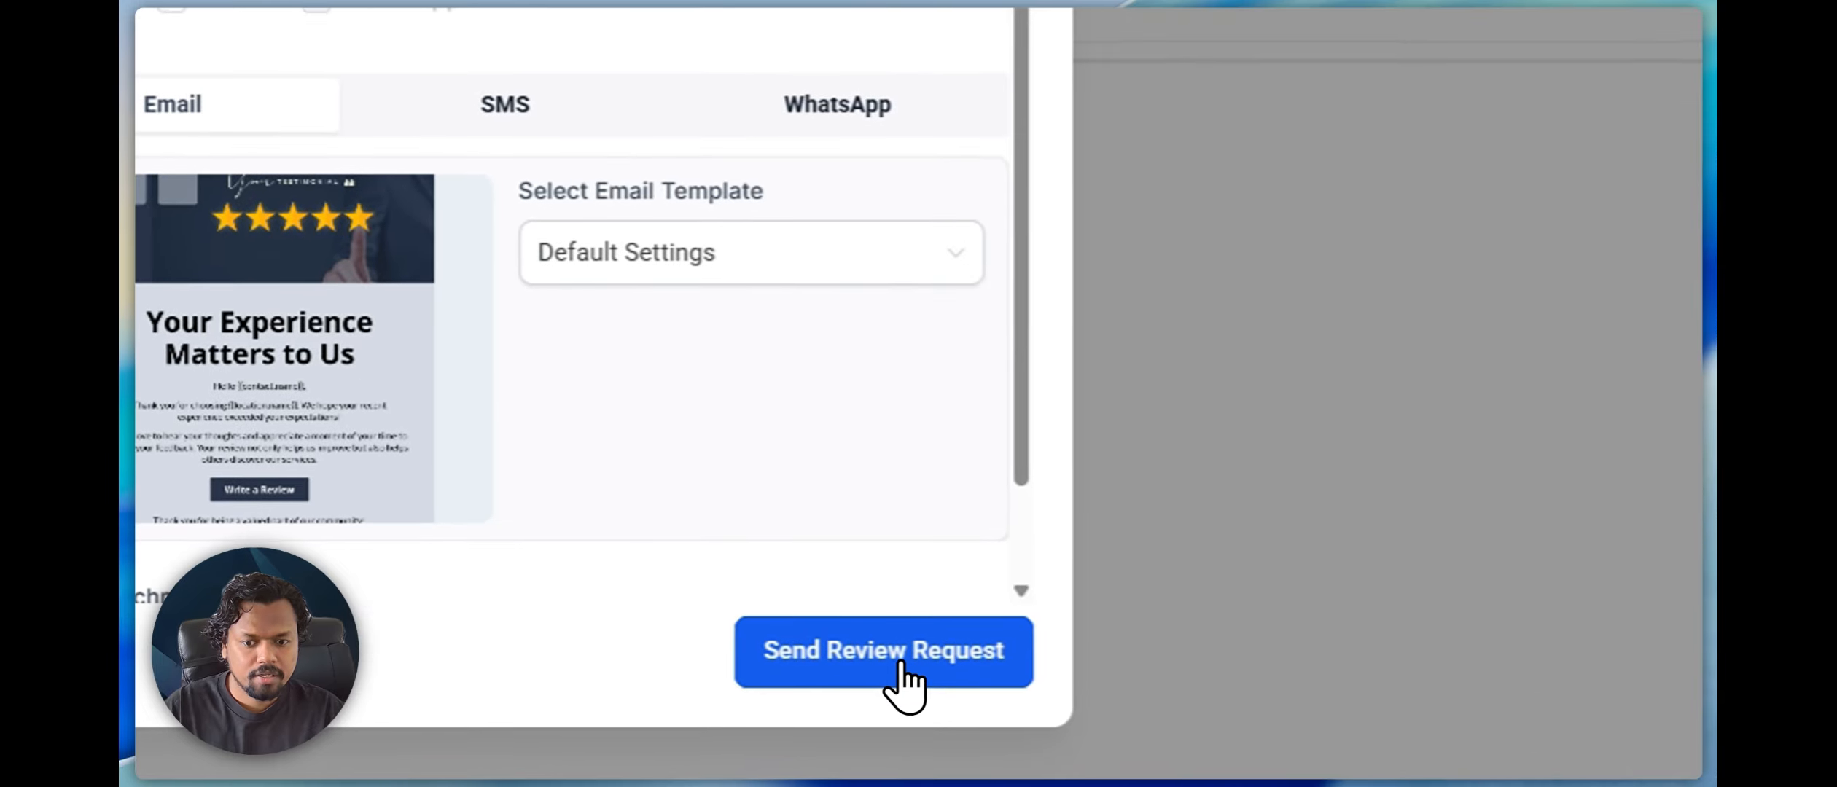
{"action": "left_click", "coordinate": [905, 665]}
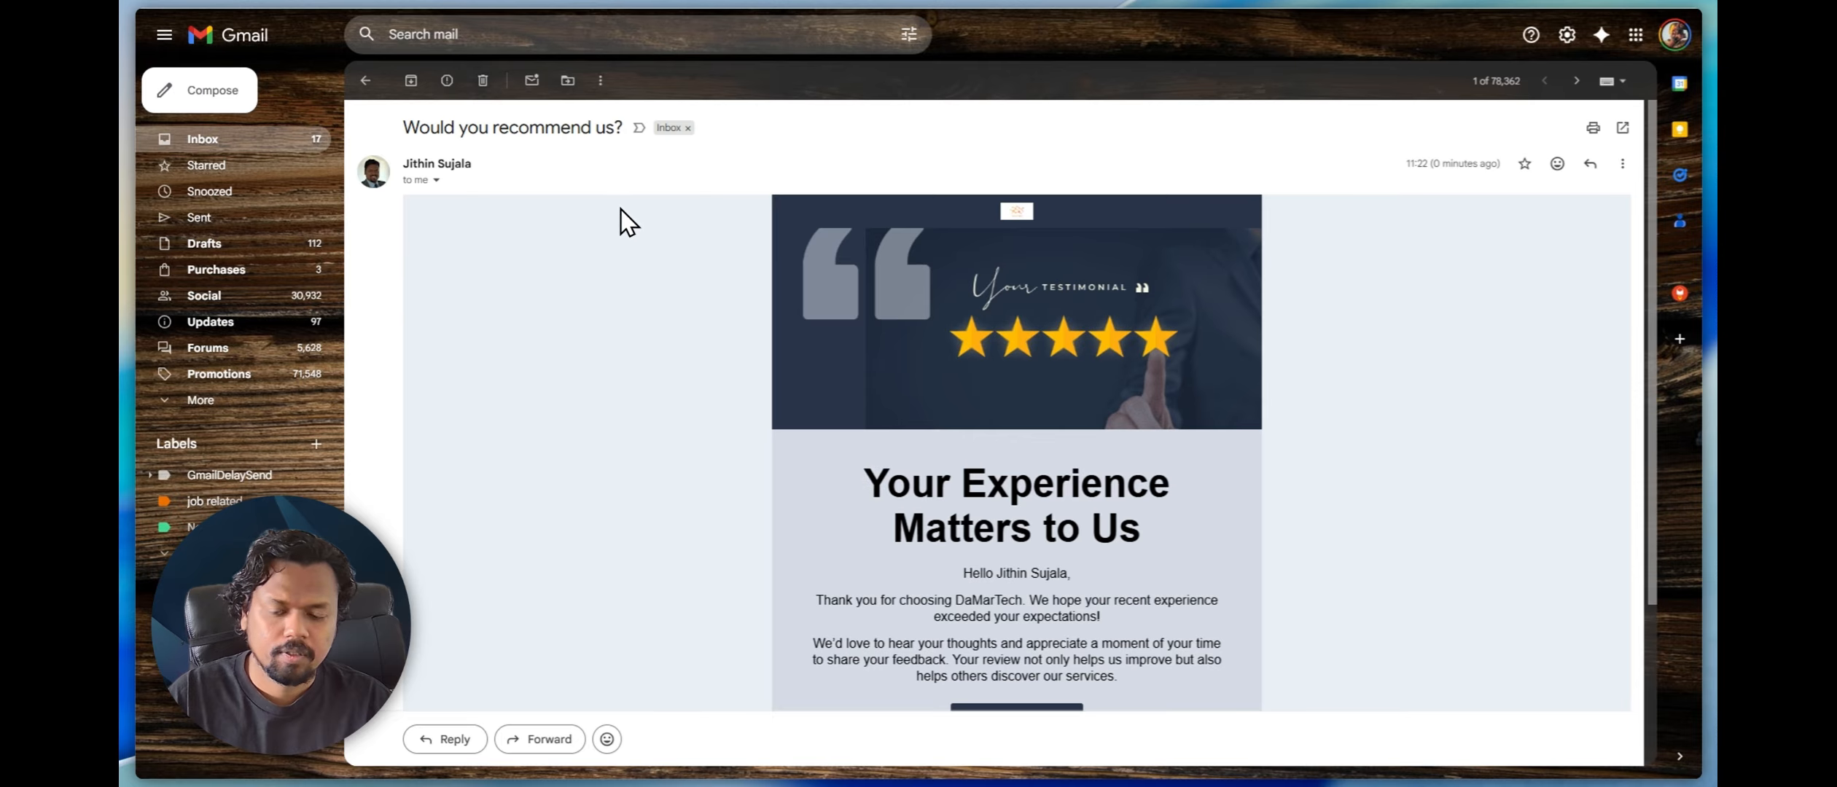
Switch to Gmail, read the received review request email and follow its Write a Review link
{"action": "scroll", "coordinate": [1031, 551], "scroll_direction": "down", "scroll_amount": 3}
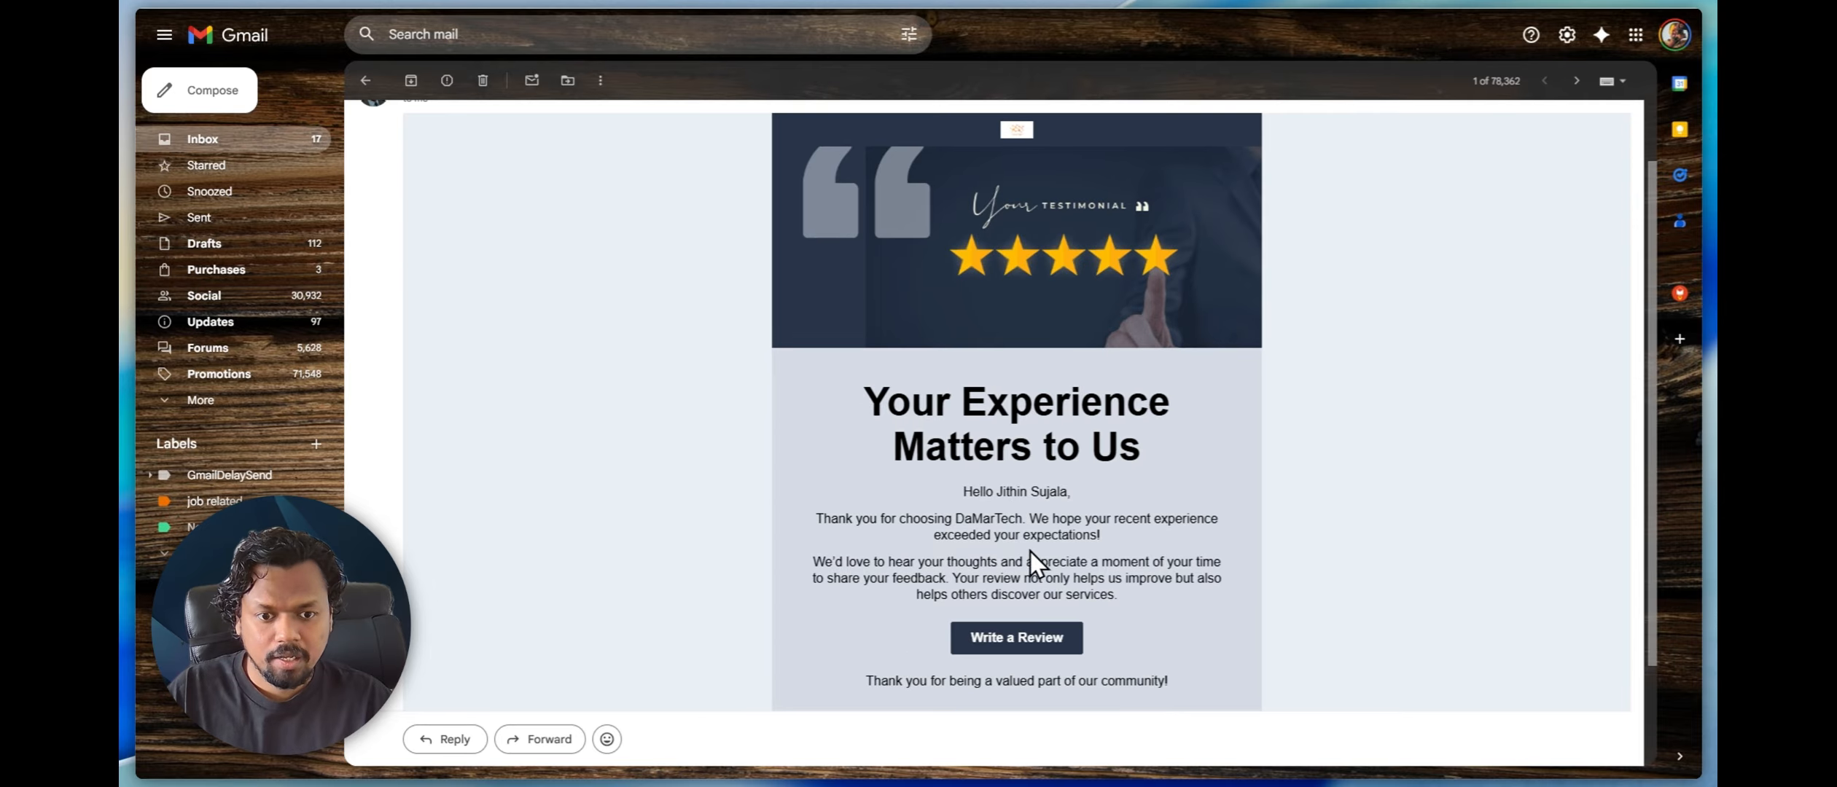
{"action": "scroll", "coordinate": [1023, 565], "scroll_direction": "up", "scroll_amount": 1}
{"action": "scroll", "coordinate": [1022, 565], "scroll_direction": "down", "scroll_amount": 1}
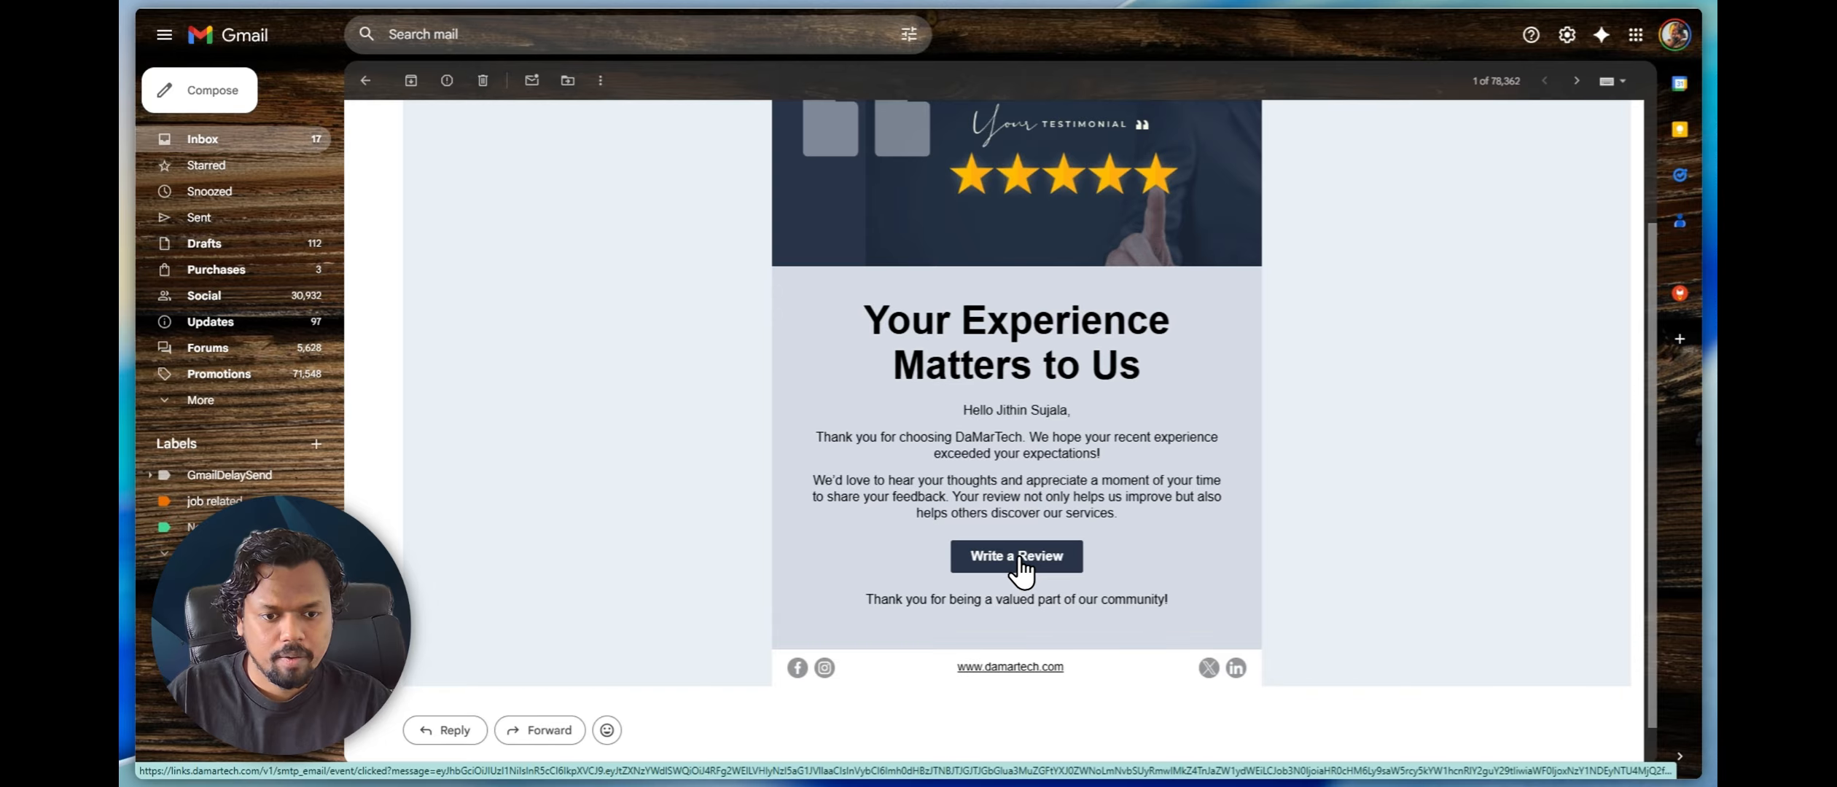
{"action": "left_click", "coordinate": [1018, 557]}
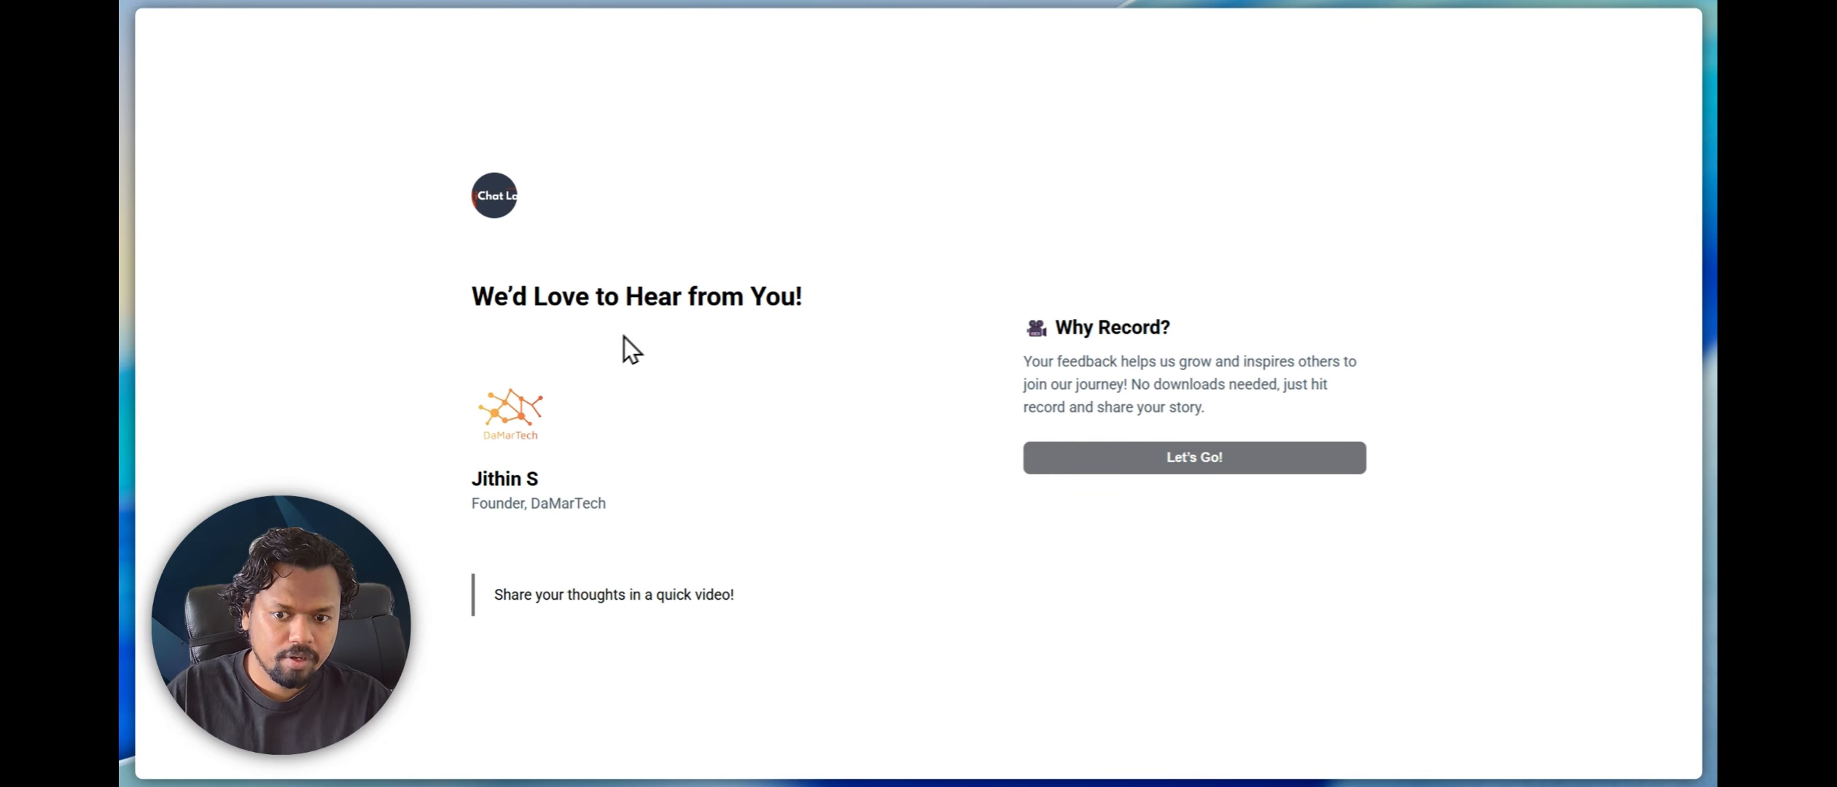
Start the testimonial, allow camera and microphone access, and record a video answer to Tell Us About Your Experience
{"action": "left_click", "coordinate": [1192, 461]}
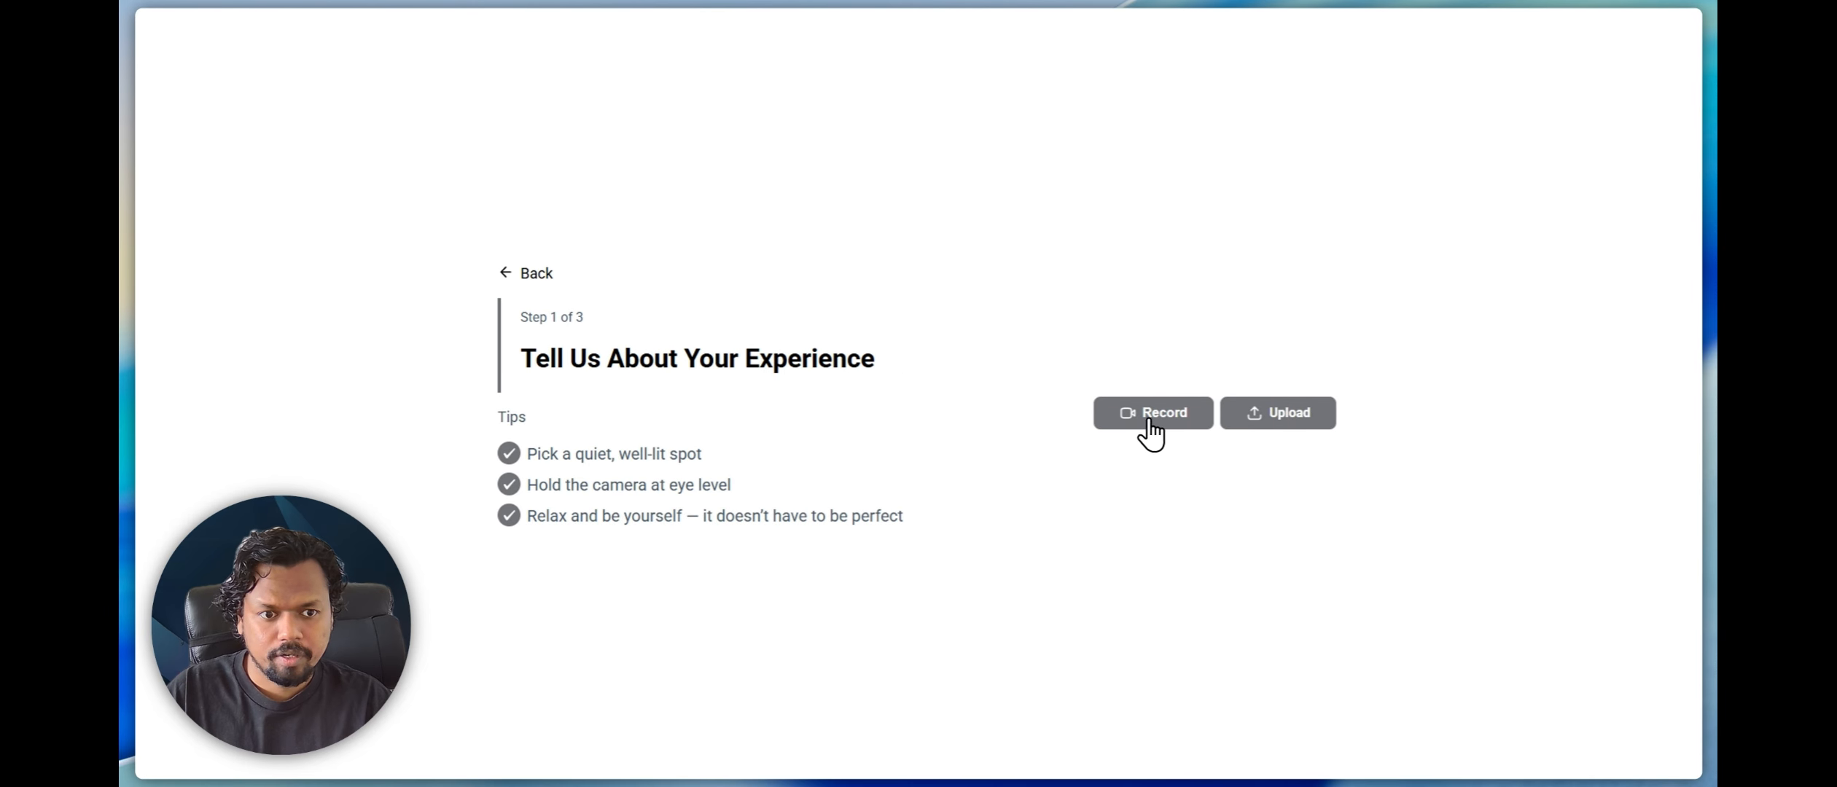
{"action": "left_click", "coordinate": [1167, 420]}
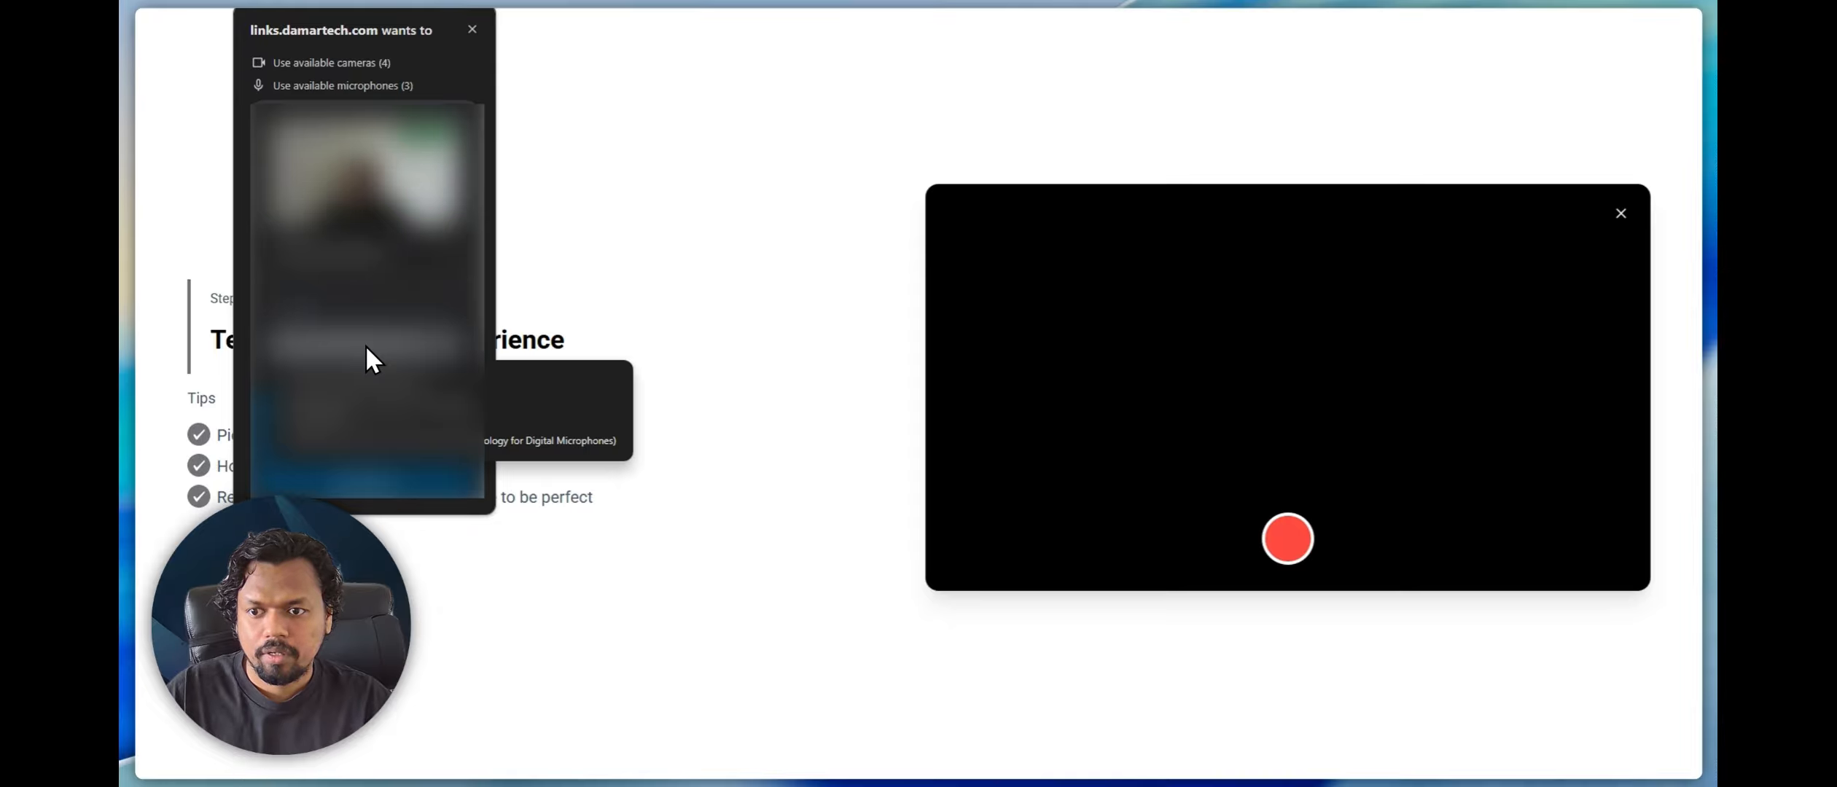
{"action": "left_click", "coordinate": [359, 418]}
{"action": "left_click", "coordinate": [366, 405]}
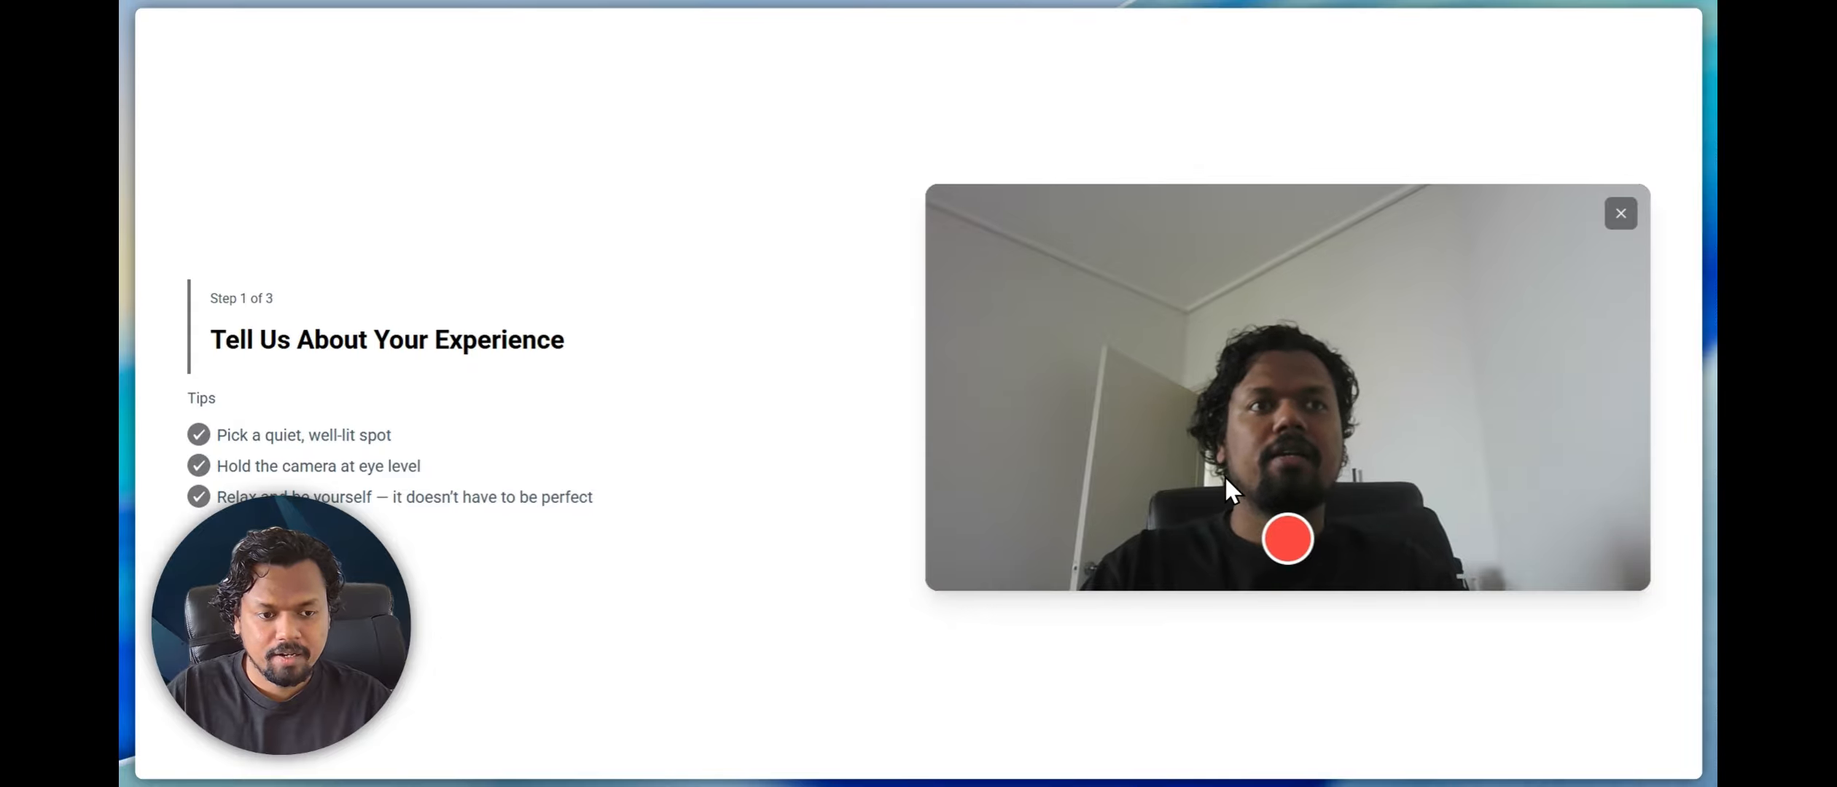
{"action": "left_click", "coordinate": [1285, 539]}
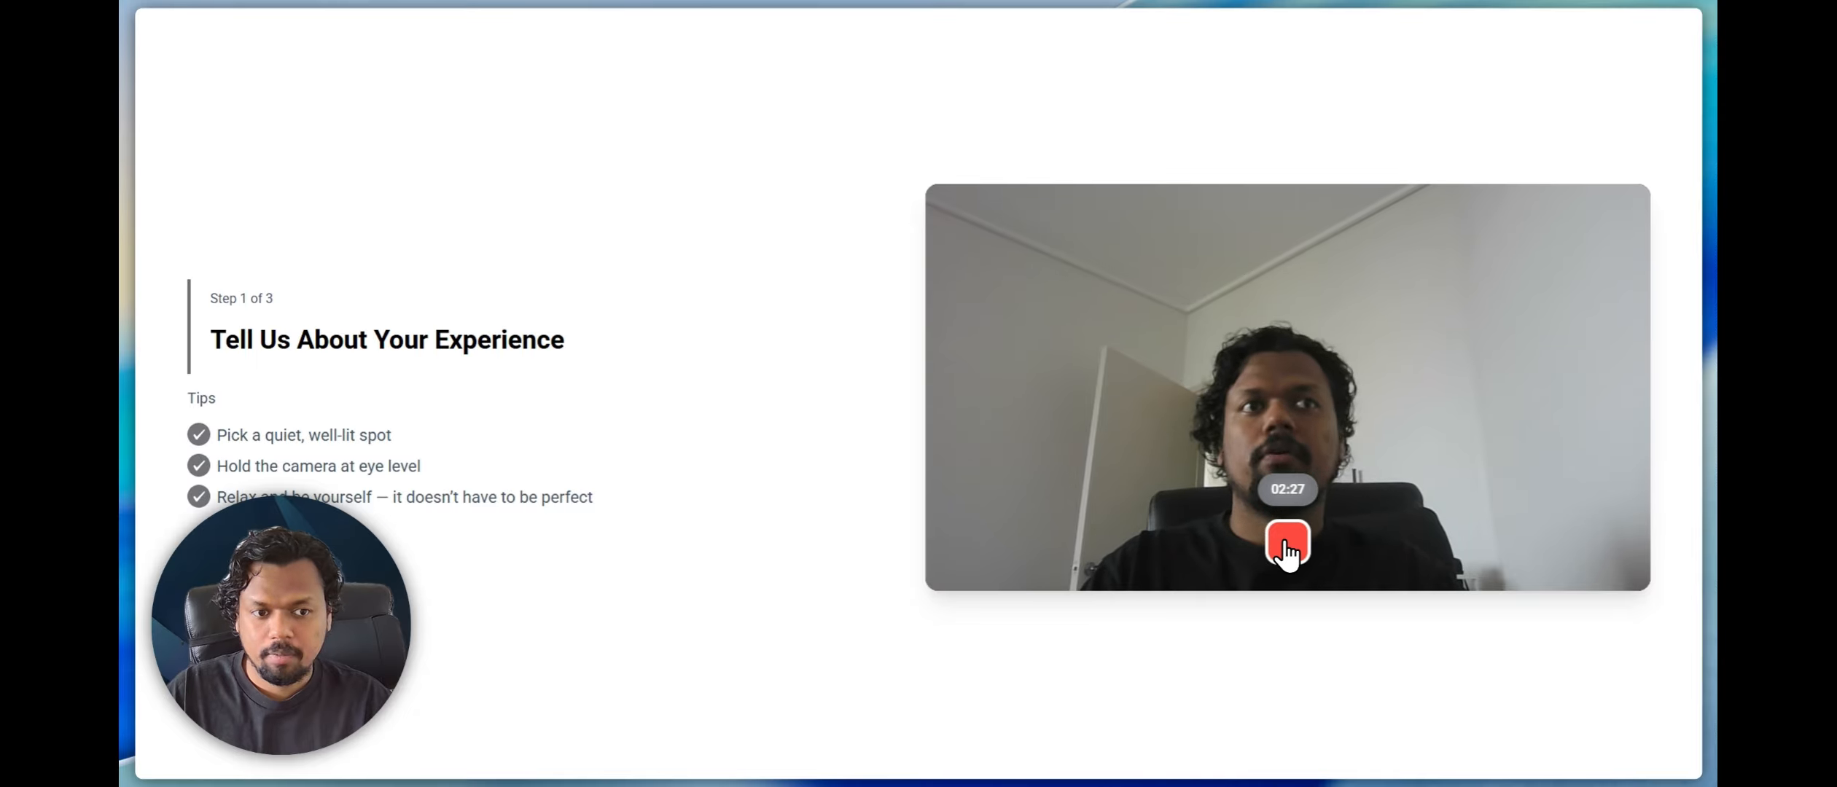
{"action": "left_click", "coordinate": [1286, 546]}
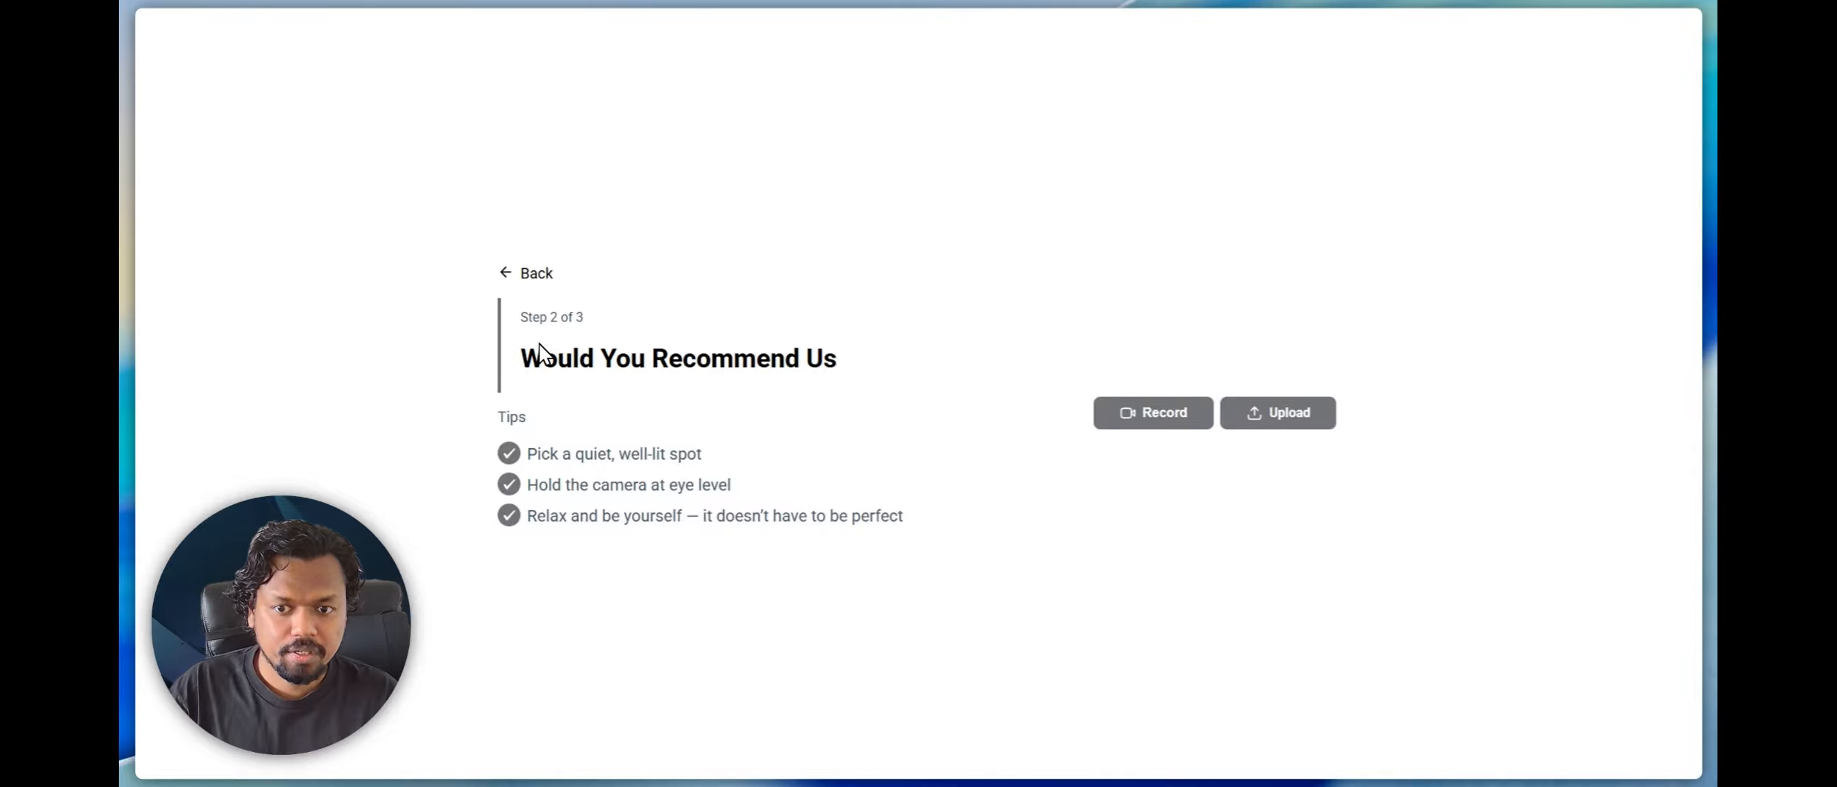
Record a short video answer to Would You Recommend Us and confirm its upload
{"action": "left_click_drag", "start_coordinate": [522, 355], "coordinate": [884, 355]}
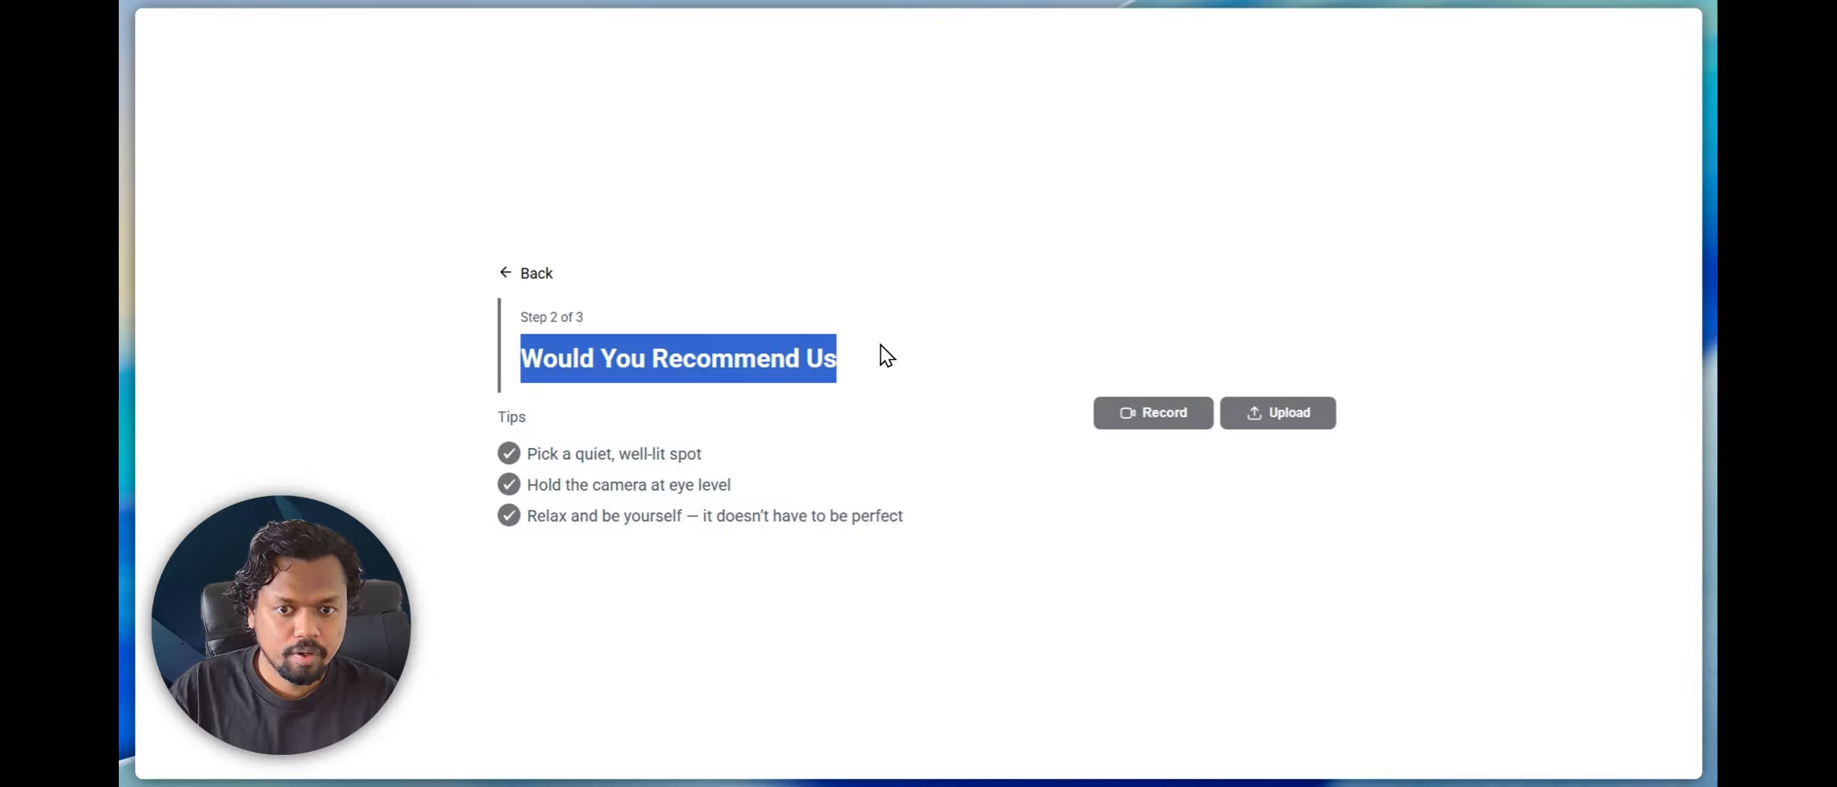
{"action": "left_click", "coordinate": [1150, 419]}
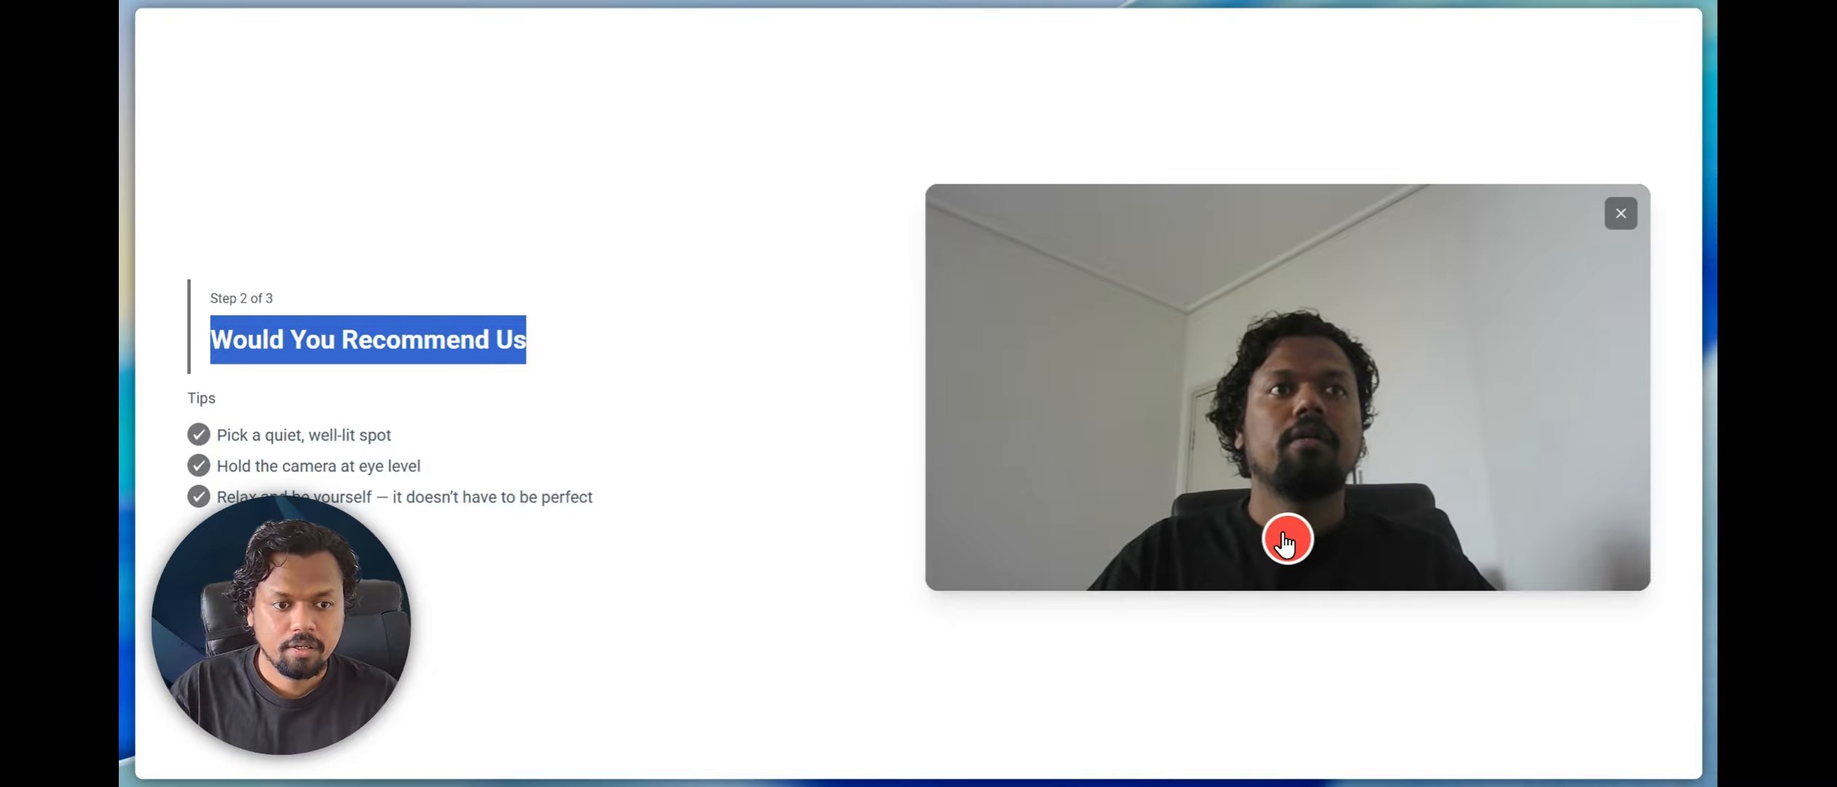
{"action": "left_click", "coordinate": [1286, 542]}
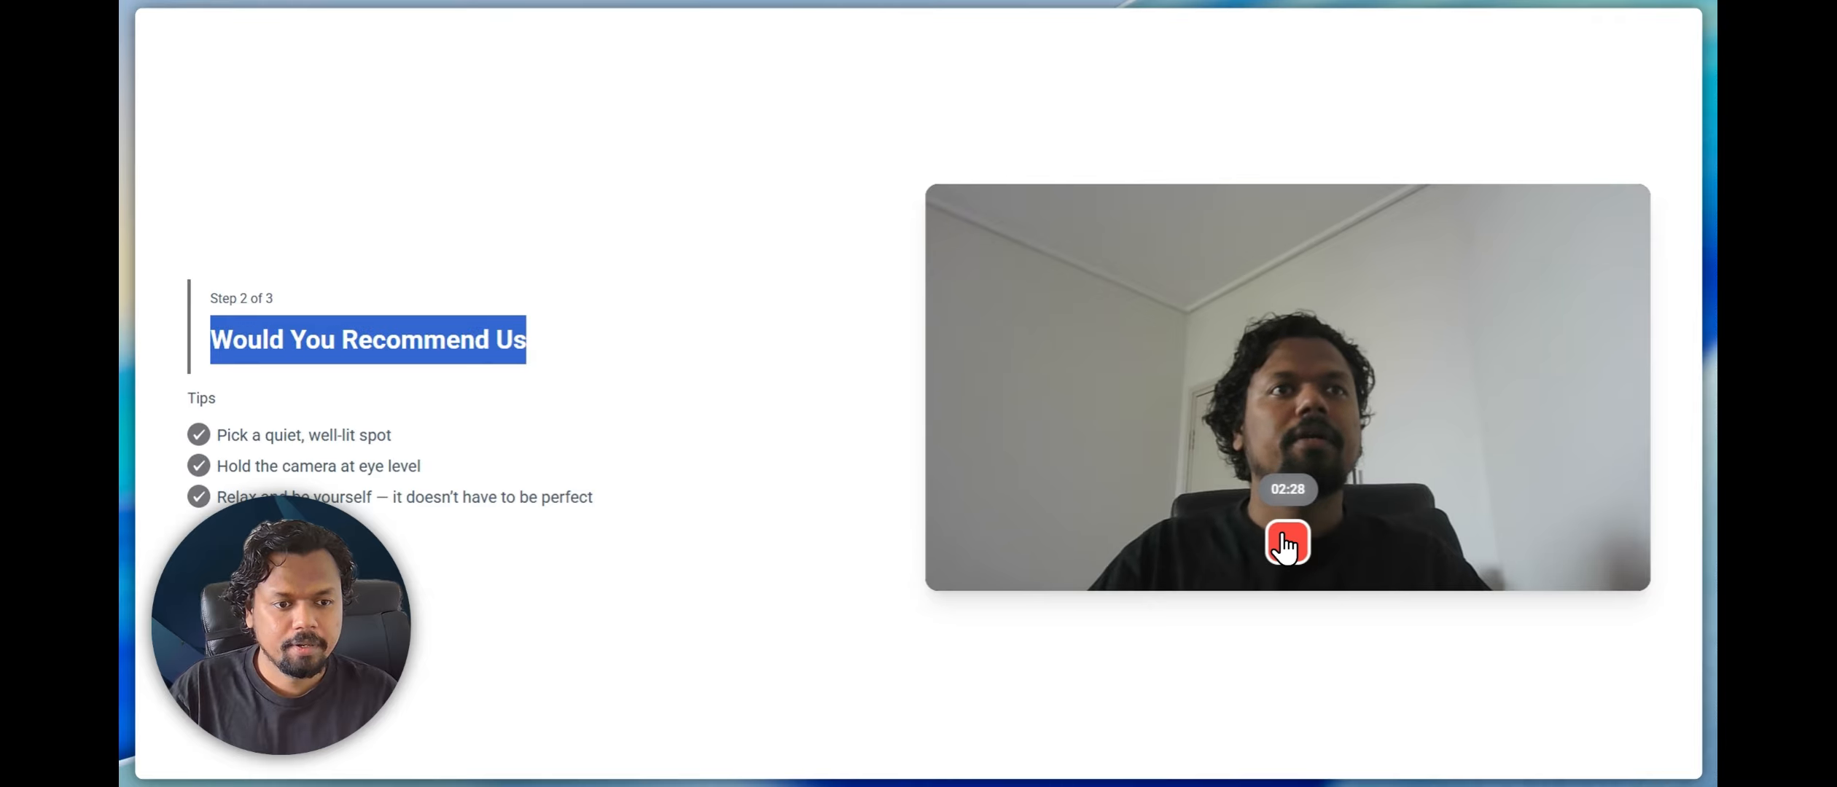
{"action": "left_click", "coordinate": [1286, 542]}
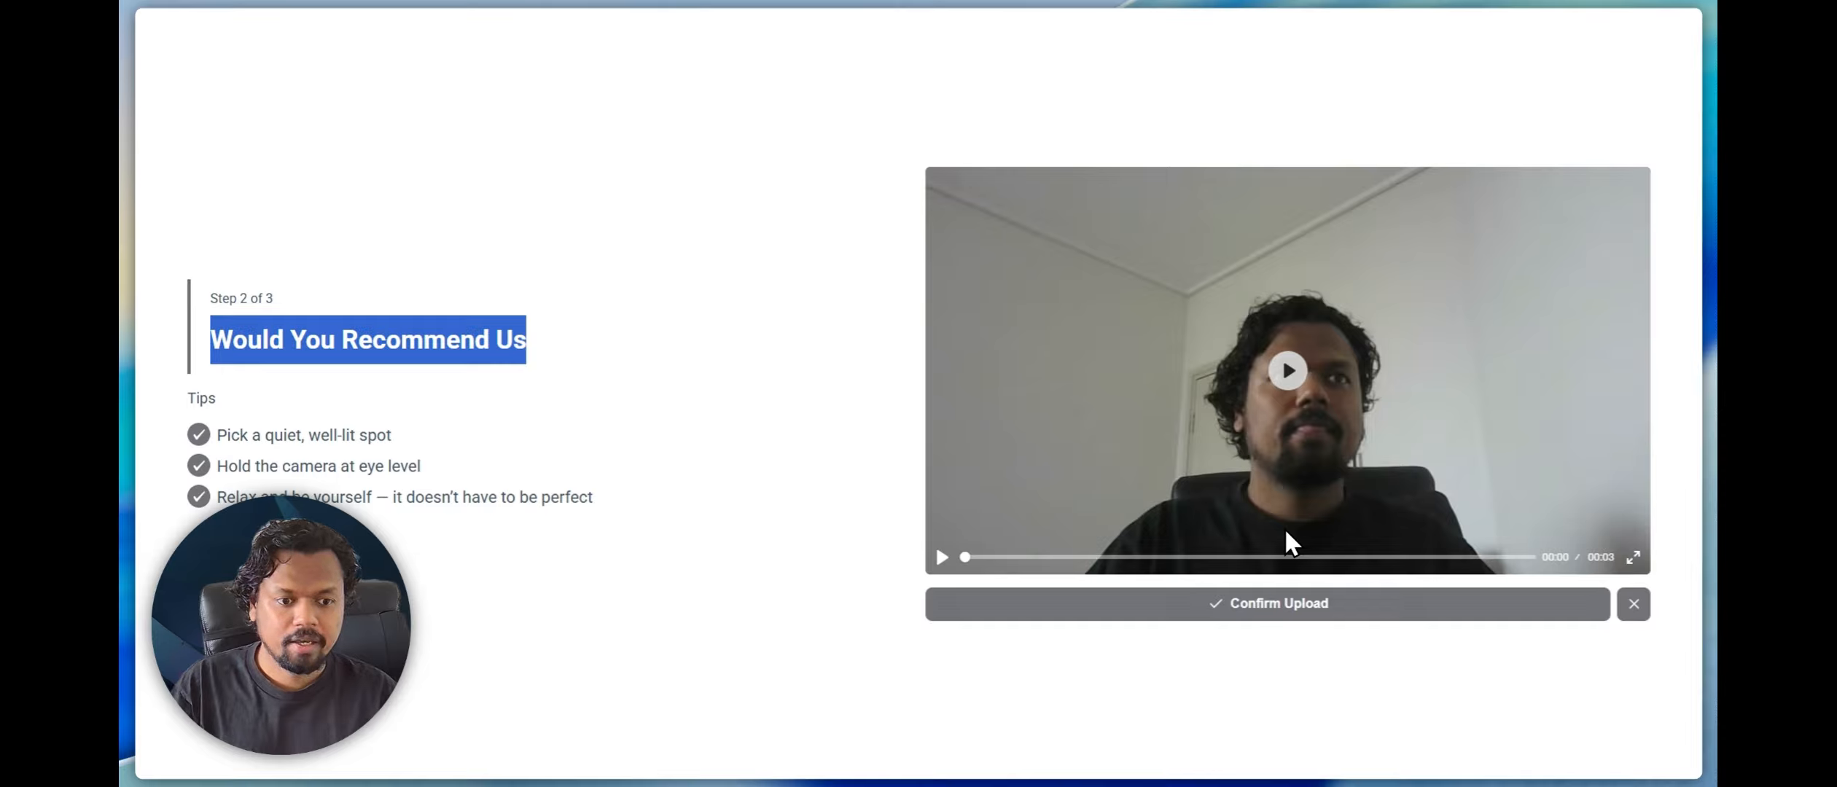
{"action": "left_click", "coordinate": [1292, 604]}
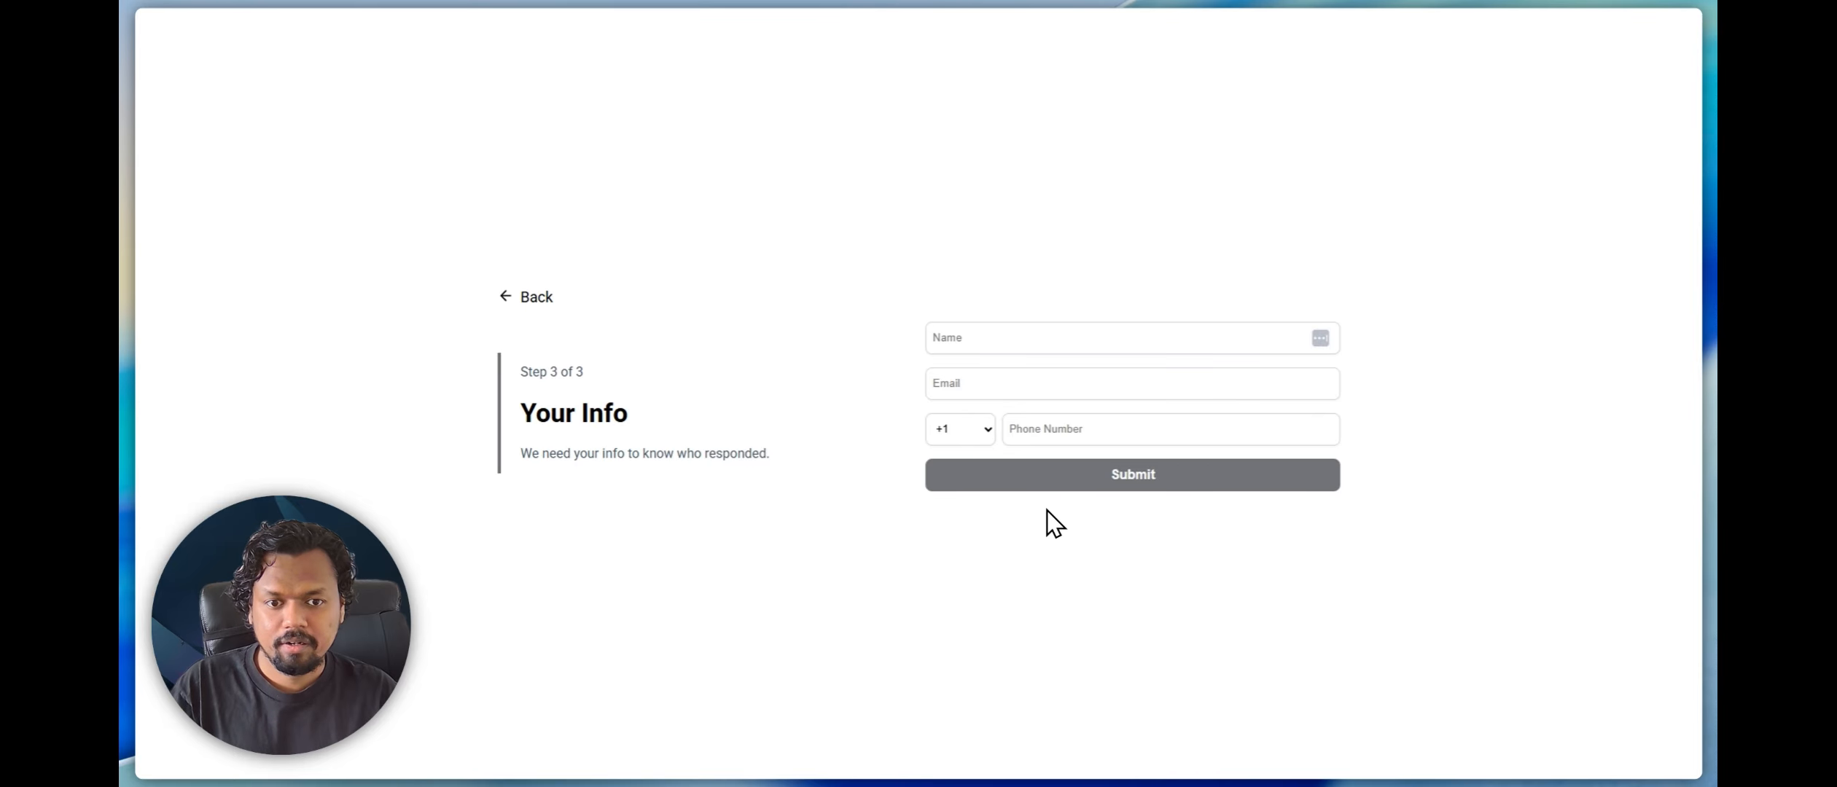
Fill in the respondent's name, email and phone number and submit the video testimonial
{"action": "left_click", "coordinate": [999, 344]}
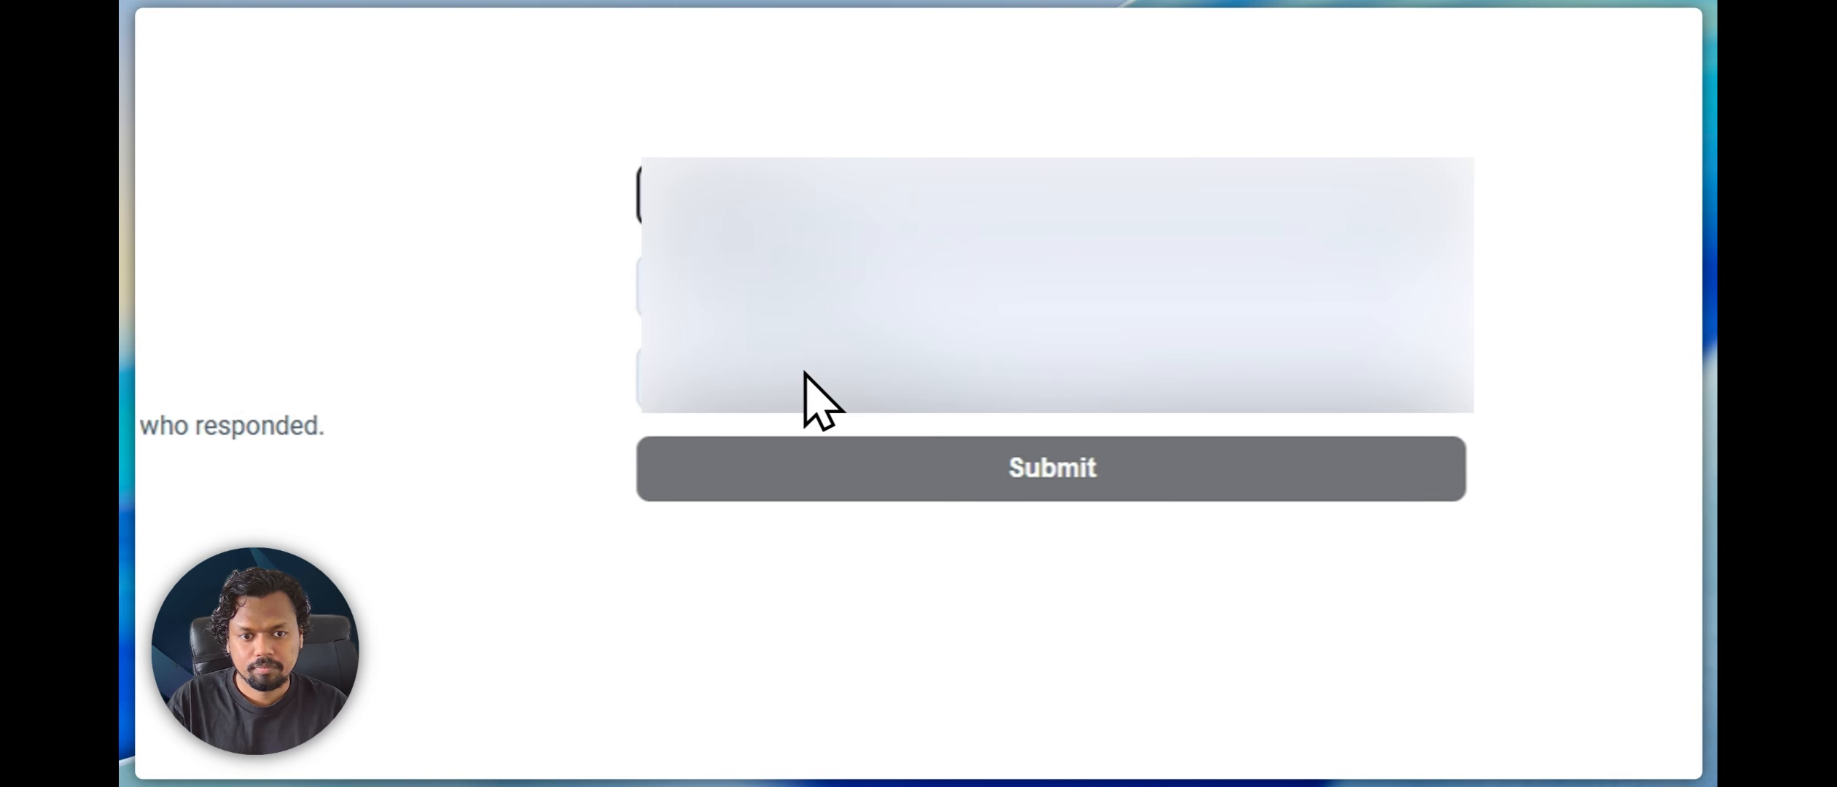
{"action": "left_click", "coordinate": [929, 567]}
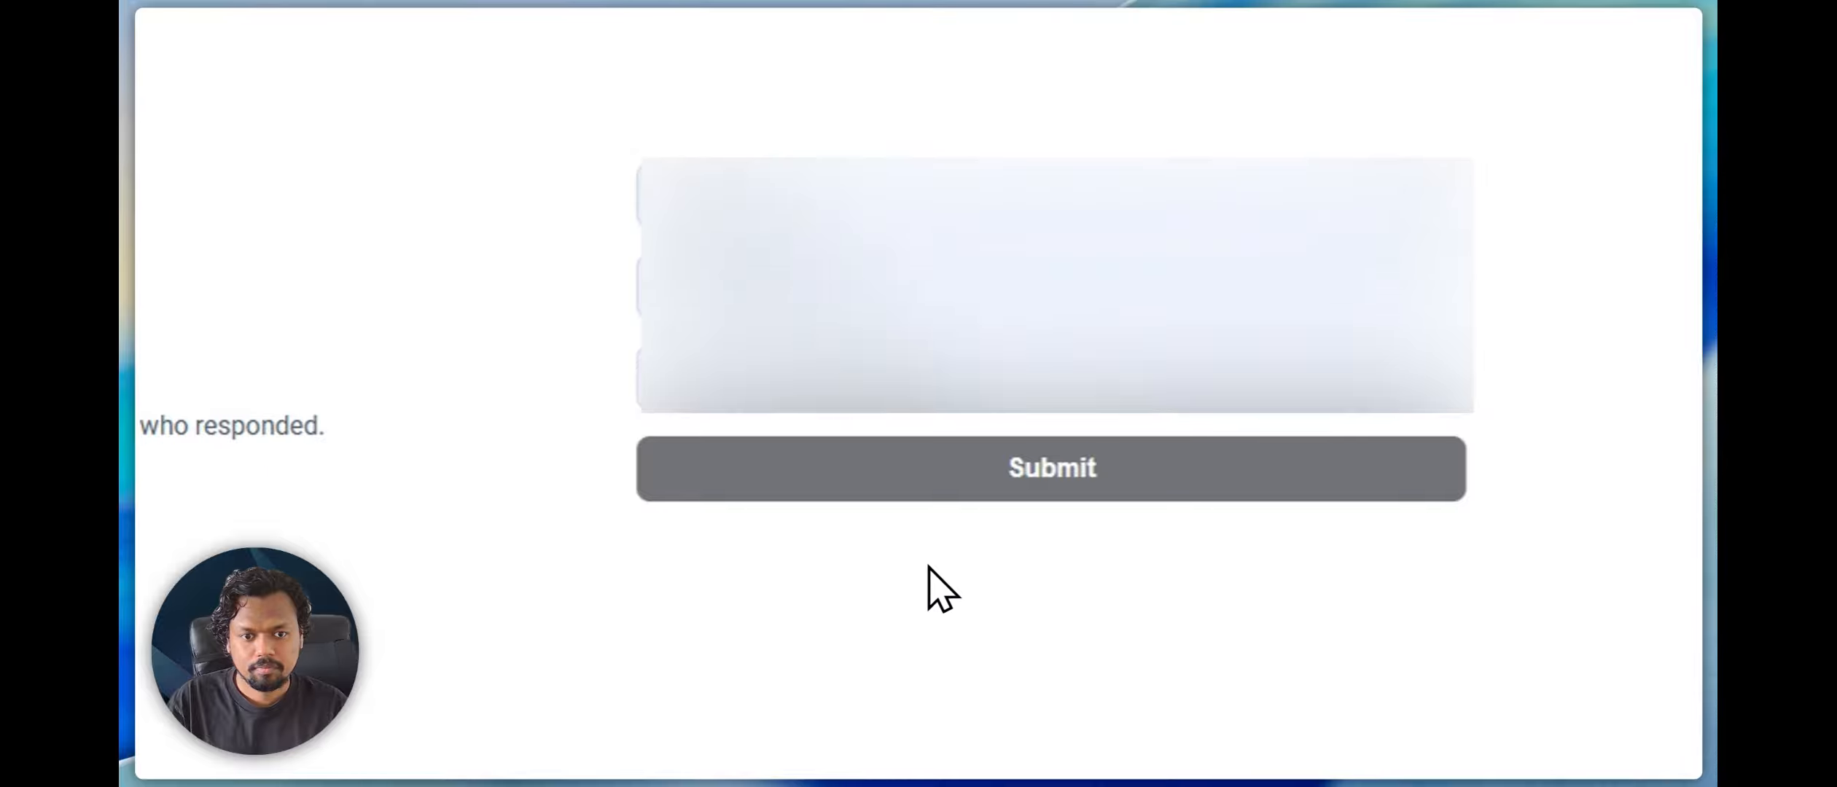
{"action": "left_click", "coordinate": [1068, 475]}
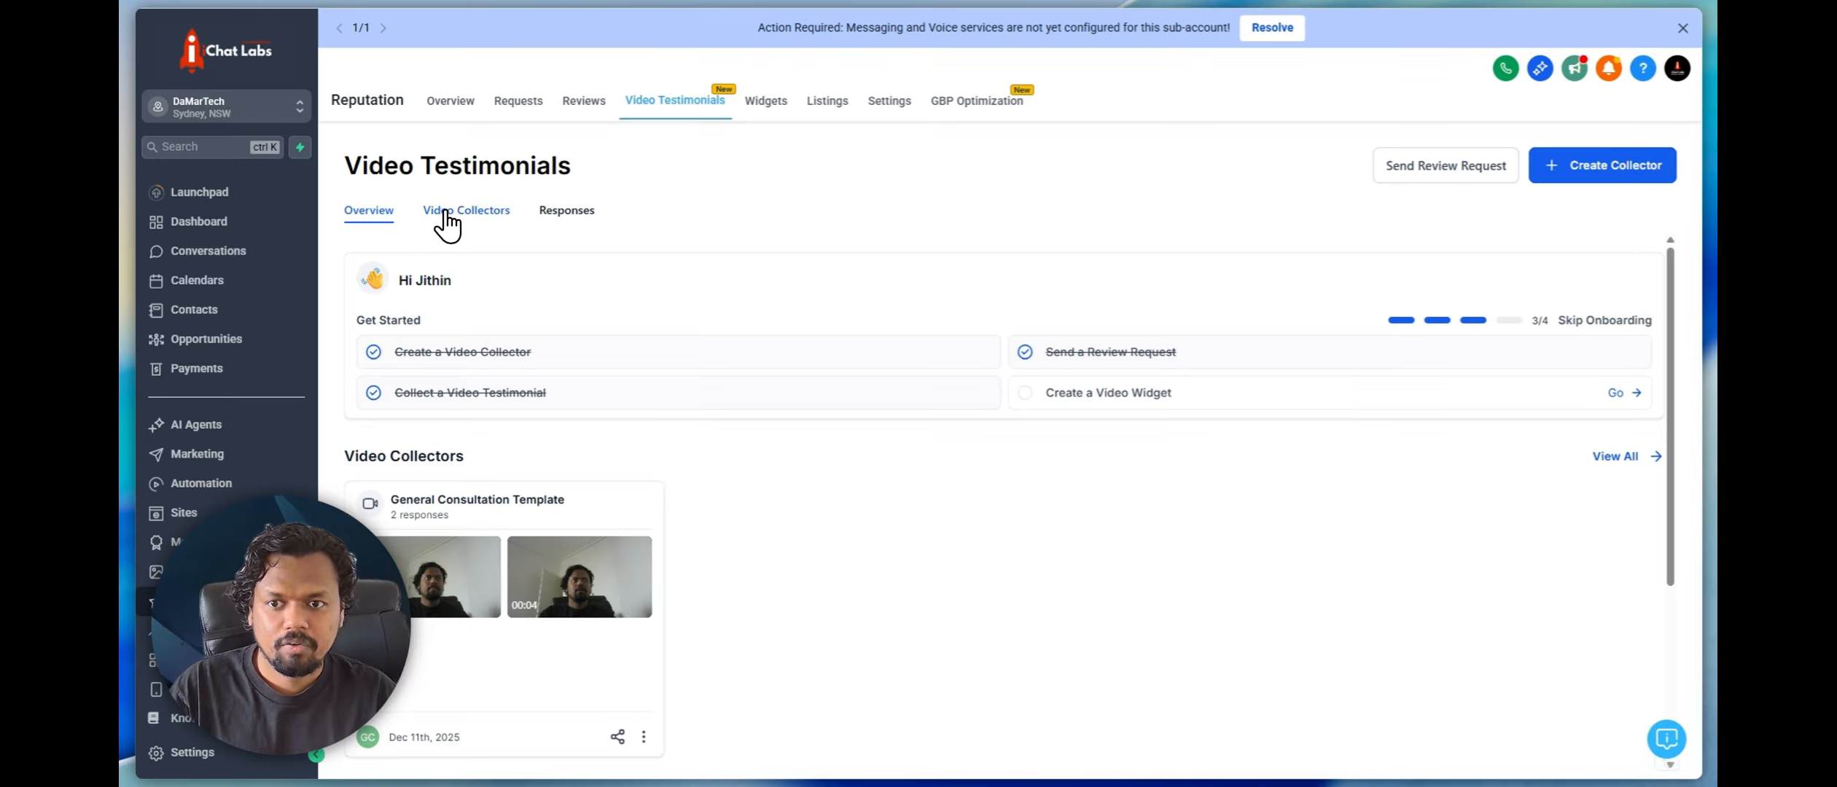
View the video collectors, then list the testimonial responses filtered by the General Consultation Template collector
{"action": "left_click", "coordinate": [444, 212]}
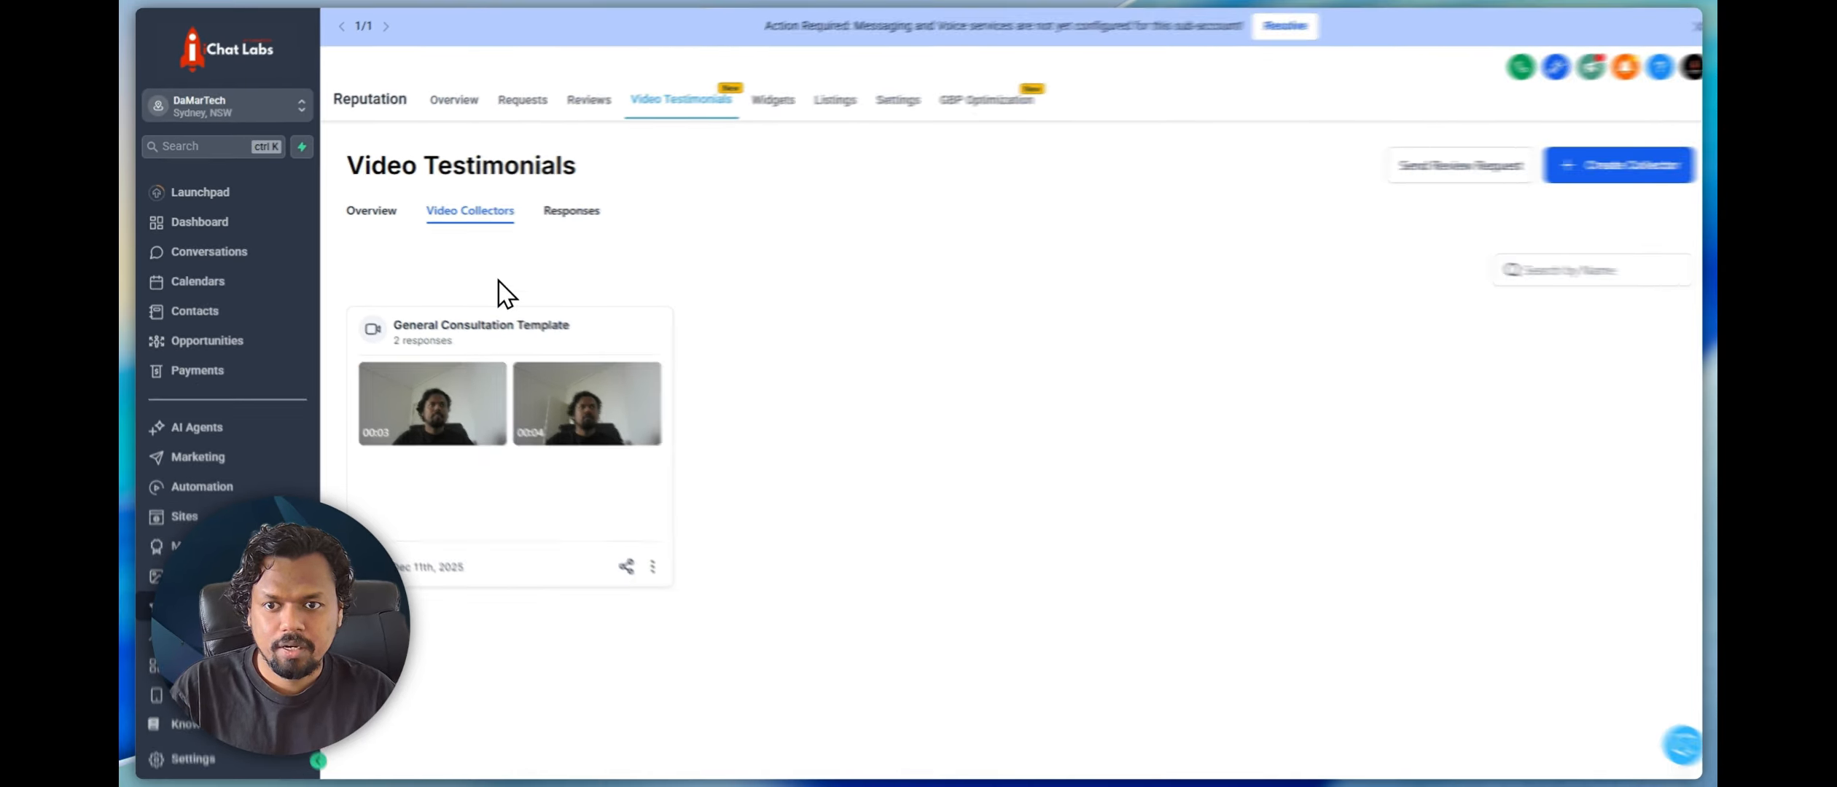
{"action": "left_click", "coordinate": [559, 213]}
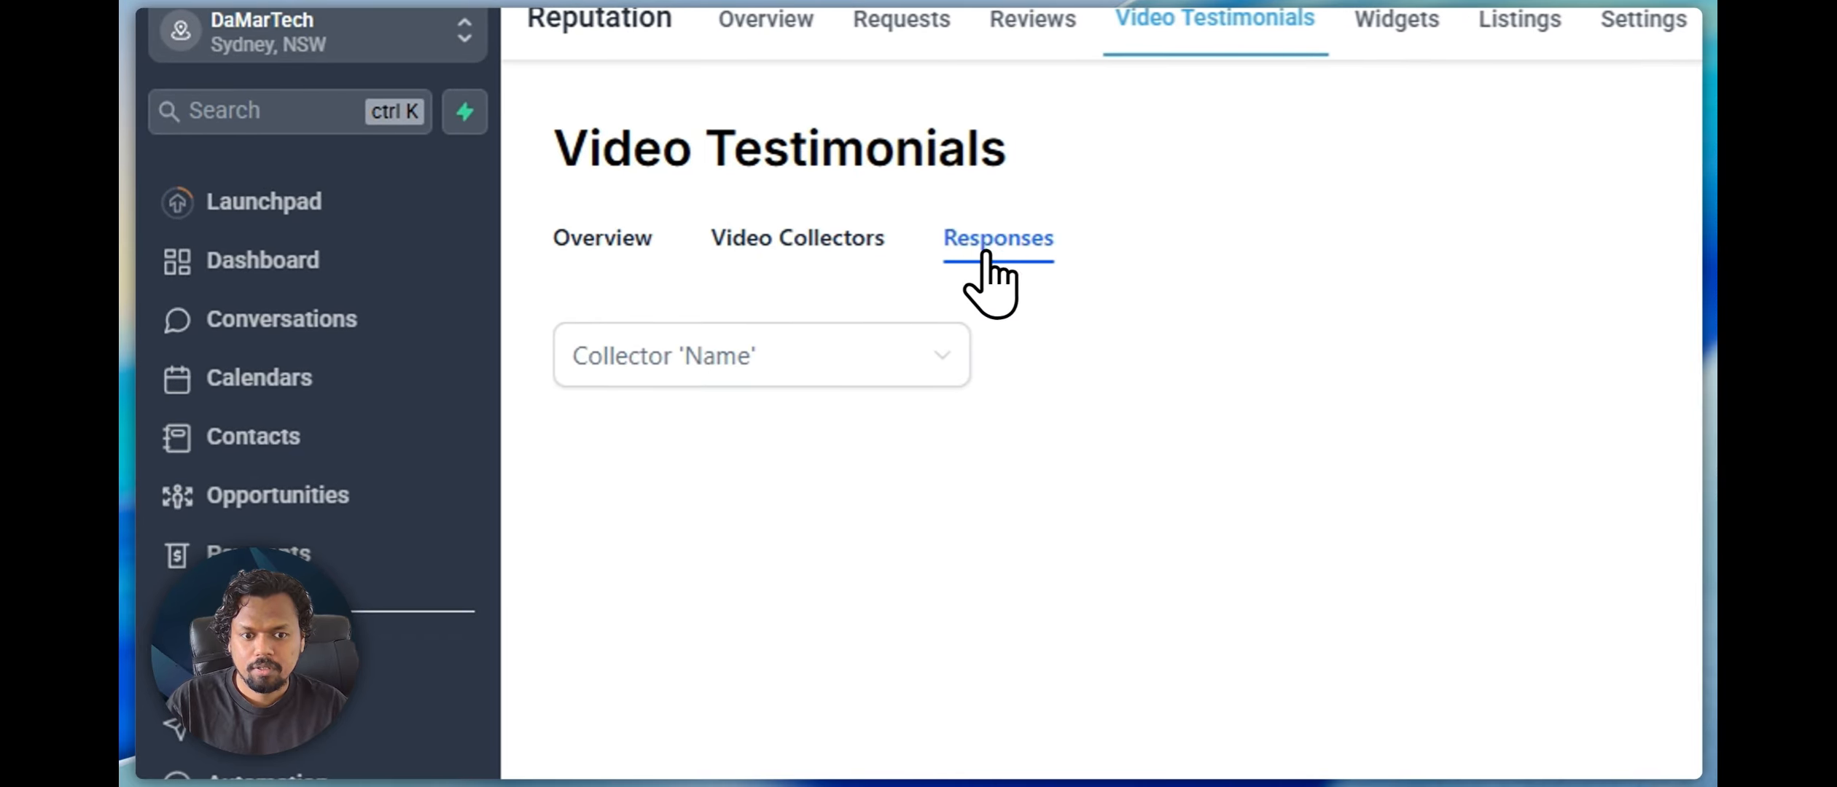
{"action": "left_click", "coordinate": [729, 356]}
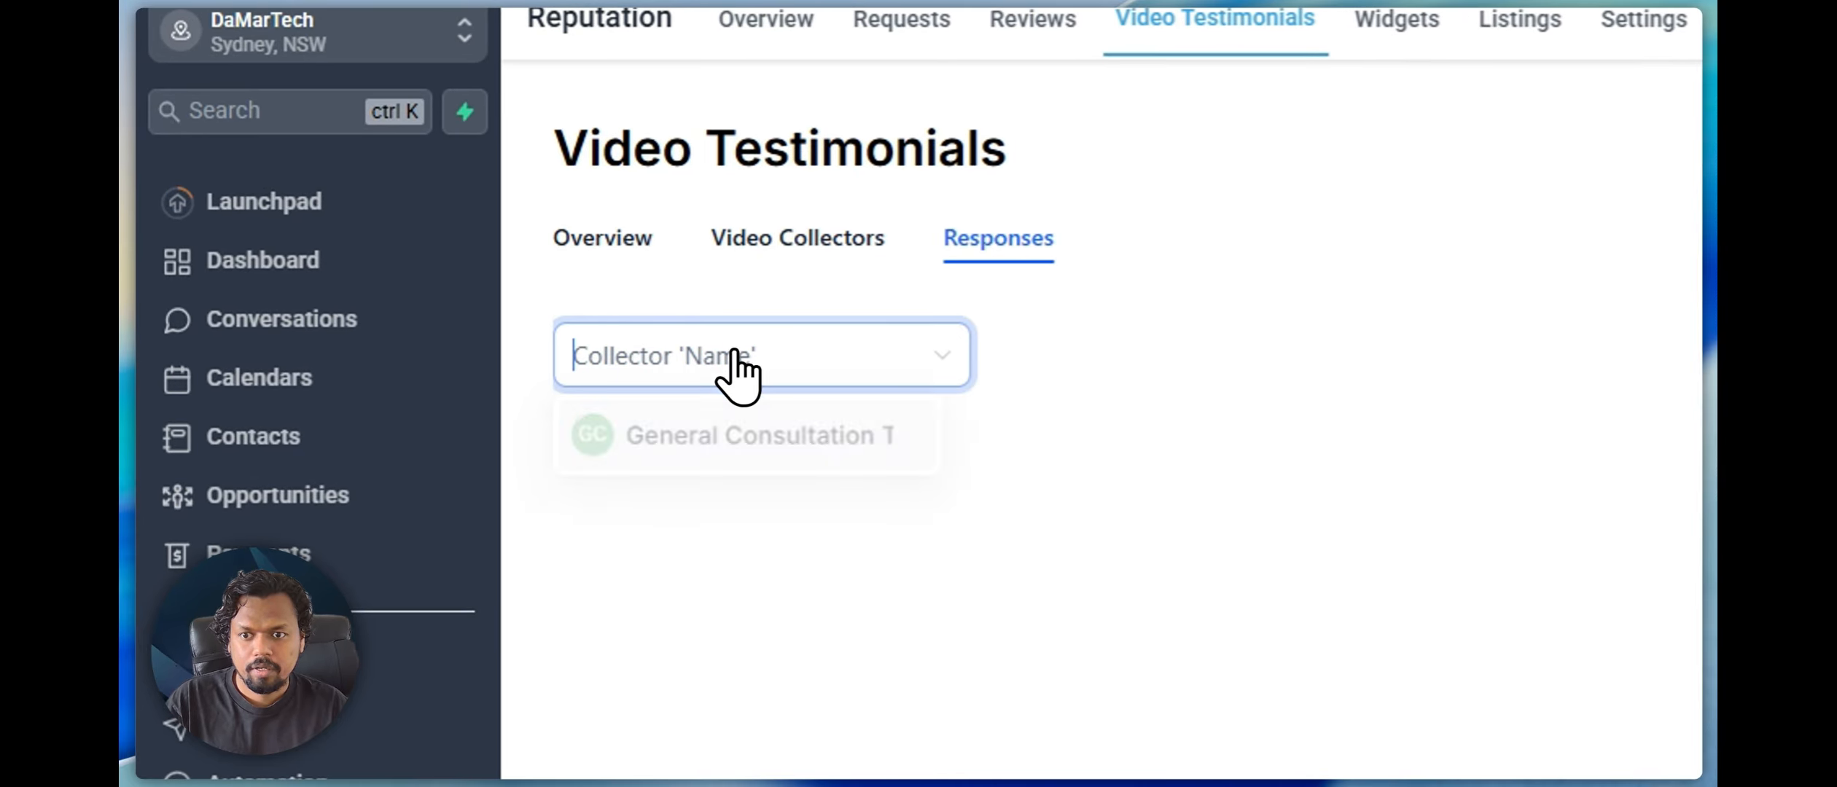
{"action": "left_click", "coordinate": [713, 461]}
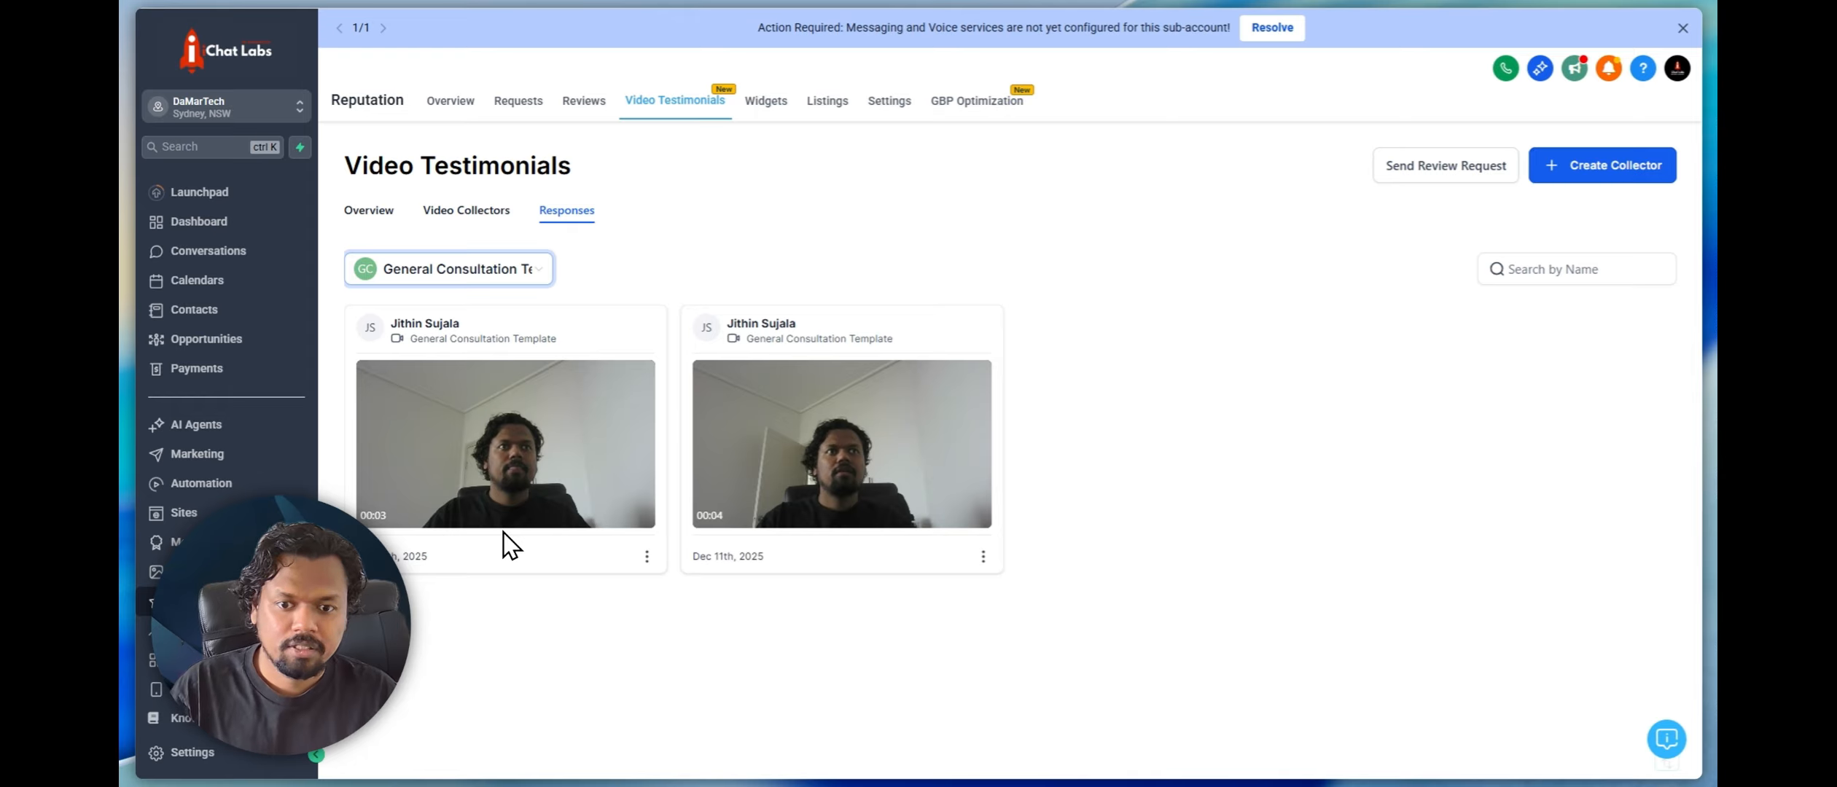
Check the actions available for the first video response and open its details
{"action": "left_click", "coordinate": [647, 556]}
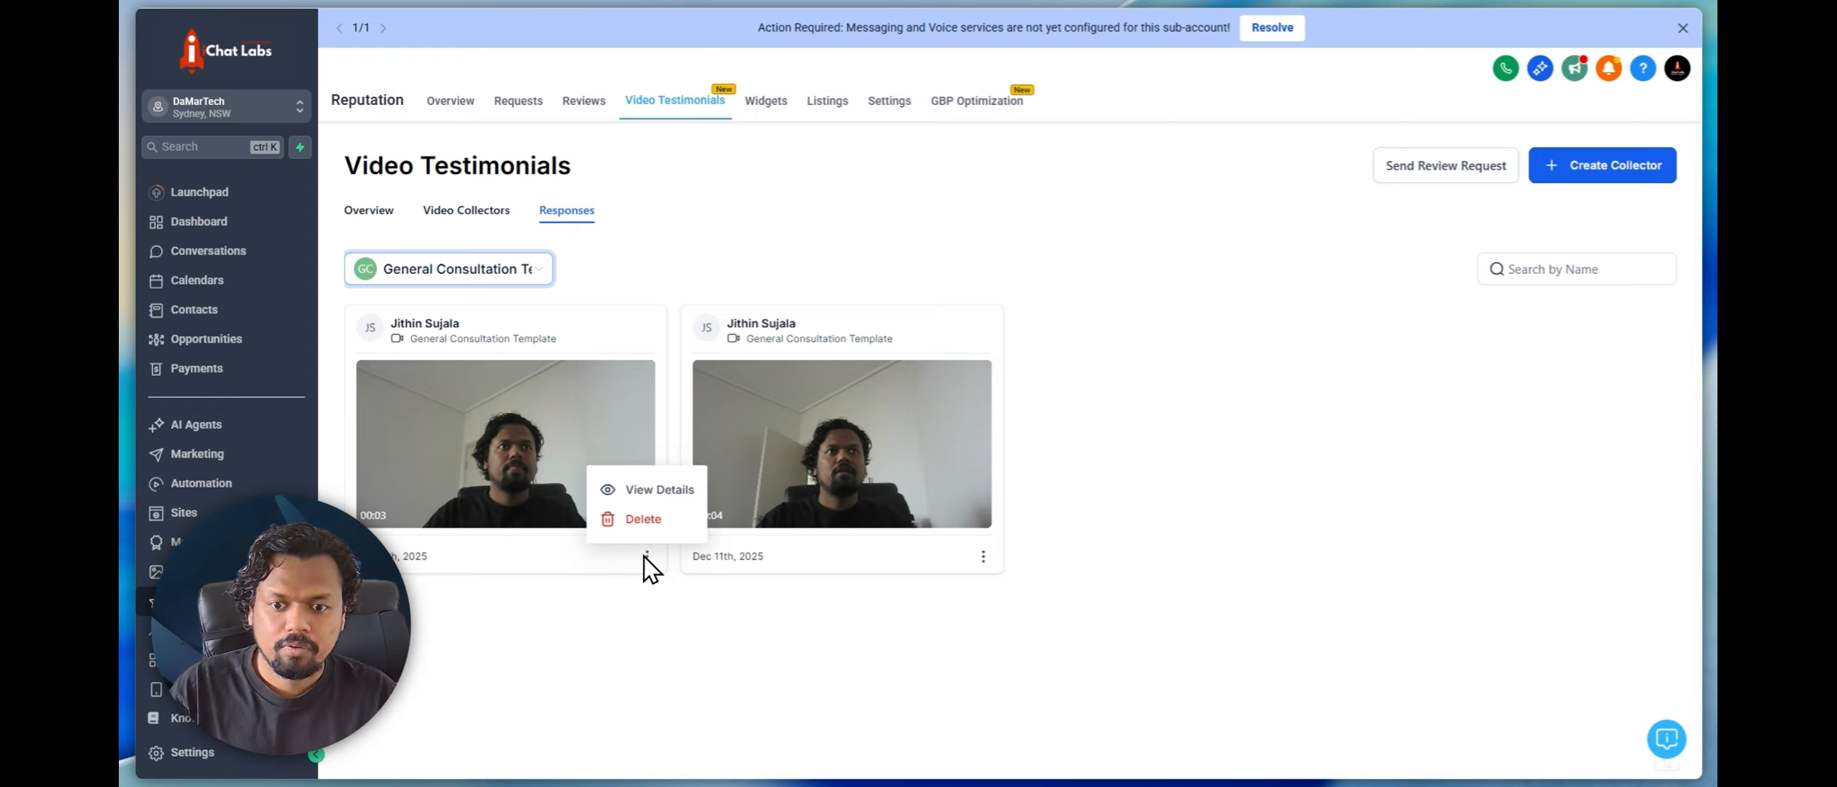
{"action": "left_click", "coordinate": [617, 599]}
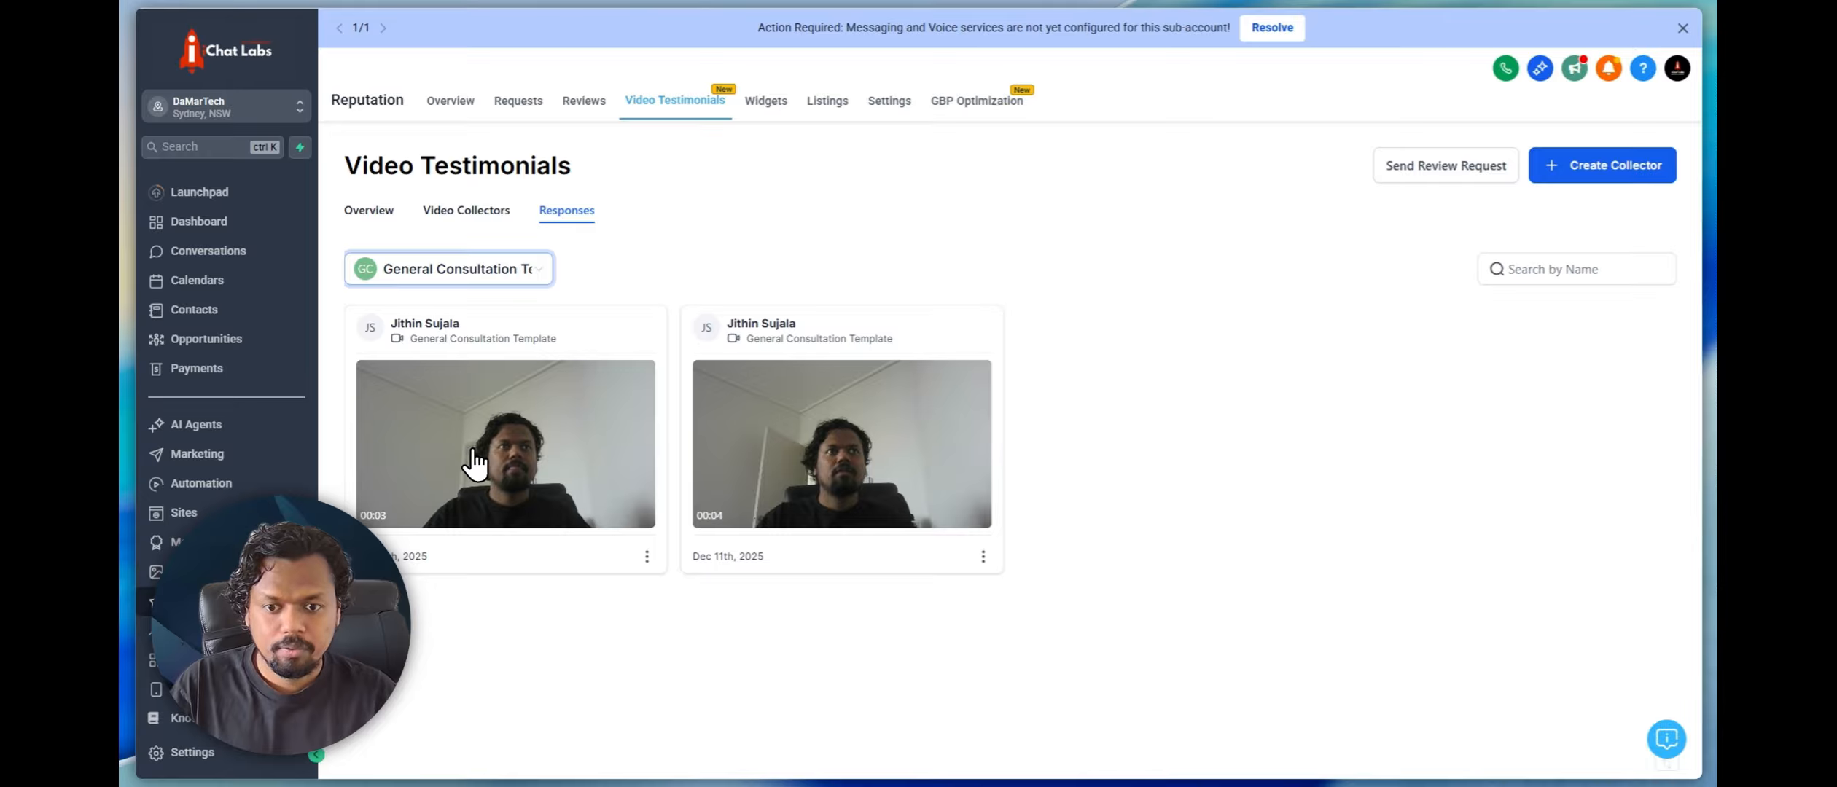
{"action": "left_click", "coordinate": [647, 556]}
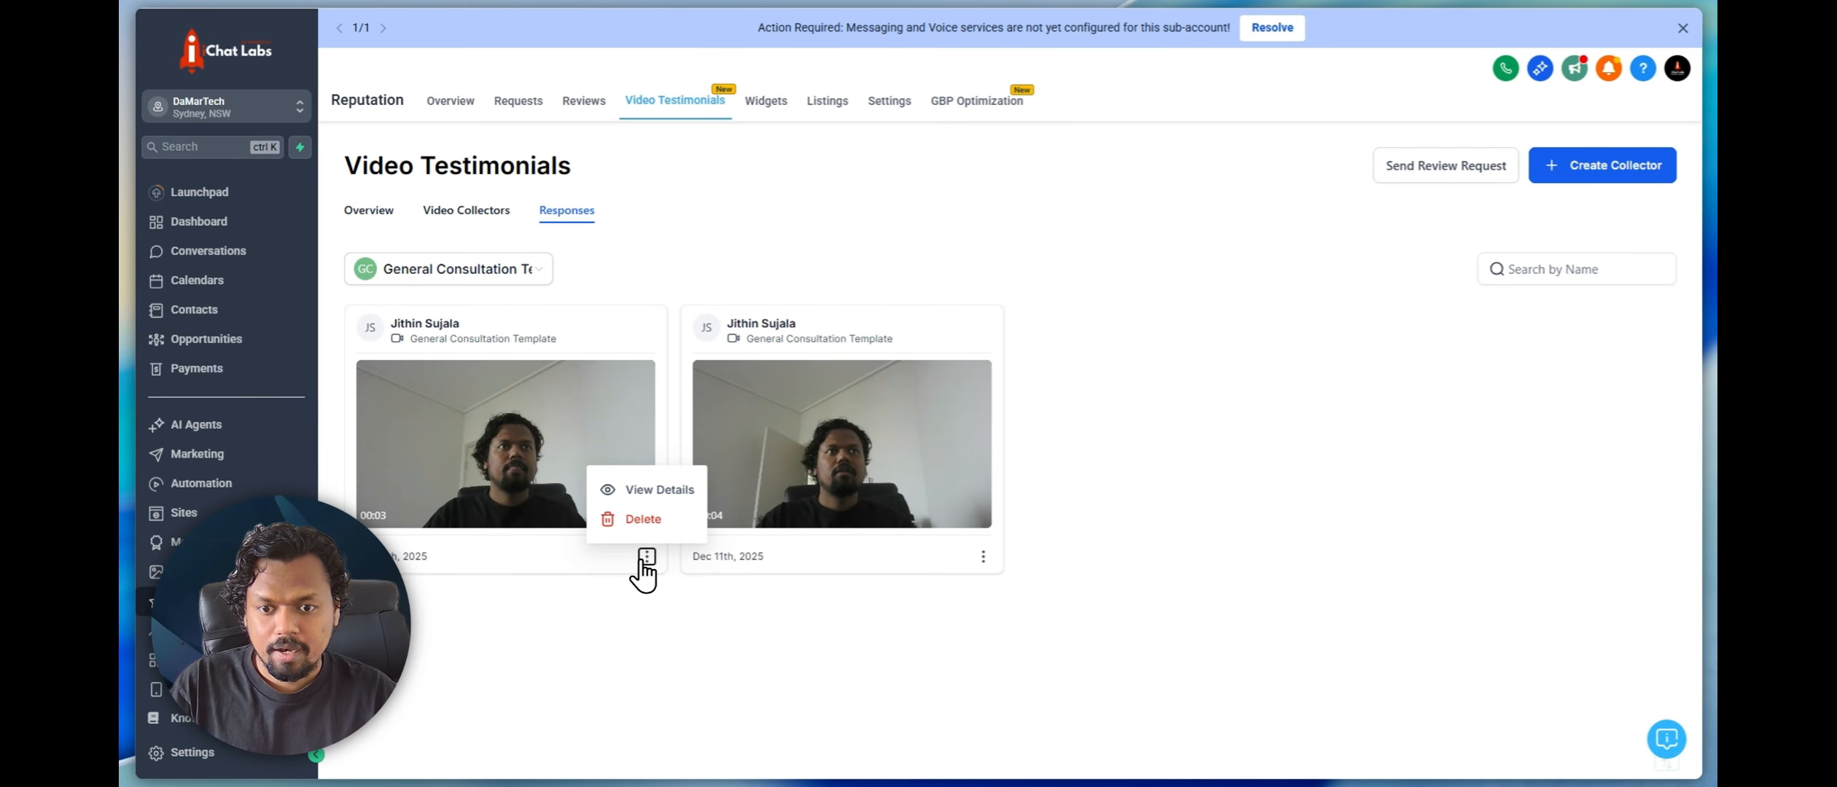
{"action": "left_click", "coordinate": [600, 492]}
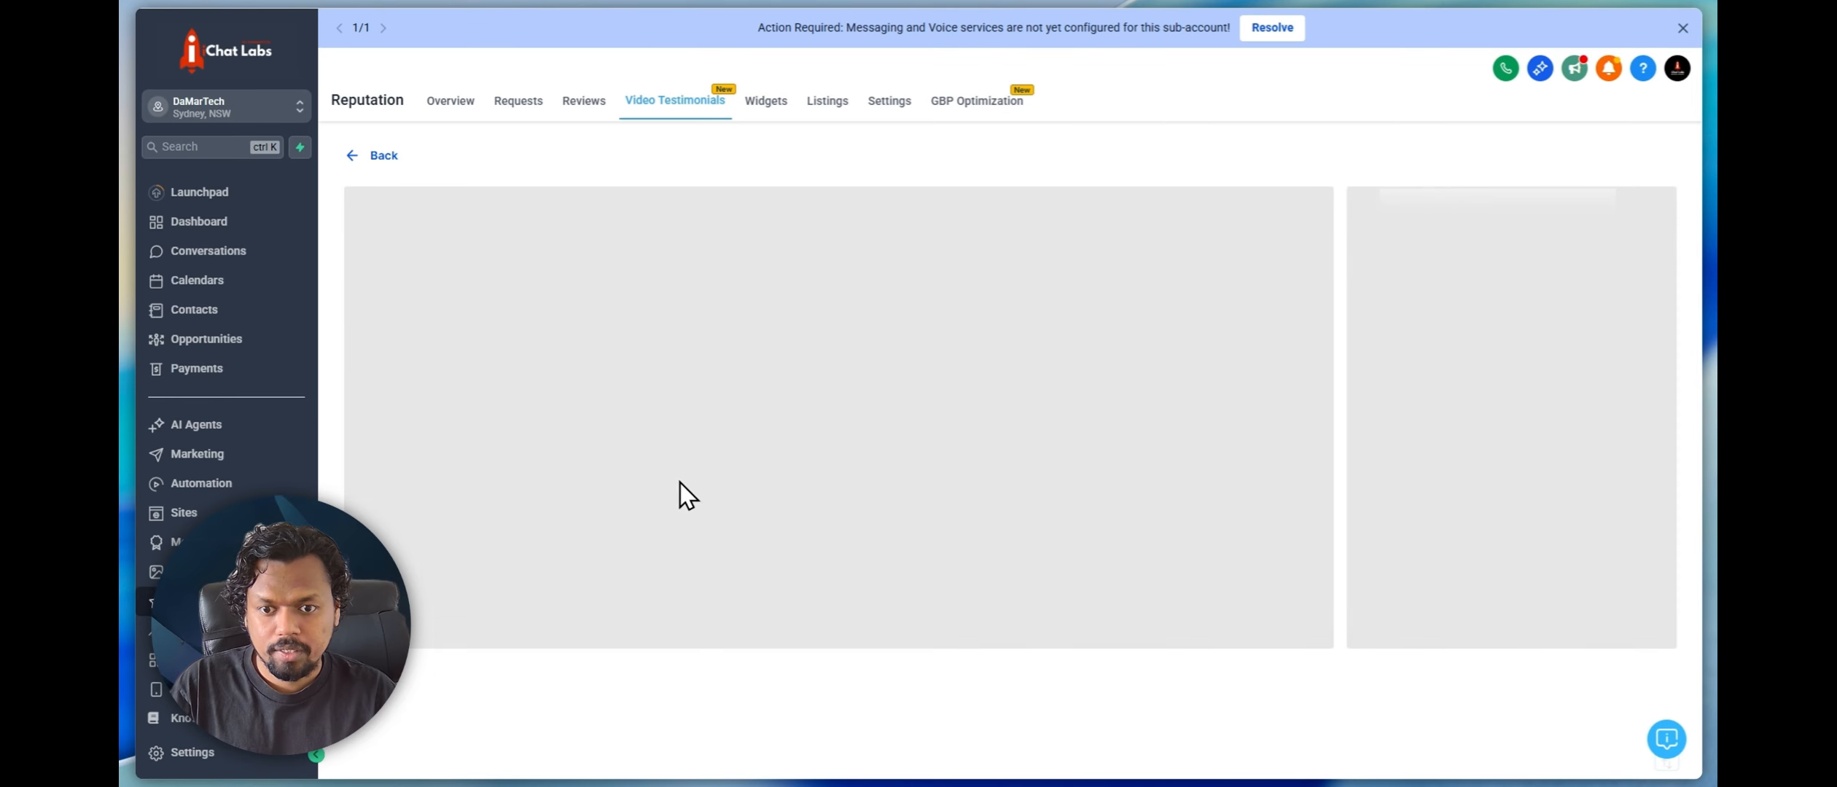
Play the Would You Recommend Us answer and download the response's videos
{"action": "scroll", "coordinate": [889, 437], "scroll_direction": "down", "scroll_amount": 1}
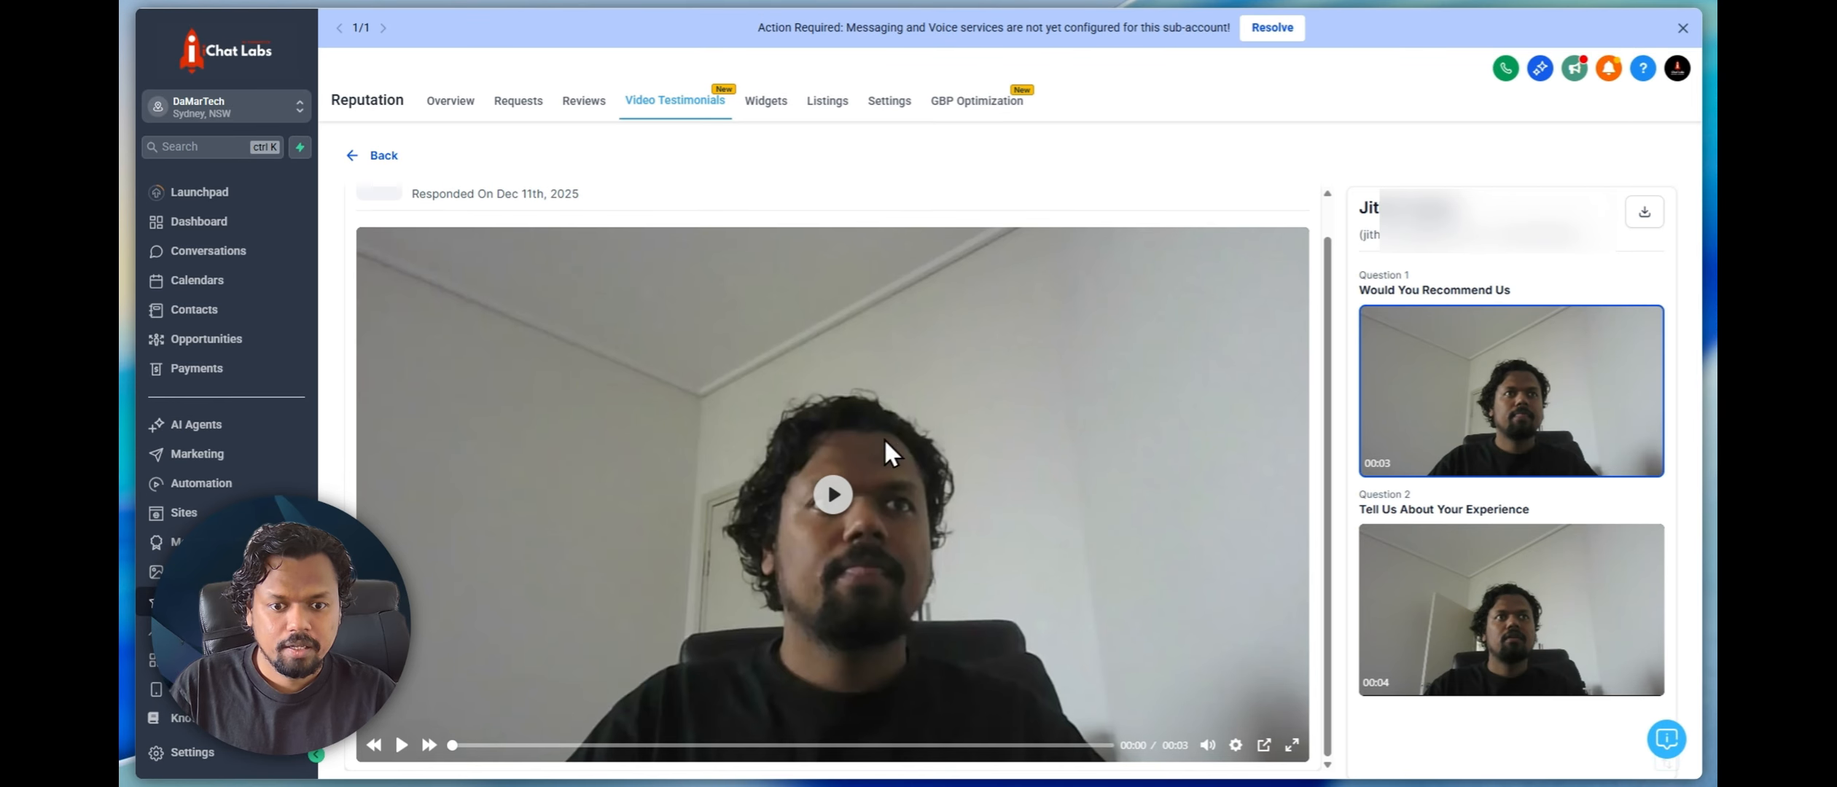
{"action": "left_click", "coordinate": [825, 490]}
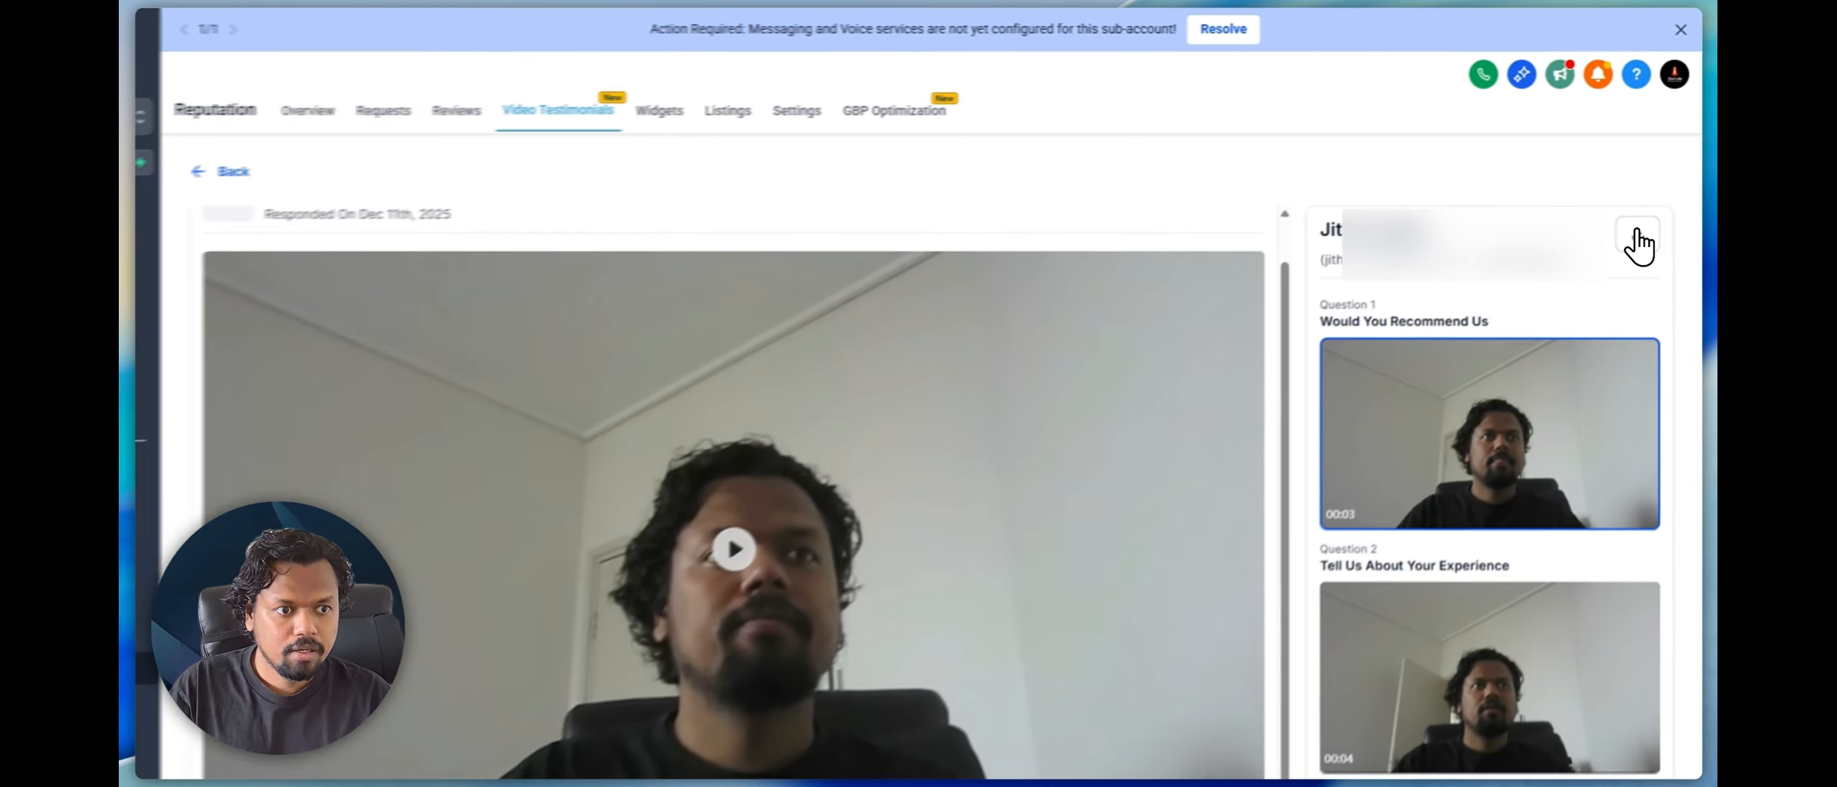
{"action": "left_click", "coordinate": [1587, 399]}
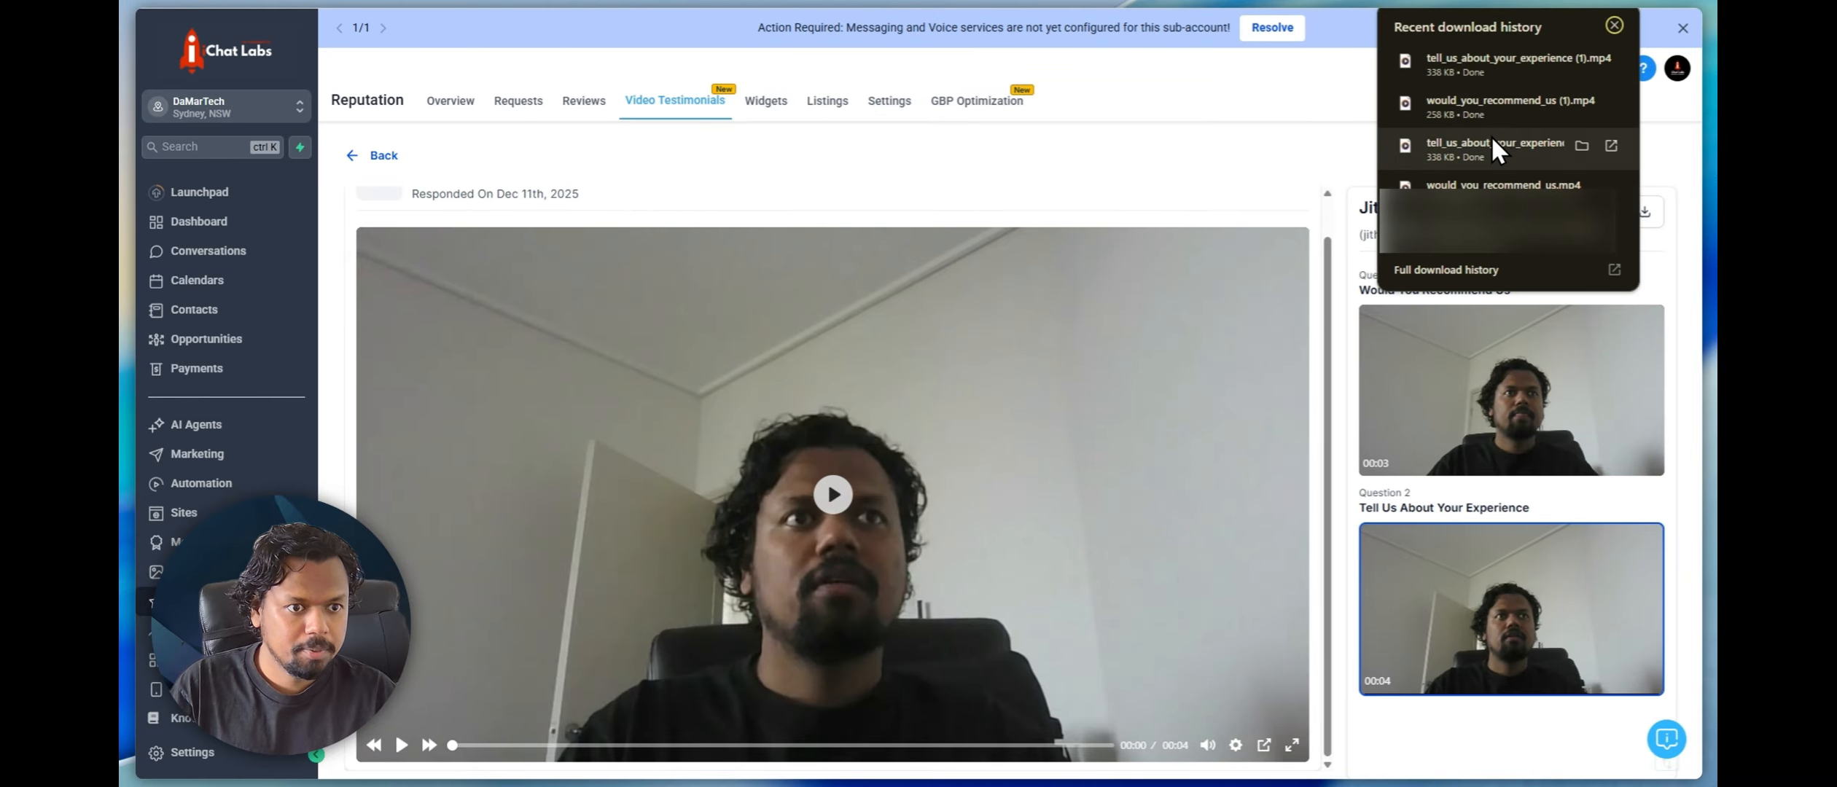
{"action": "left_click", "coordinate": [1613, 27]}
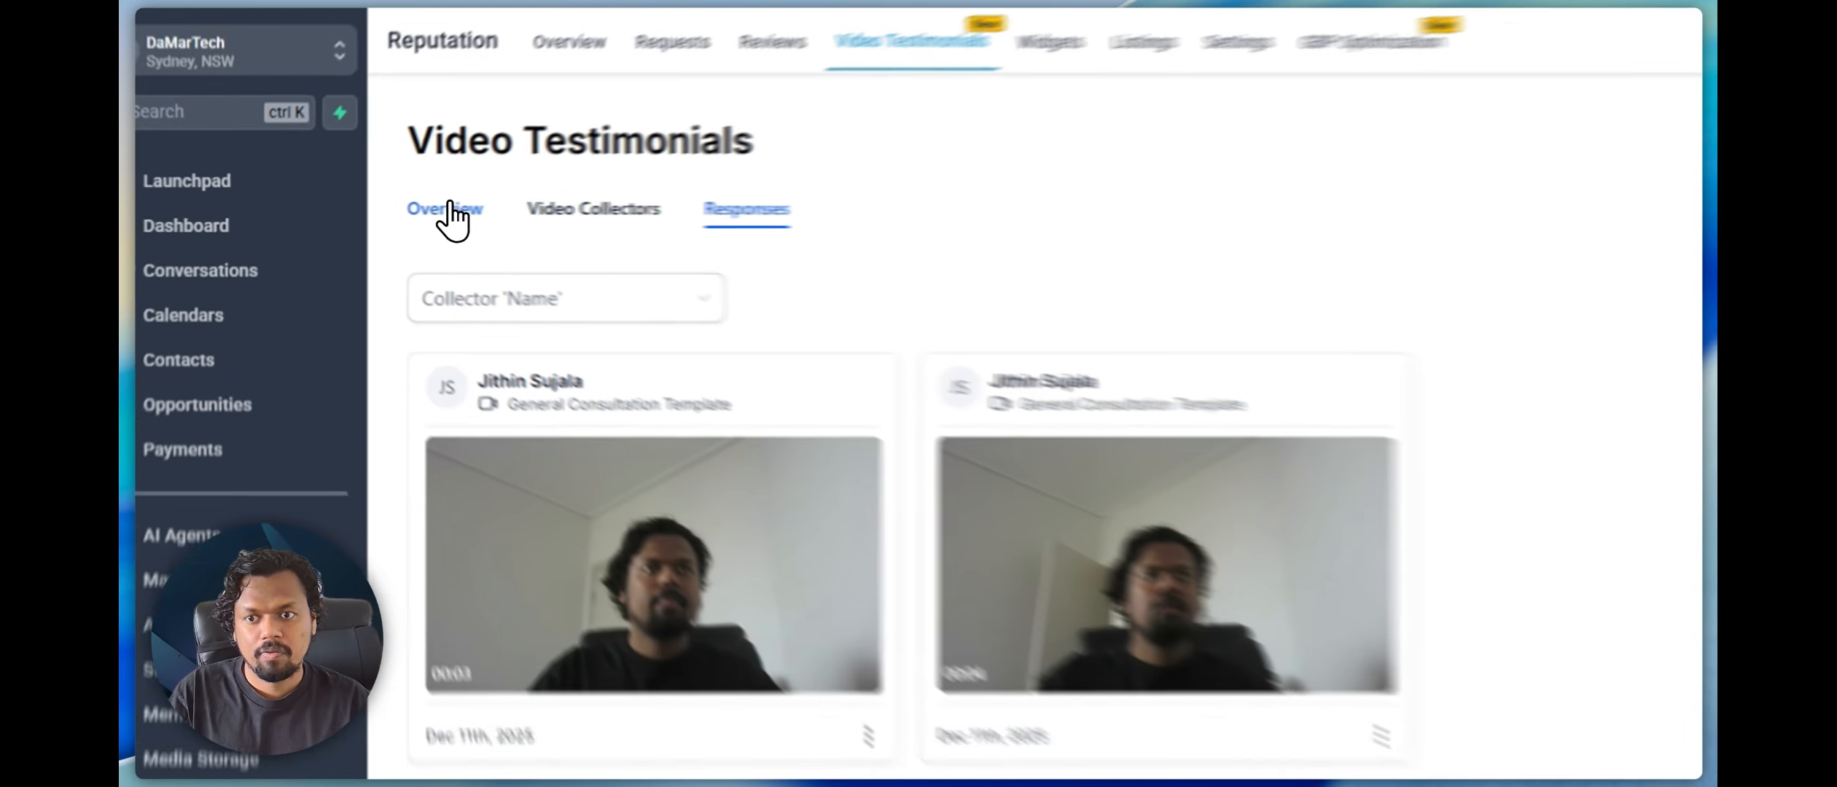
Start creating a video widget from the Video Testimonials overview and set its review type to Video Testimonials
{"action": "left_click", "coordinate": [369, 210]}
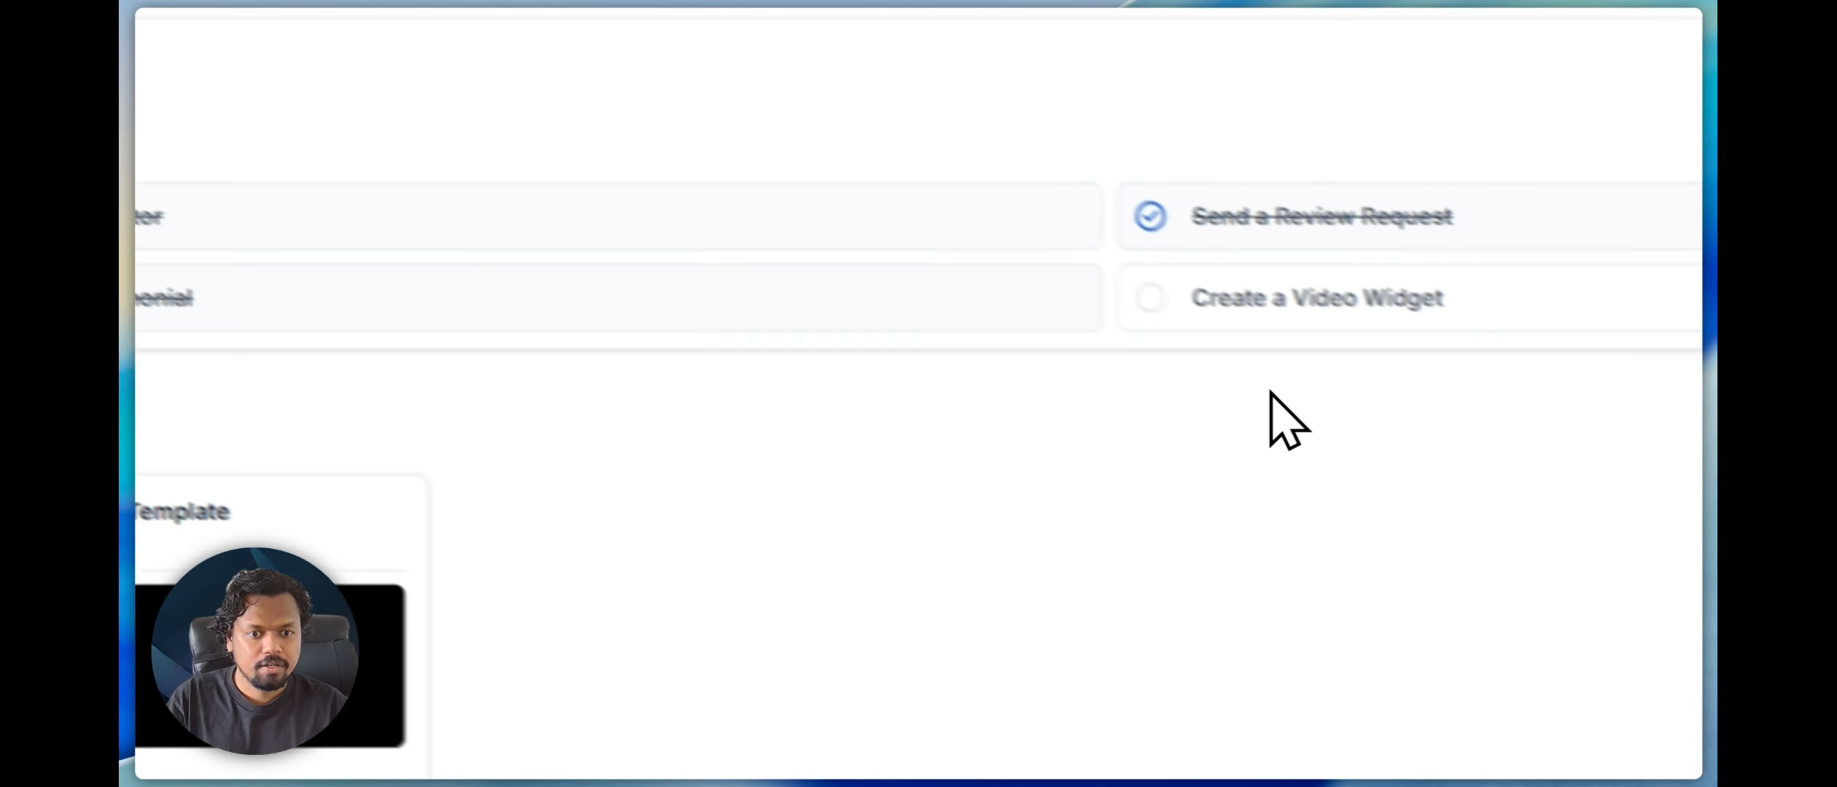
{"action": "left_click", "coordinate": [1256, 263]}
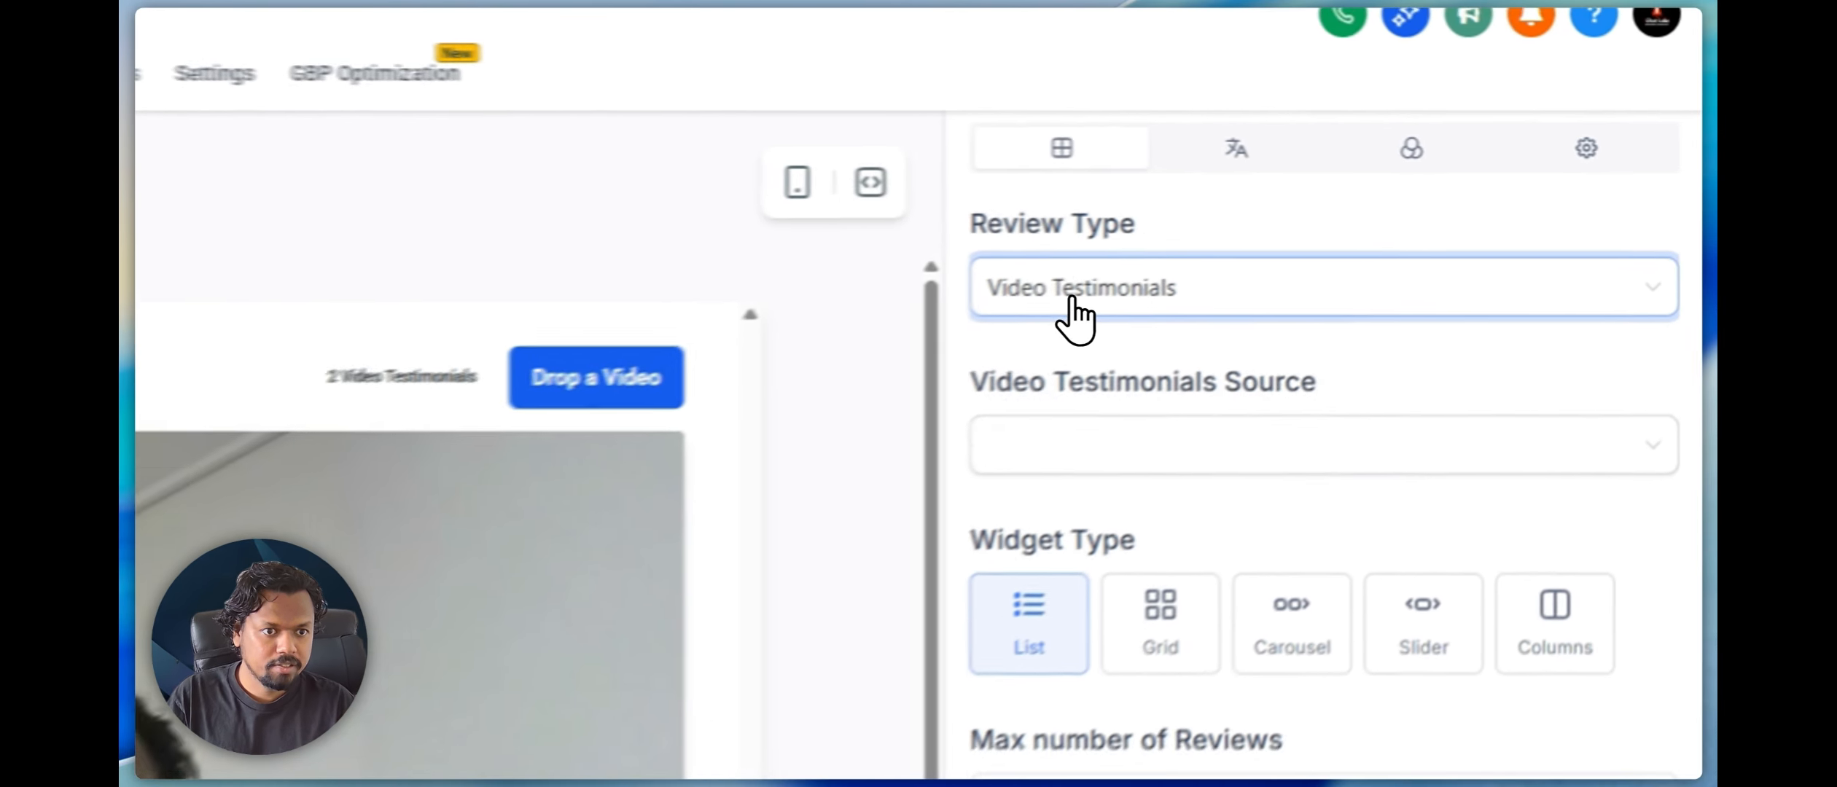
{"action": "left_click", "coordinate": [1356, 218]}
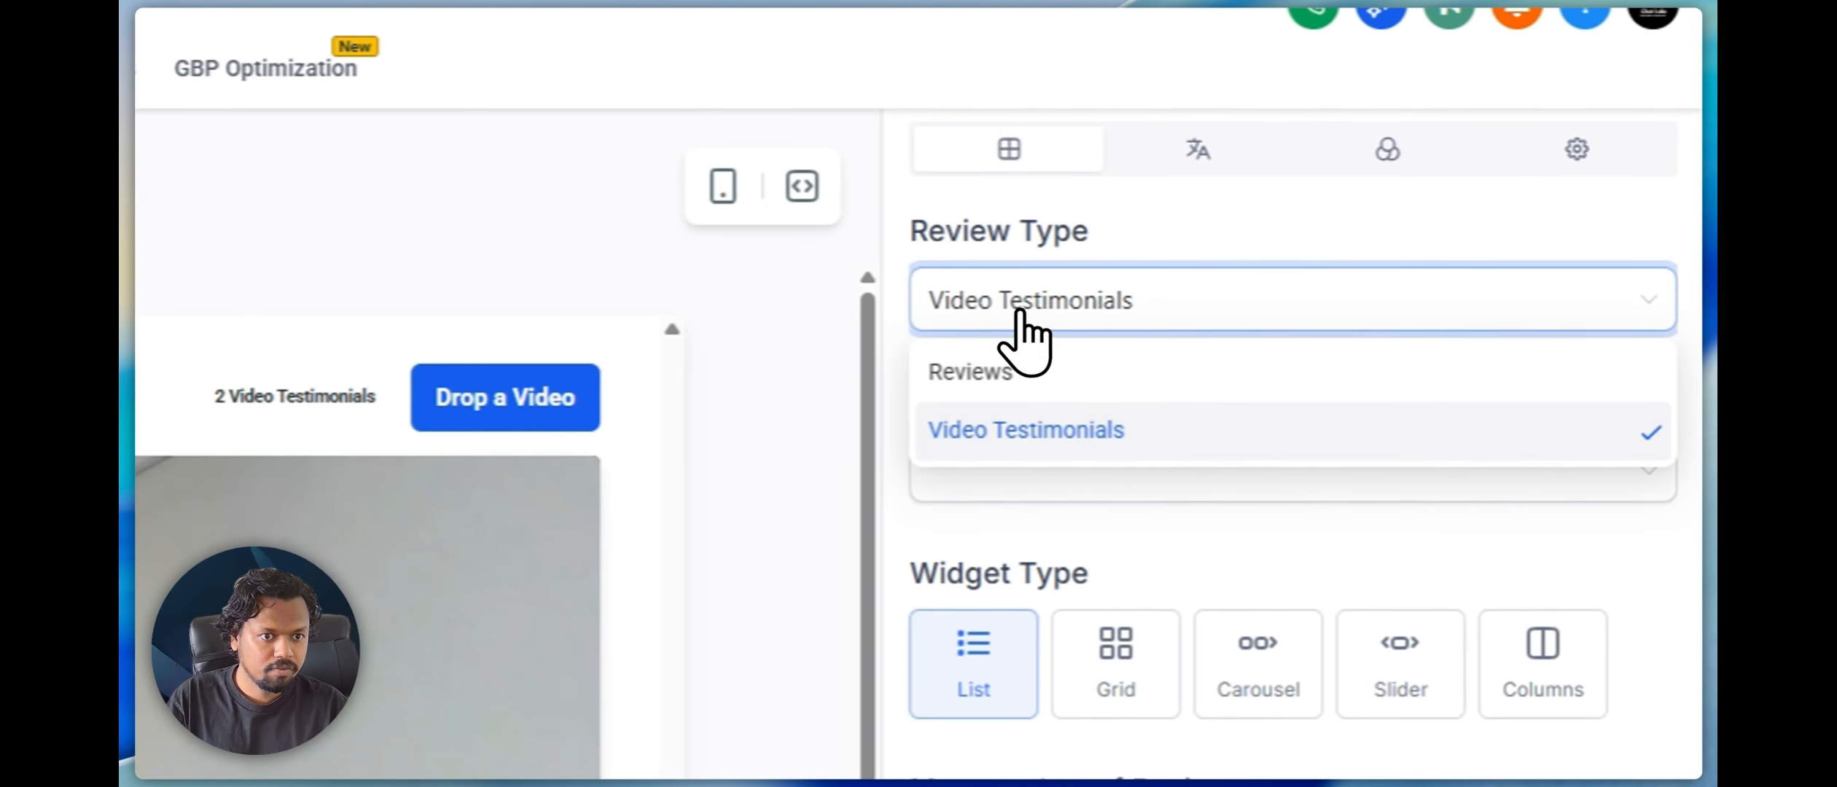
{"action": "left_click", "coordinate": [1021, 435]}
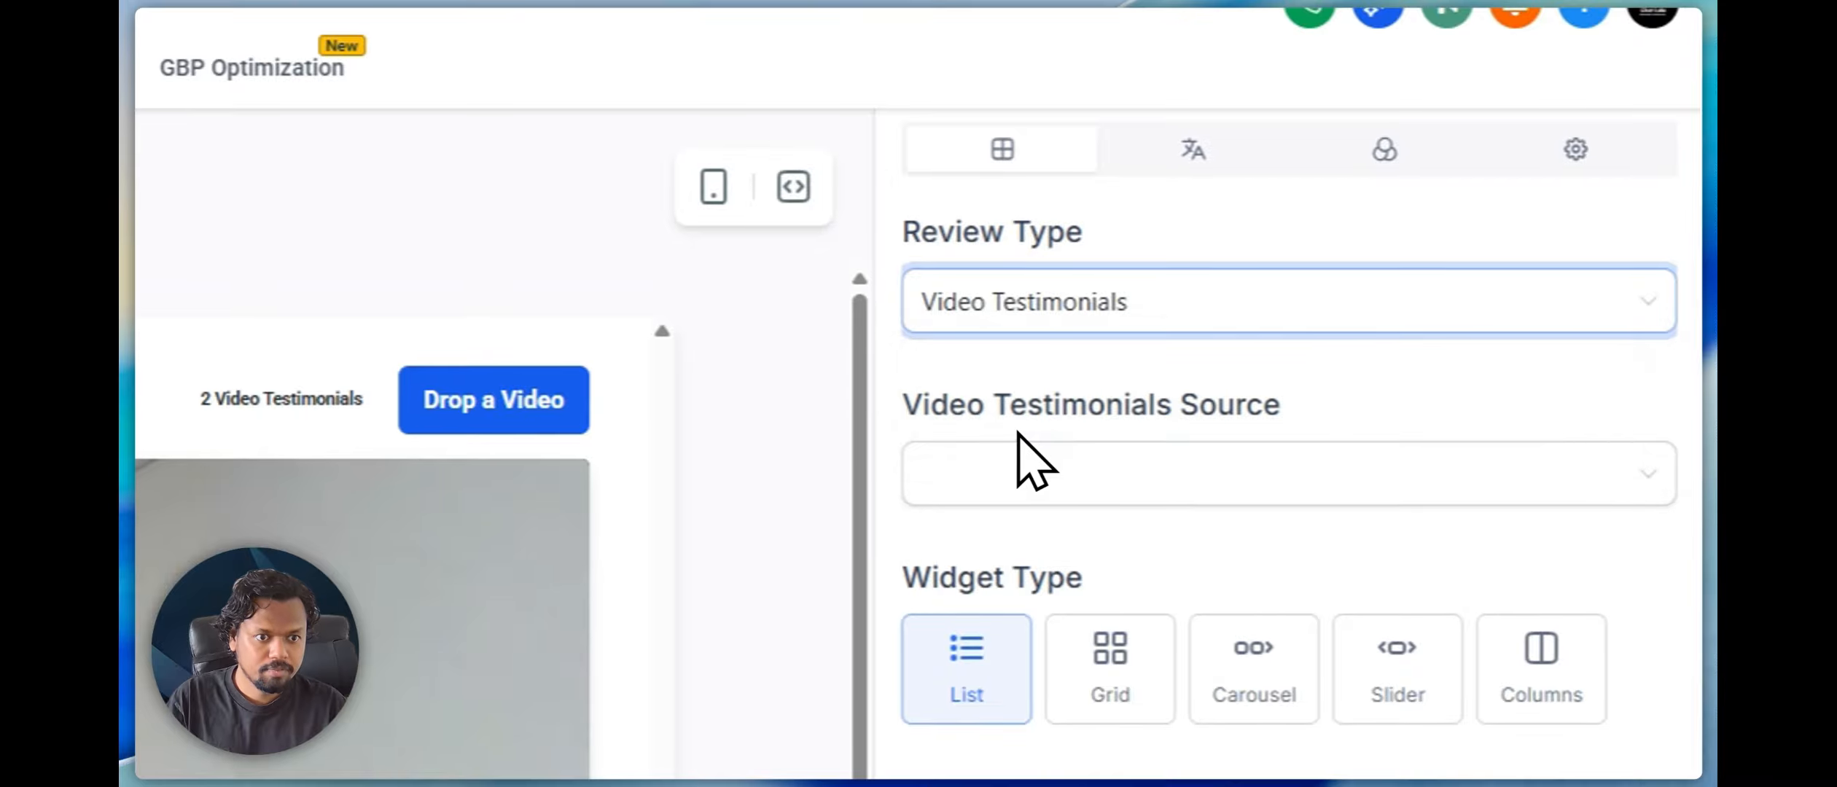
Set the widget's video testimonials source to General Consultation Template and look through the videos in the preview
{"action": "left_click", "coordinate": [1029, 483]}
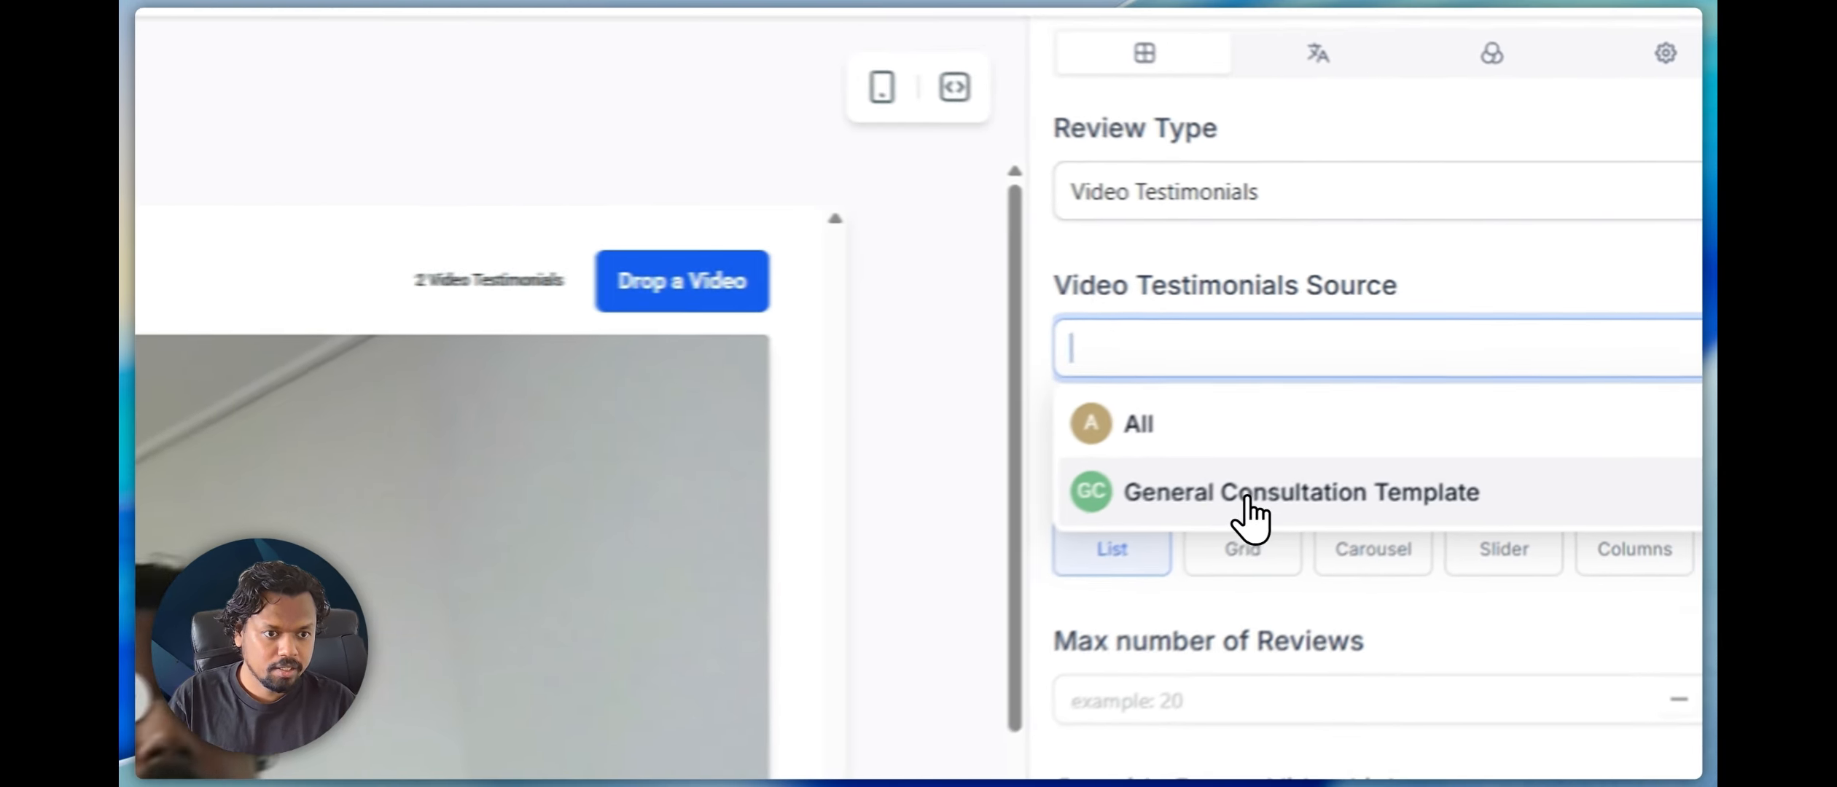
{"action": "left_click", "coordinate": [1248, 510]}
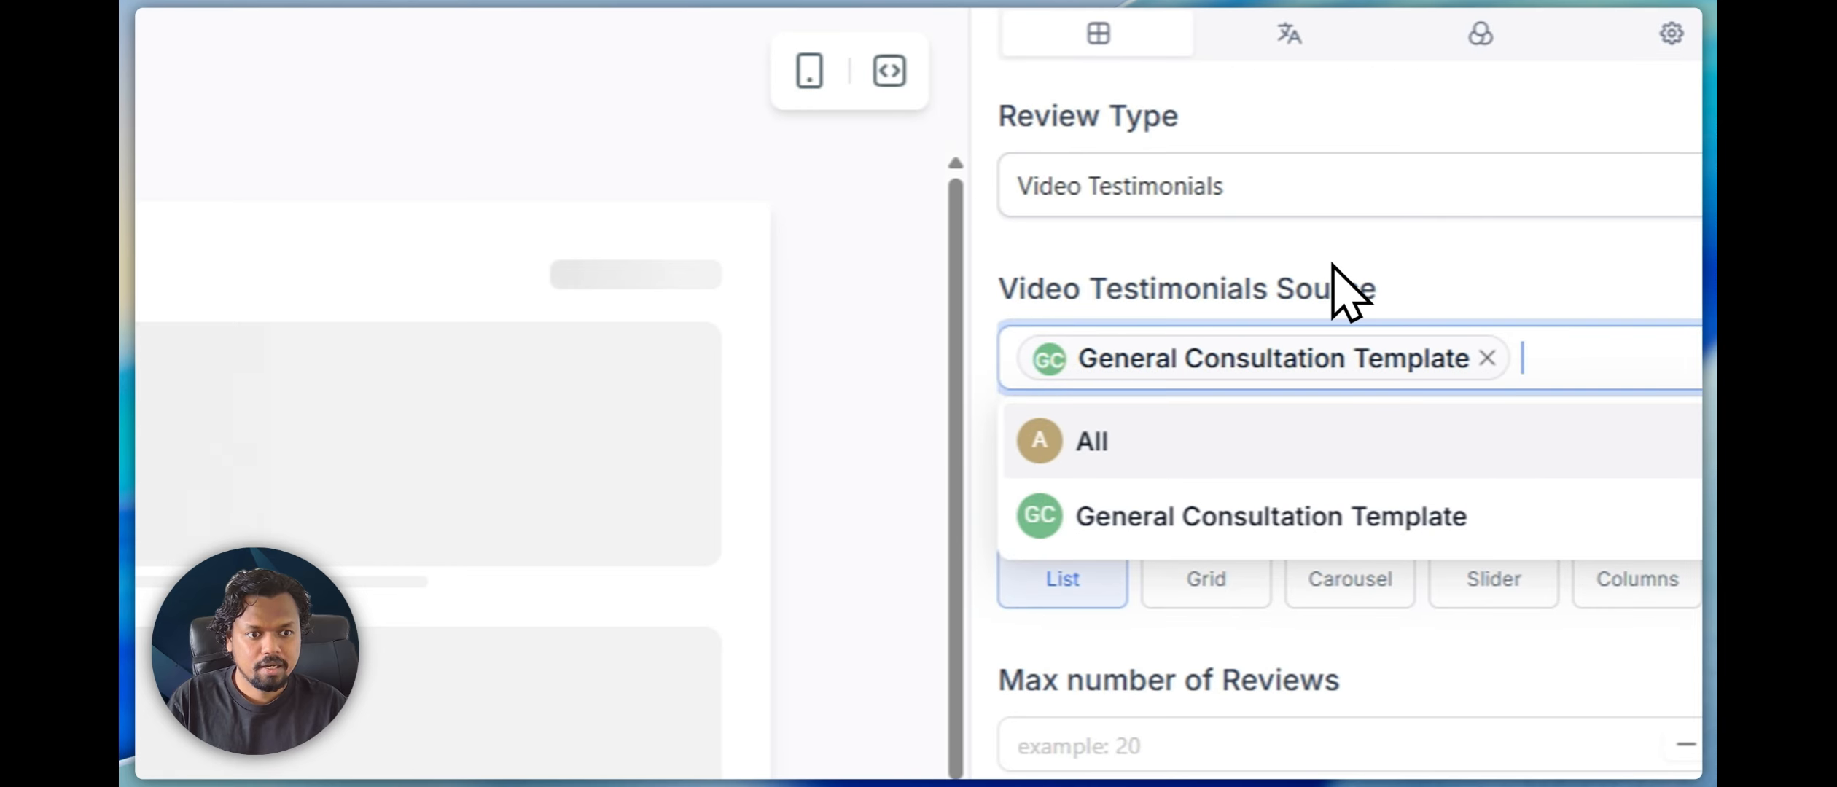
{"action": "left_click", "coordinate": [1332, 265]}
{"action": "scroll", "coordinate": [596, 346], "scroll_direction": "down", "scroll_amount": 6}
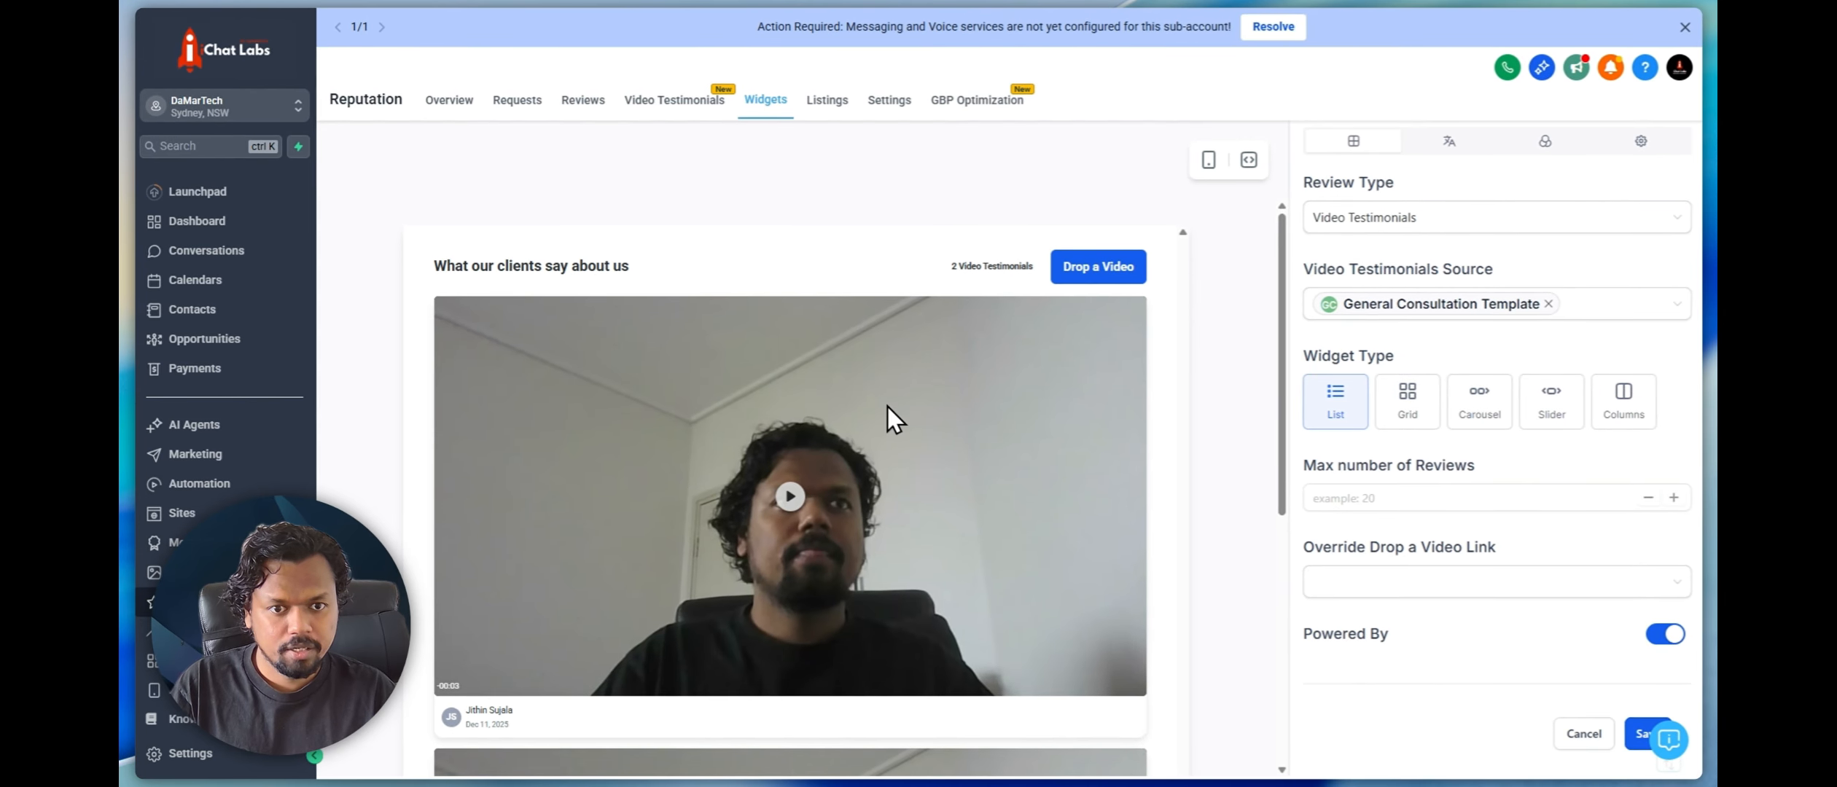
{"action": "scroll", "coordinate": [817, 371], "scroll_direction": "down", "scroll_amount": 5}
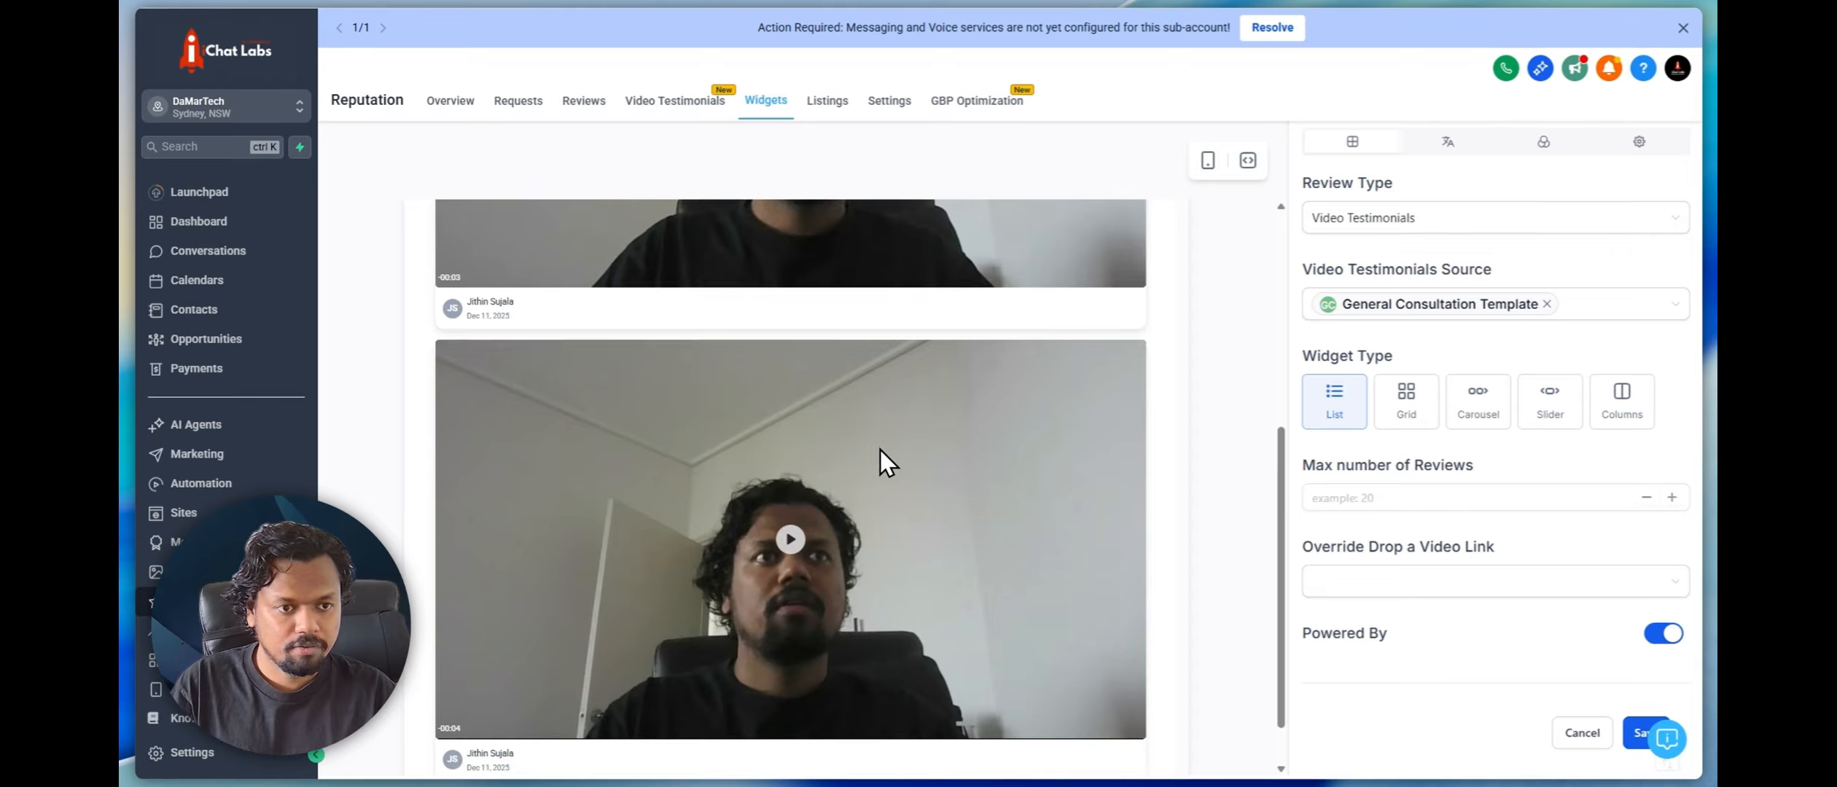
{"action": "scroll", "coordinate": [880, 449], "scroll_direction": "up", "scroll_amount": 4}
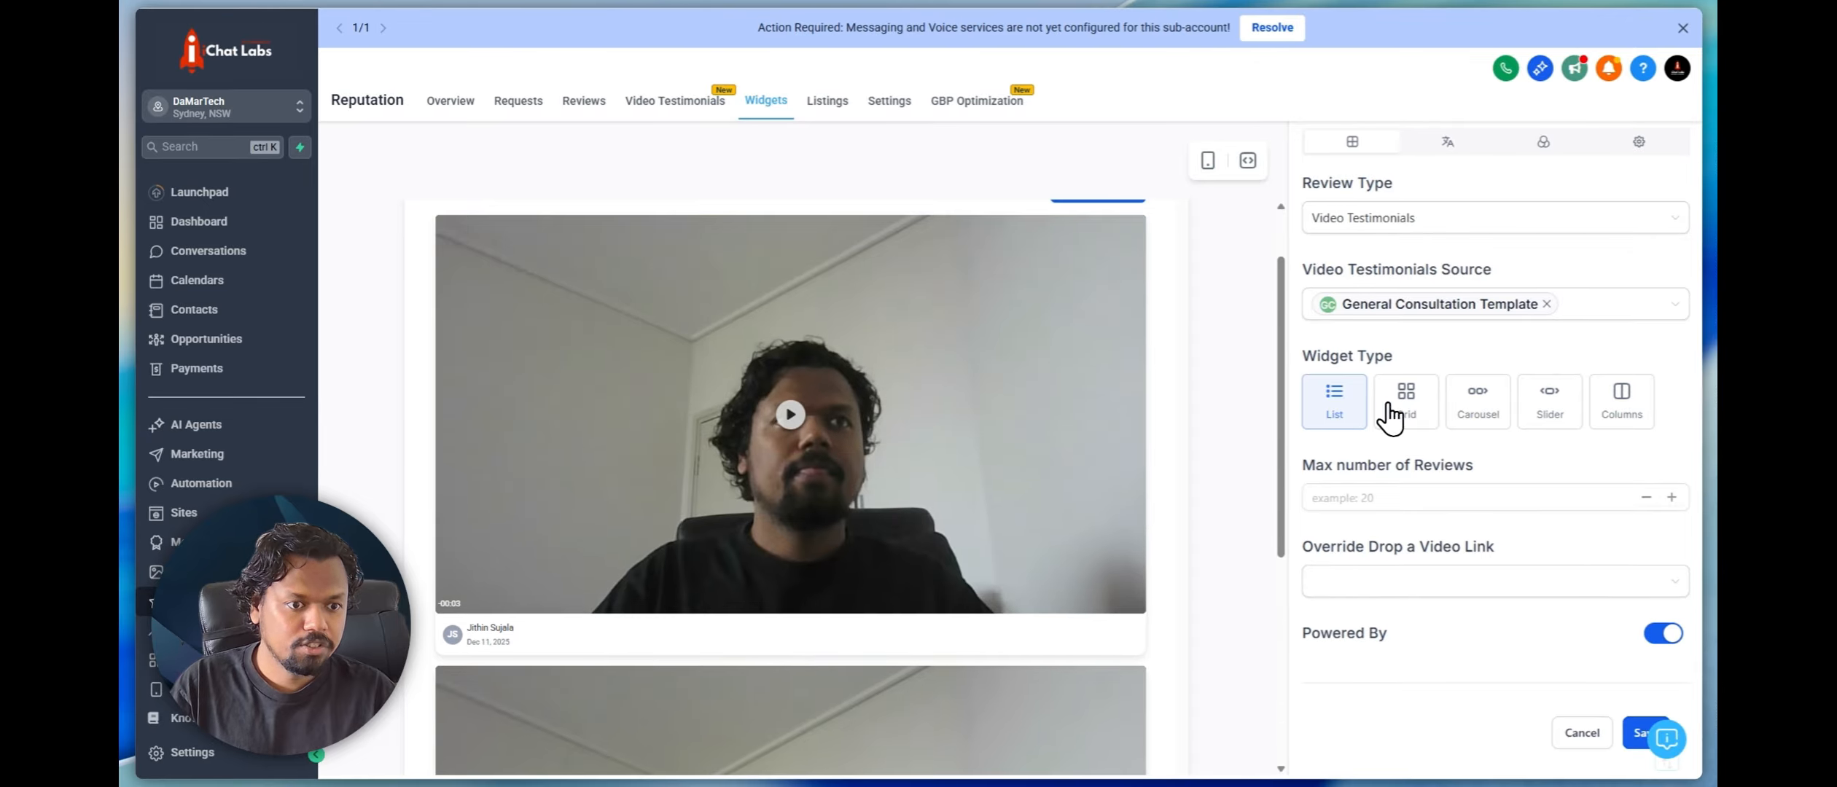
Preview the Grid, Carousel and Slider layouts and set the widget type to Columns
{"action": "left_click", "coordinate": [1393, 415]}
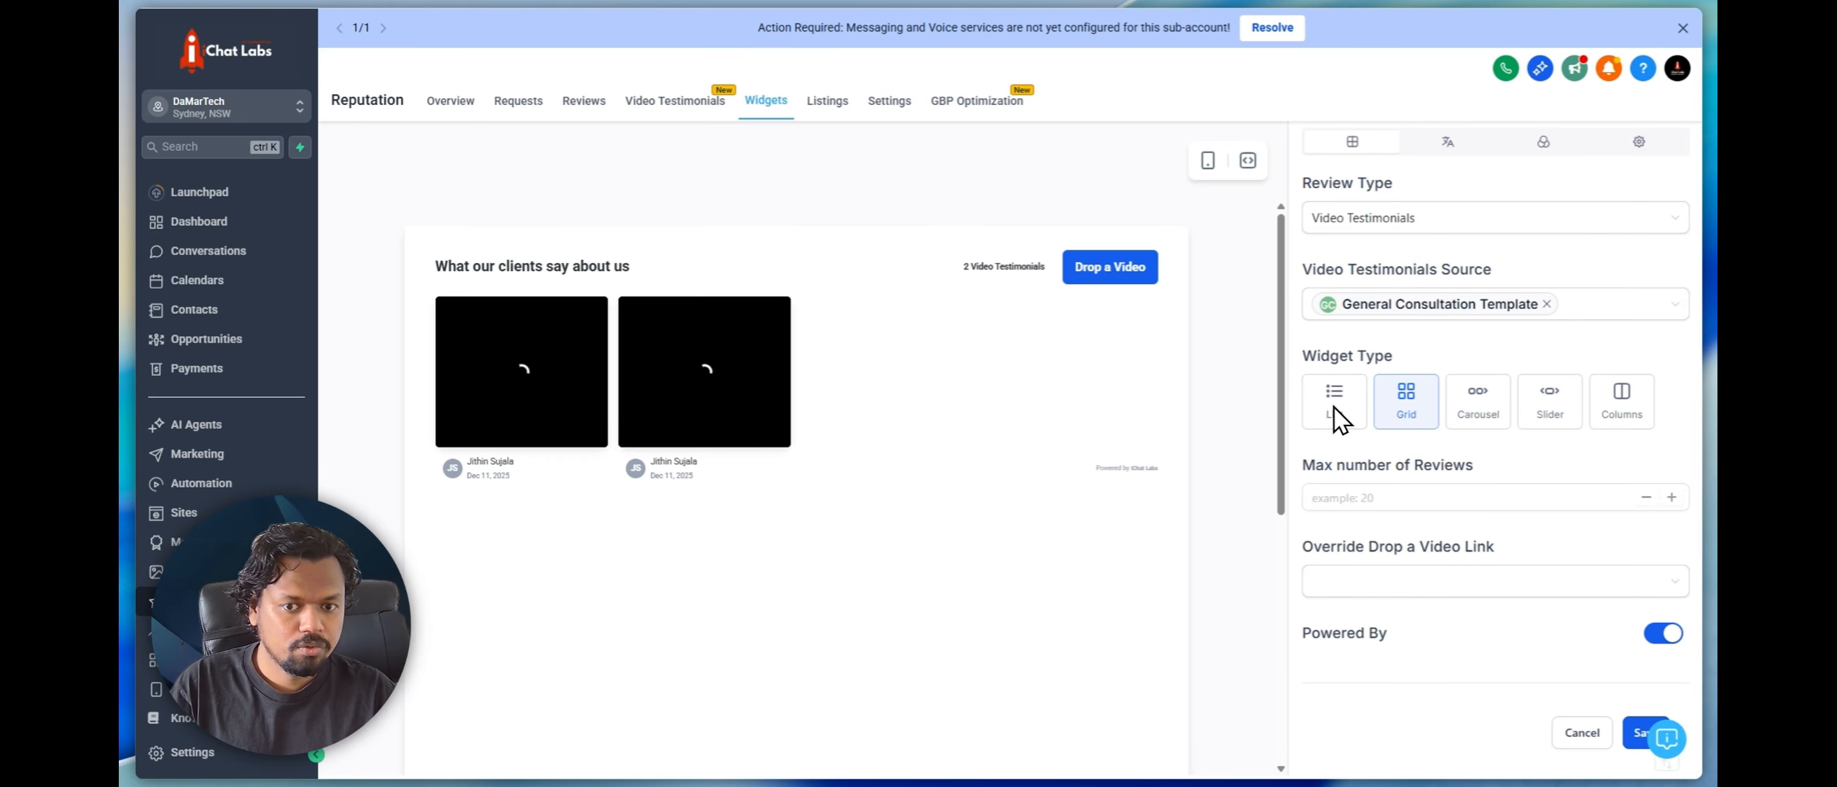
{"action": "left_click", "coordinate": [1479, 423]}
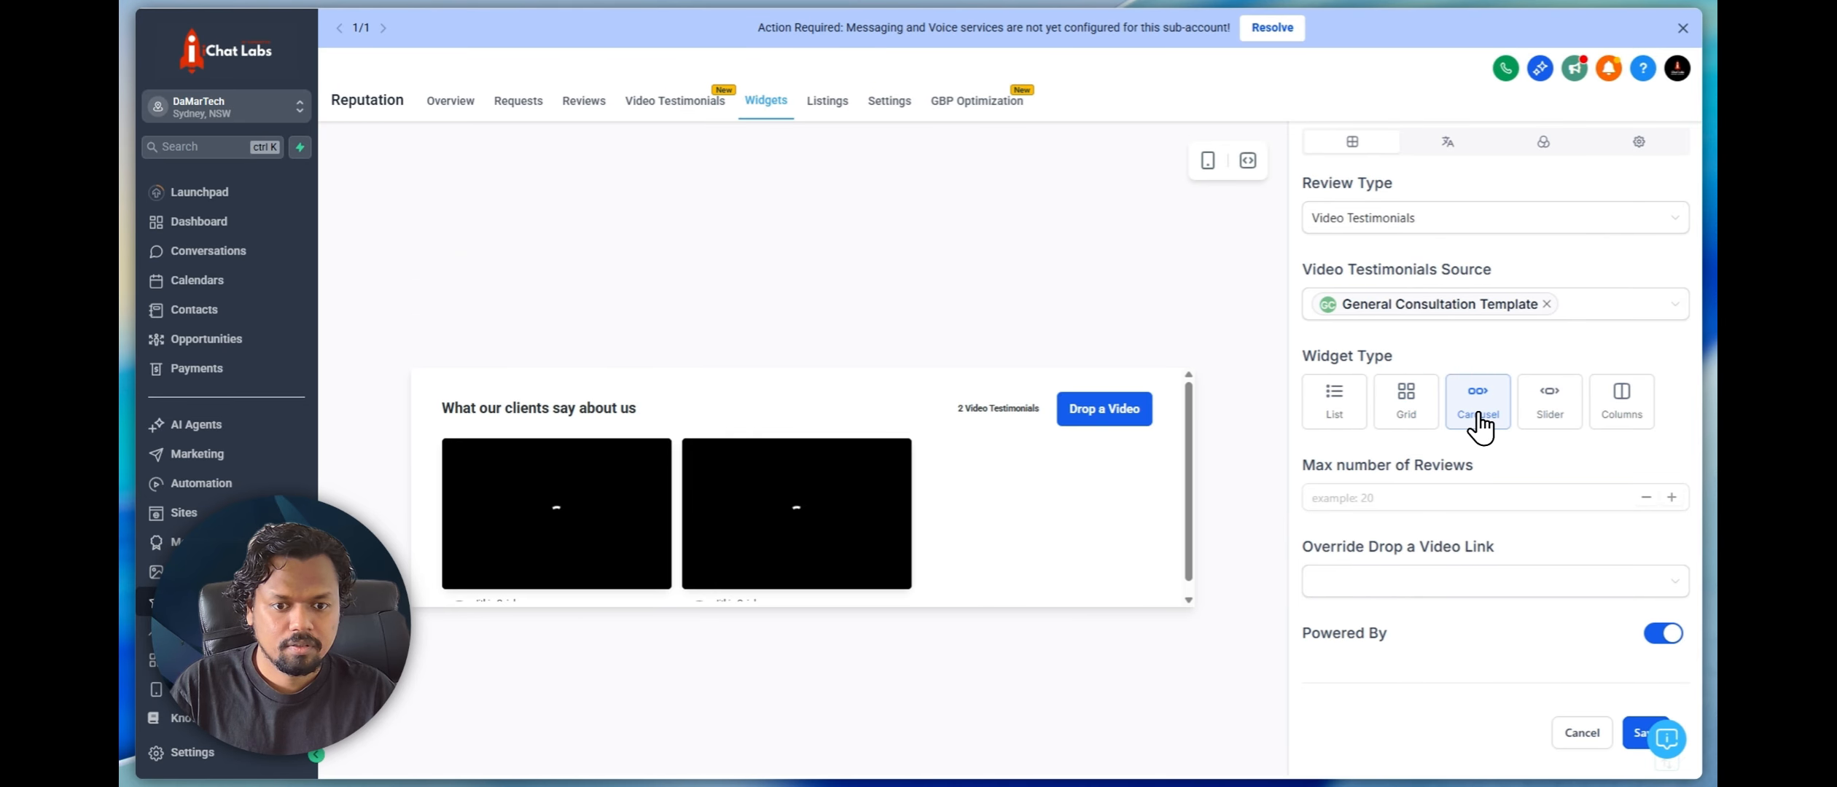
{"action": "left_click", "coordinate": [1531, 419]}
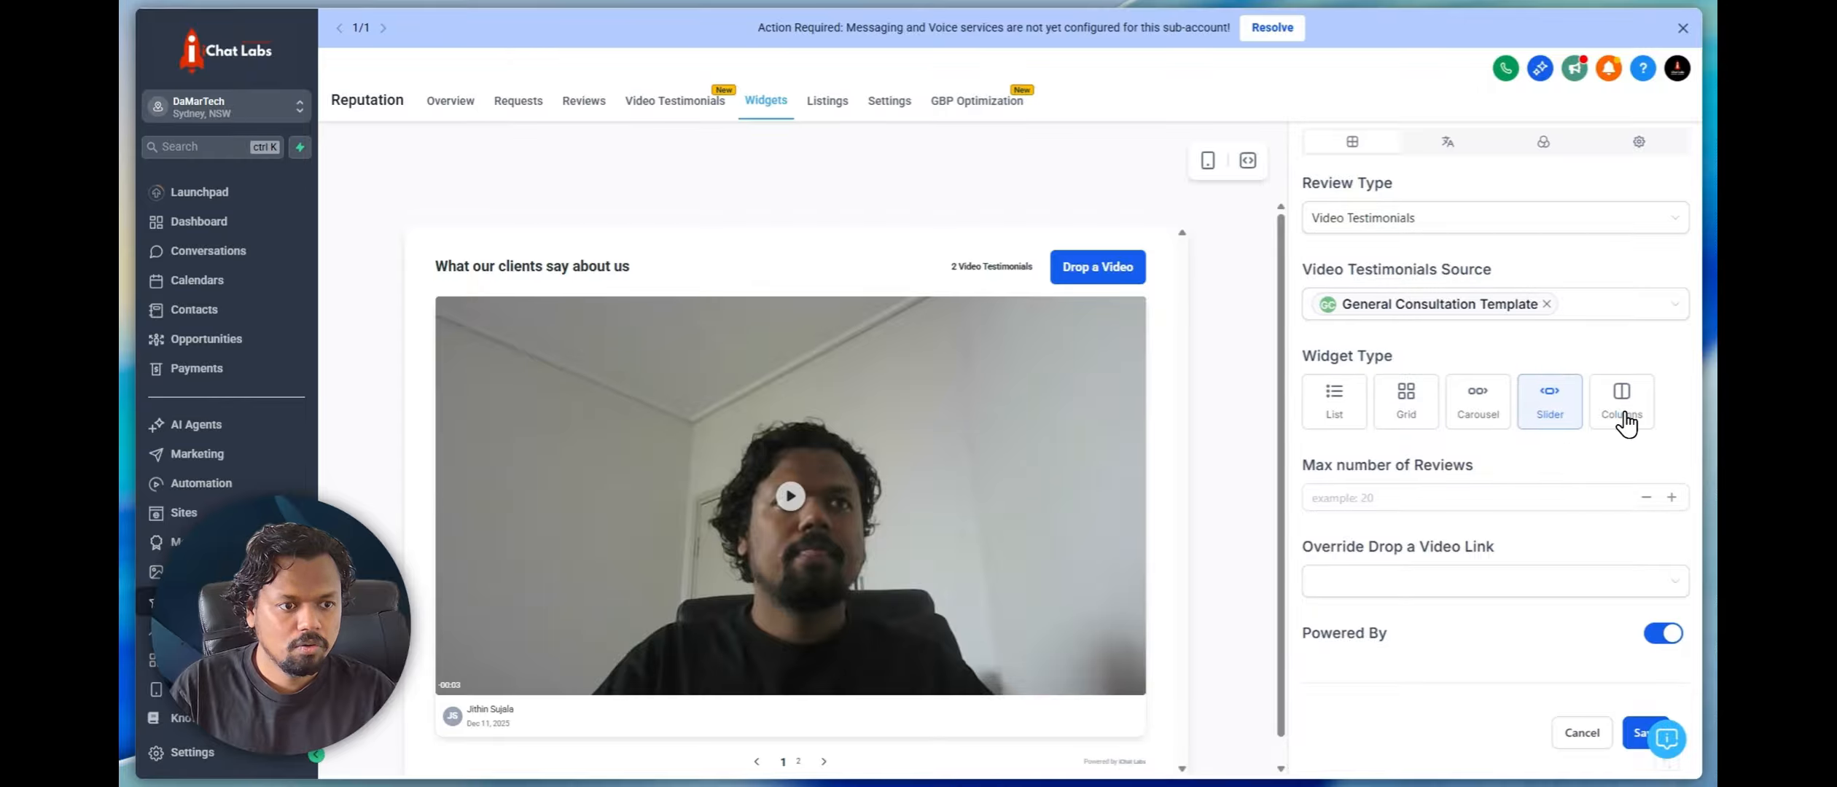
{"action": "left_click", "coordinate": [1626, 421]}
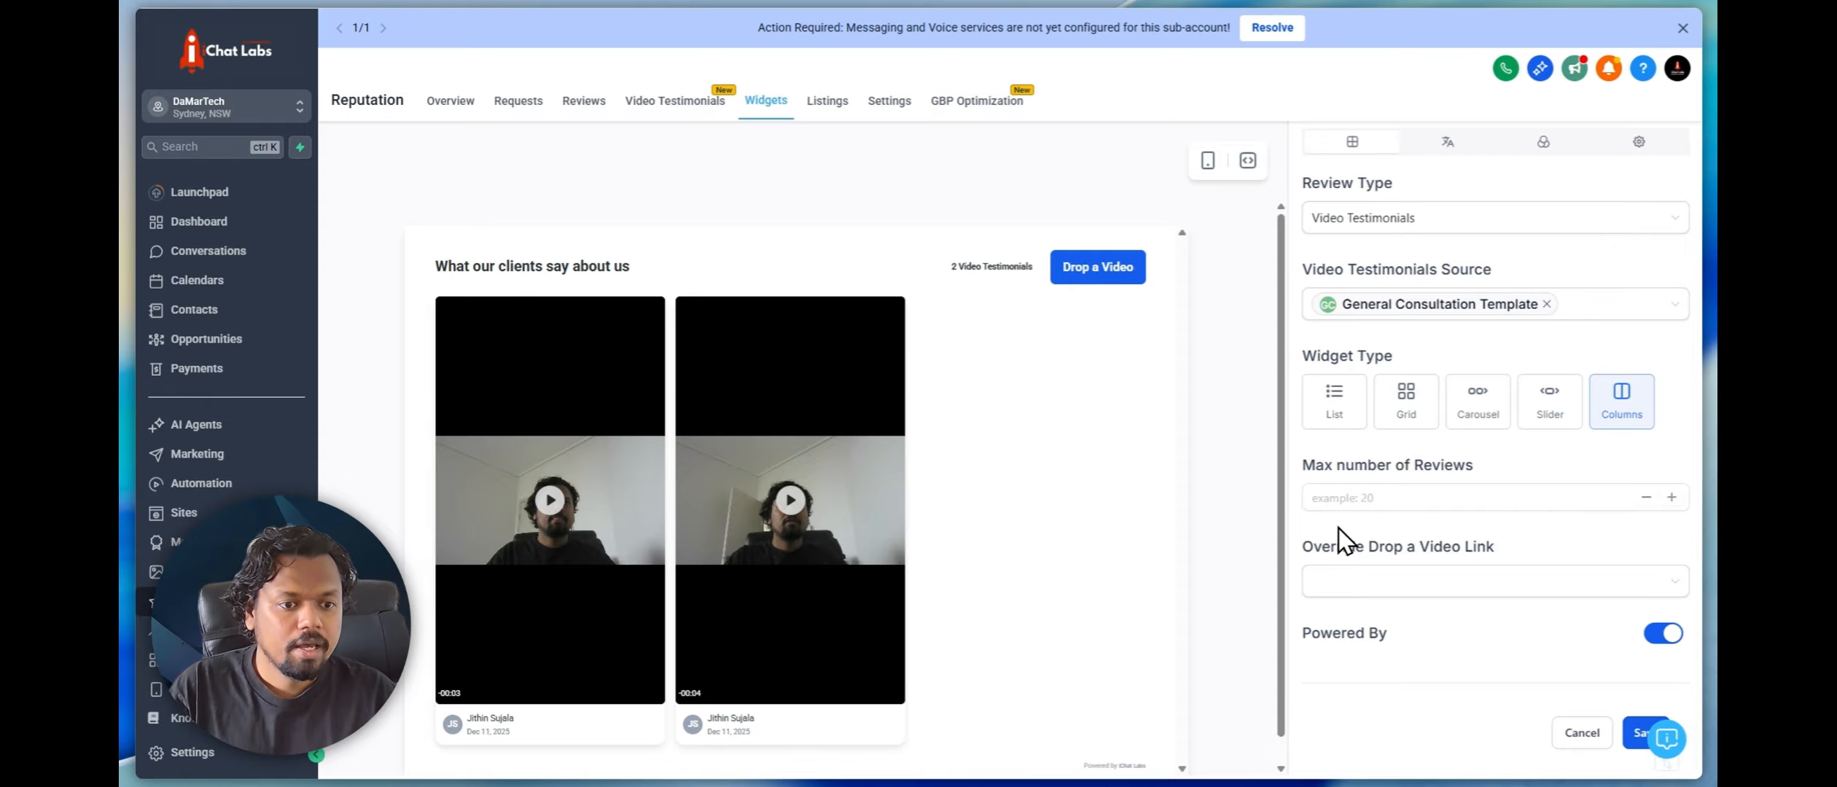
Override the widget's Drop a Video link with the General Consultation Template collector
{"action": "left_click", "coordinate": [1359, 508]}
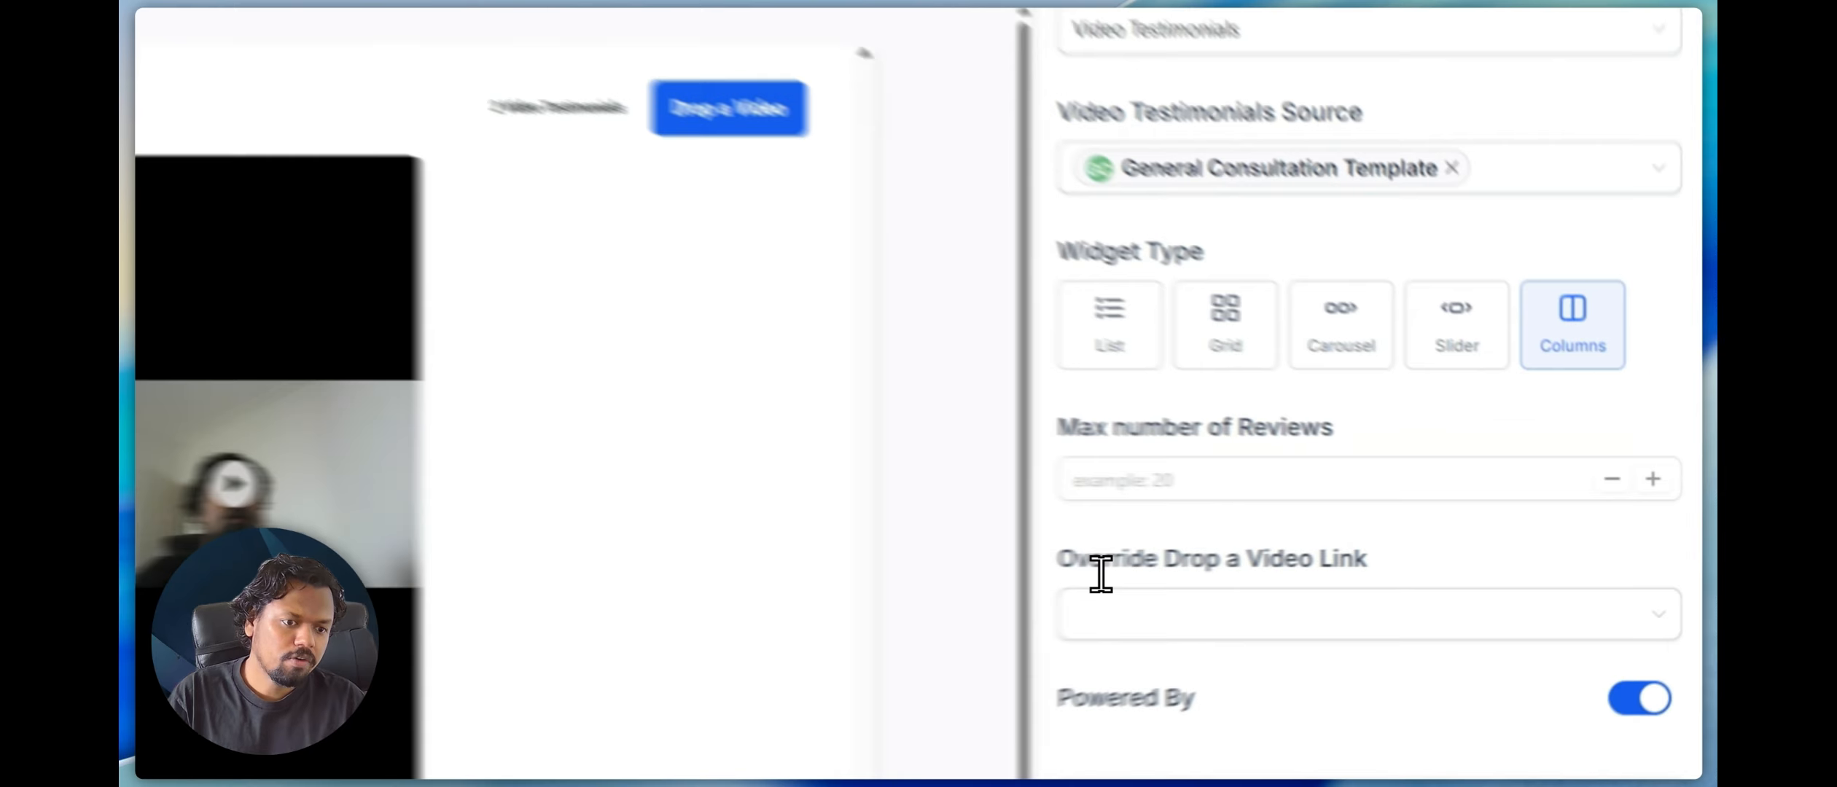
{"action": "left_click_drag", "start_coordinate": [1310, 548], "coordinate": [1484, 548]}
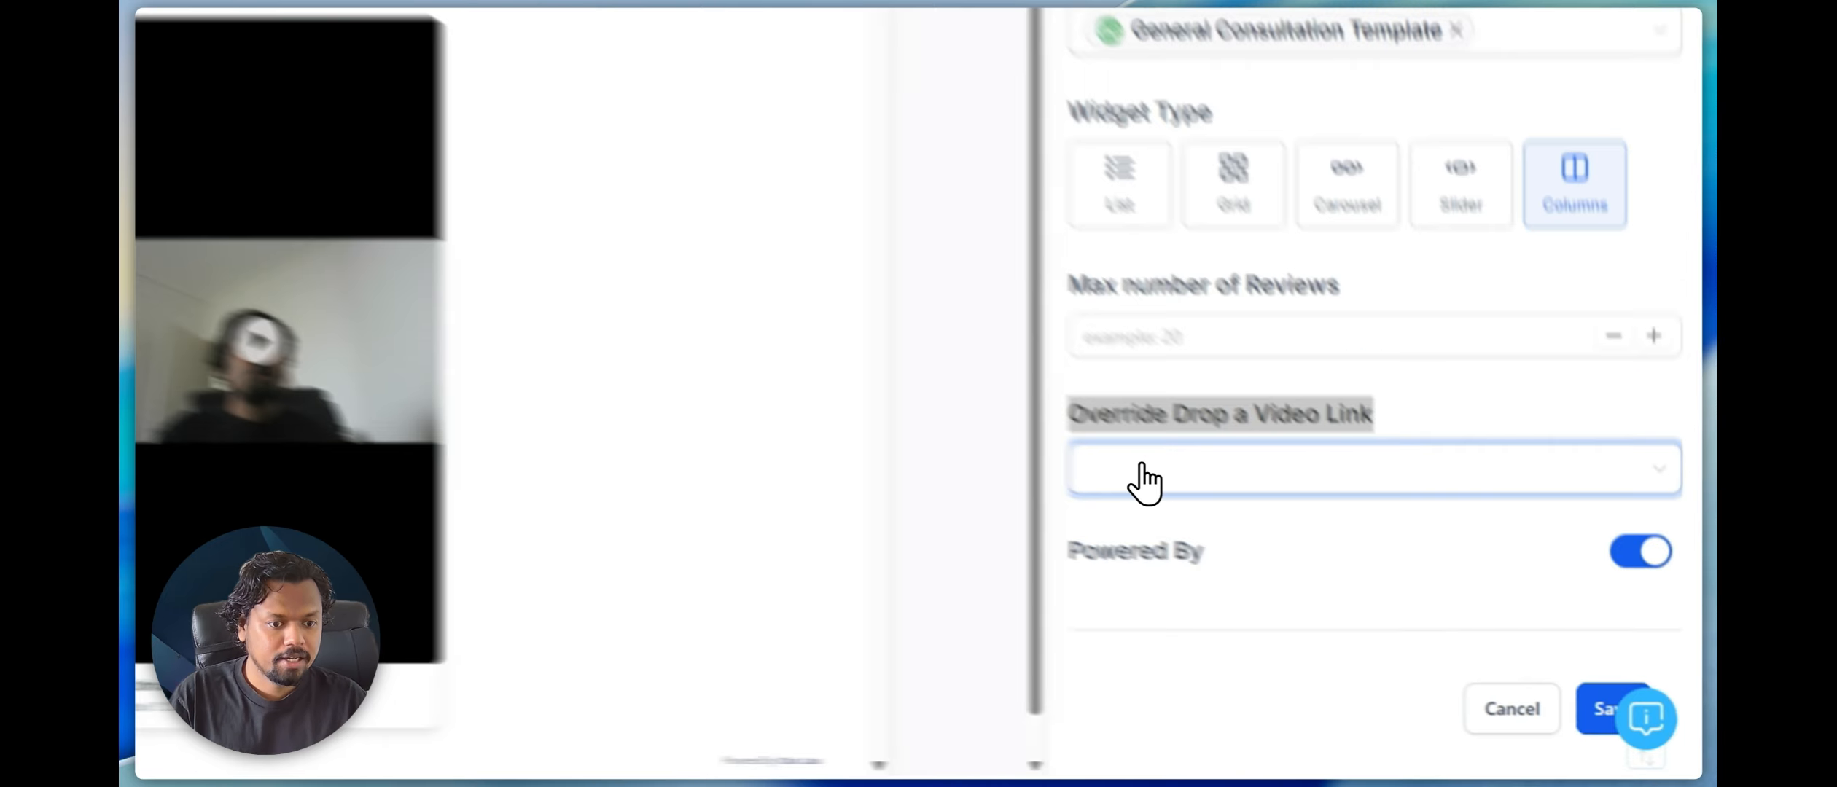
{"action": "left_click", "coordinate": [1350, 583]}
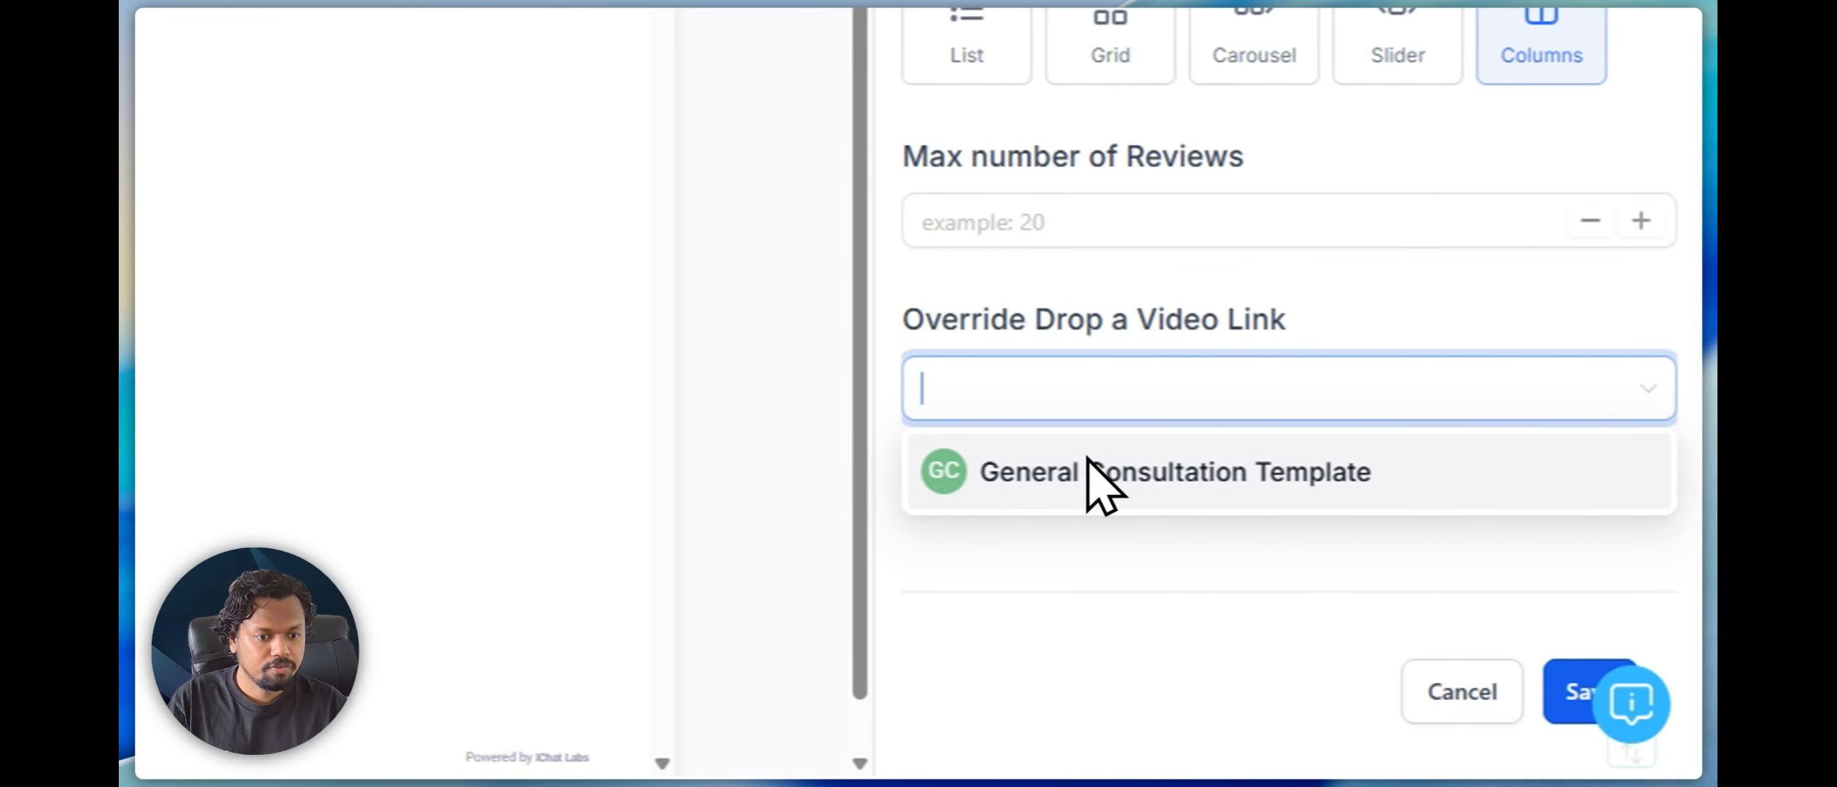
{"action": "left_click", "coordinate": [1037, 317]}
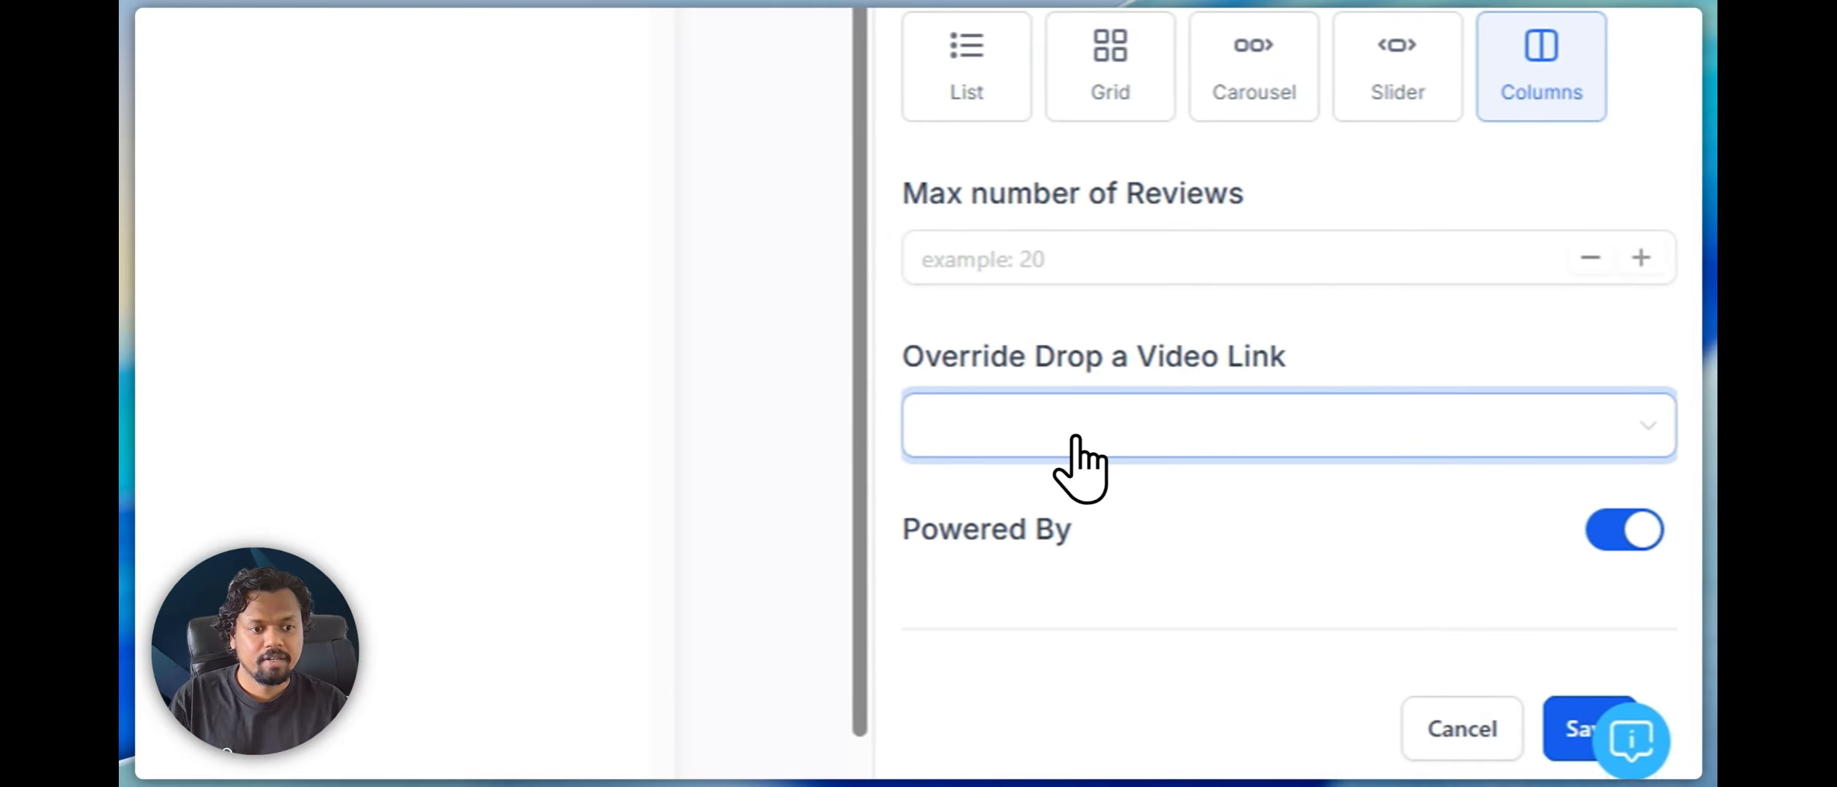
{"action": "left_click", "coordinate": [1076, 438]}
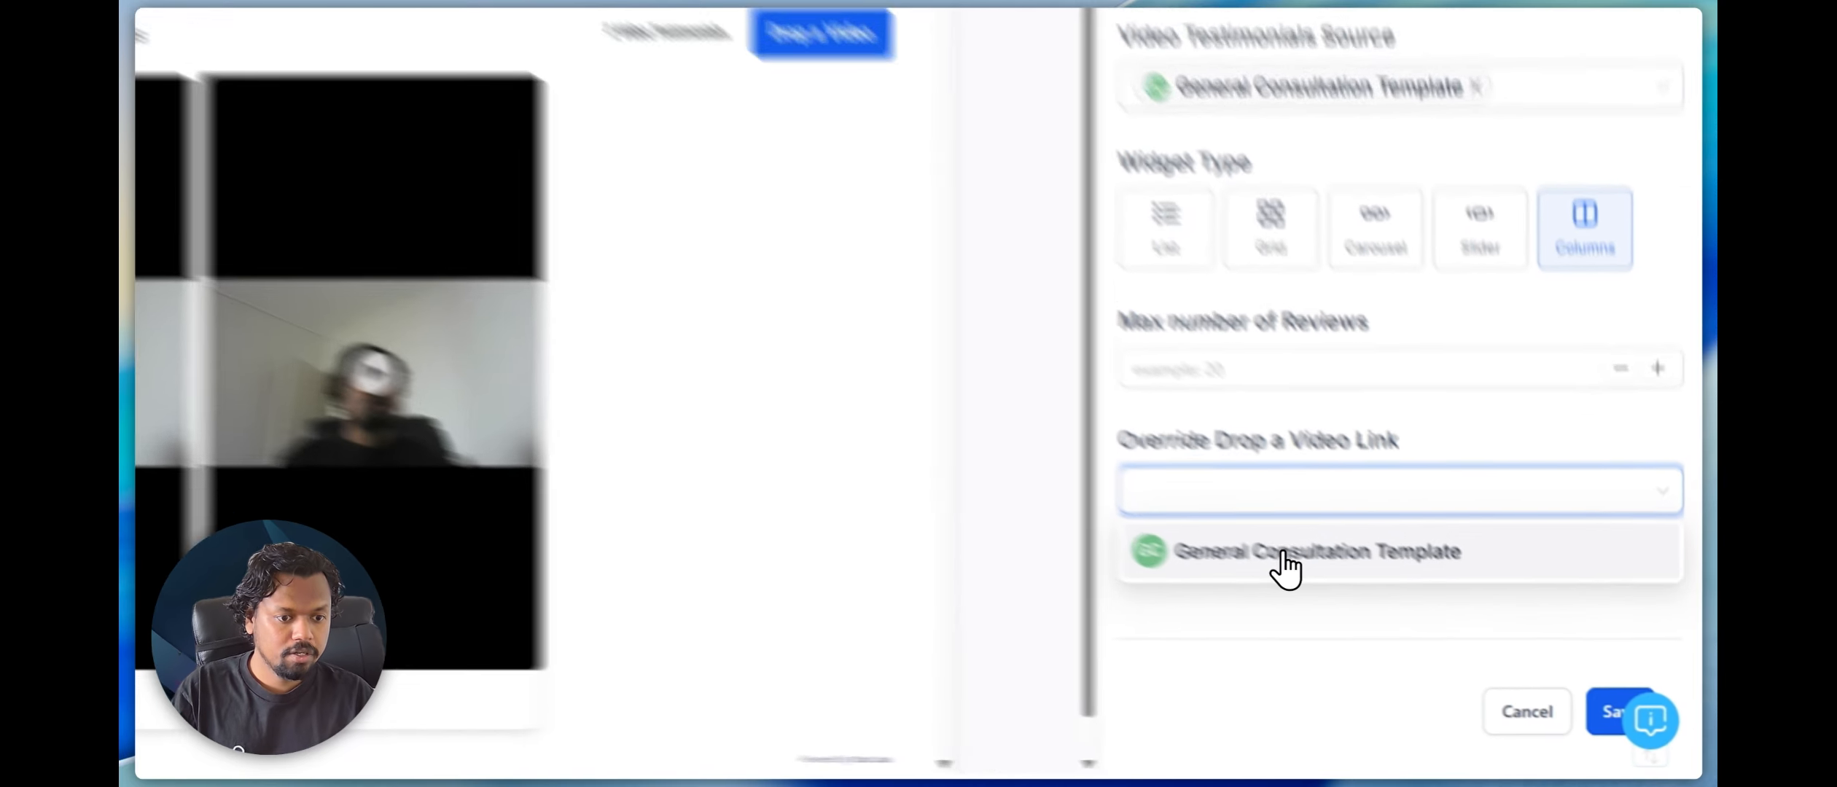
{"action": "left_click", "coordinate": [1439, 622]}
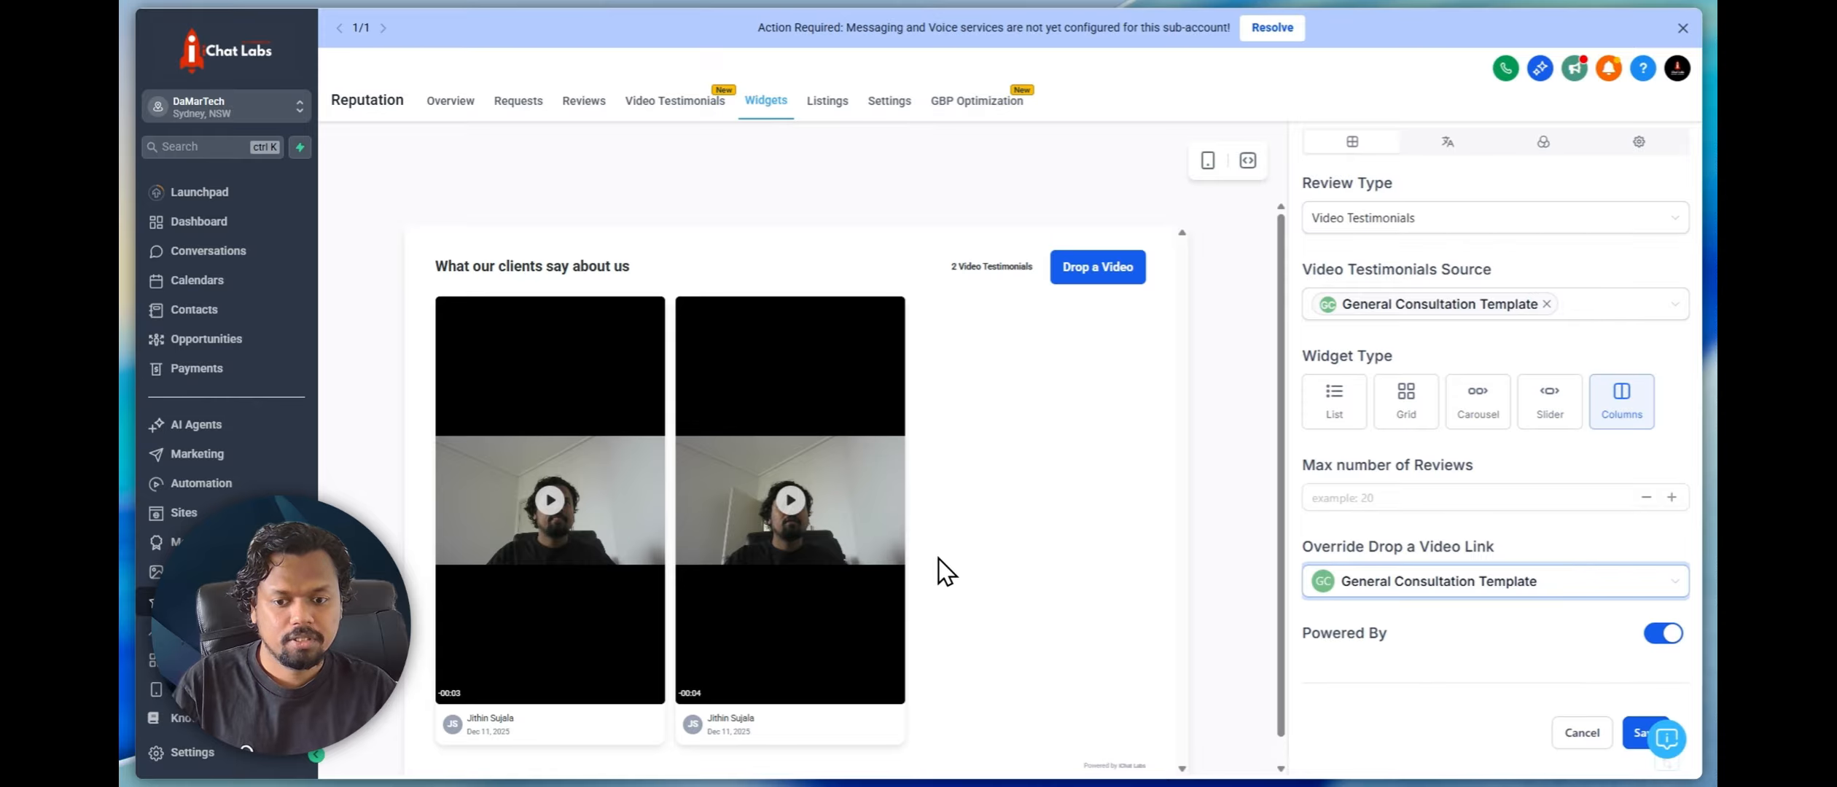
Check the Powered By branding at the bottom of the widget preview and try switching it off
{"action": "scroll", "coordinate": [1072, 630], "scroll_direction": "down", "scroll_amount": 1}
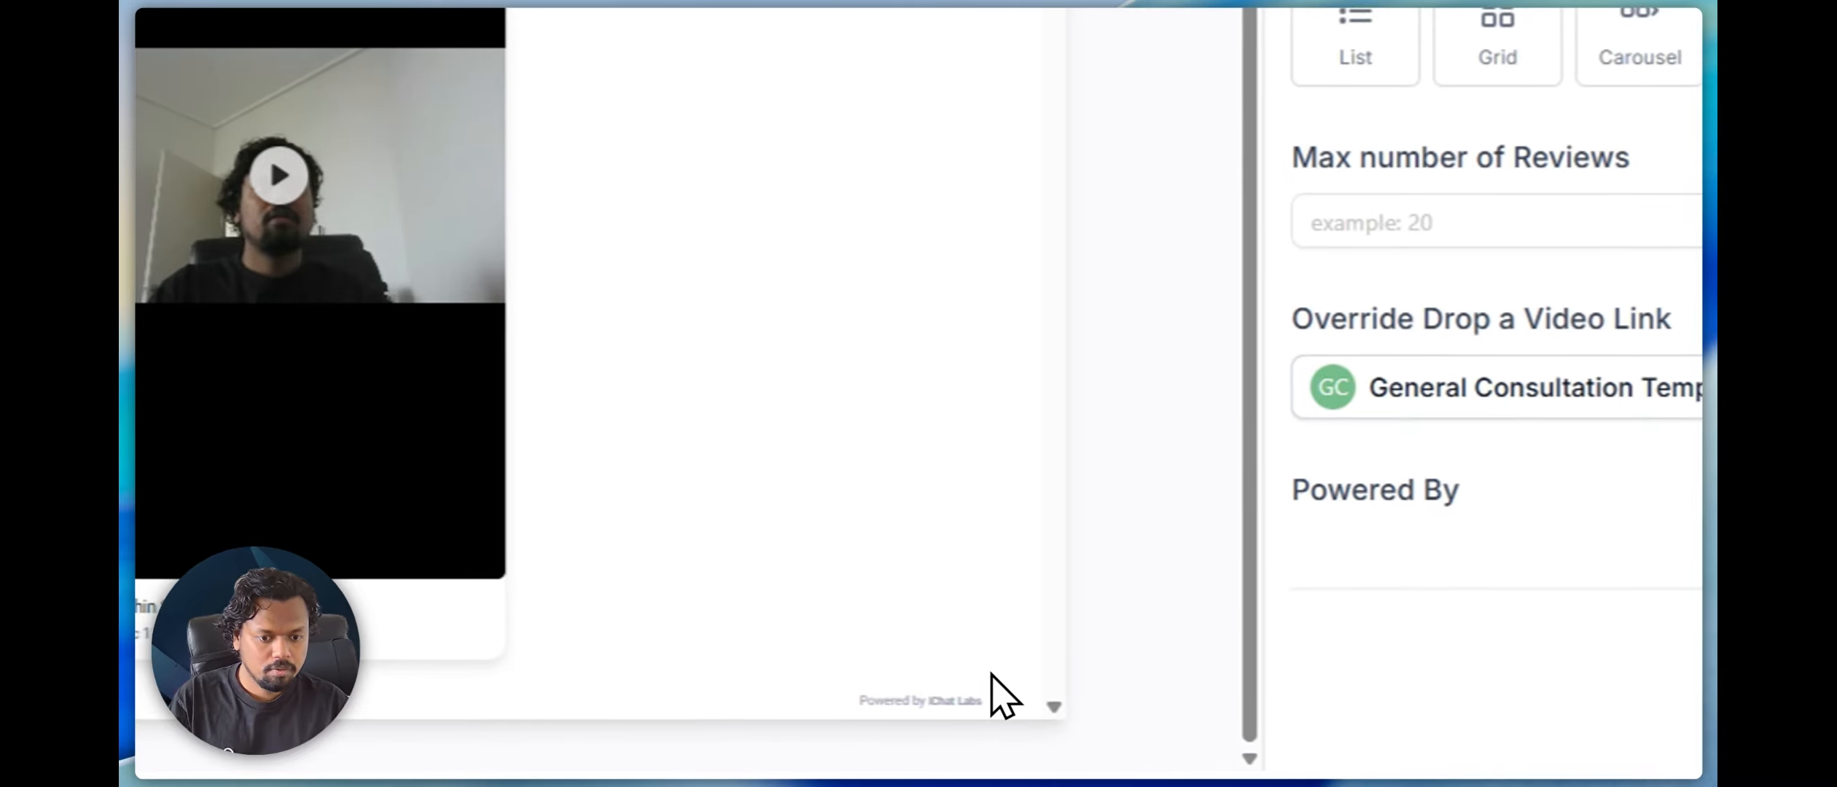
{"action": "triple_click", "coordinate": [1149, 731]}
{"action": "left_click", "coordinate": [1123, 660]}
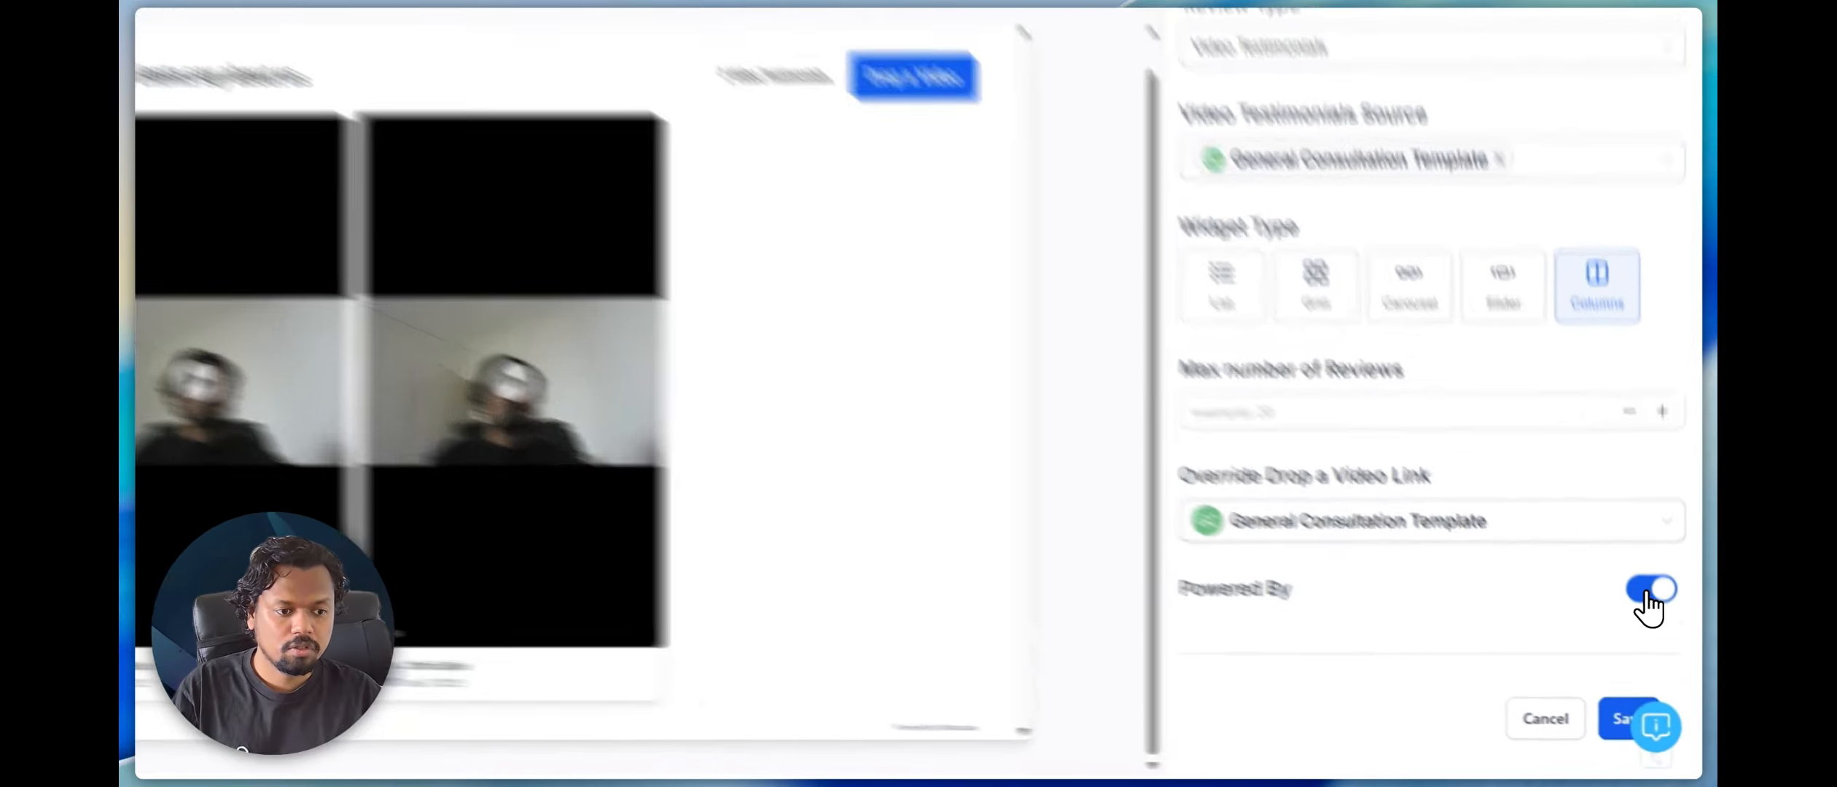
{"action": "left_click", "coordinate": [1661, 634]}
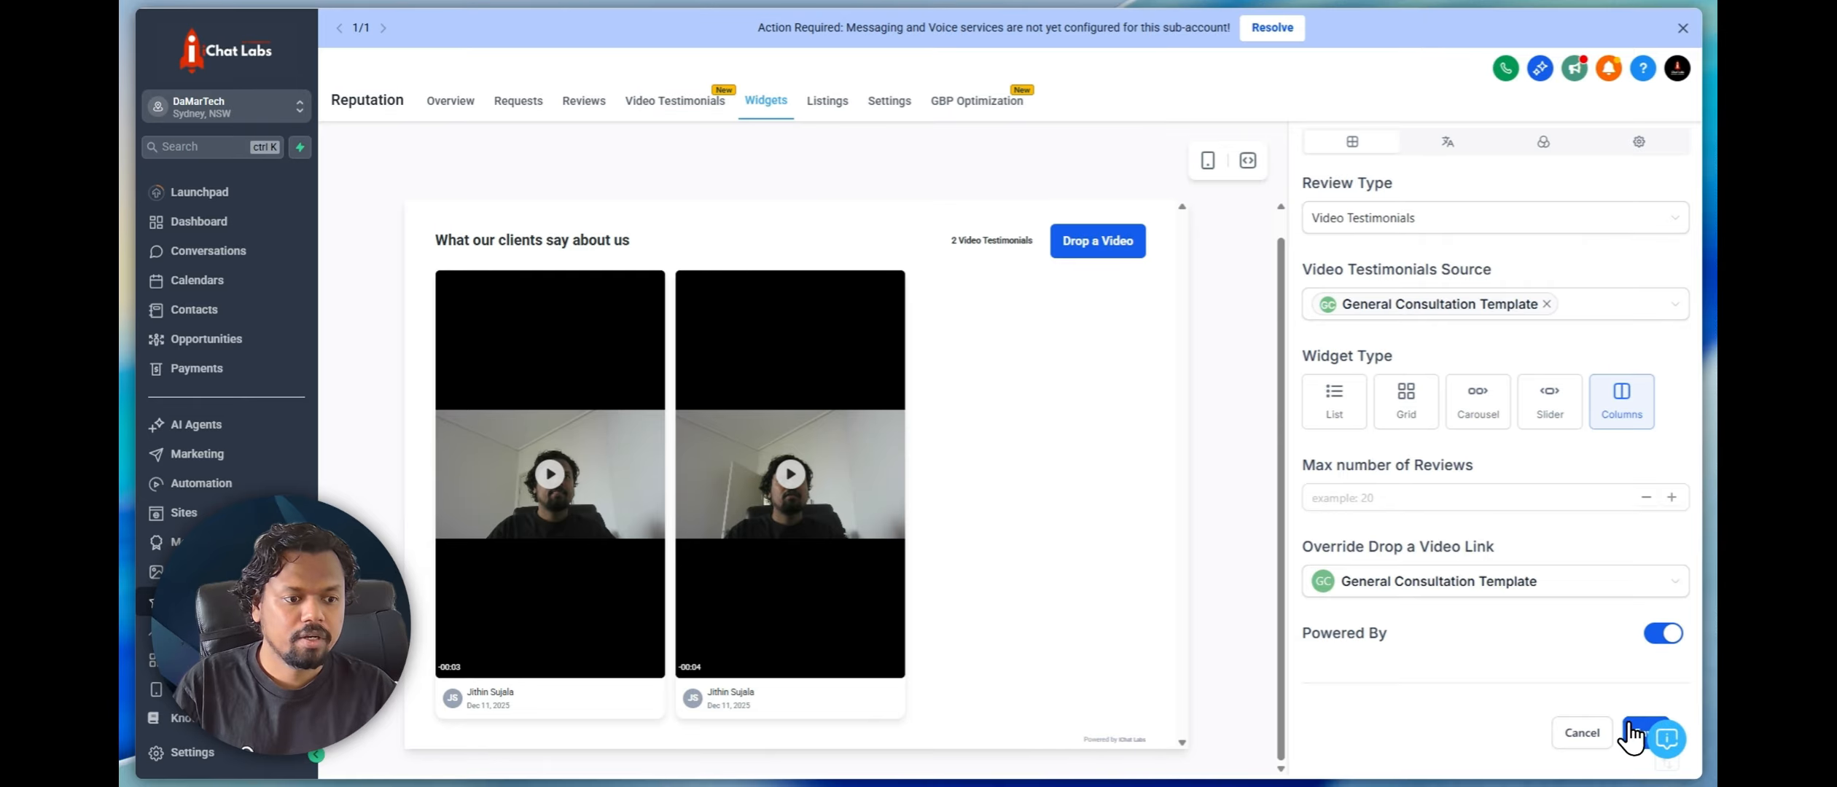
Save the widget under the name "My video testimonials" without making it the default
{"action": "left_click", "coordinate": [1631, 731]}
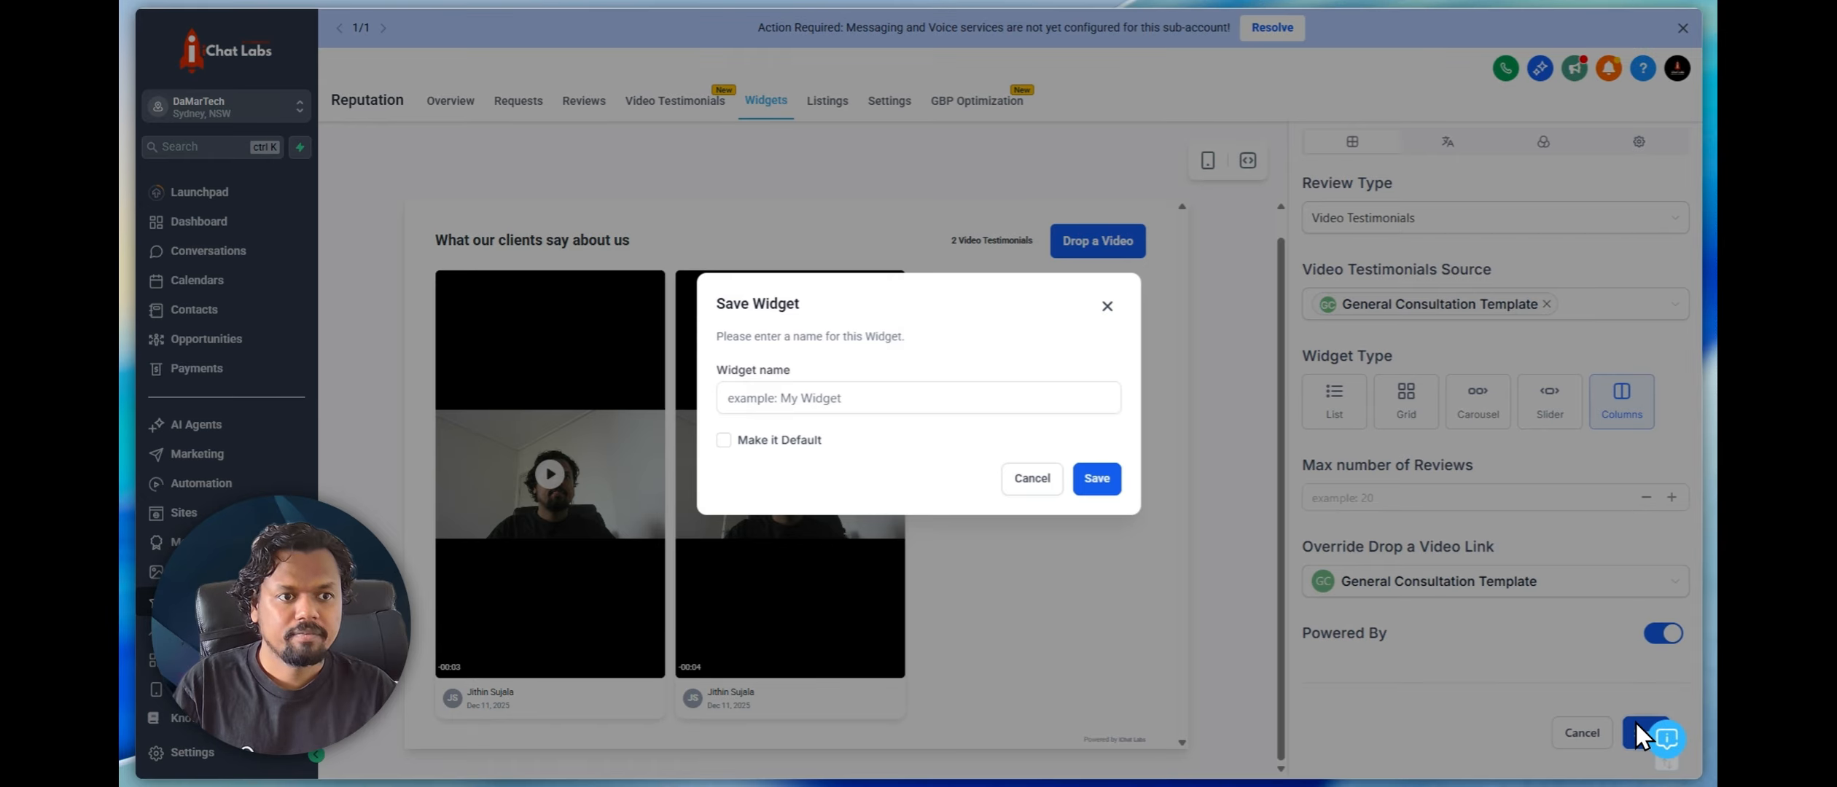
{"action": "left_click", "coordinate": [853, 408]}
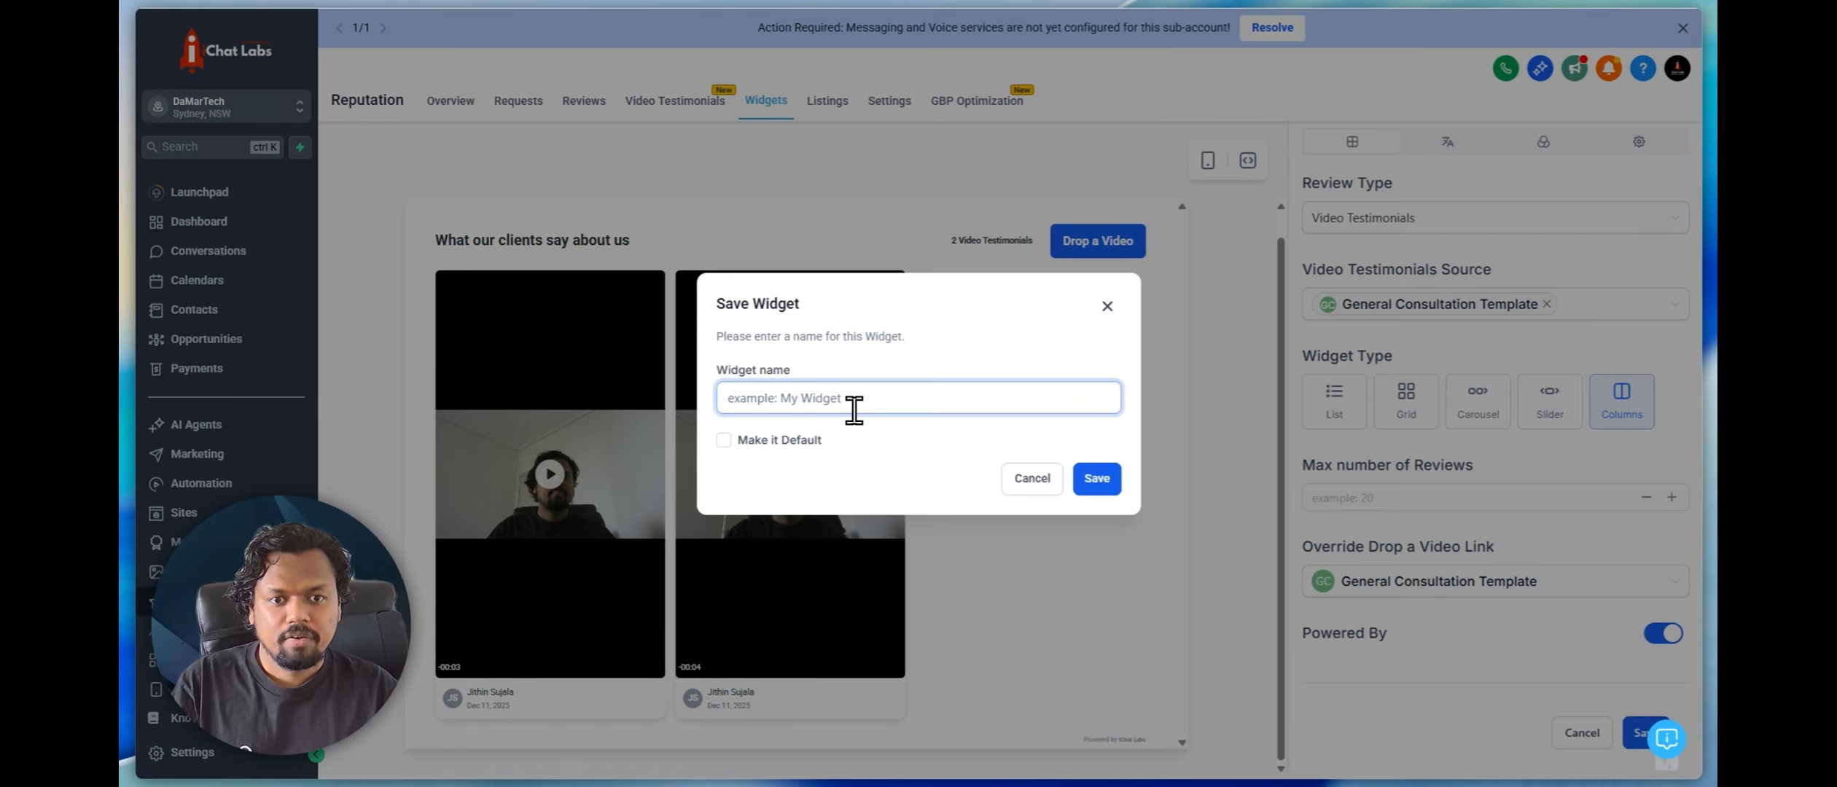
{"action": "type", "text": "My "}
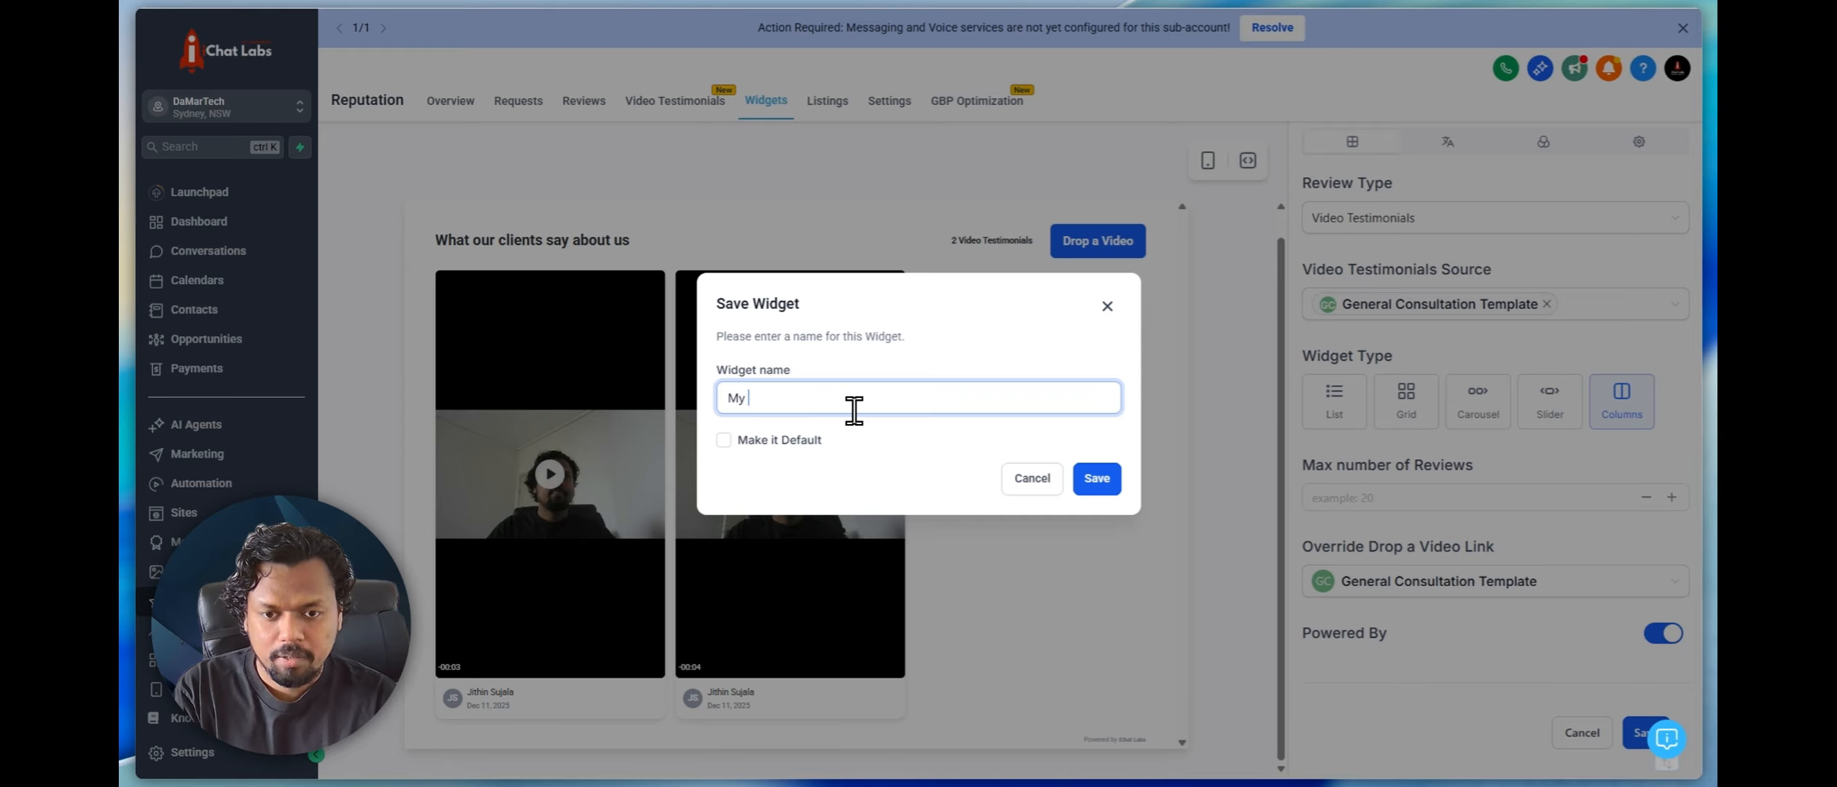
{"action": "type", "text": "video testimonials"}
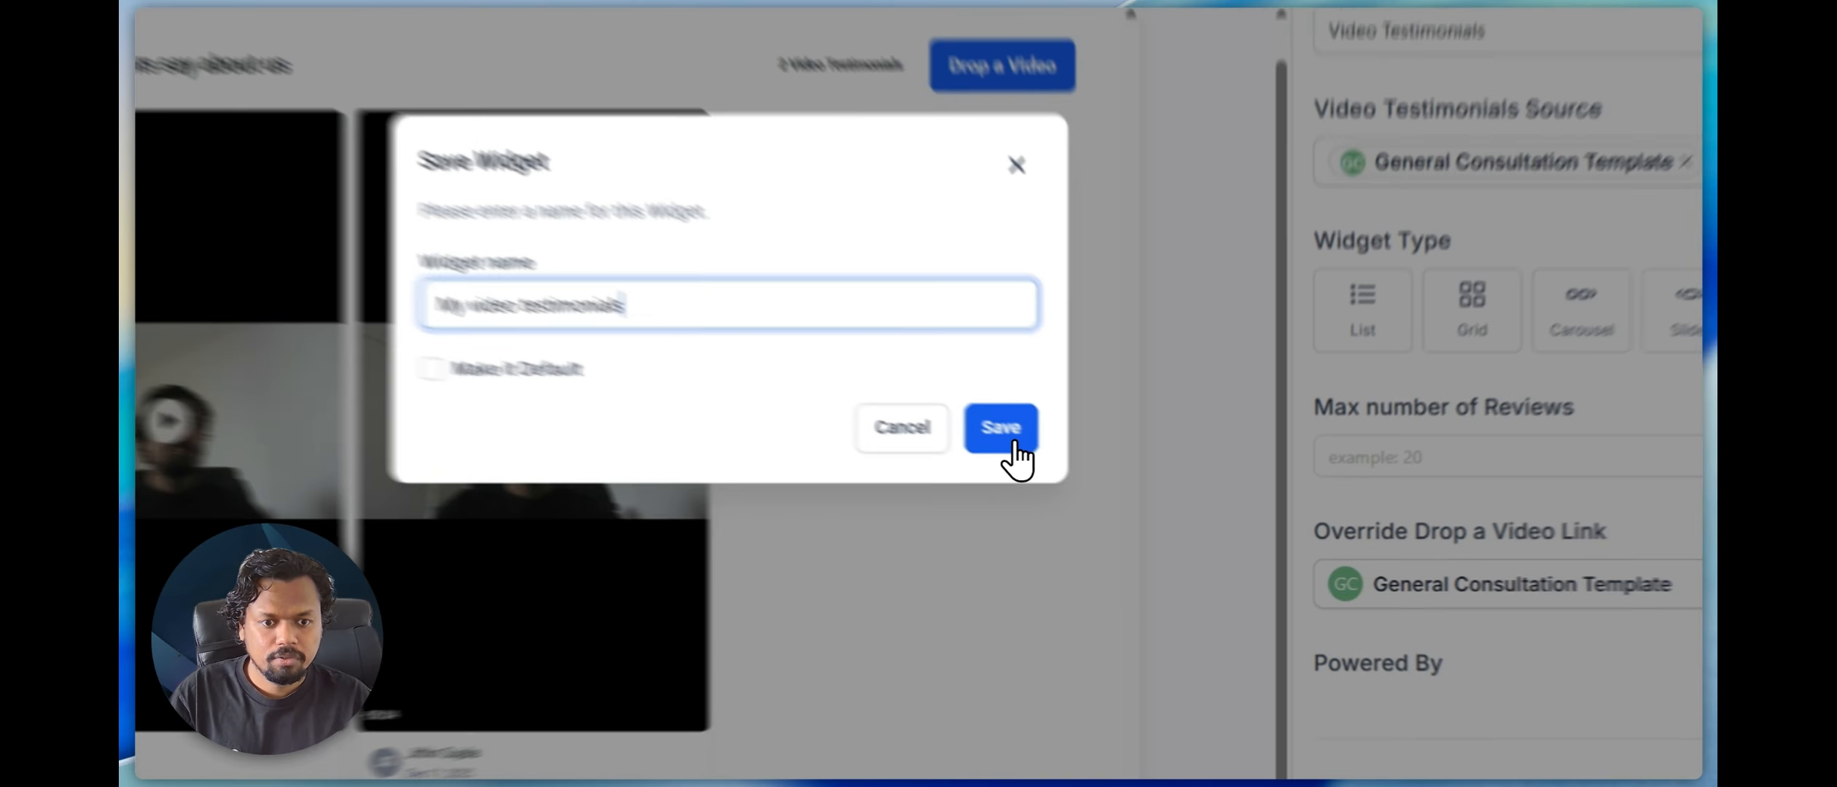
{"action": "left_click", "coordinate": [1013, 443]}
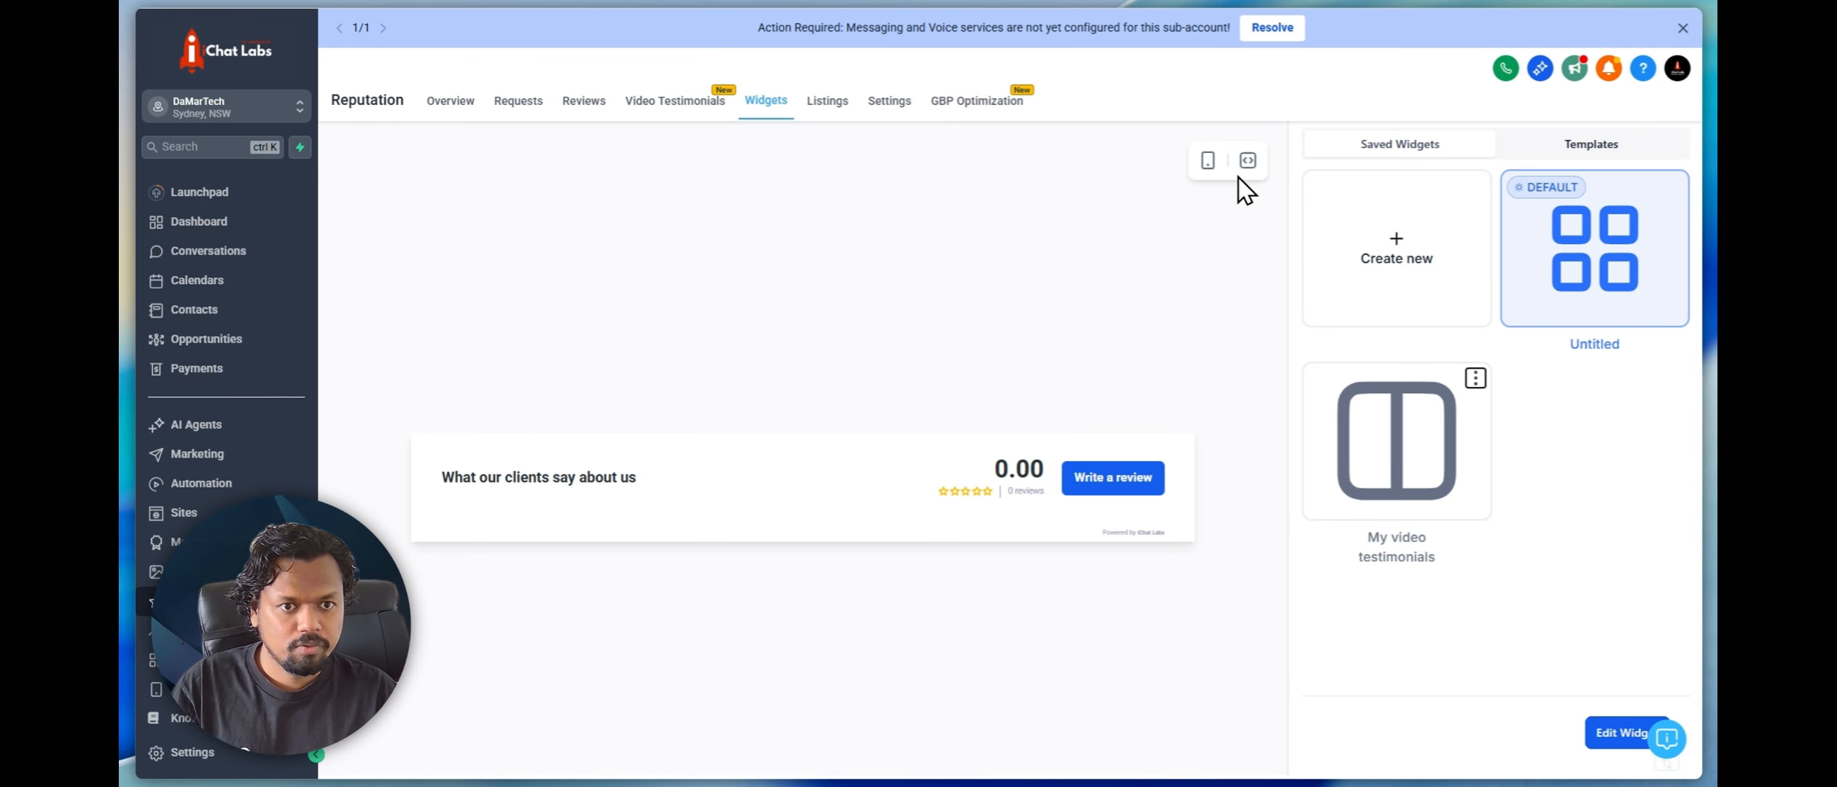
Copy the website embed code of the Untitled review widget and close the code window
{"action": "left_click", "coordinate": [1247, 160]}
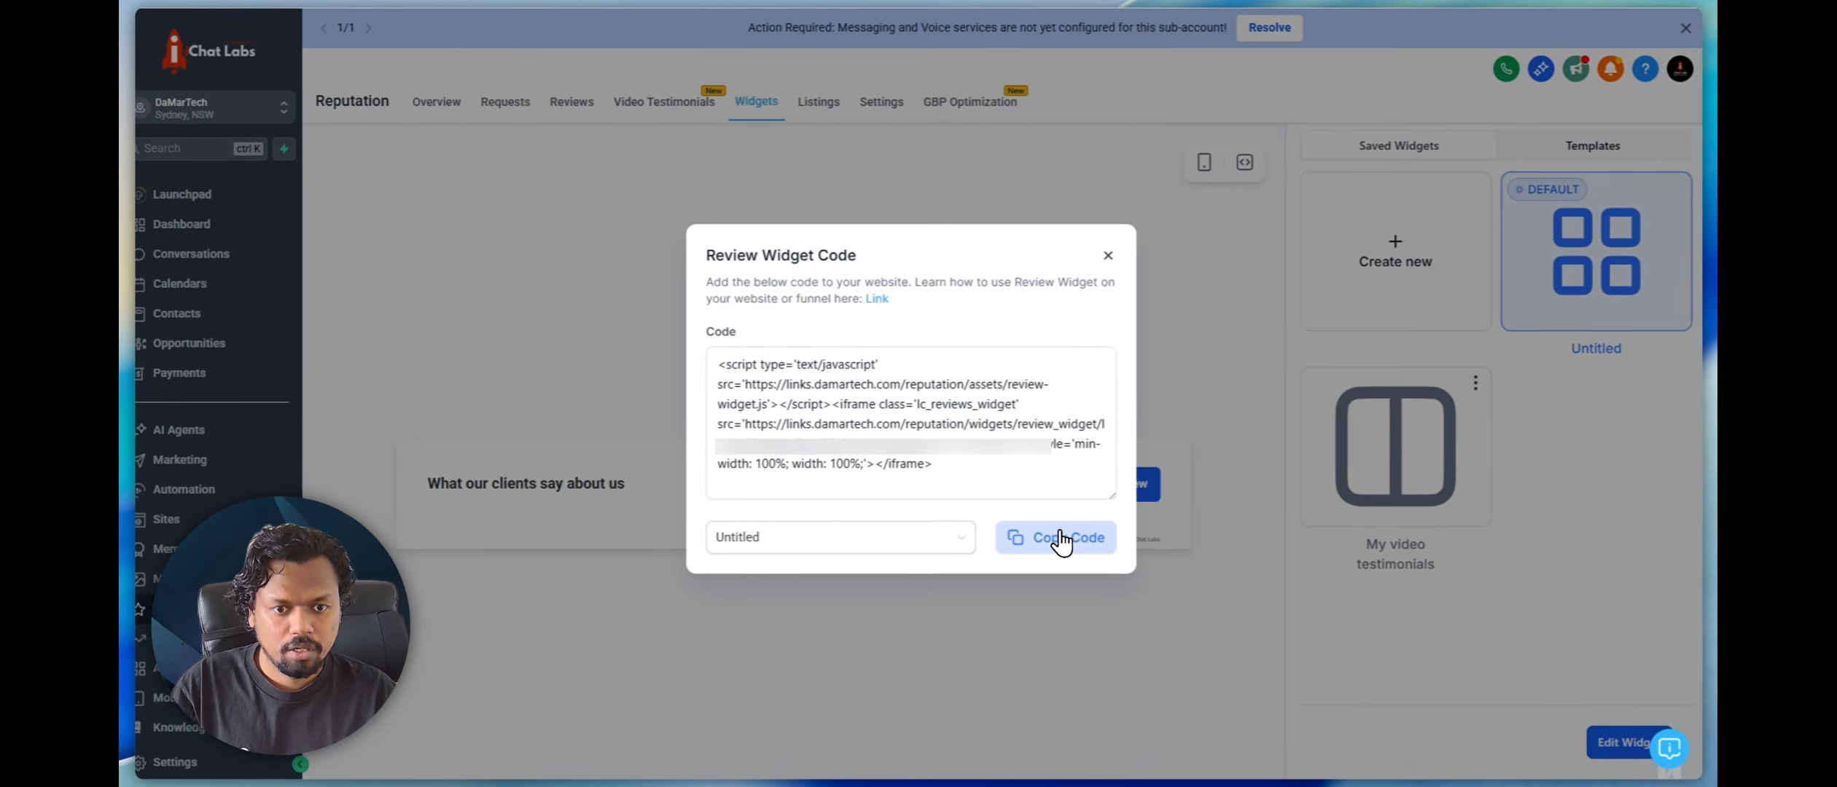
{"action": "left_click", "coordinate": [1070, 529]}
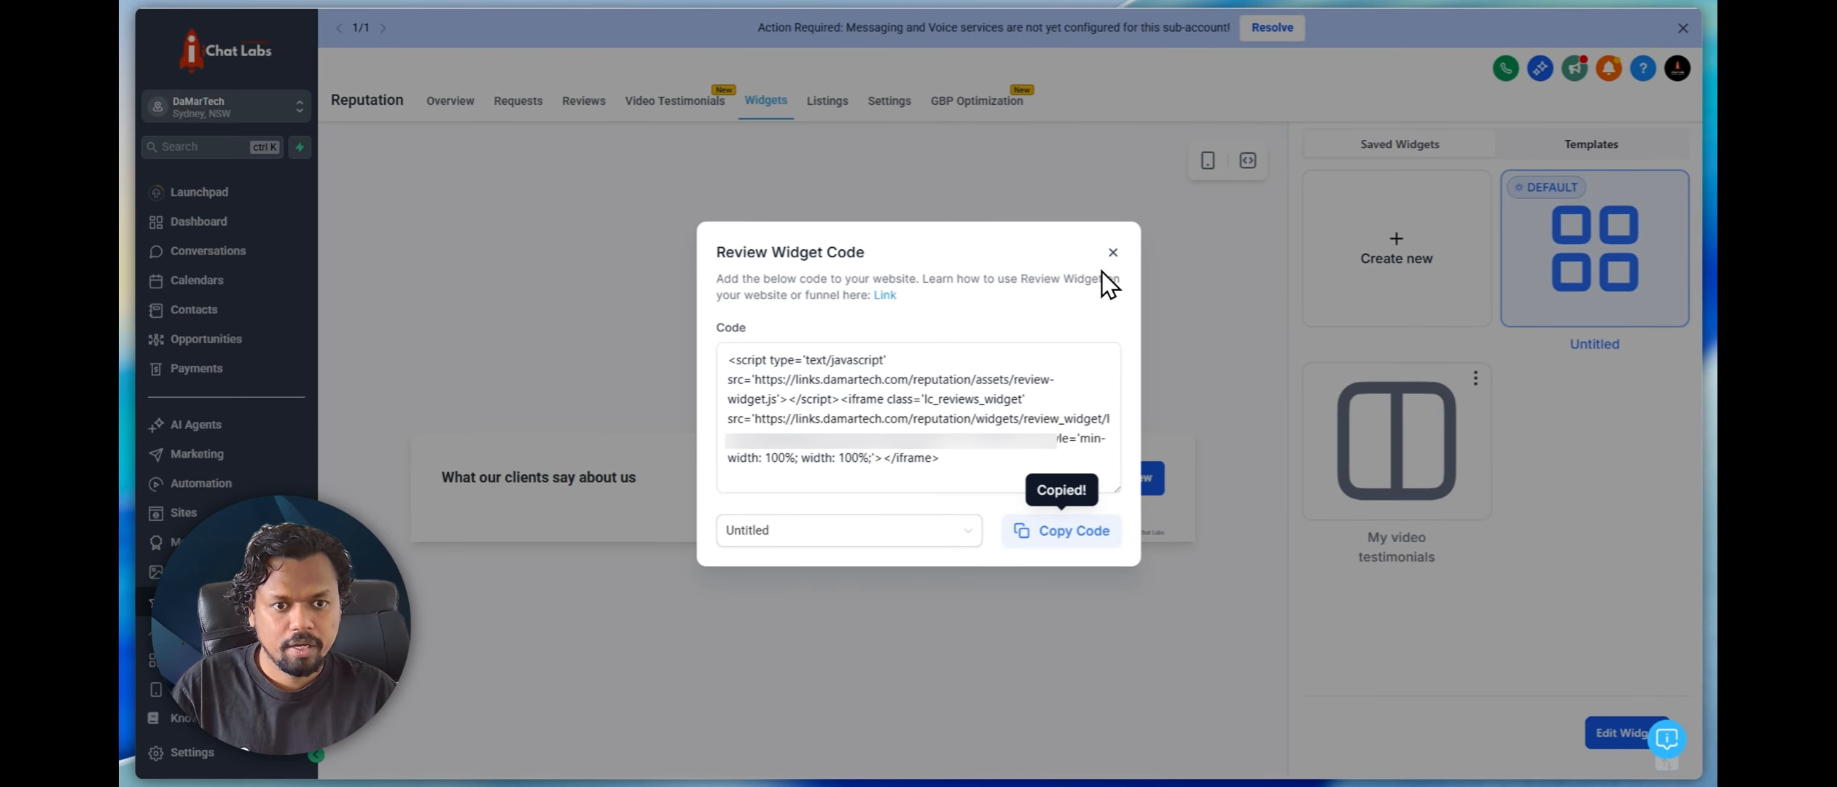
{"action": "left_click", "coordinate": [1113, 252]}
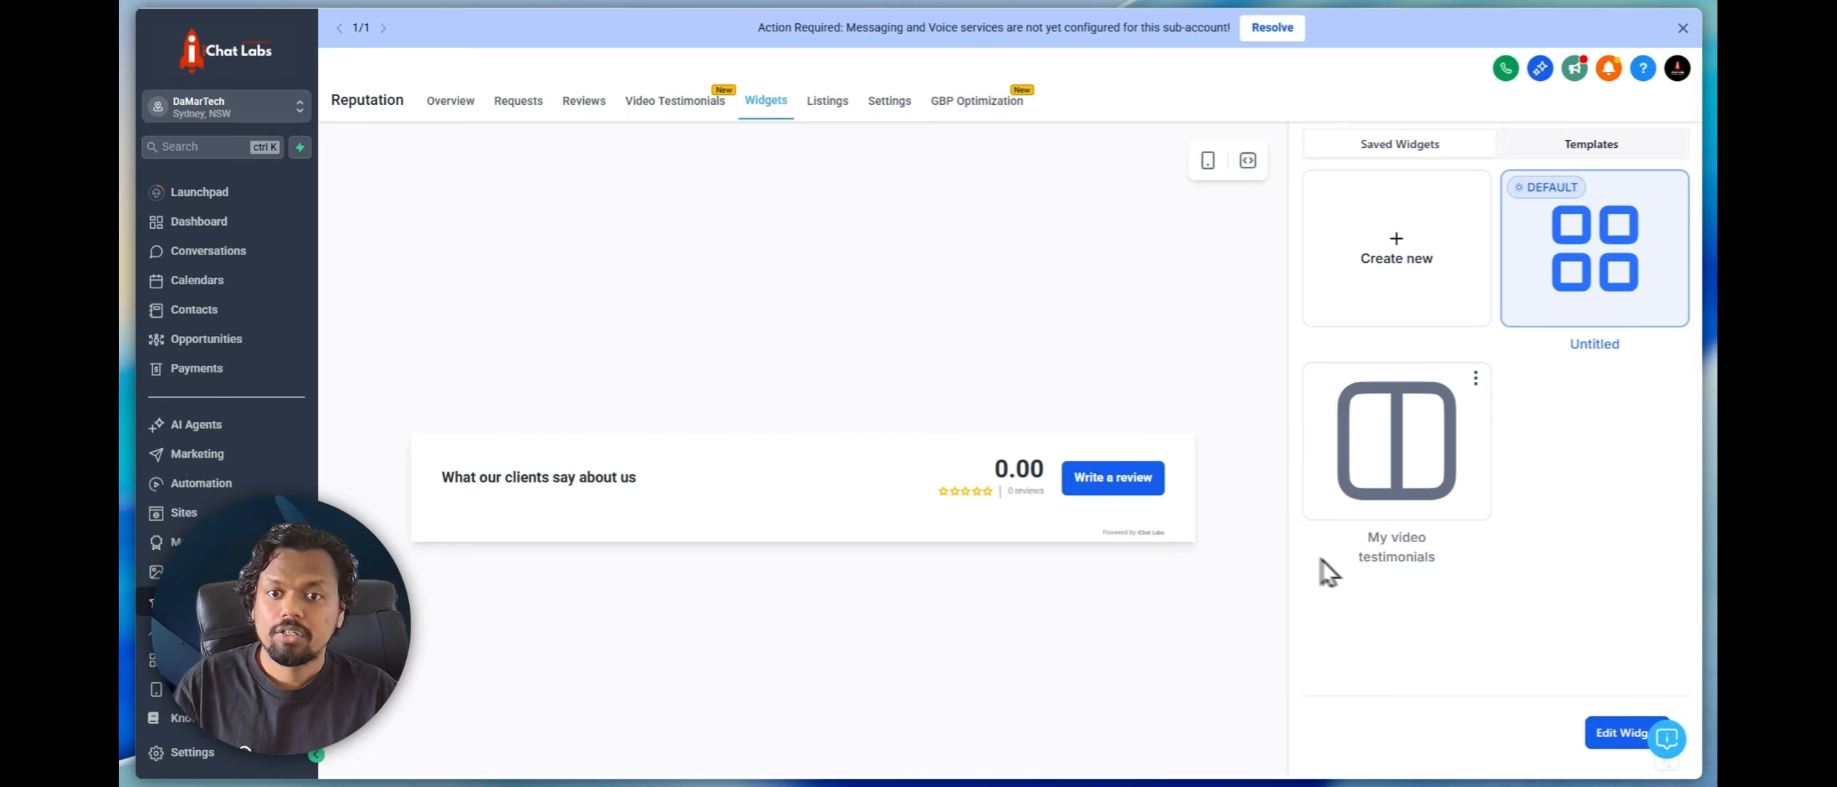
View the Video Testimonials overview and browse the Highlevel Techie Club community's discussion feed
{"action": "left_click", "coordinate": [684, 104]}
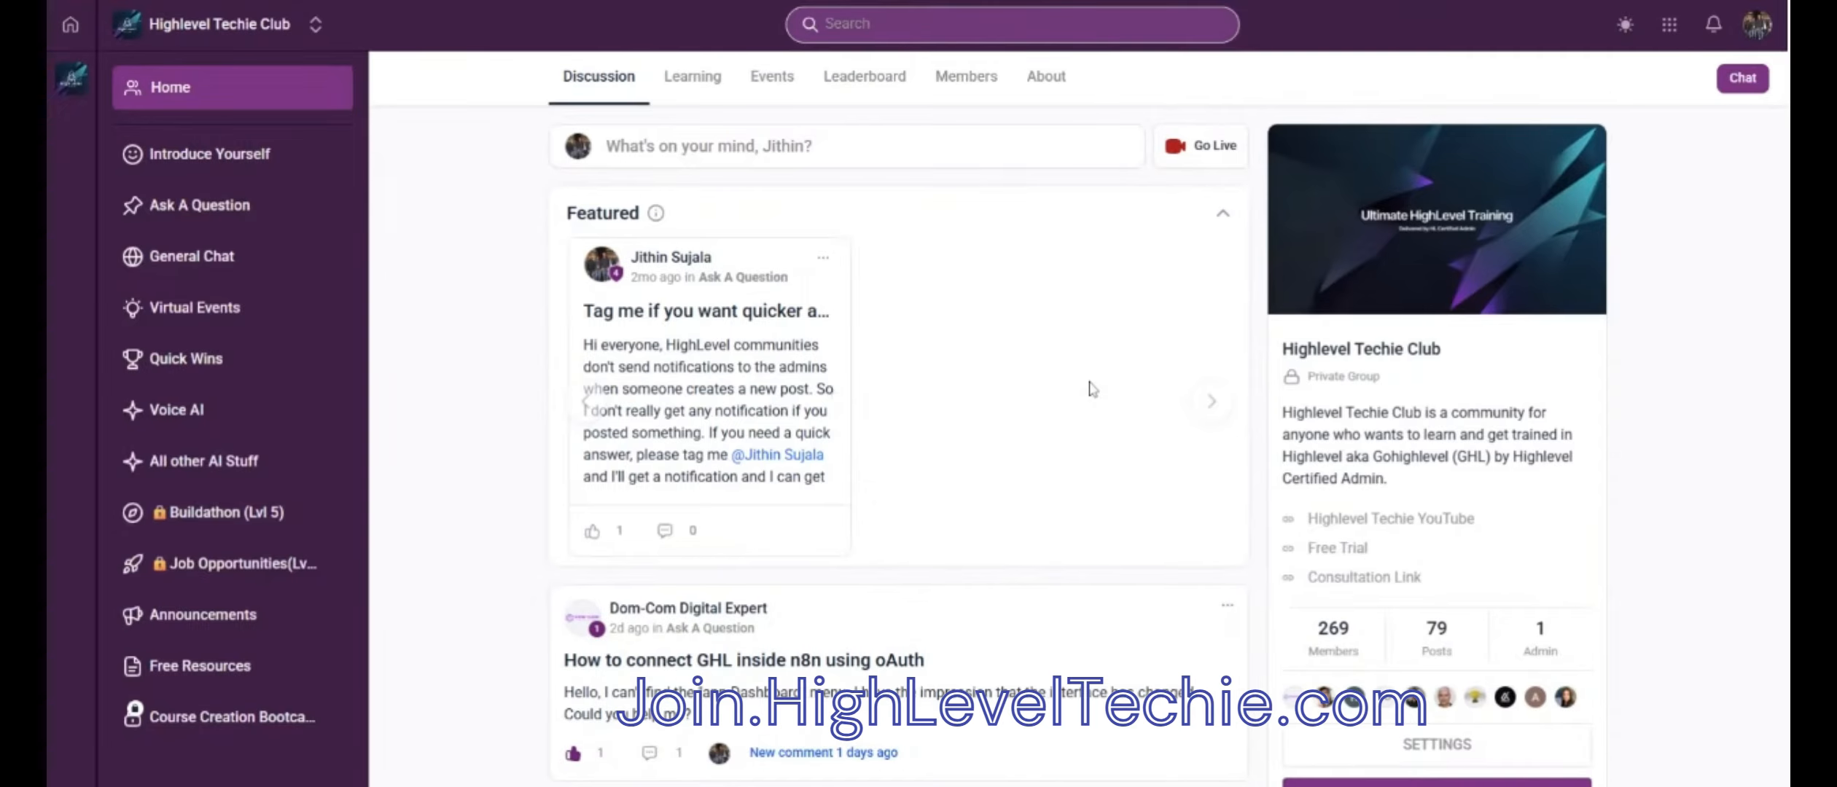
{"action": "scroll", "coordinate": [1091, 389], "scroll_direction": "down", "scroll_amount": 5}
{"action": "scroll", "coordinate": [1091, 388], "scroll_direction": "down", "scroll_amount": 6}
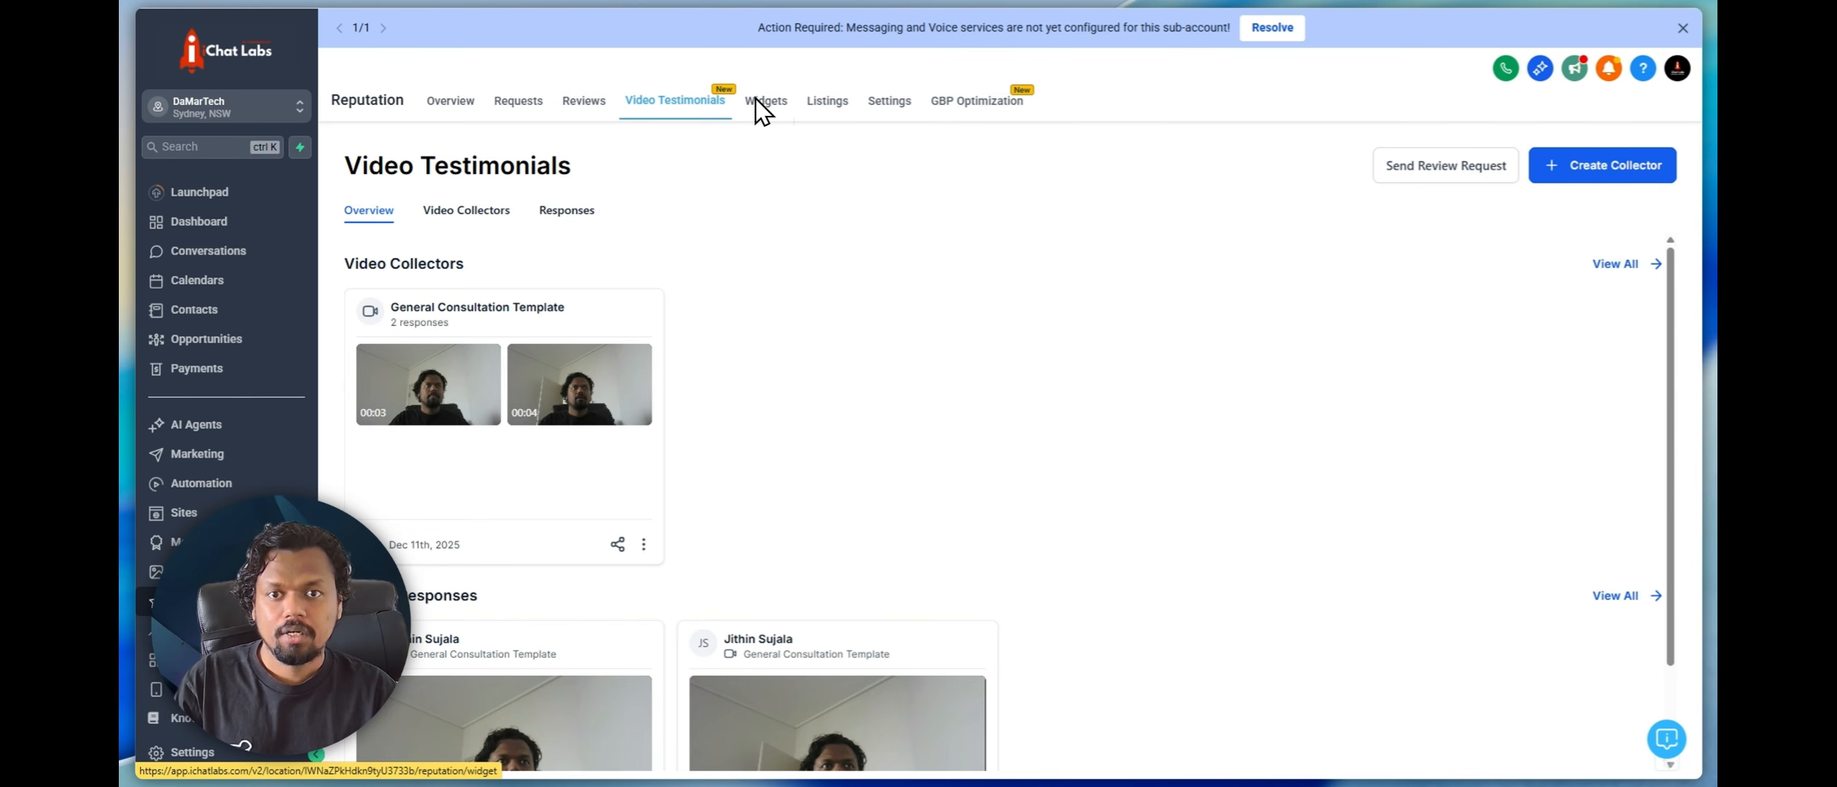